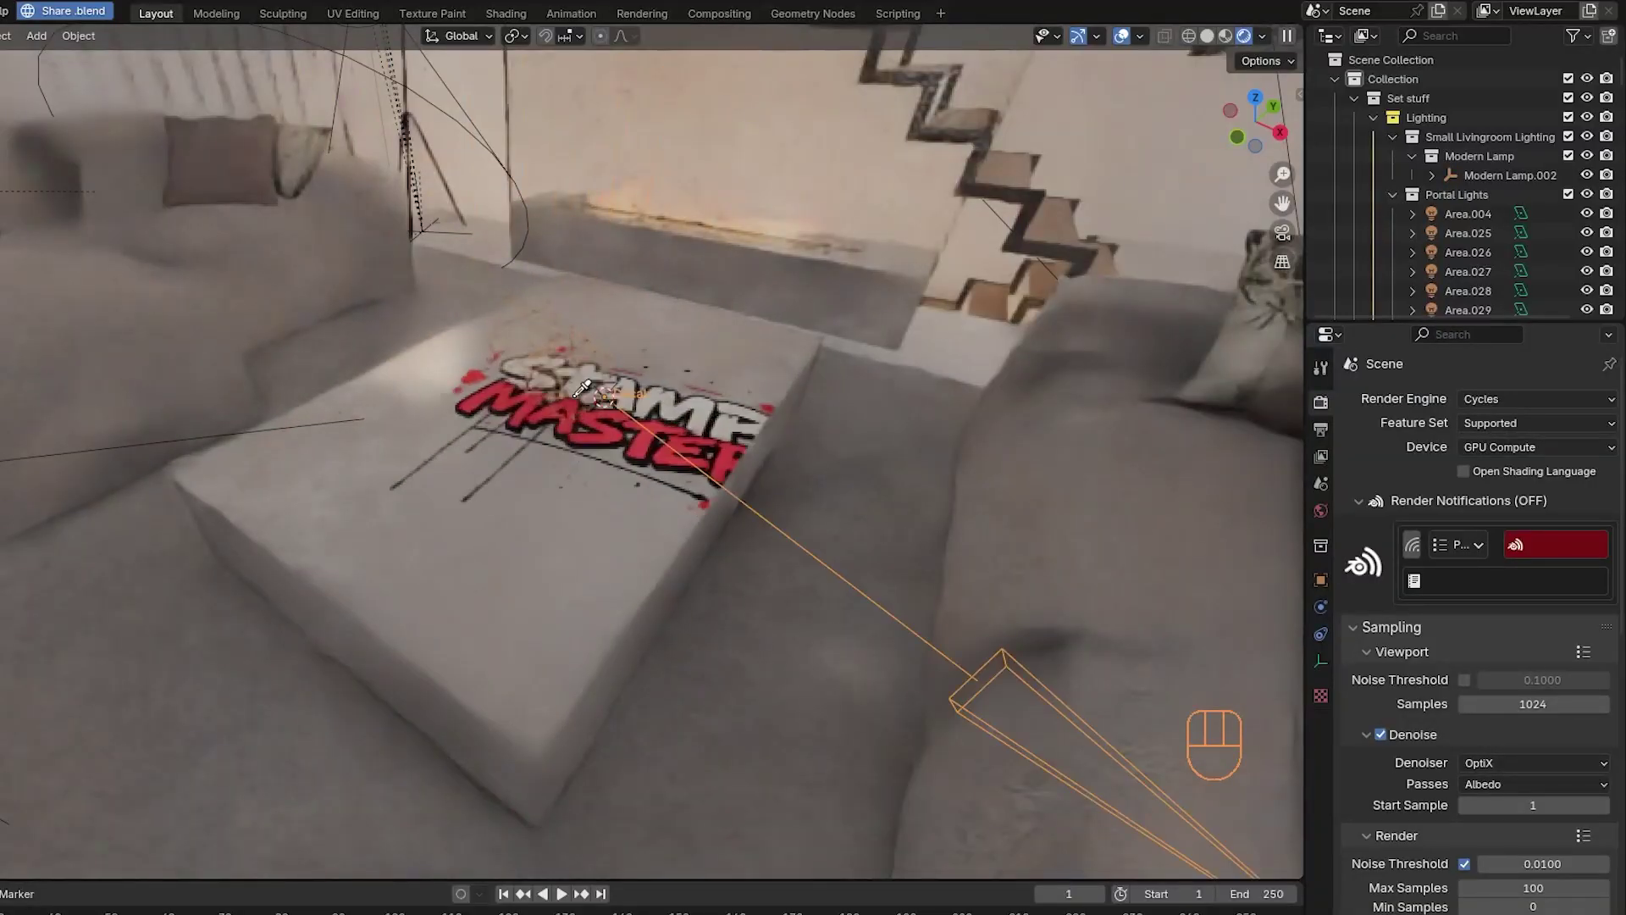
Slide the STAMP MASTER decal on the box, confirm its rotation and scale, then shift it along X
{"action": "left_click_drag", "start_coordinate": [582, 387], "coordinate": [495, 464]}
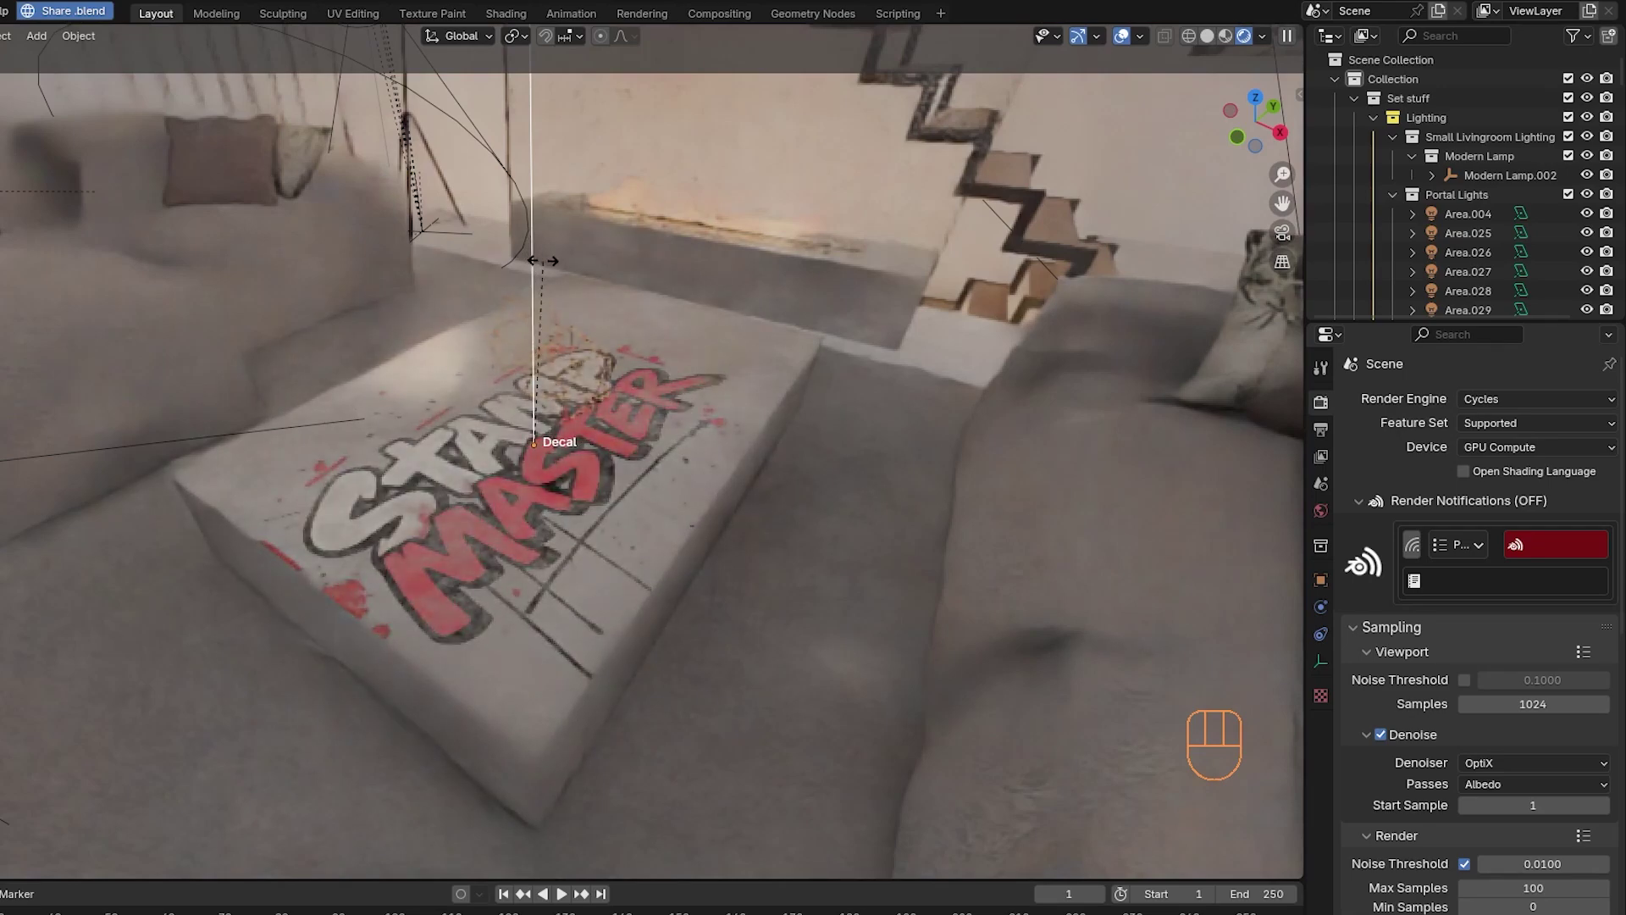
{"action": "left_click", "coordinate": [543, 261]}
{"action": "middle_click_drag", "start_coordinate": [542, 261], "coordinate": [637, 288]}
{"action": "left_click", "coordinate": [539, 585]}
{"action": "left_click", "coordinate": [637, 288]}
{"action": "key", "text": "g"}
{"action": "key", "text": "x"}
{"action": "left_click", "coordinate": [588, 513]}
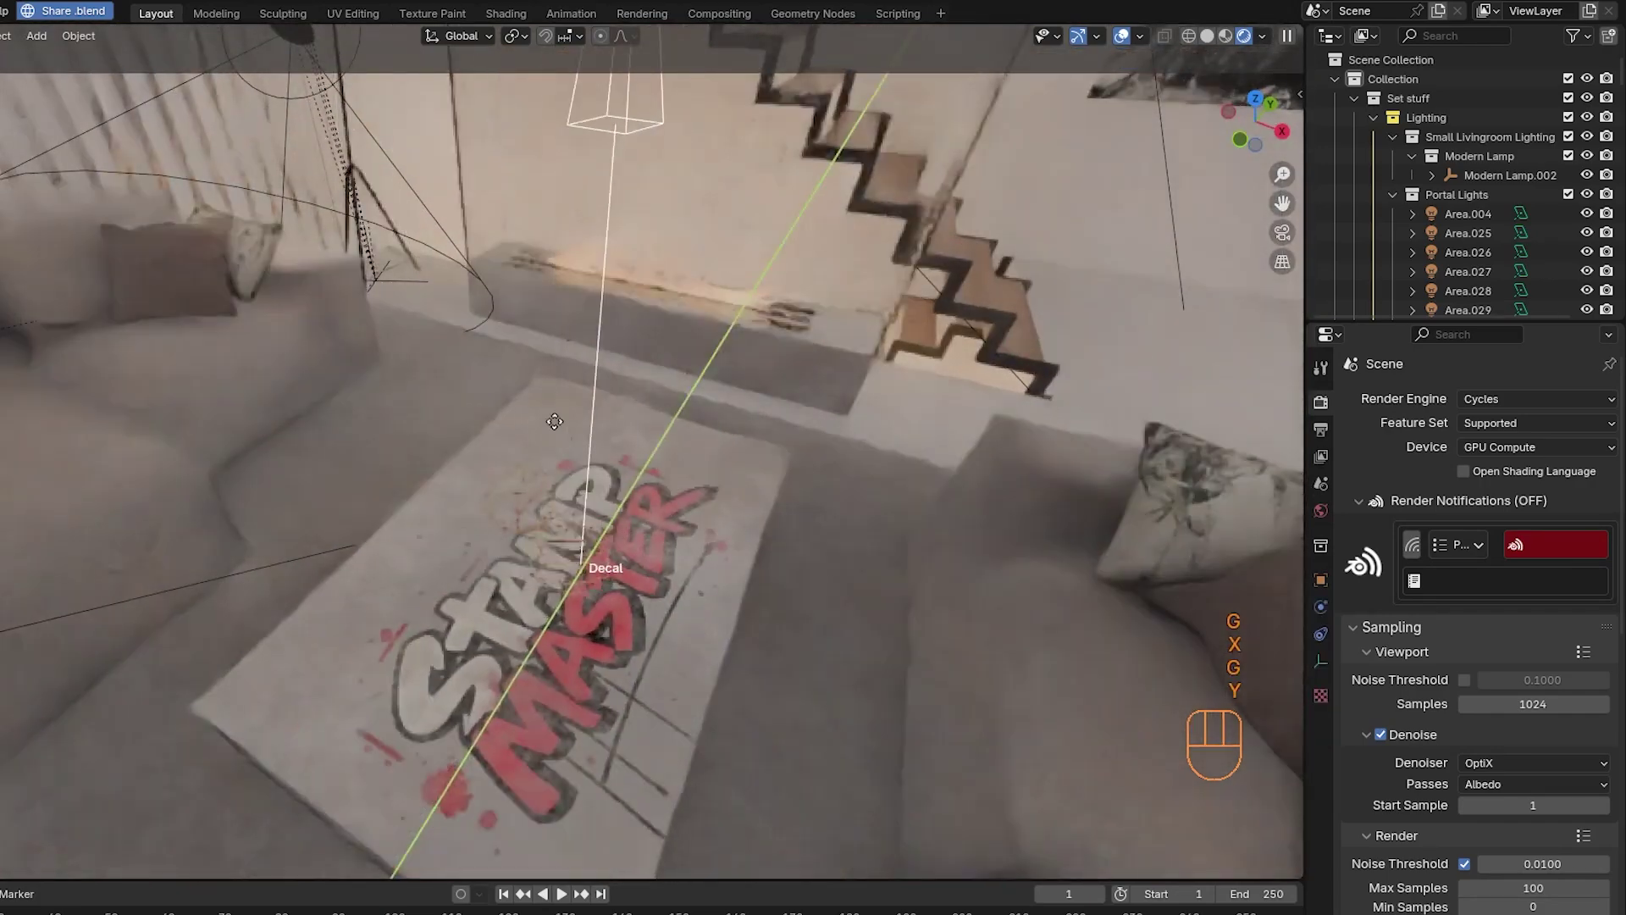
Stamp a second graffiti decal onto a sofa cushion and slide it down the cushion
{"action": "middle_click_drag", "start_coordinate": [588, 513], "coordinate": [512, 374]}
{"action": "left_click", "coordinate": [511, 373]}
{"action": "left_click", "coordinate": [486, 352]}
{"action": "left_click_drag", "start_coordinate": [513, 310], "coordinate": [516, 343]}
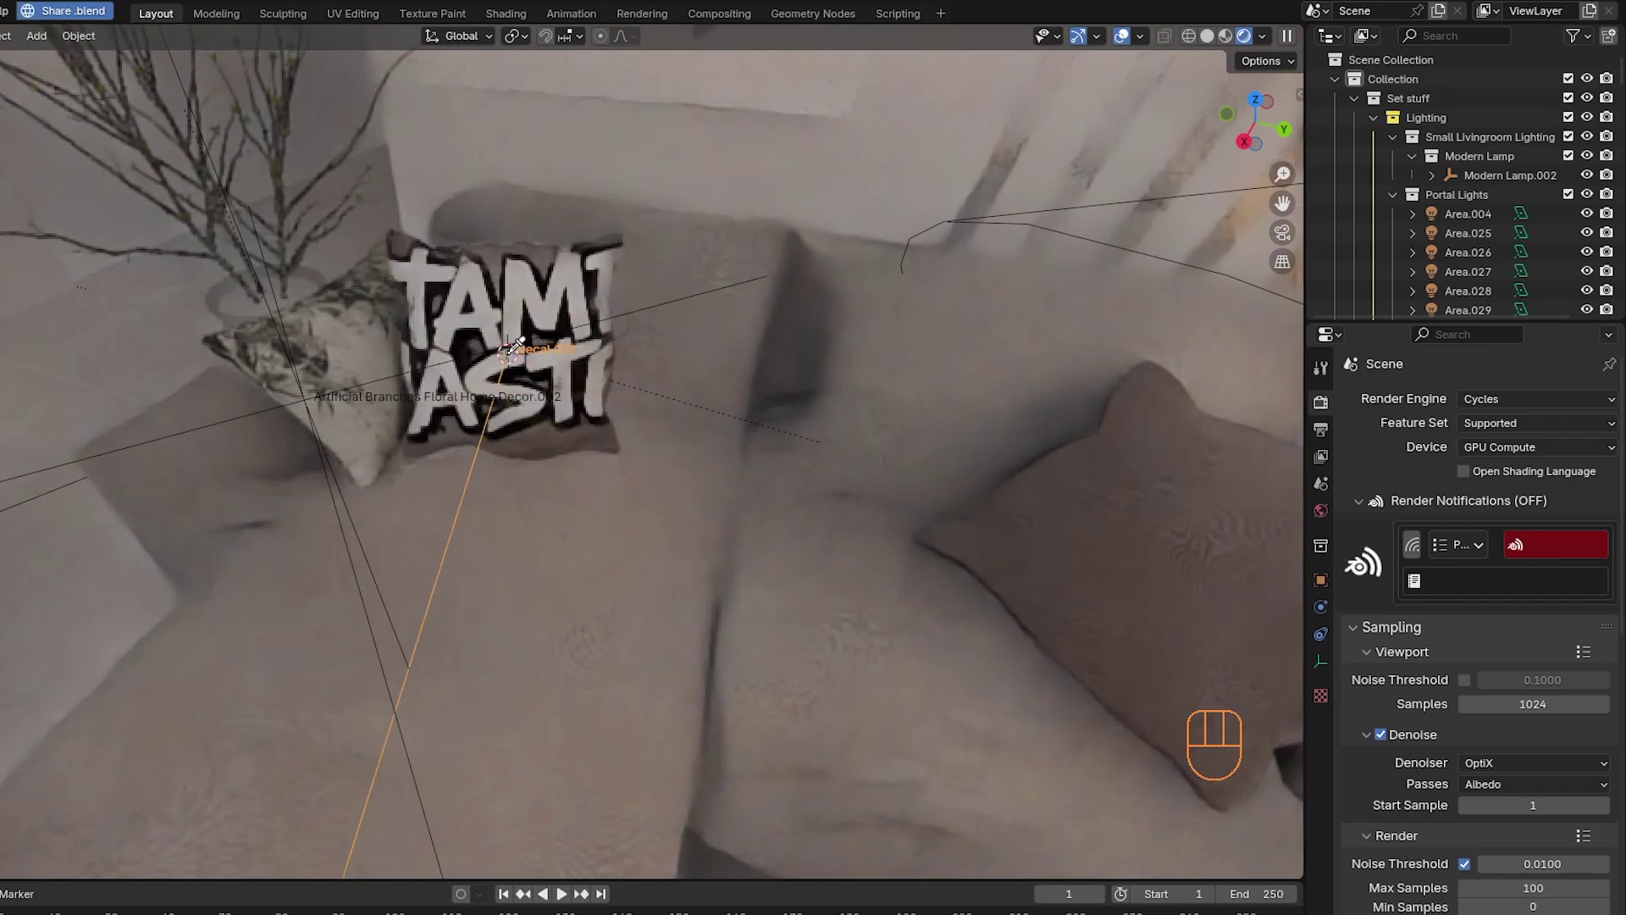
Confirm the cushion decal, drag its Decal node Spread up to 0.375, then place a decal on the vase
{"action": "left_click", "coordinate": [558, 305]}
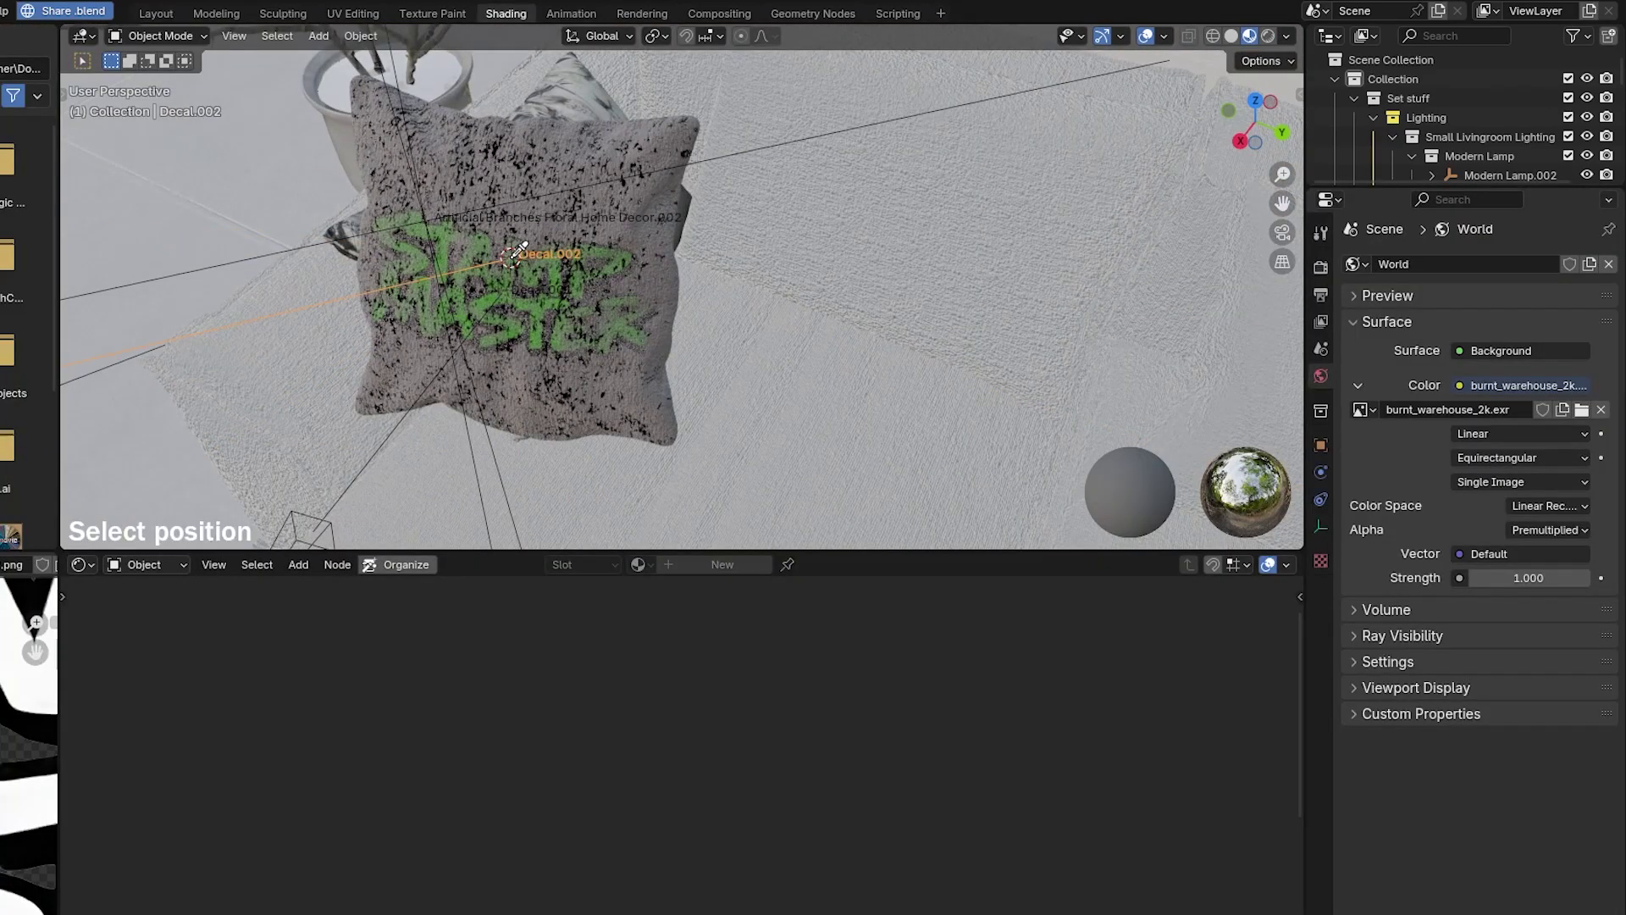
{"action": "left_click", "coordinate": [595, 209]}
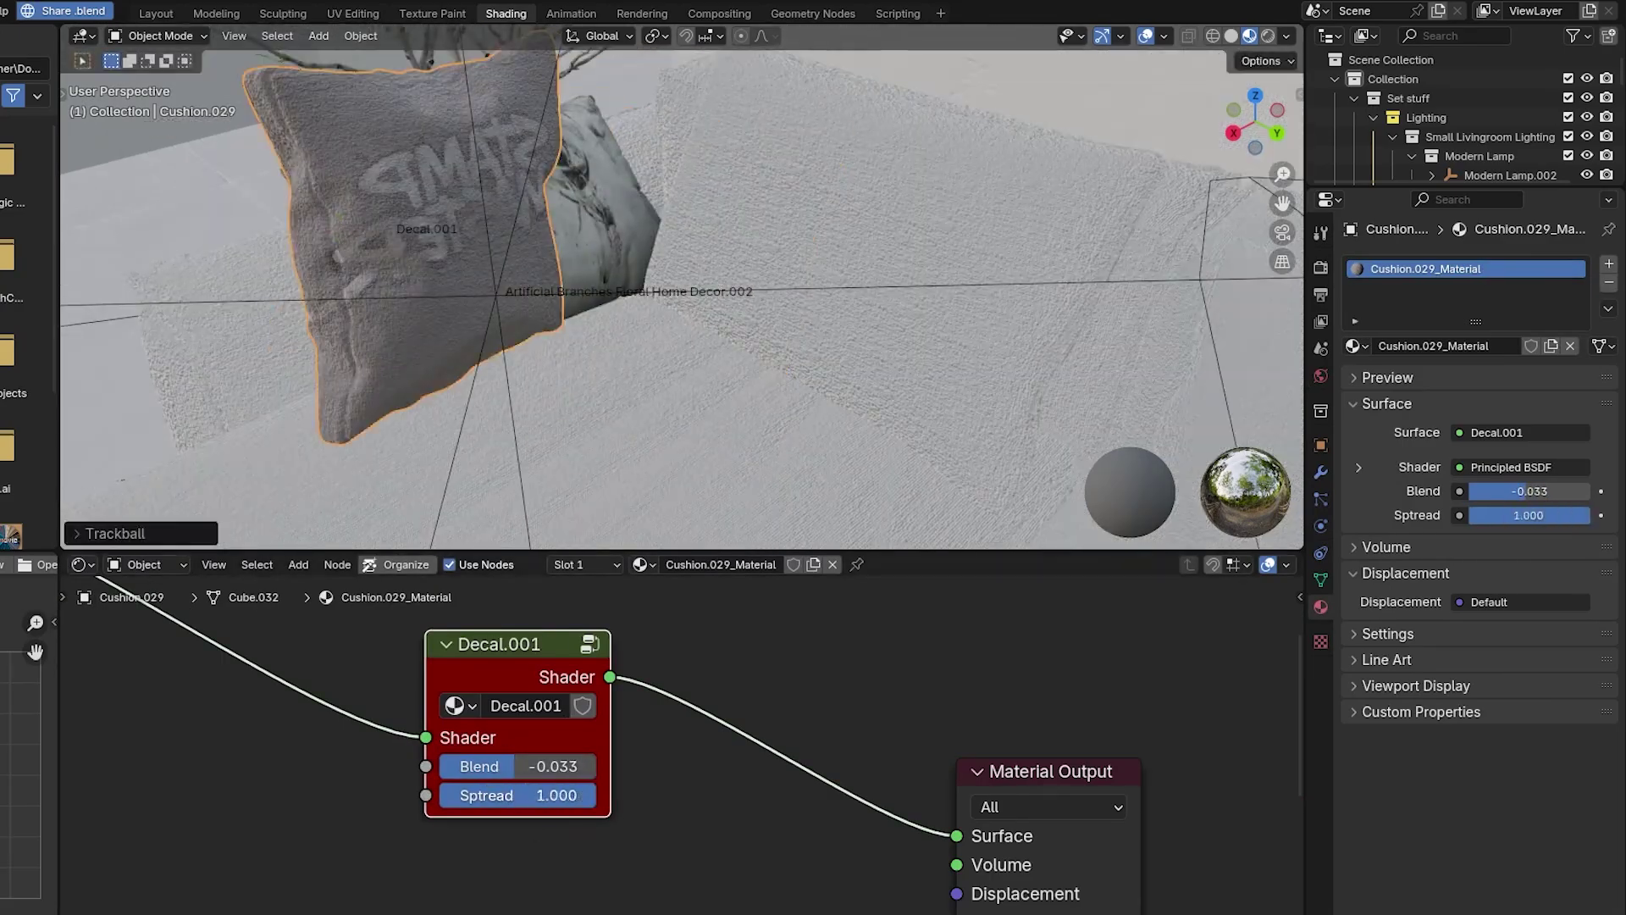
{"action": "left_click_drag", "start_coordinate": [474, 794], "coordinate": [497, 794]}
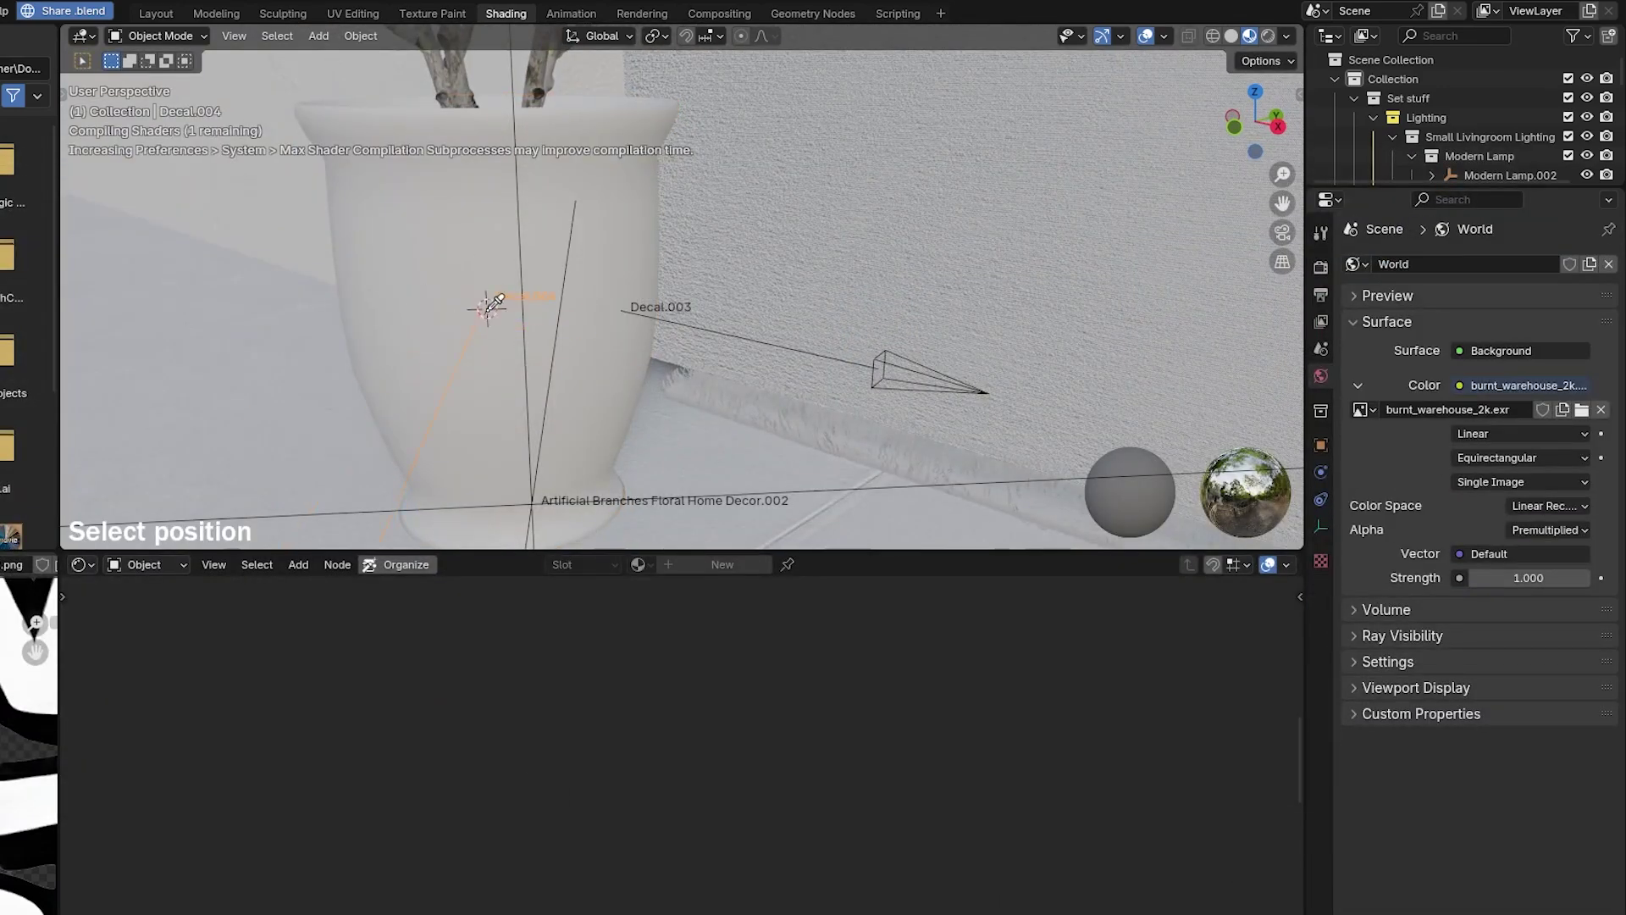
{"action": "left_click", "coordinate": [479, 255]}
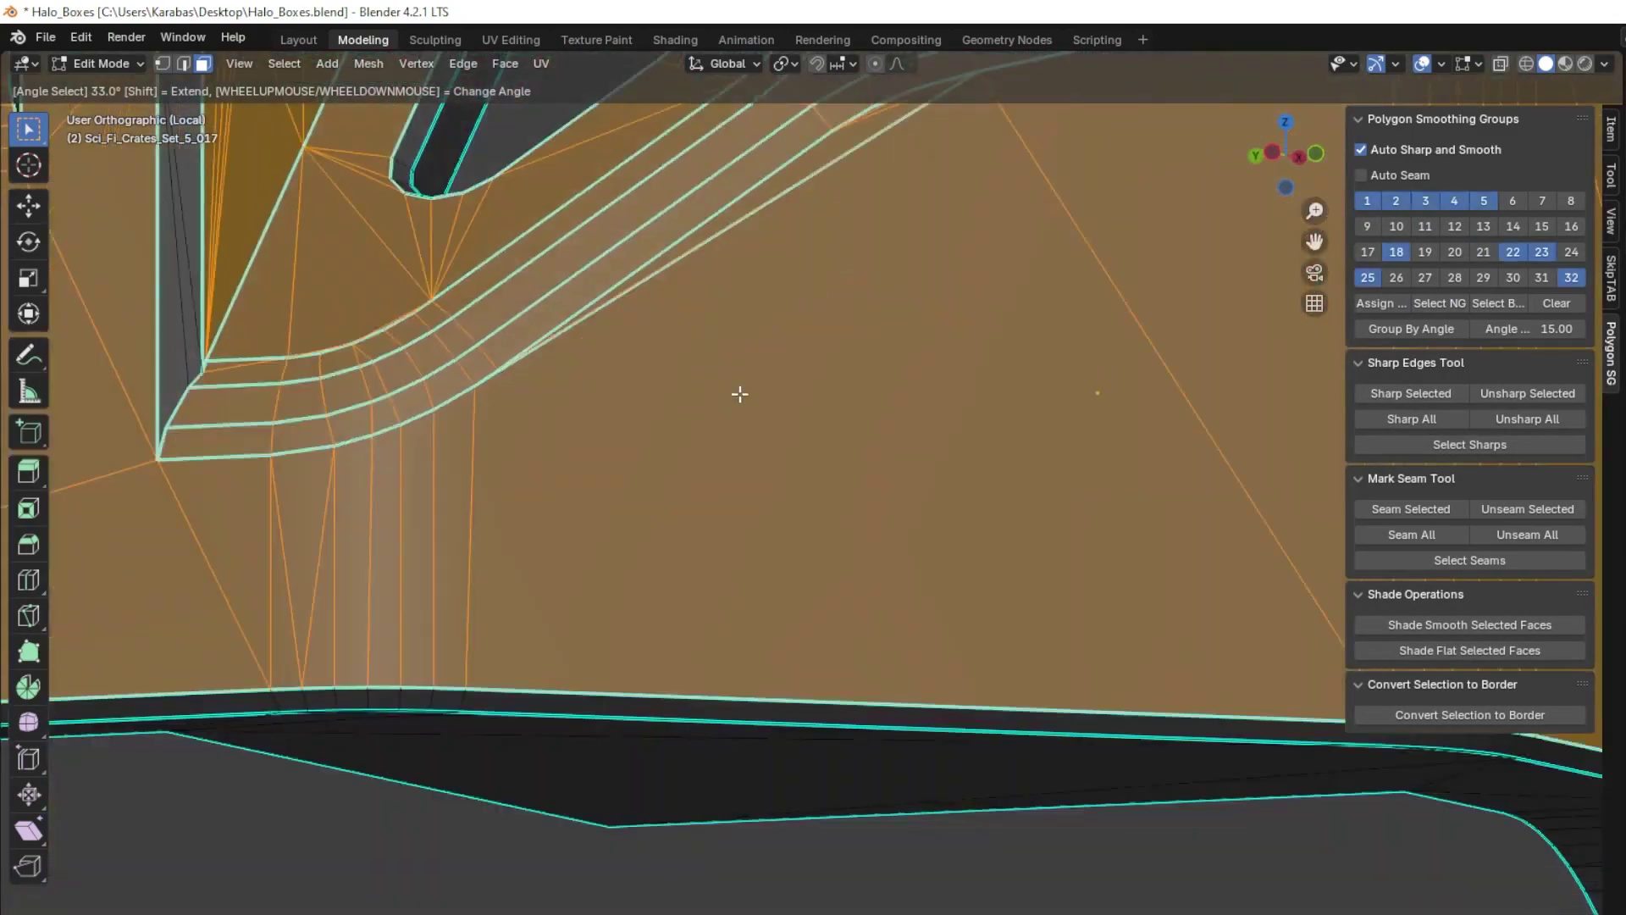
In Edit Mode, select the bracket's triangular and round-hole faces to see their Polygon SG groups
{"action": "left_click", "coordinate": [792, 393]}
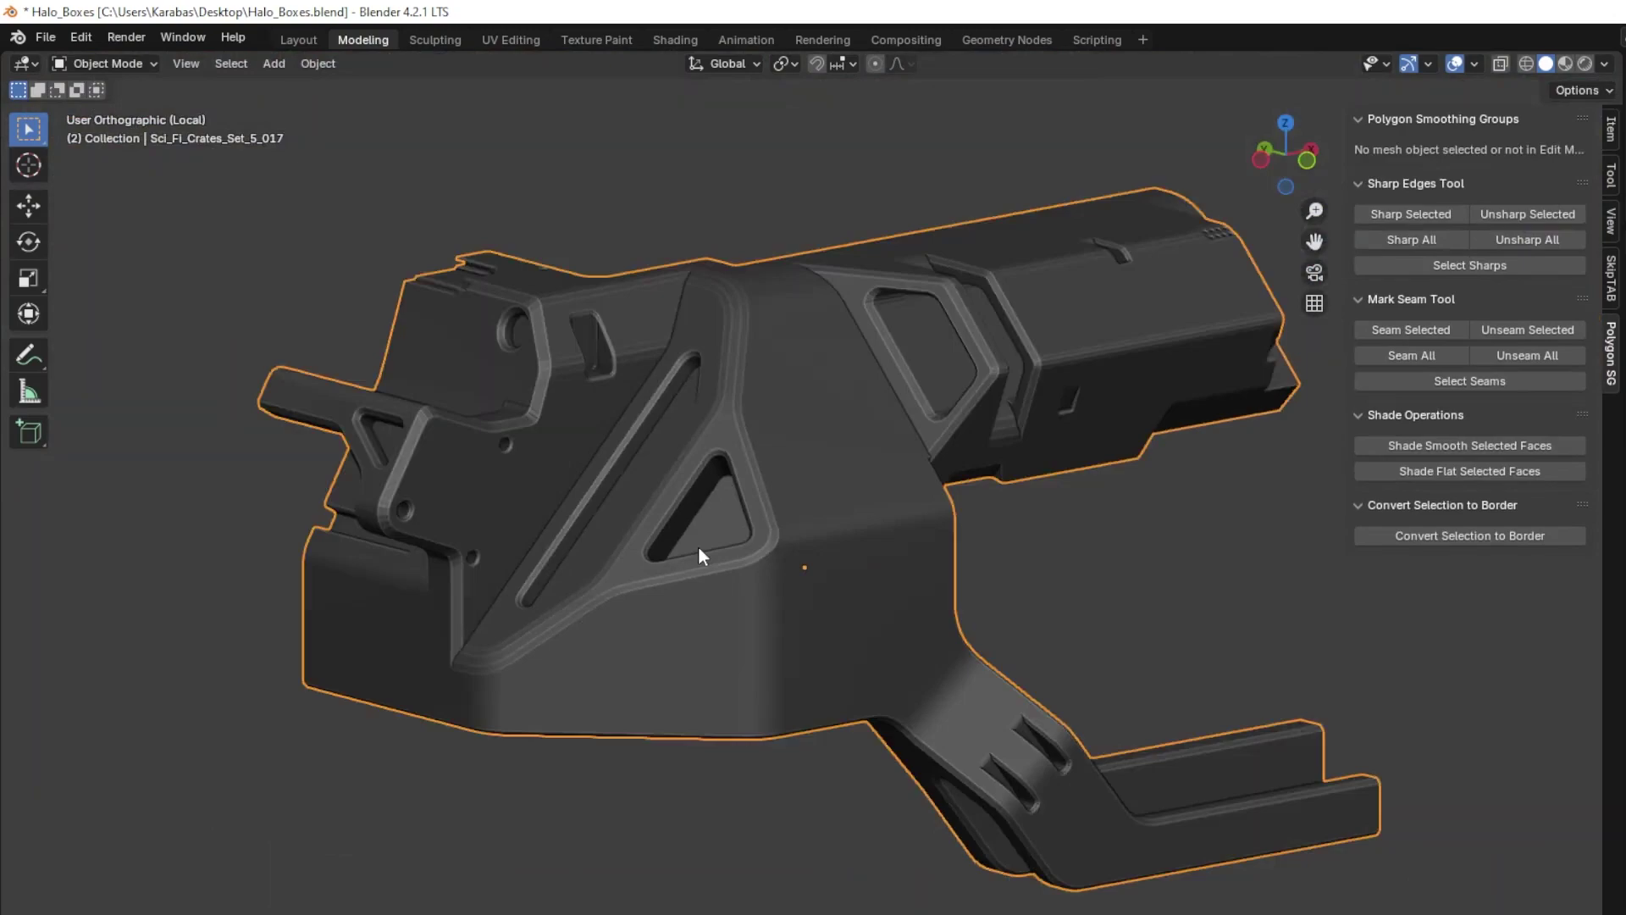
{"action": "scroll", "coordinate": [699, 554], "scroll_direction": "up", "scroll_amount": 8}
{"action": "key", "text": "Tab"}
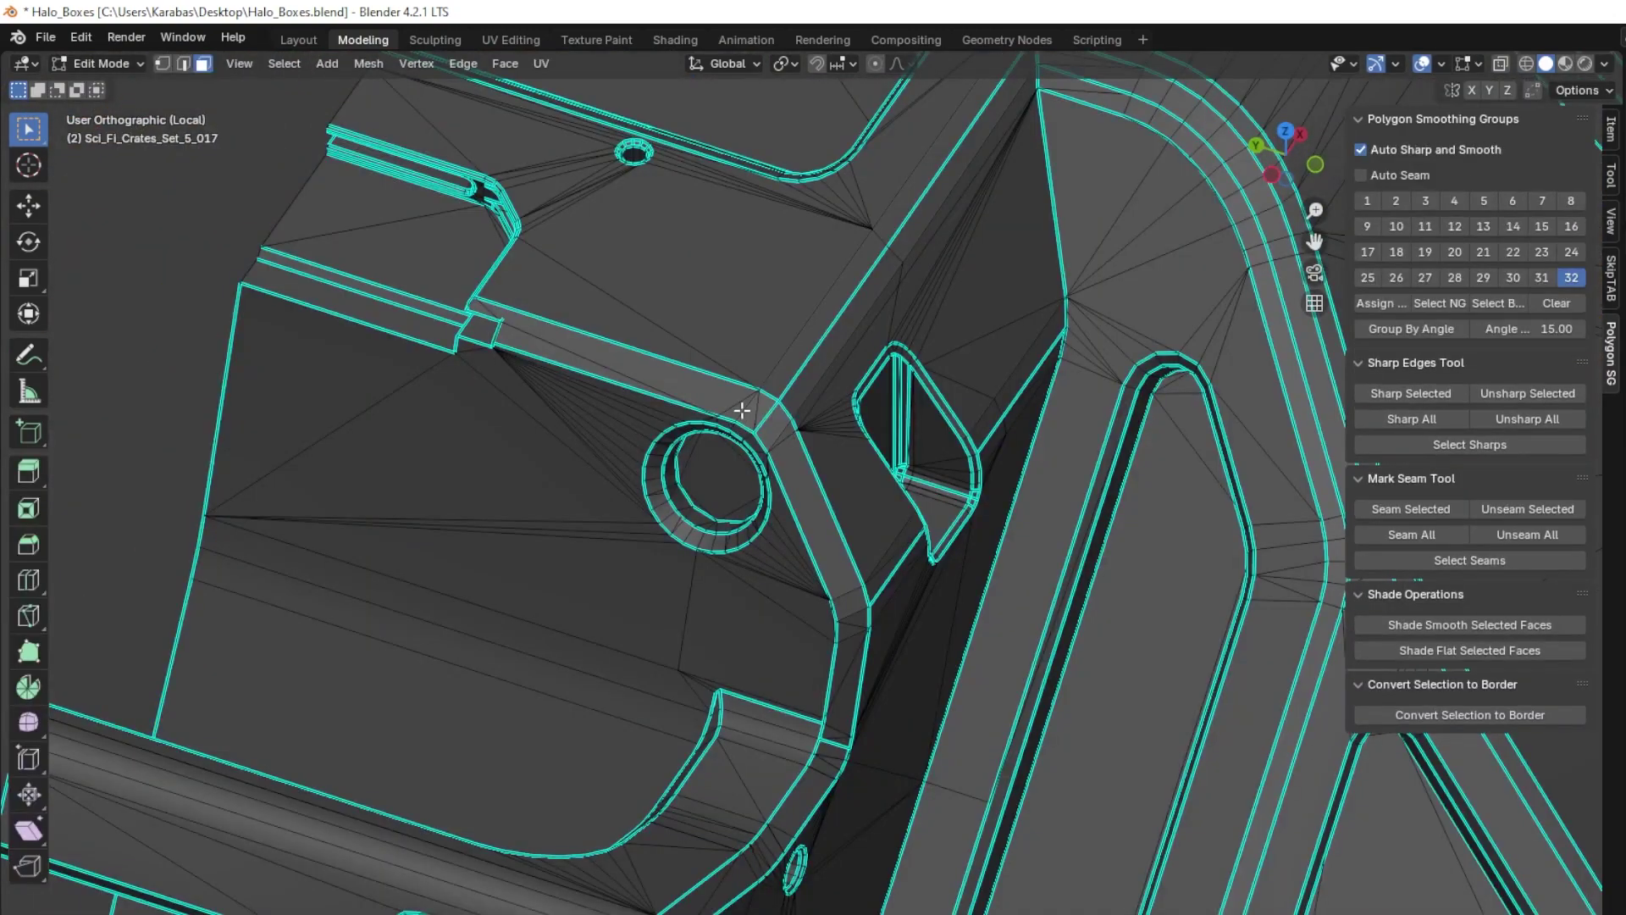
{"action": "left_click", "coordinate": [742, 409]}
{"action": "scroll", "coordinate": [708, 415], "scroll_direction": "up", "scroll_amount": 2}
{"action": "scroll", "coordinate": [531, 341], "scroll_direction": "down", "scroll_amount": 4}
{"action": "middle_click_drag", "start_coordinate": [531, 342], "coordinate": [683, 526]}
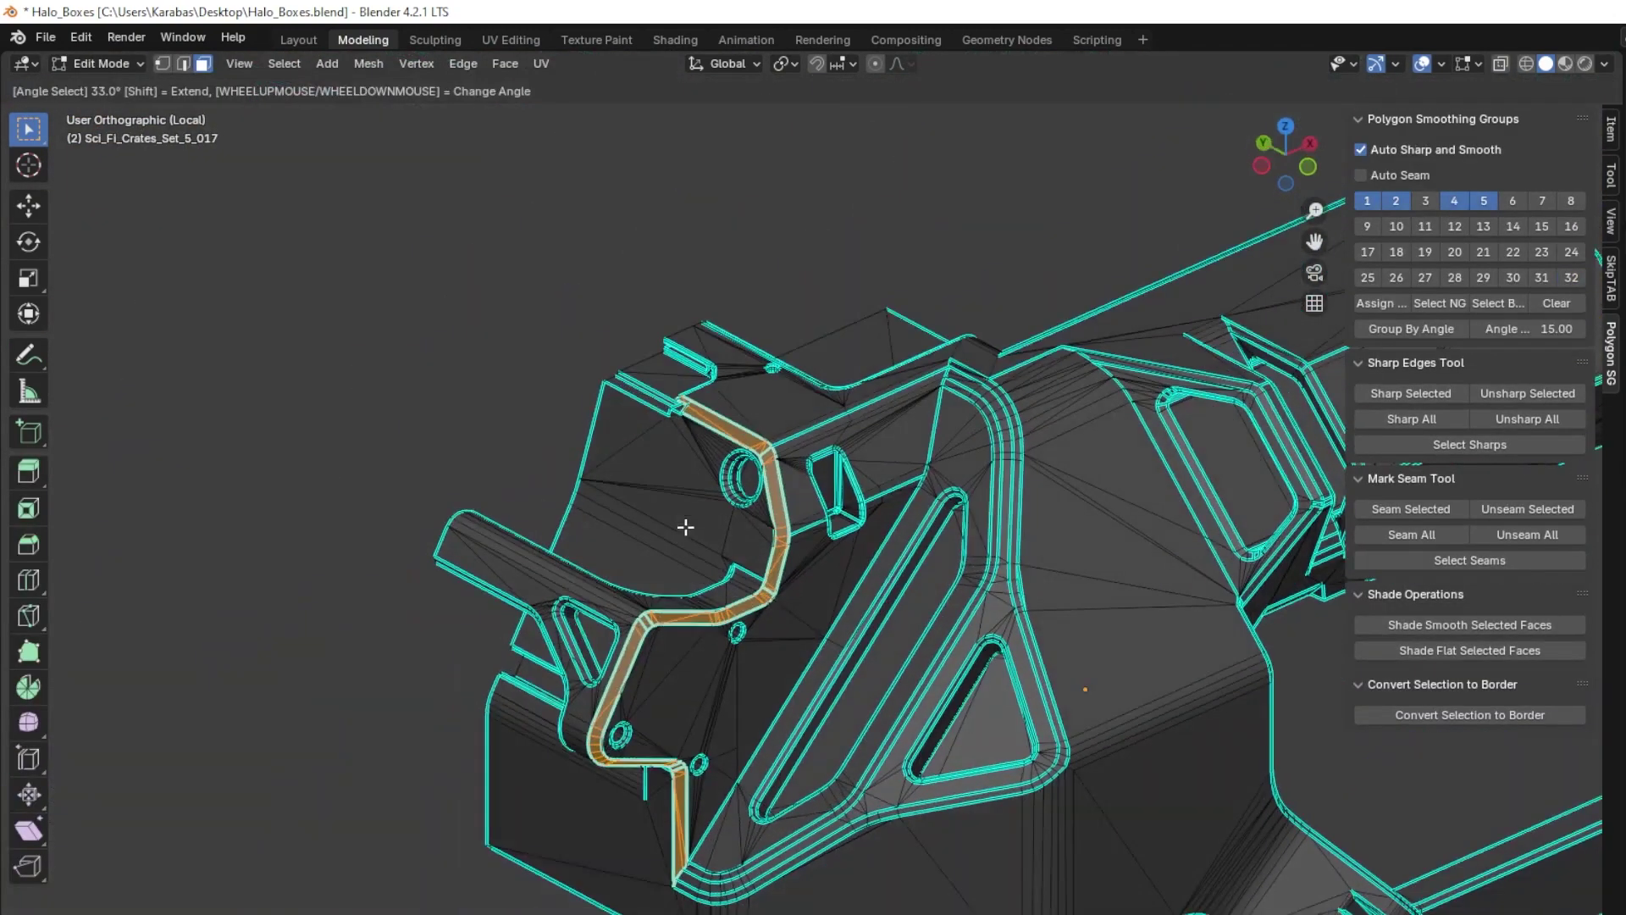
{"action": "scroll", "coordinate": [683, 526], "scroll_direction": "up", "scroll_amount": 5}
{"action": "scroll", "coordinate": [593, 407], "scroll_direction": "up", "scroll_amount": 3}
{"action": "left_click", "coordinate": [527, 421]}
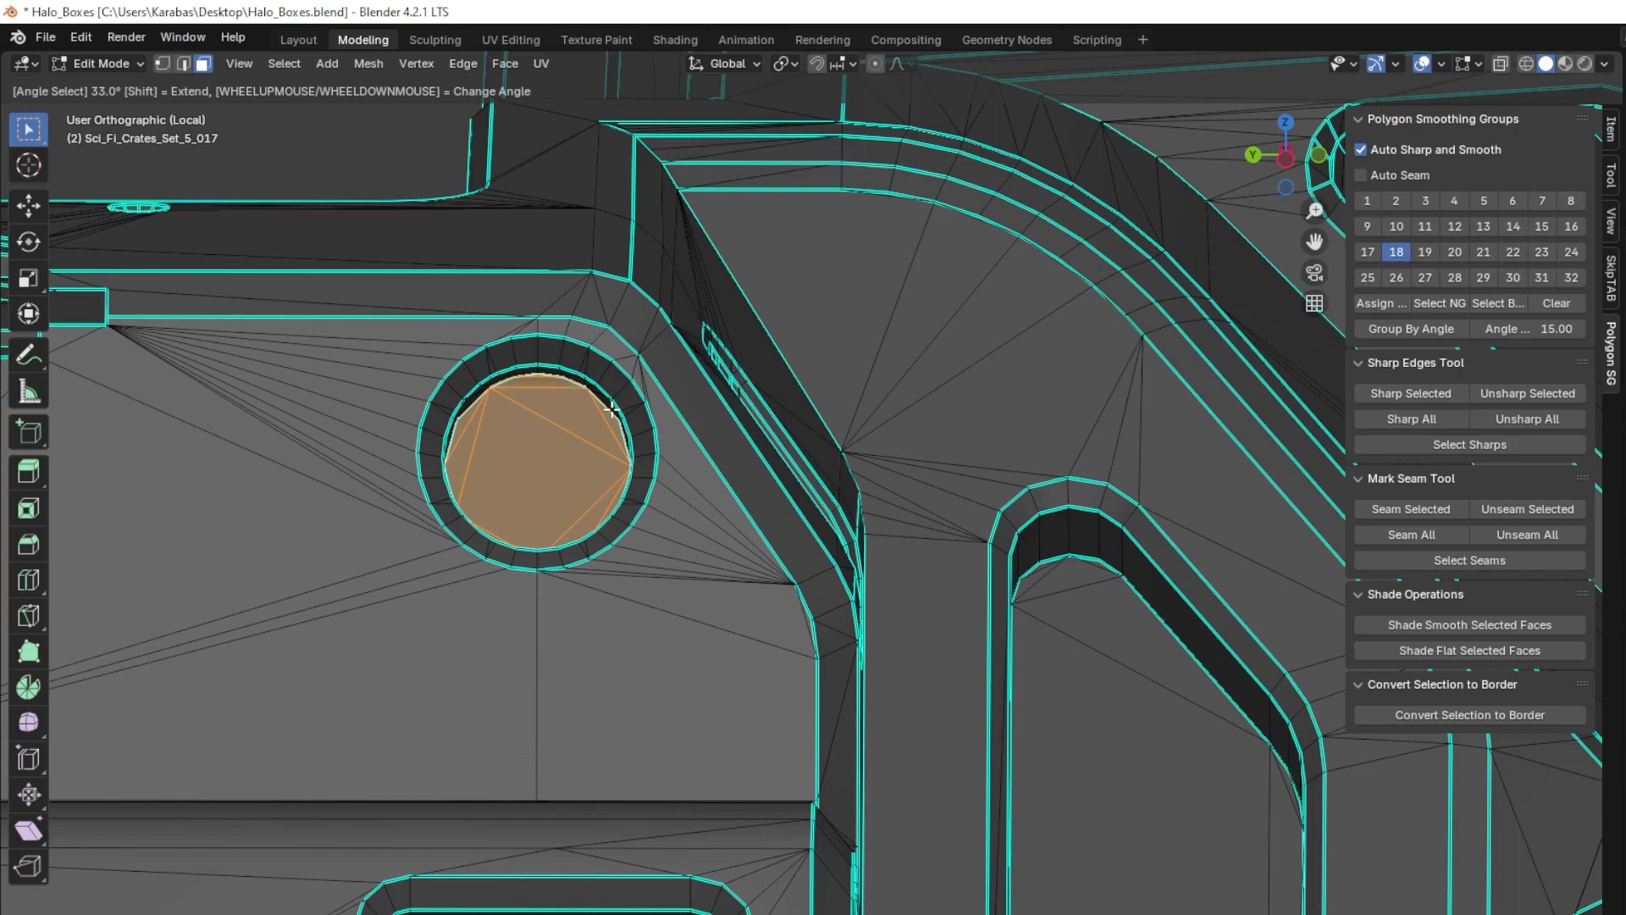
{"action": "scroll", "coordinate": [611, 410], "scroll_direction": "down", "scroll_amount": 4}
{"action": "middle_click_drag", "start_coordinate": [483, 541], "coordinate": [606, 417]}
{"action": "scroll", "coordinate": [607, 418], "scroll_direction": "down", "scroll_amount": 5}
Leave Edit Mode, exit local view, deselect, and orbit around the whole crate
{"action": "key", "text": "Tab"}
{"action": "key", "text": "KP_Divide"}
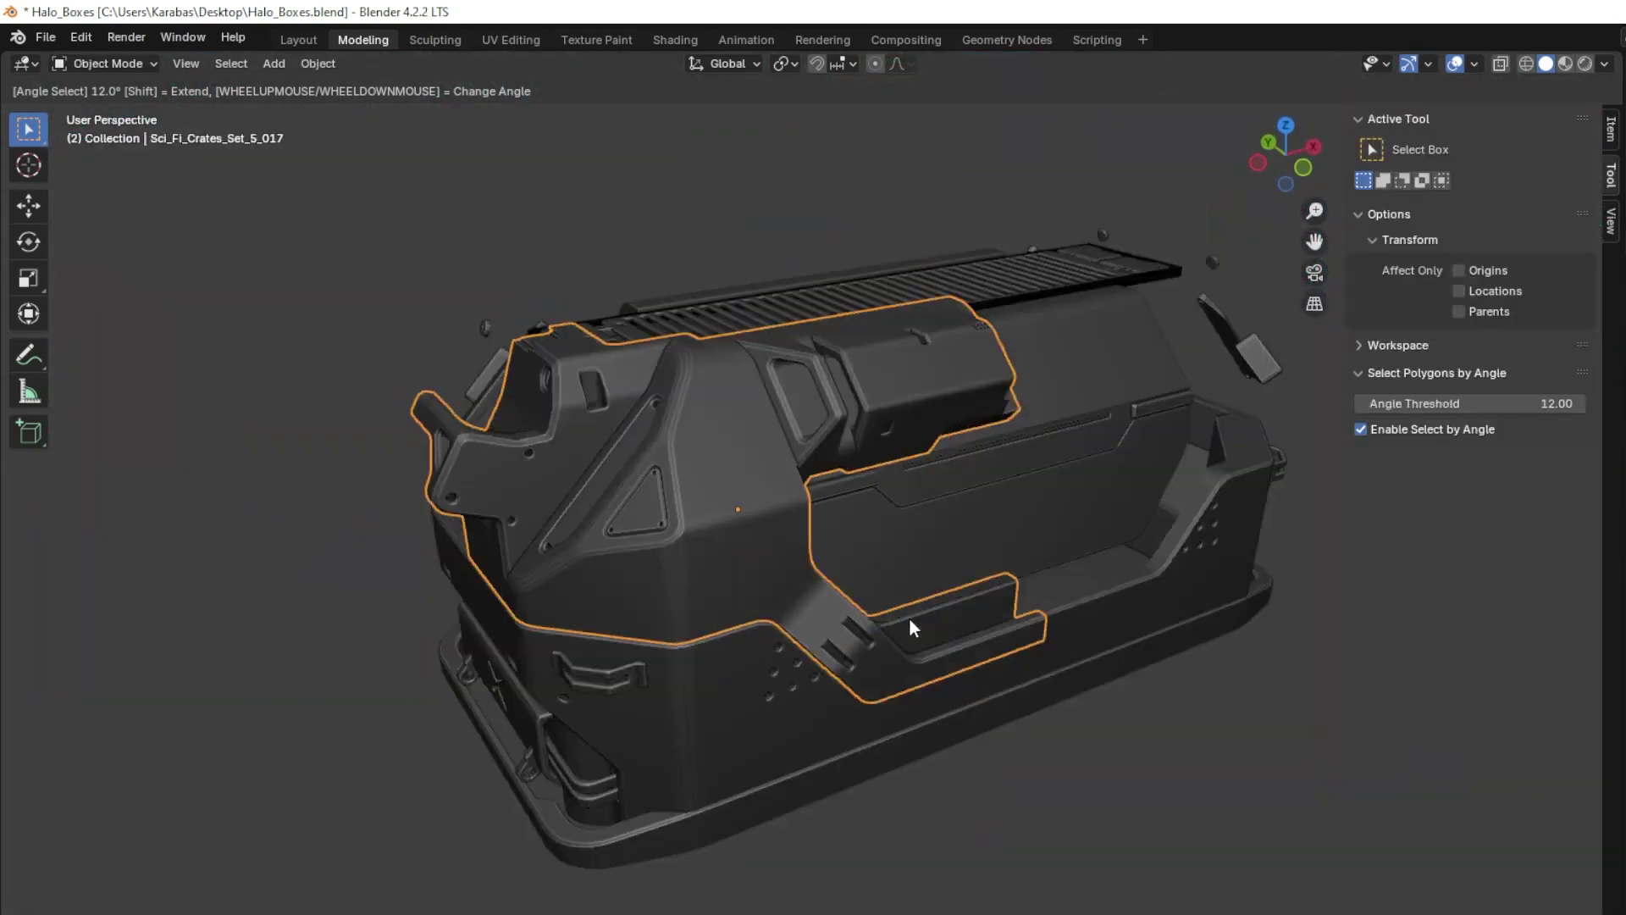
{"action": "key", "text": "alt+a"}
{"action": "middle_click_drag", "start_coordinate": [908, 617], "coordinate": [709, 511]}
{"action": "scroll", "coordinate": [852, 381], "scroll_direction": "up", "scroll_amount": 4}
{"action": "middle_click_drag", "start_coordinate": [852, 381], "coordinate": [598, 502]}
{"action": "scroll", "coordinate": [722, 490], "scroll_direction": "down", "scroll_amount": 5}
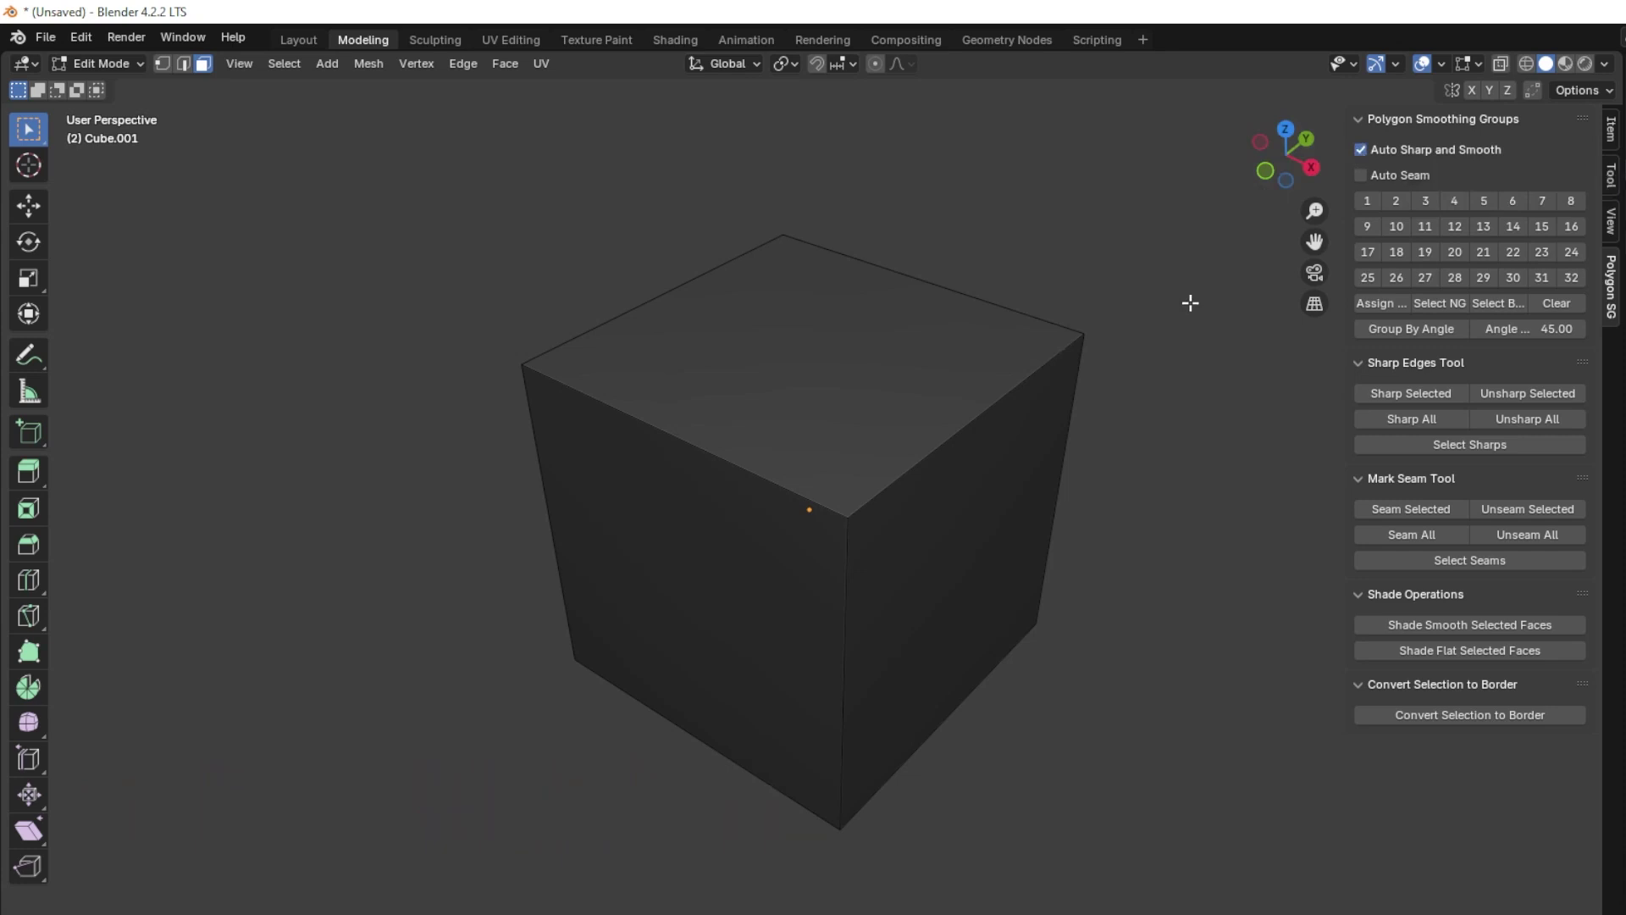
Assign the cube's top face to smoothing group 1
{"action": "left_click", "coordinate": [831, 366]}
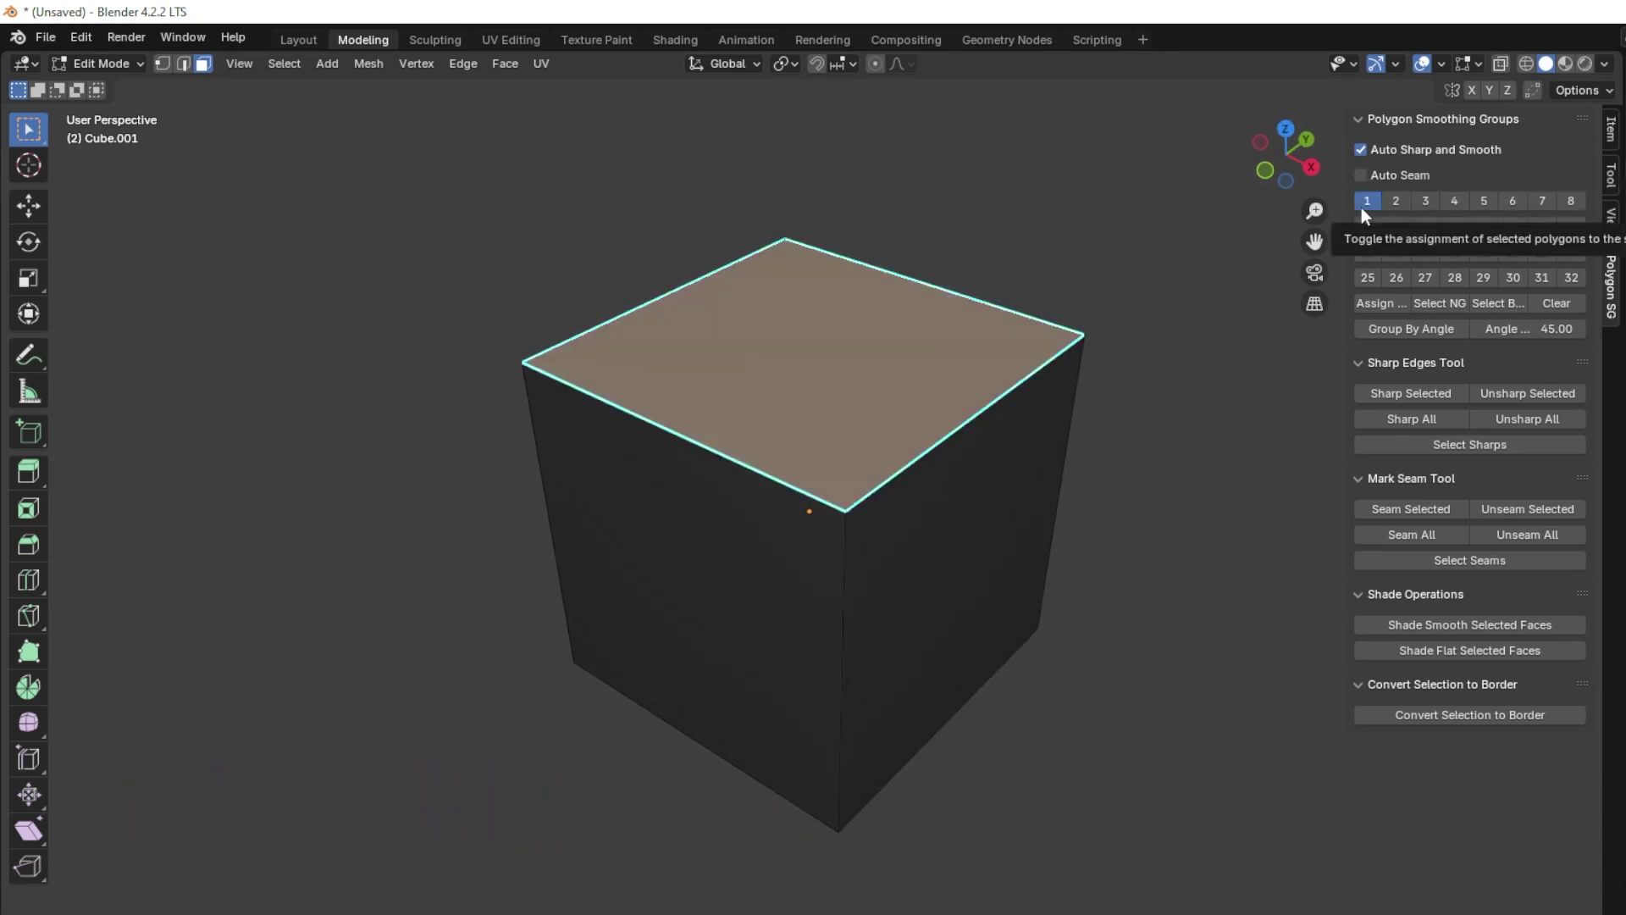
{"action": "middle_click_drag", "start_coordinate": [740, 276], "coordinate": [837, 387]}
{"action": "left_click", "coordinate": [860, 461]}
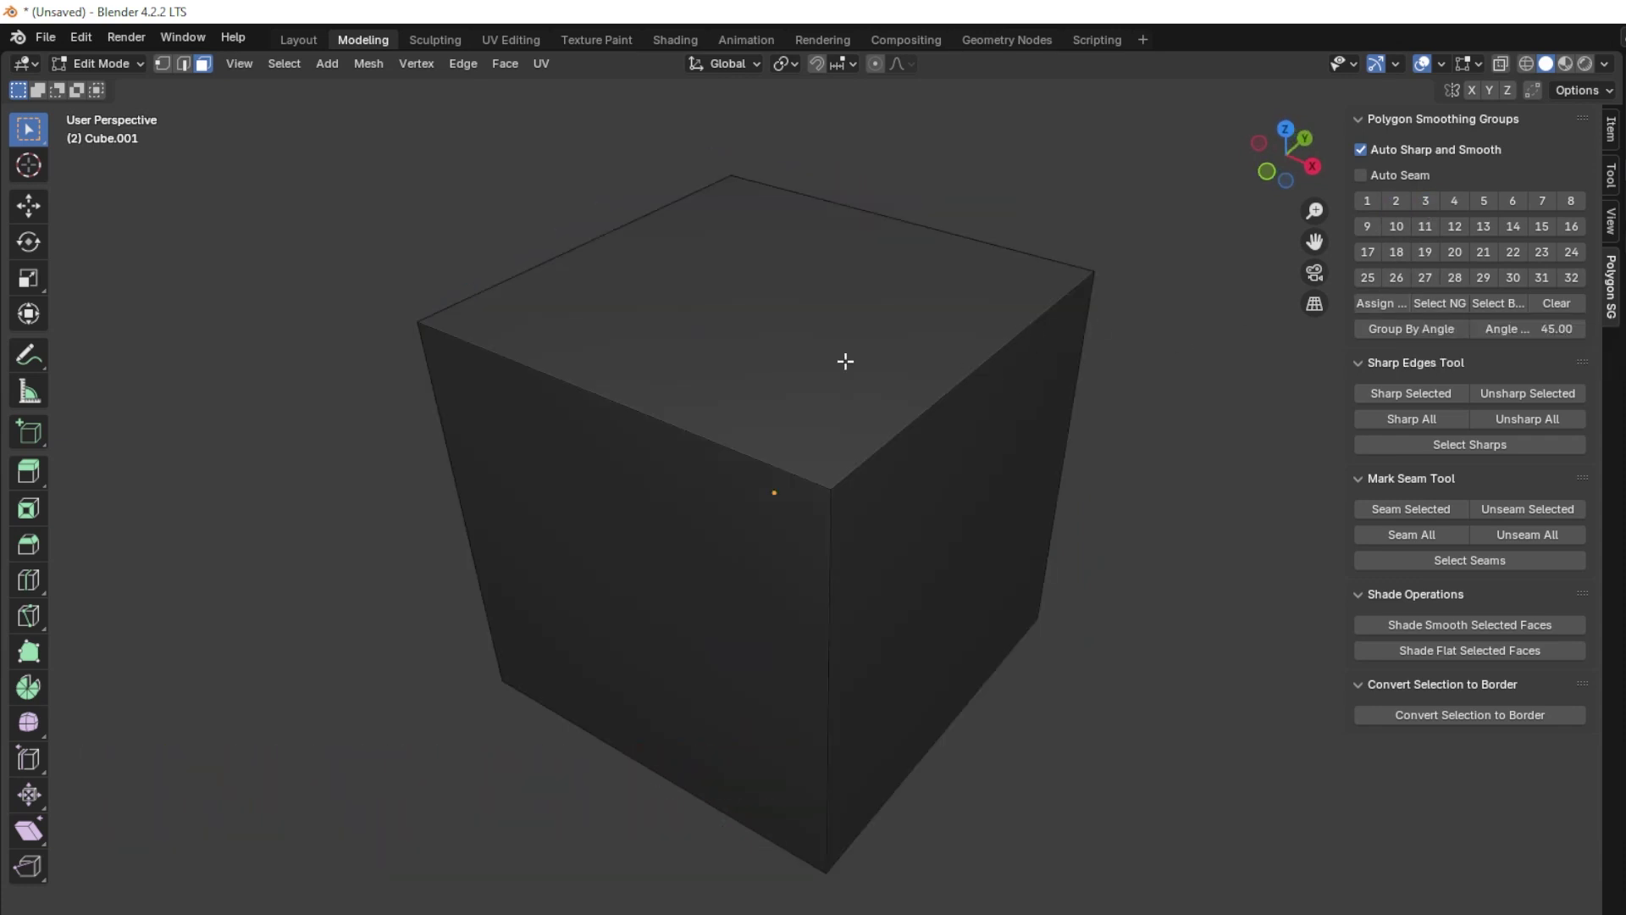
{"action": "scroll", "coordinate": [830, 359], "scroll_direction": "down", "scroll_amount": 2}
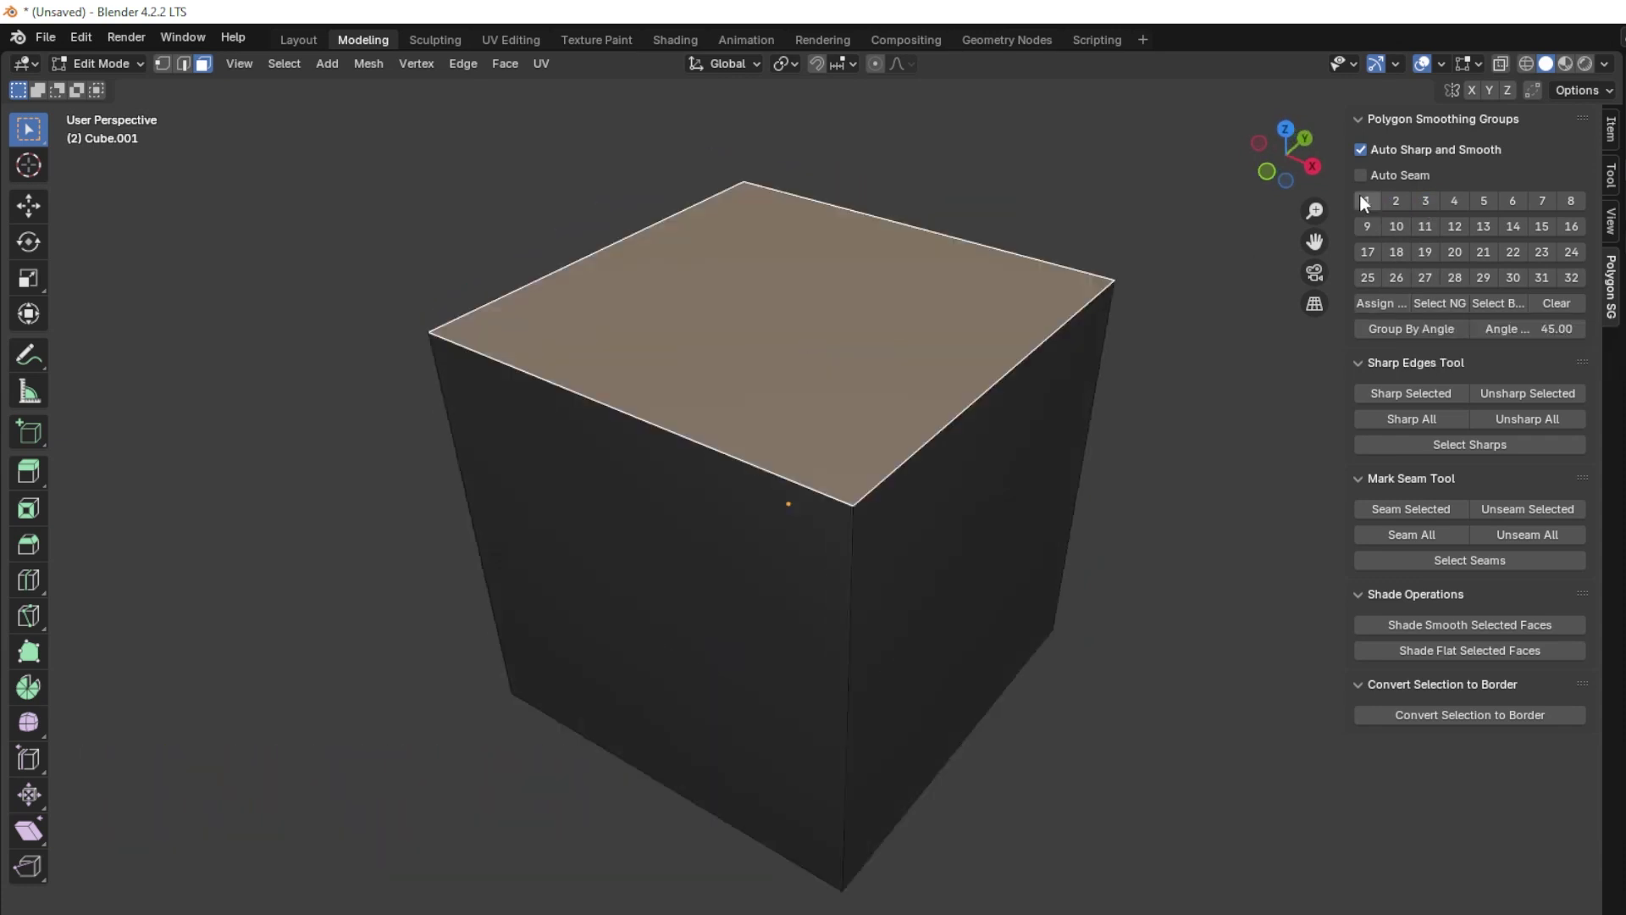
{"action": "left_click", "coordinate": [1364, 202]}
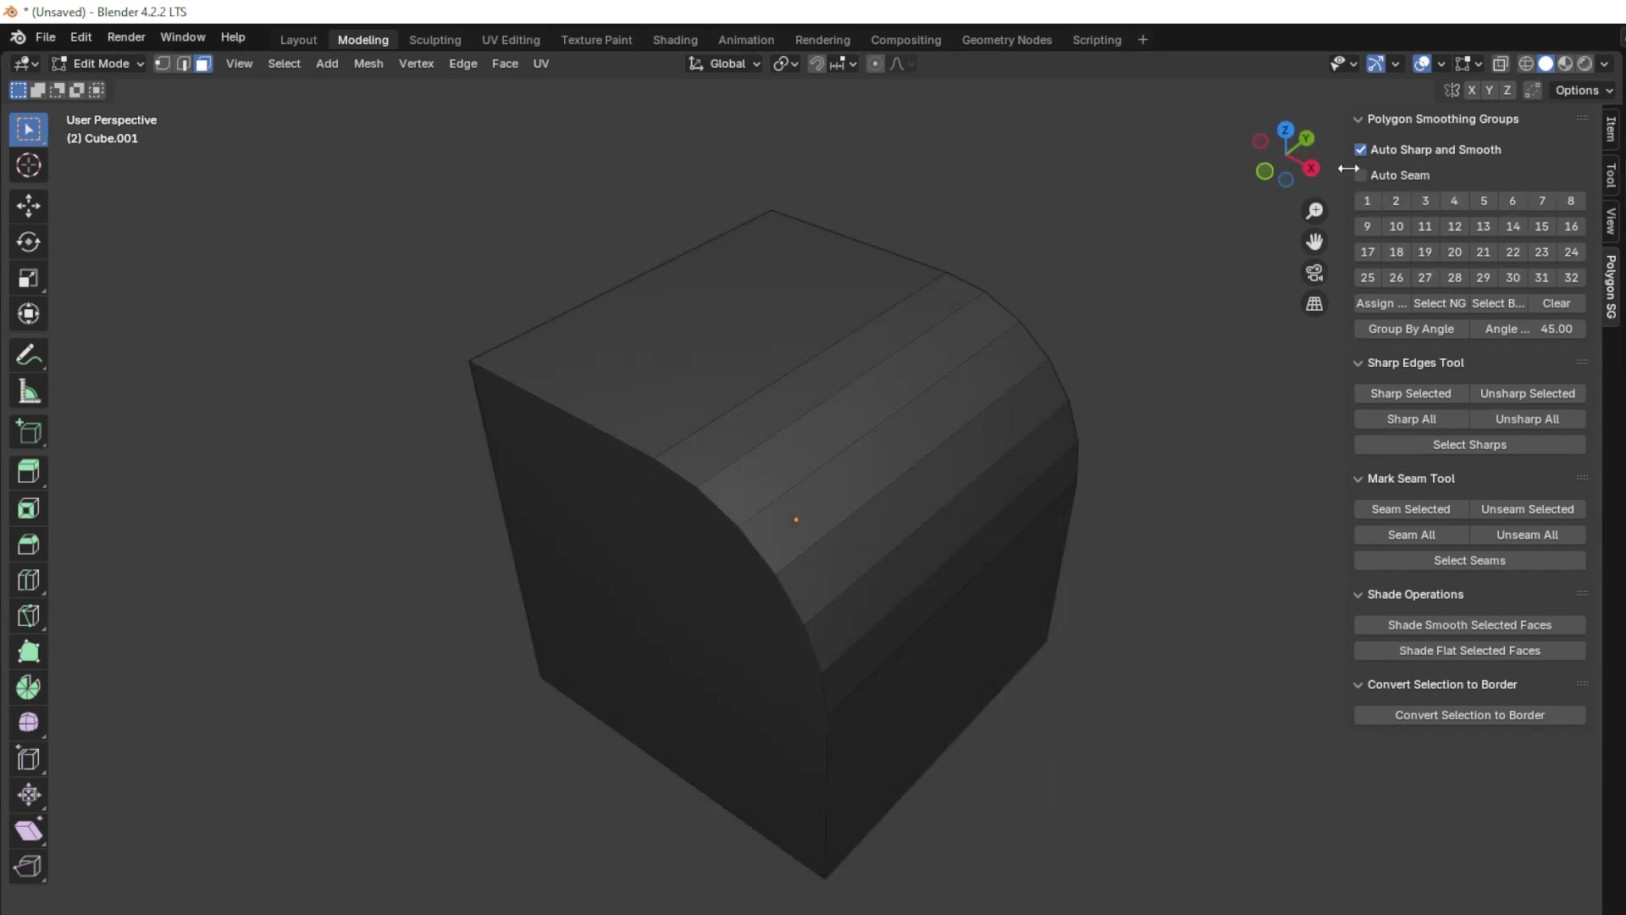
Select the faces of smoothing group 4, then group the cube's faces by angle
{"action": "left_click", "coordinate": [1191, 312]}
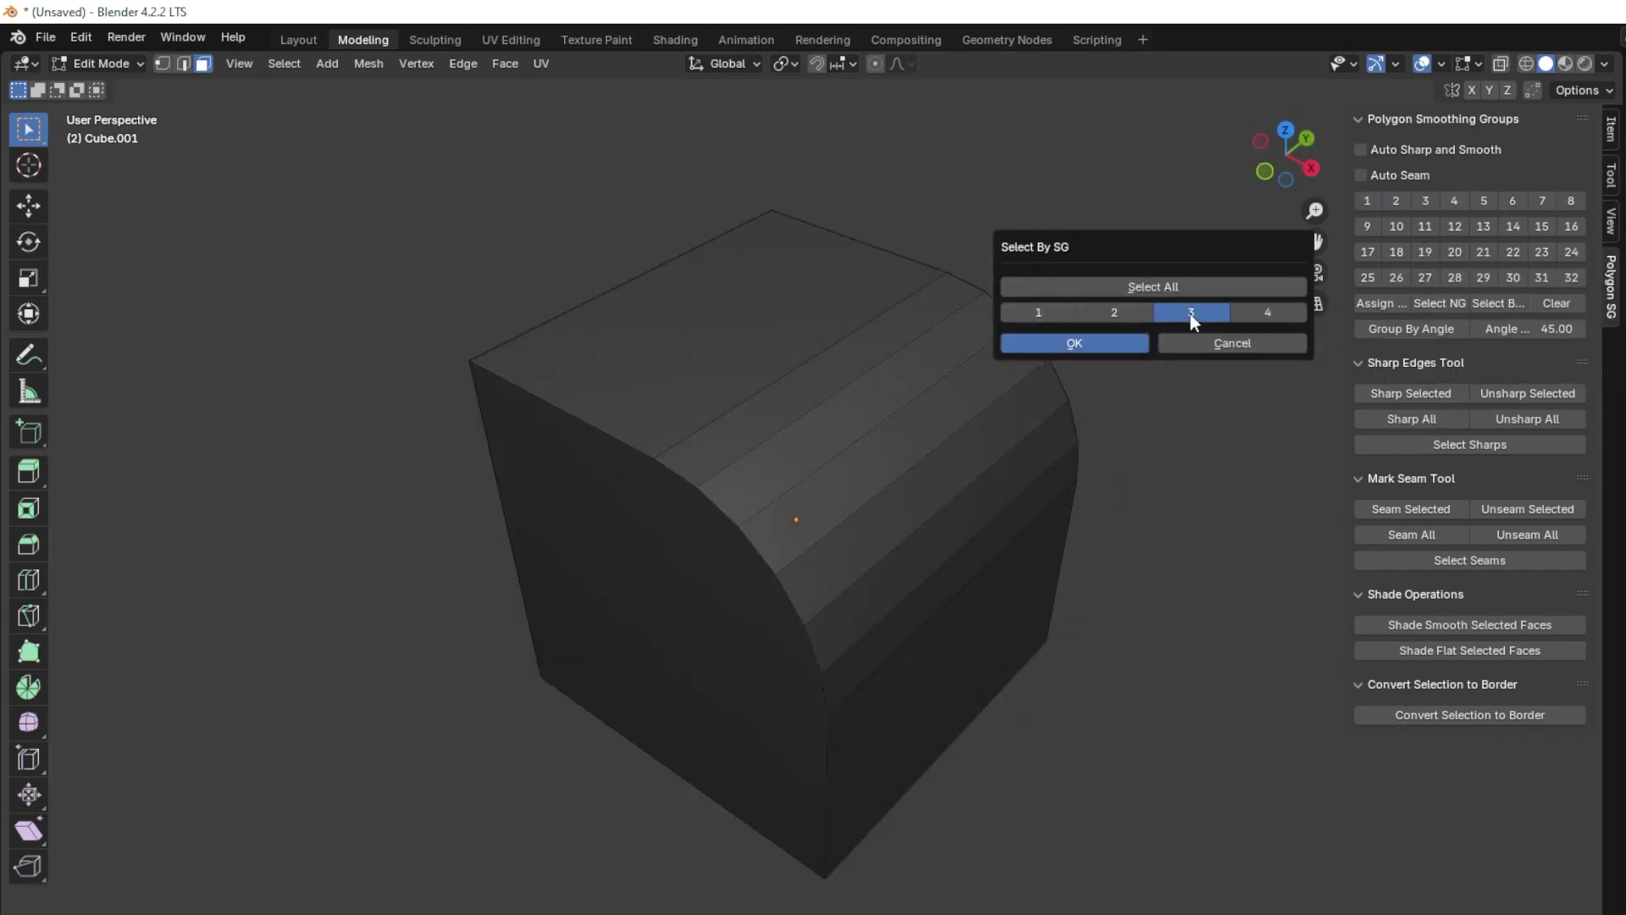
{"action": "left_click", "coordinate": [1268, 312]}
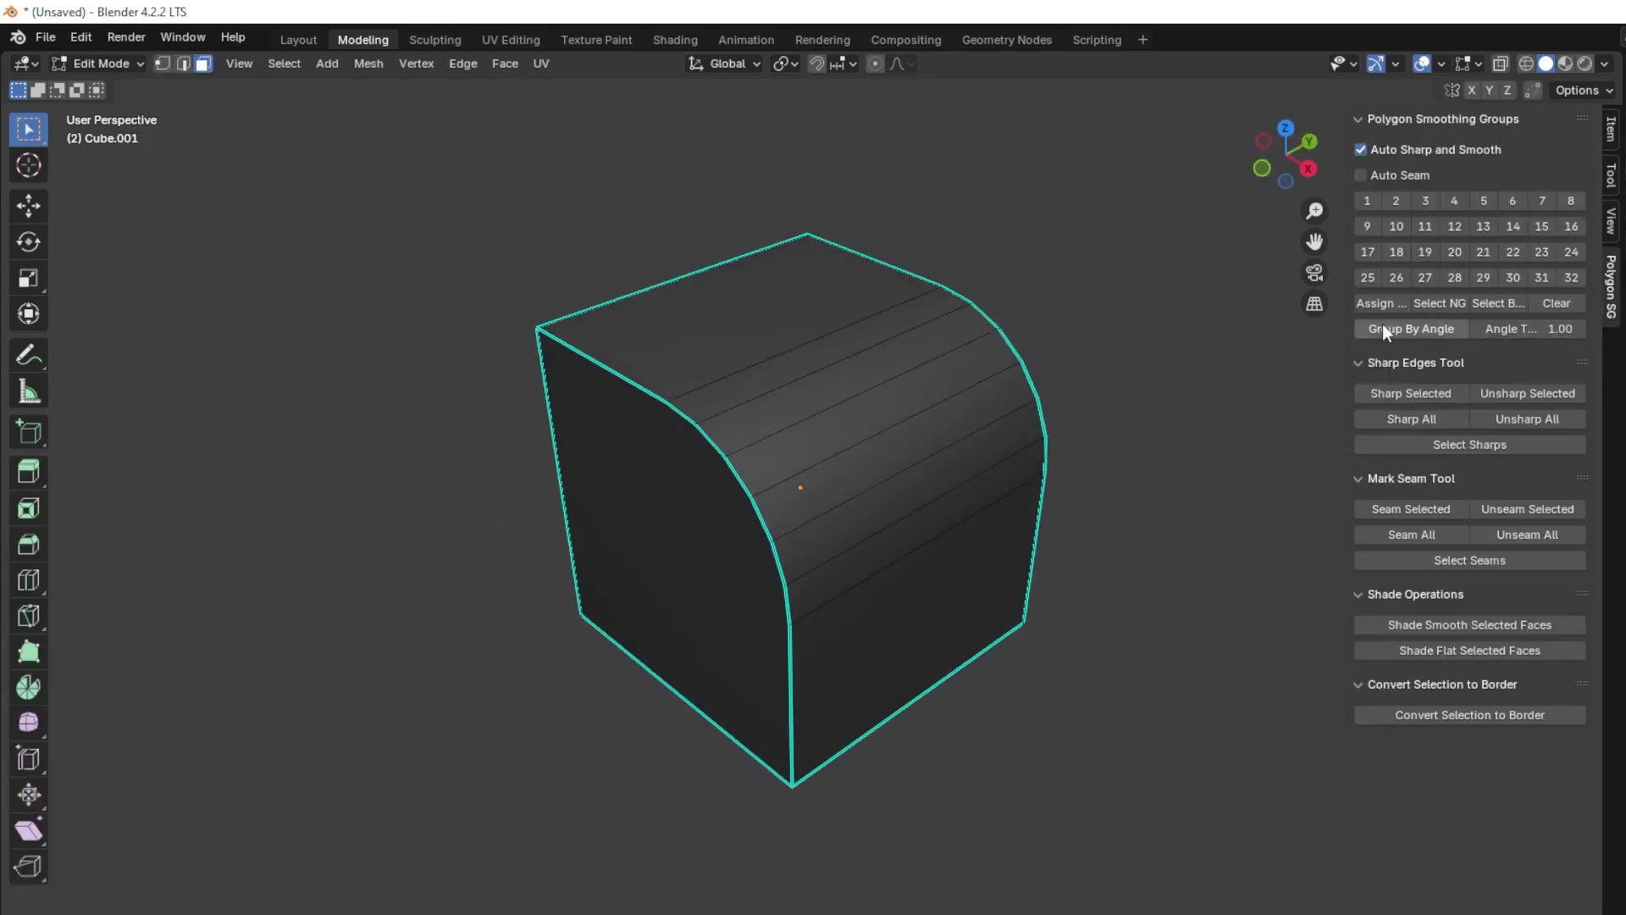
{"action": "left_click", "coordinate": [1383, 329]}
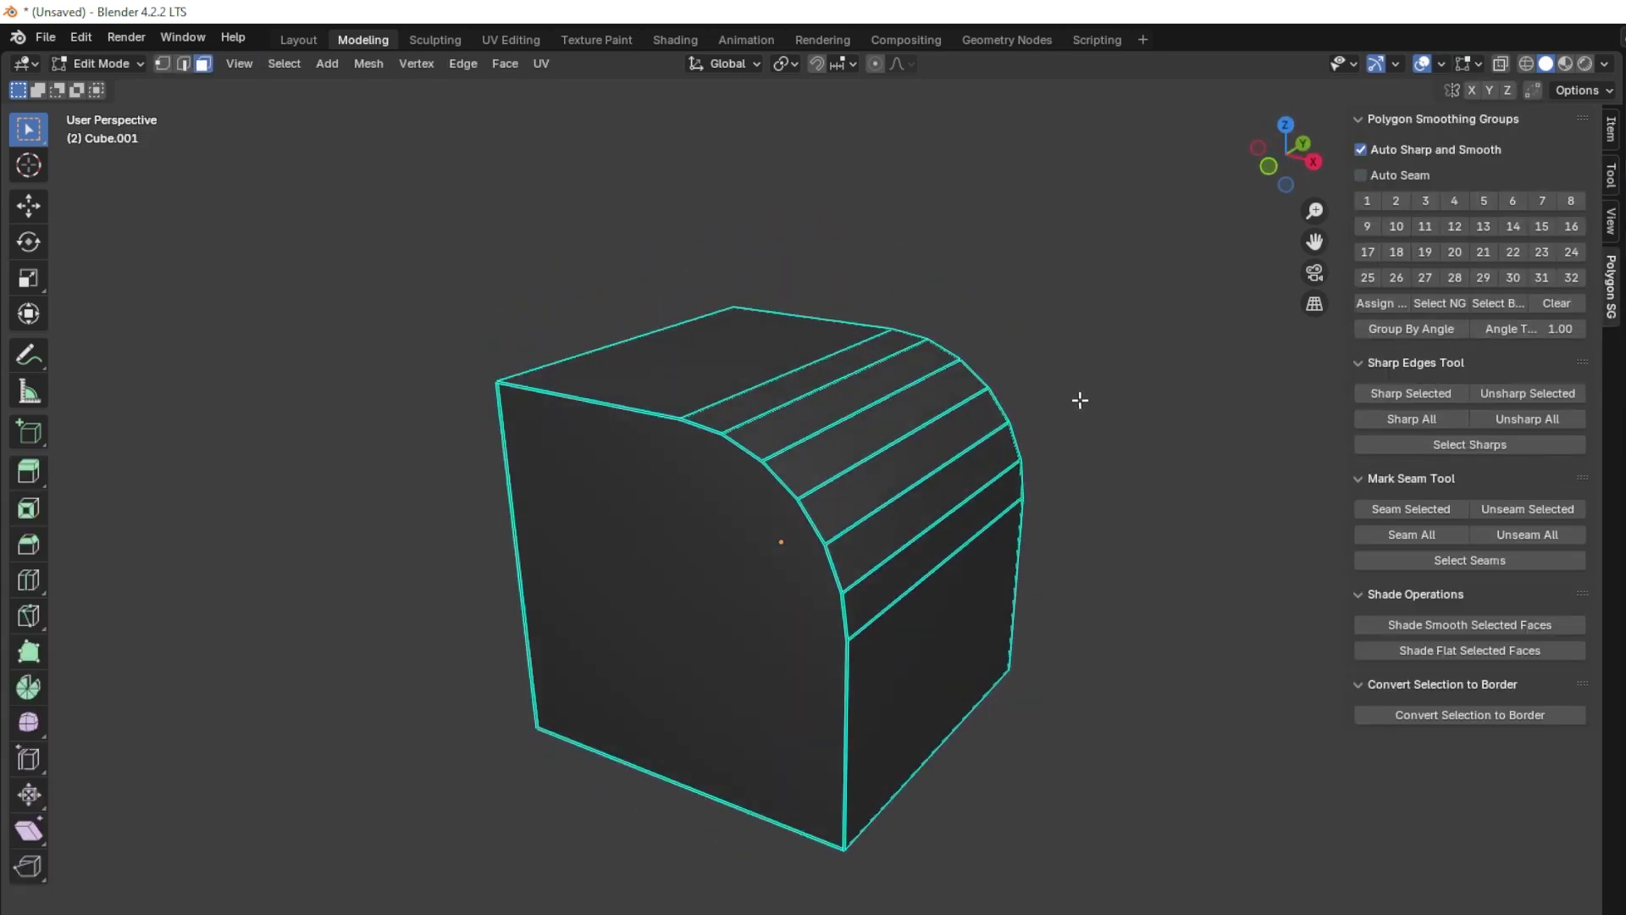
Select the cube's front faces and convert them to a border edge loop marked sharp
{"action": "left_click", "coordinate": [1399, 398]}
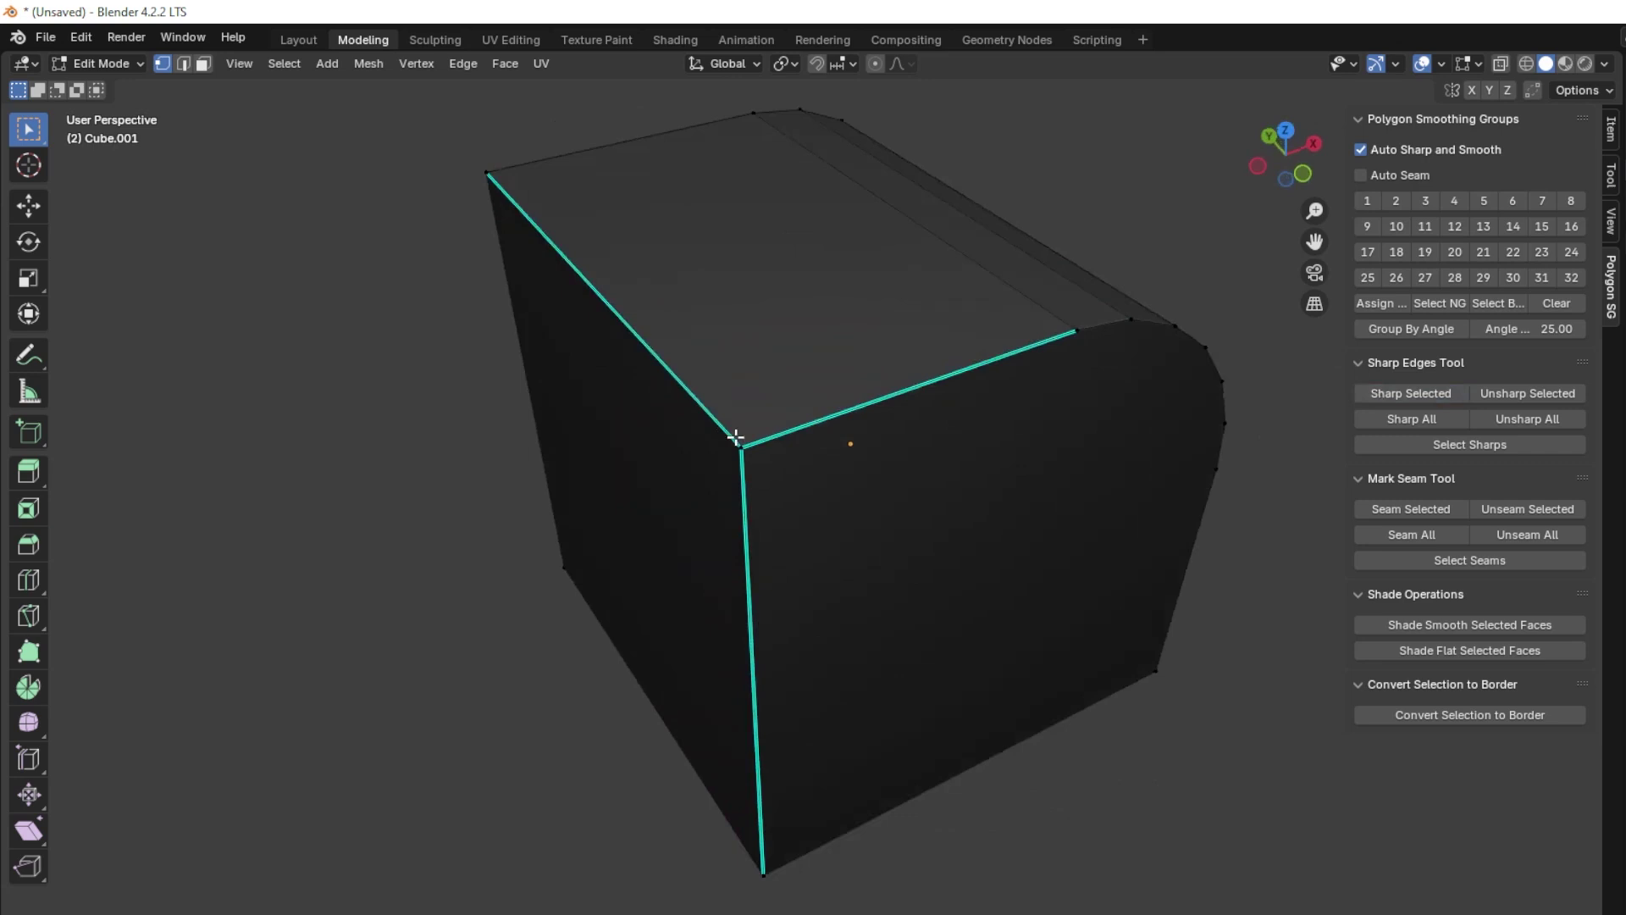
{"action": "middle_click_drag", "start_coordinate": [753, 443], "coordinate": [916, 503]}
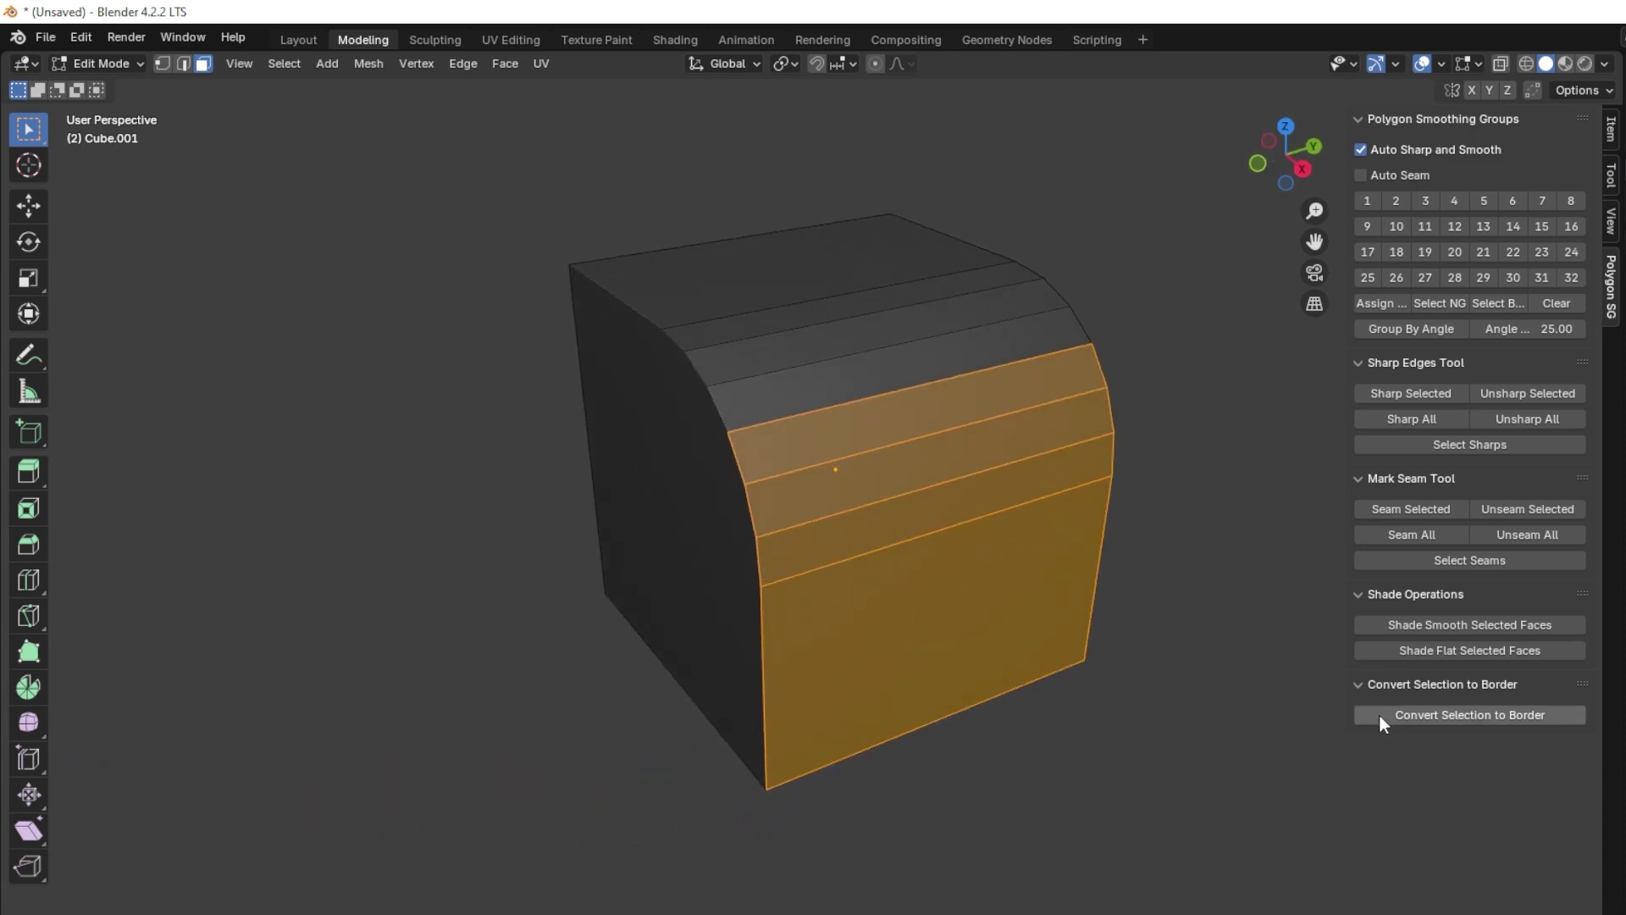
{"action": "left_click", "coordinate": [1391, 714]}
{"action": "middle_click_drag", "start_coordinate": [1114, 672], "coordinate": [1161, 623]}
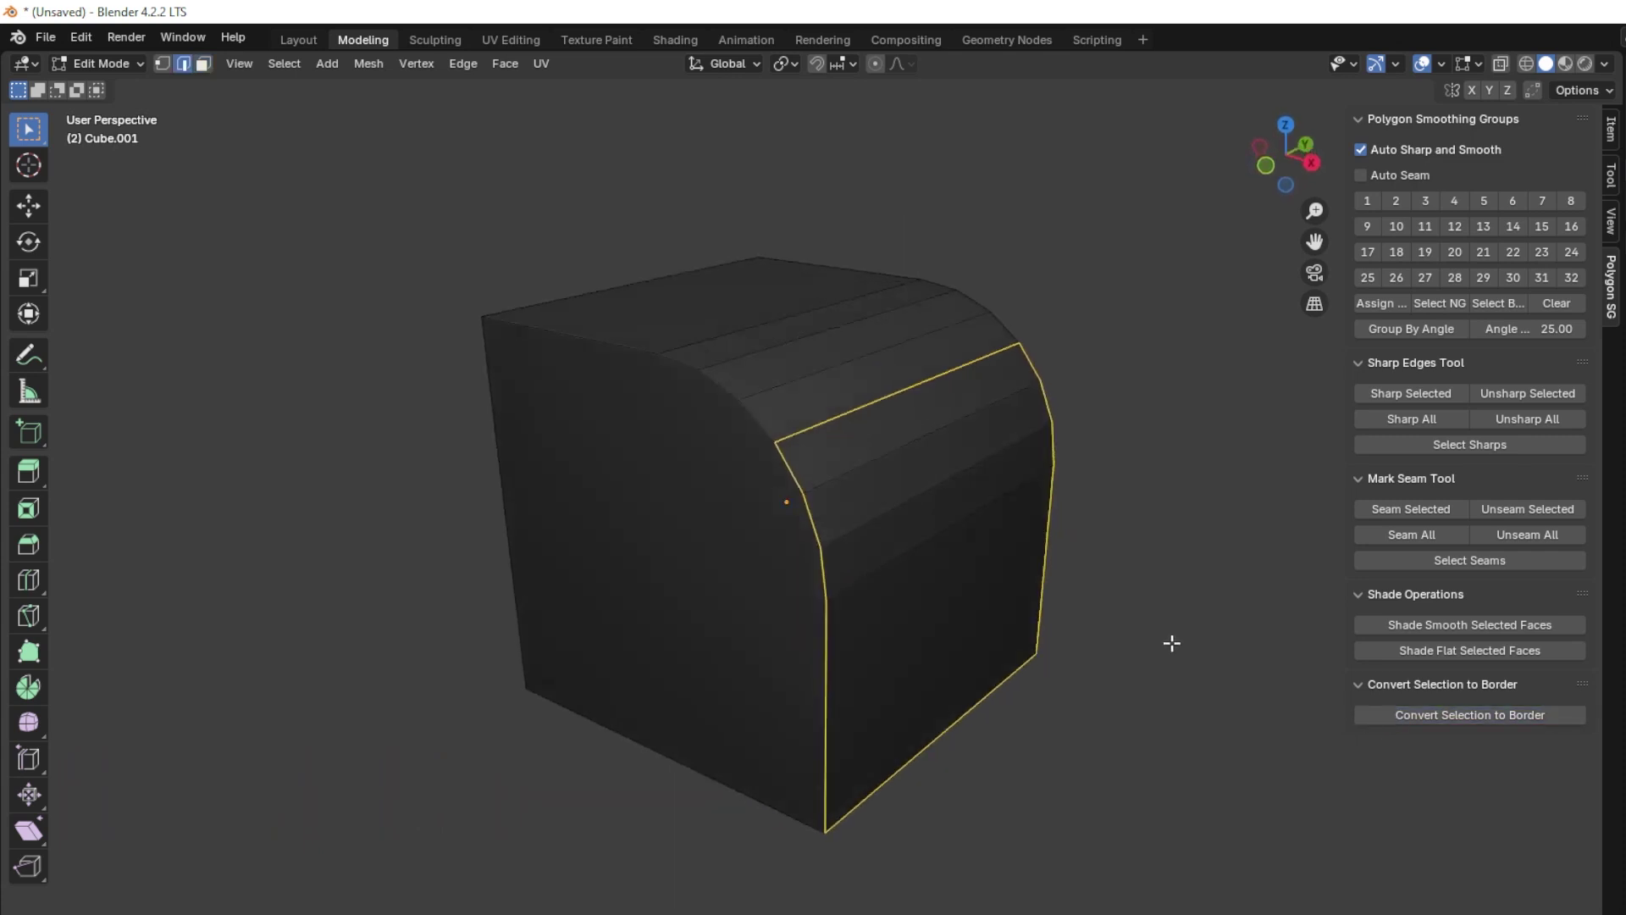
{"action": "middle_click_drag", "start_coordinate": [1050, 593], "coordinate": [1133, 624]}
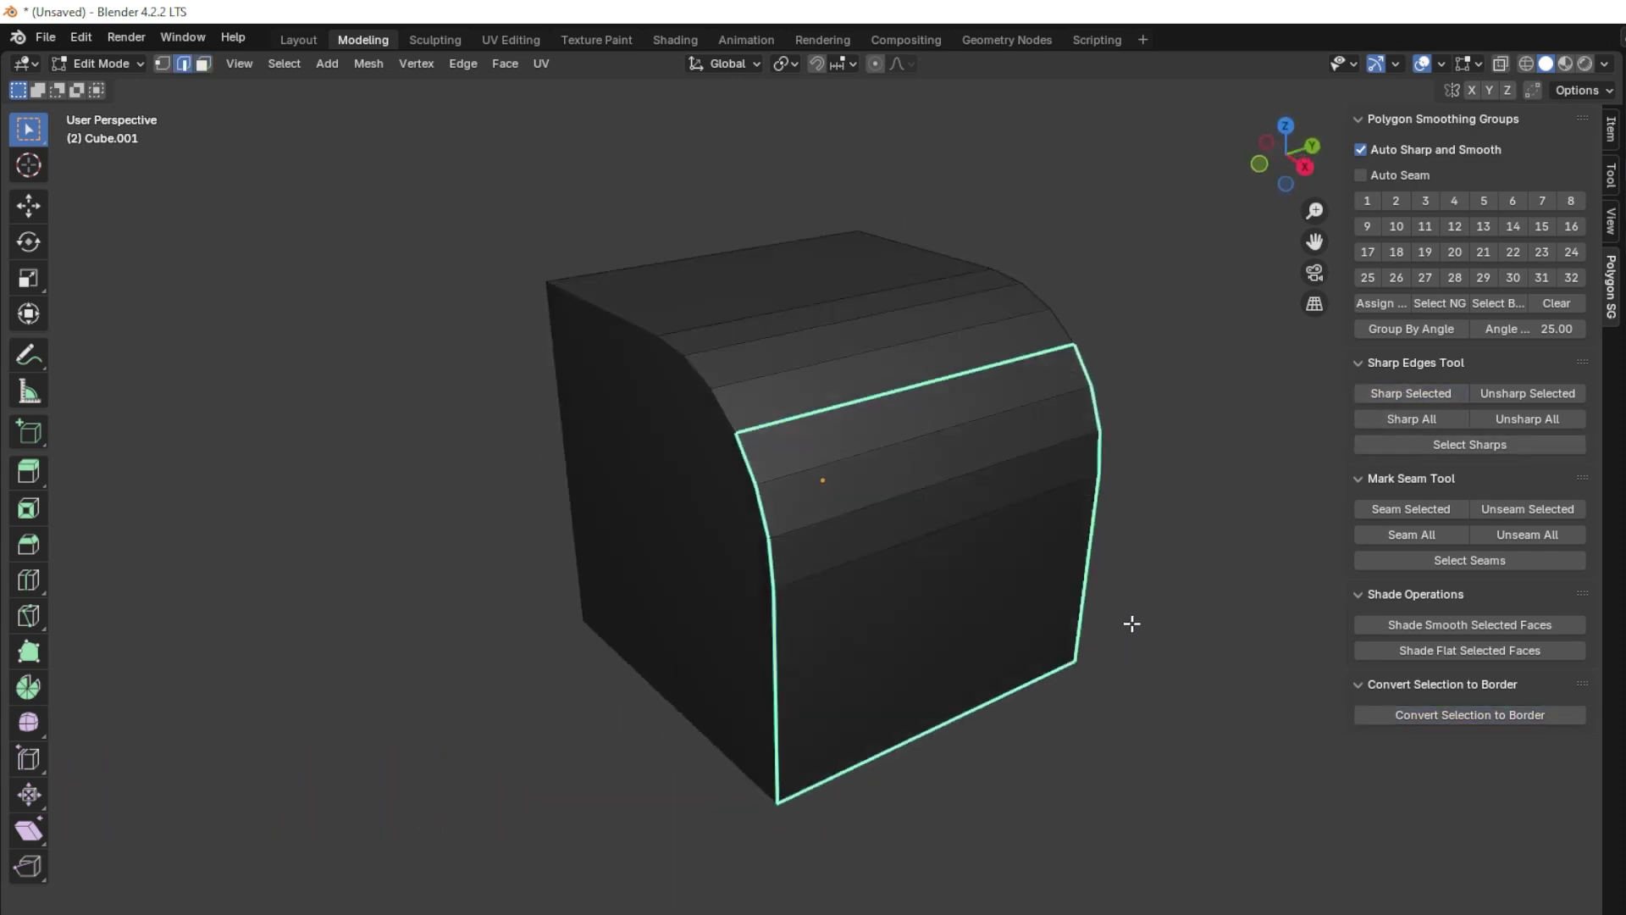
{"action": "left_click_drag", "start_coordinate": [932, 598], "coordinate": [835, 297]}
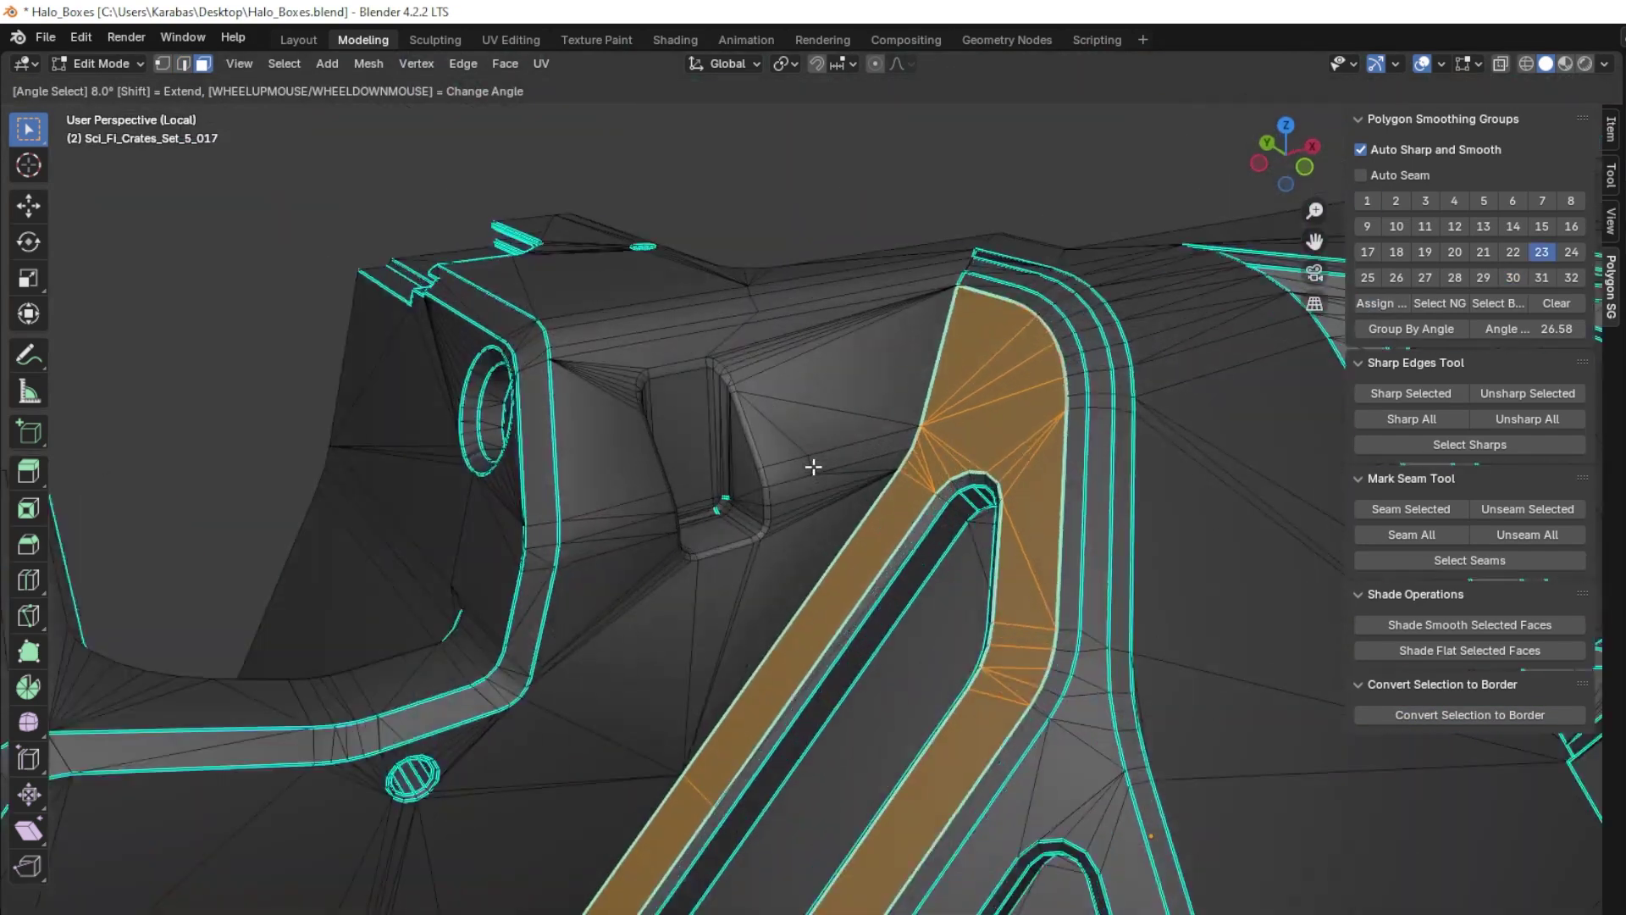
{"action": "middle_click_drag", "start_coordinate": [813, 467], "coordinate": [620, 683]}
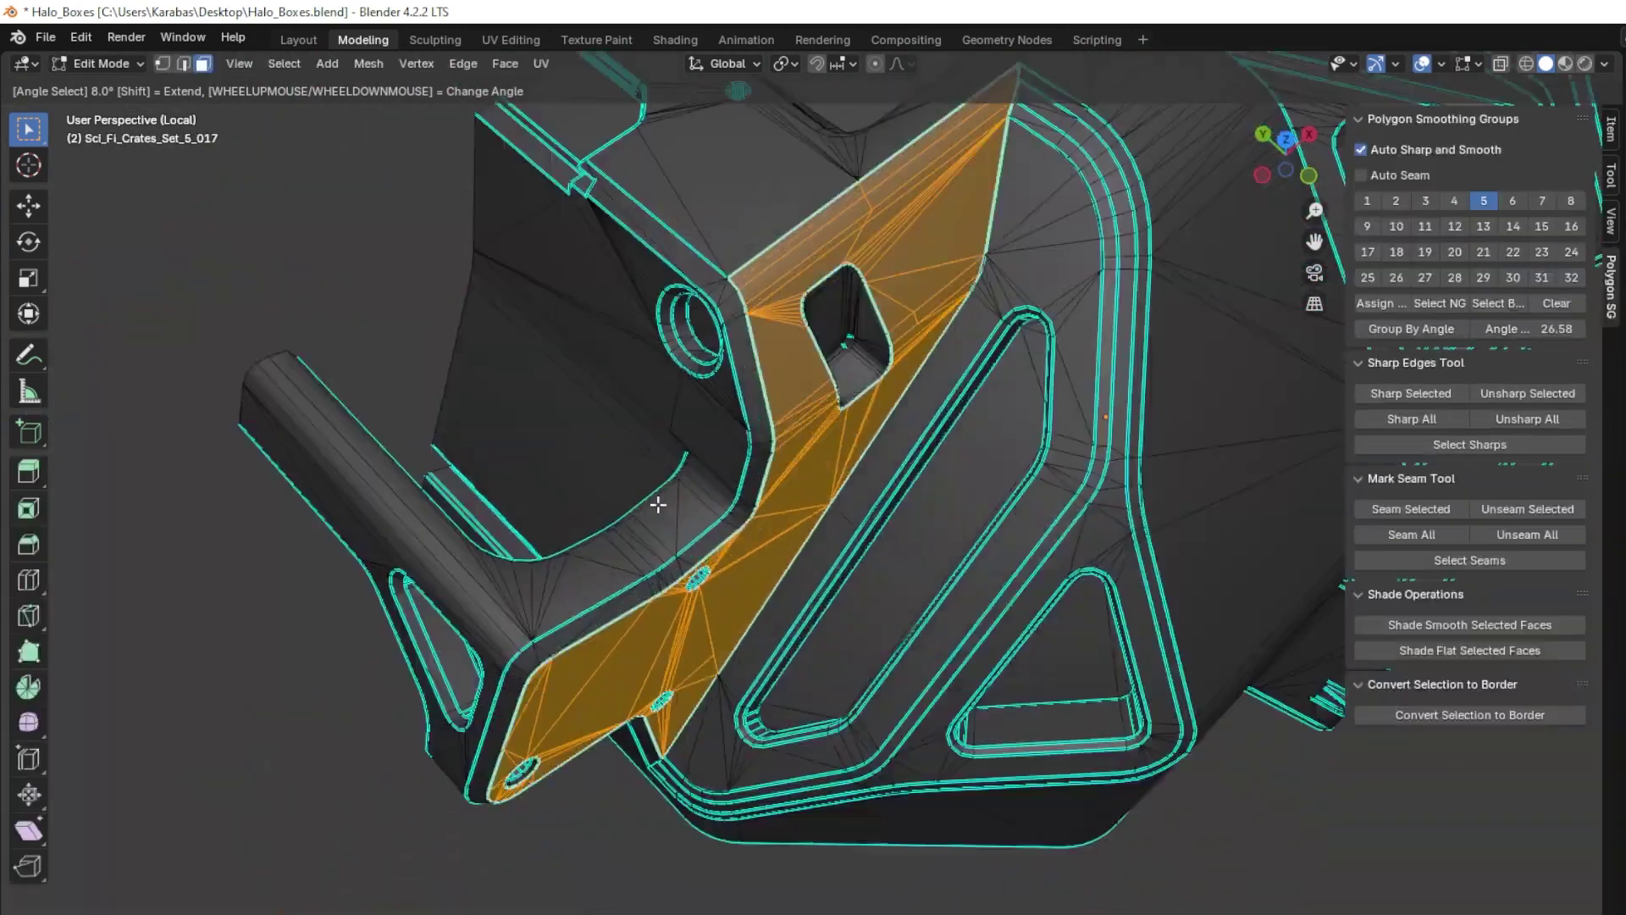
{"action": "middle_click_drag", "start_coordinate": [658, 504], "coordinate": [998, 609]}
Zoom out to the whole bracket mesh and open the Select By SG smoothing-group list
{"action": "scroll", "coordinate": [814, 345], "scroll_direction": "up", "scroll_amount": 4}
{"action": "scroll", "coordinate": [795, 342], "scroll_direction": "down", "scroll_amount": 5}
{"action": "scroll", "coordinate": [997, 609], "scroll_direction": "up", "scroll_amount": 6}
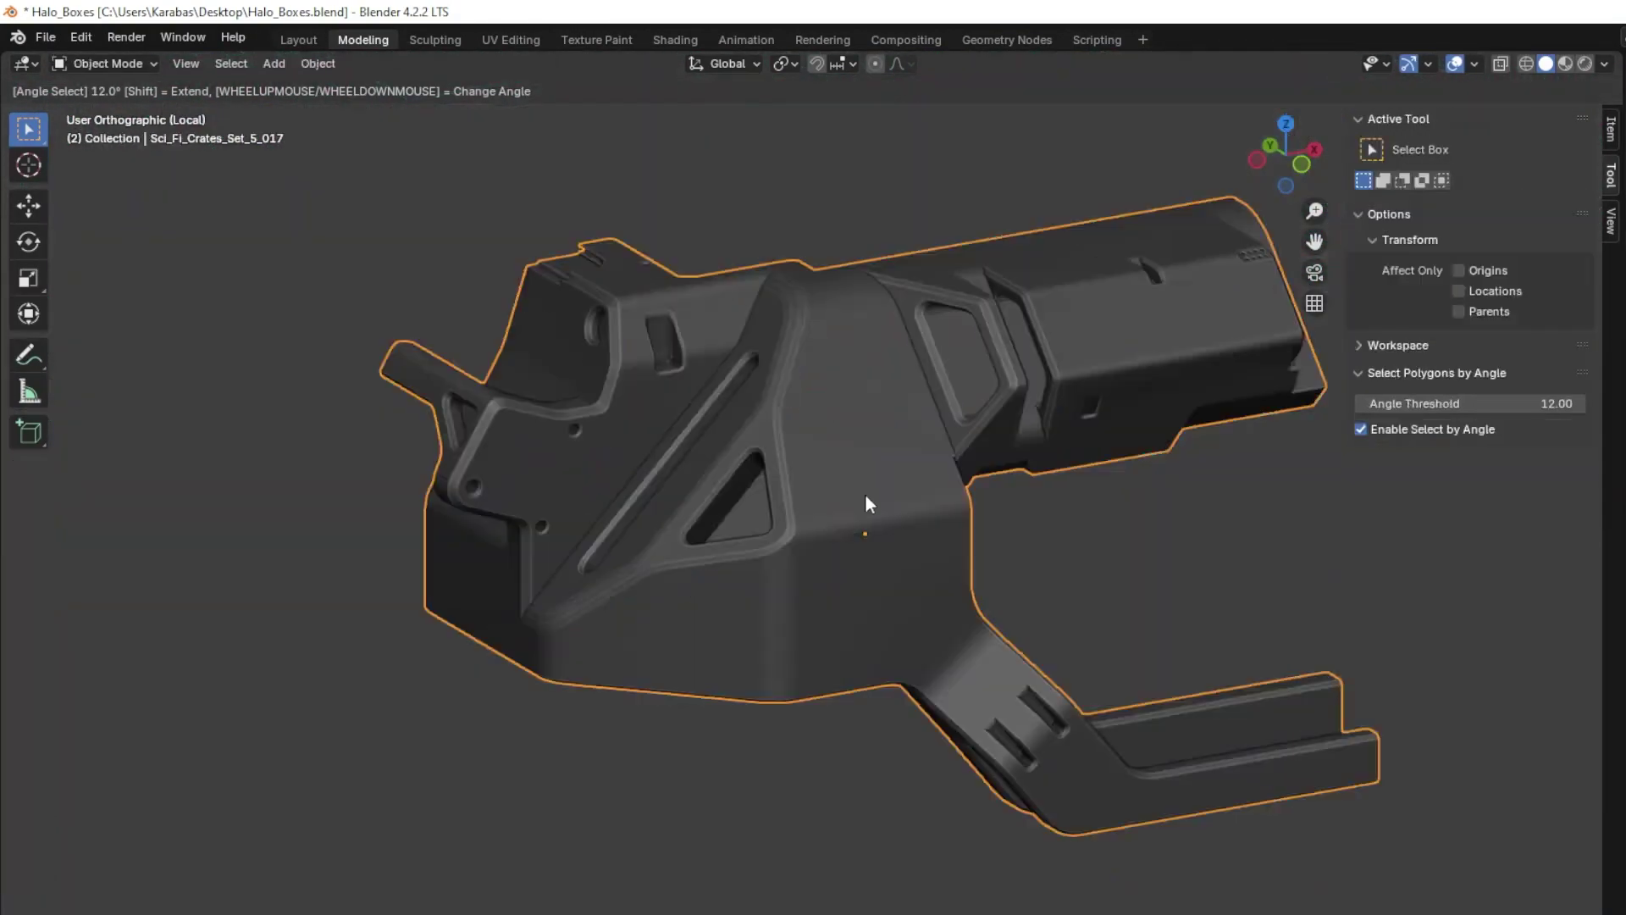
{"action": "mouse_move", "coordinate": [864, 508]}
{"action": "middle_mouse_down"}
{"action": "mouse_move", "coordinate": [490, 443]}
{"action": "mouse_move", "coordinate": [1093, 603]}
{"action": "mouse_move", "coordinate": [1144, 410]}
{"action": "mouse_move", "coordinate": [878, 482]}
{"action": "middle_mouse_up"}
{"action": "scroll", "coordinate": [1093, 603], "scroll_direction": "up", "scroll_amount": 4}
{"action": "scroll", "coordinate": [1091, 596], "scroll_direction": "down", "scroll_amount": 5}
{"action": "scroll", "coordinate": [878, 483], "scroll_direction": "up", "scroll_amount": 5}
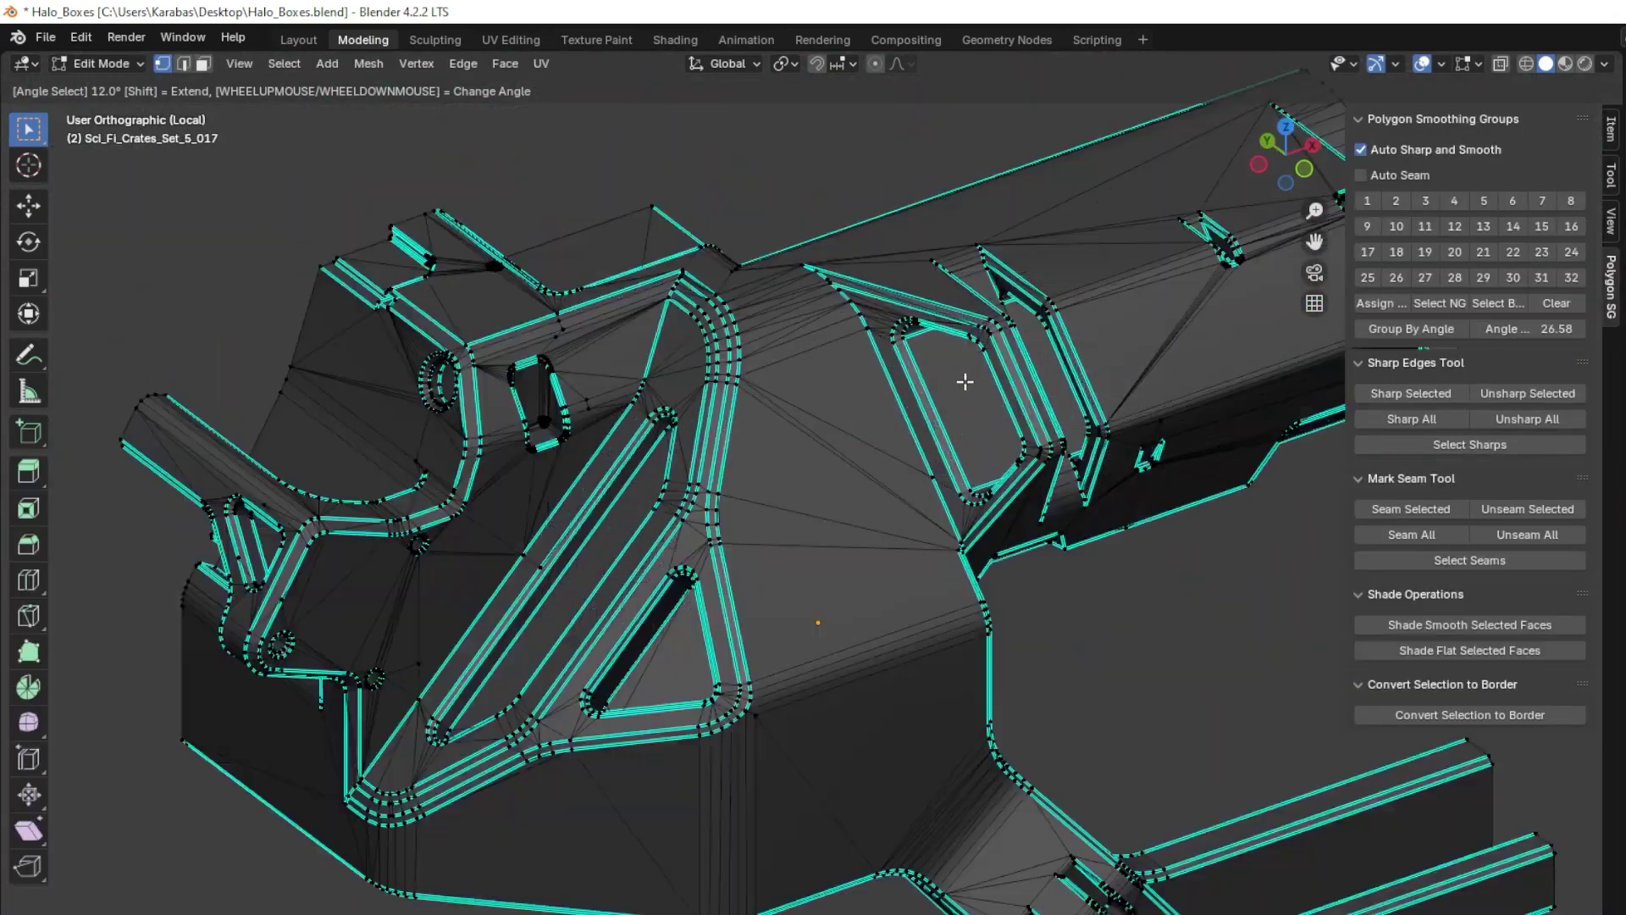
{"action": "scroll", "coordinate": [964, 382], "scroll_direction": "down", "scroll_amount": 3}
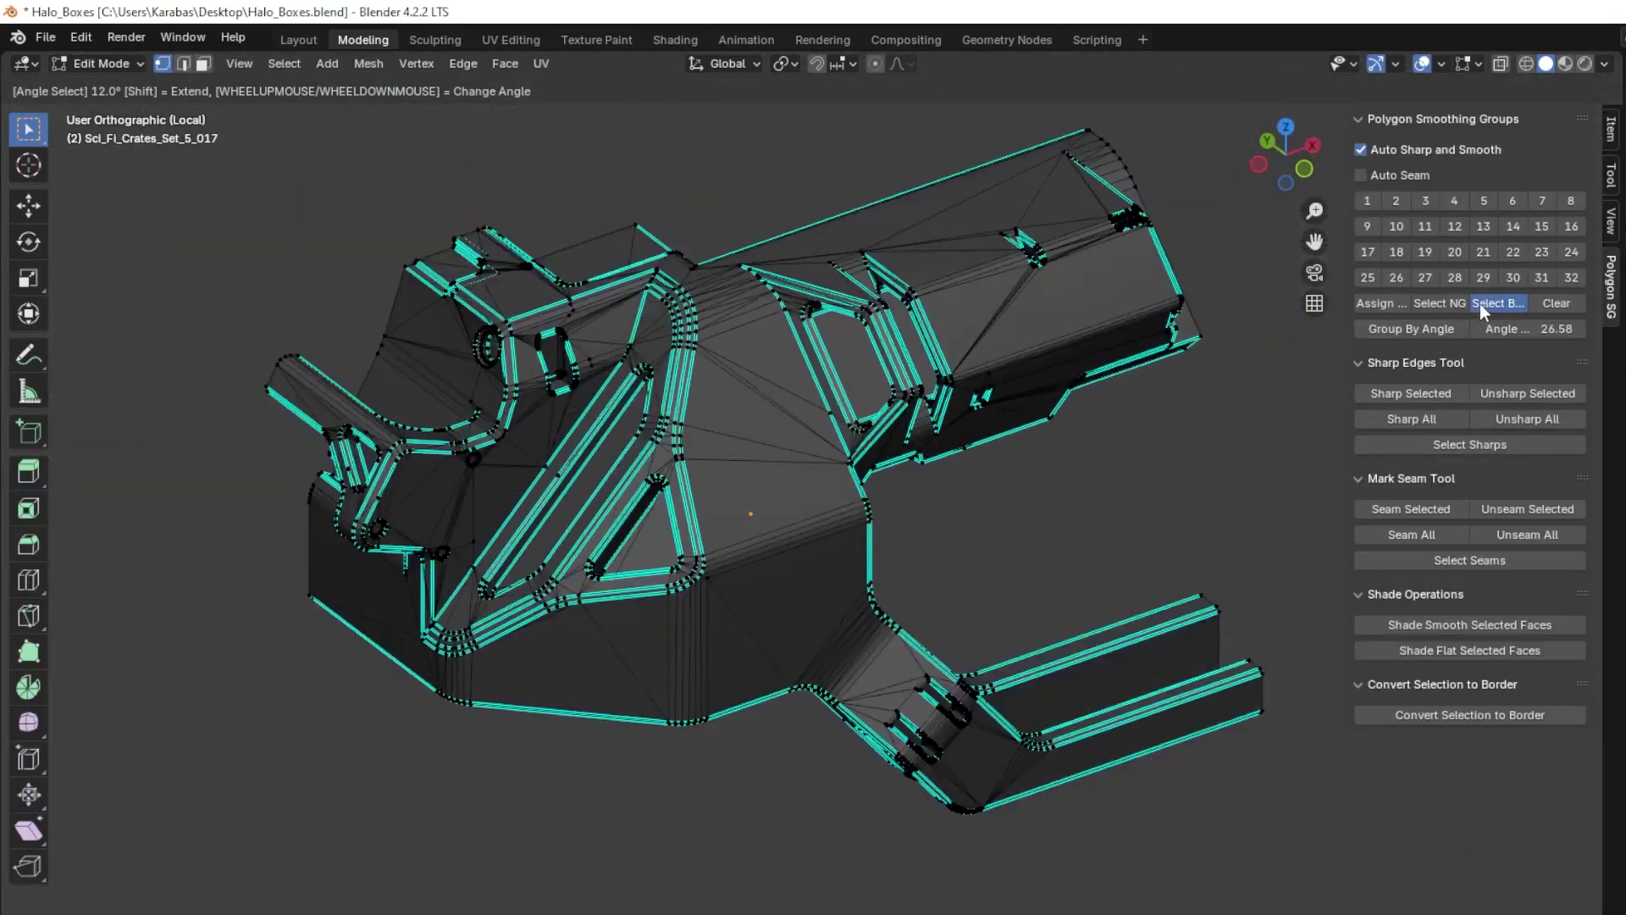
{"action": "left_click", "coordinate": [1500, 302]}
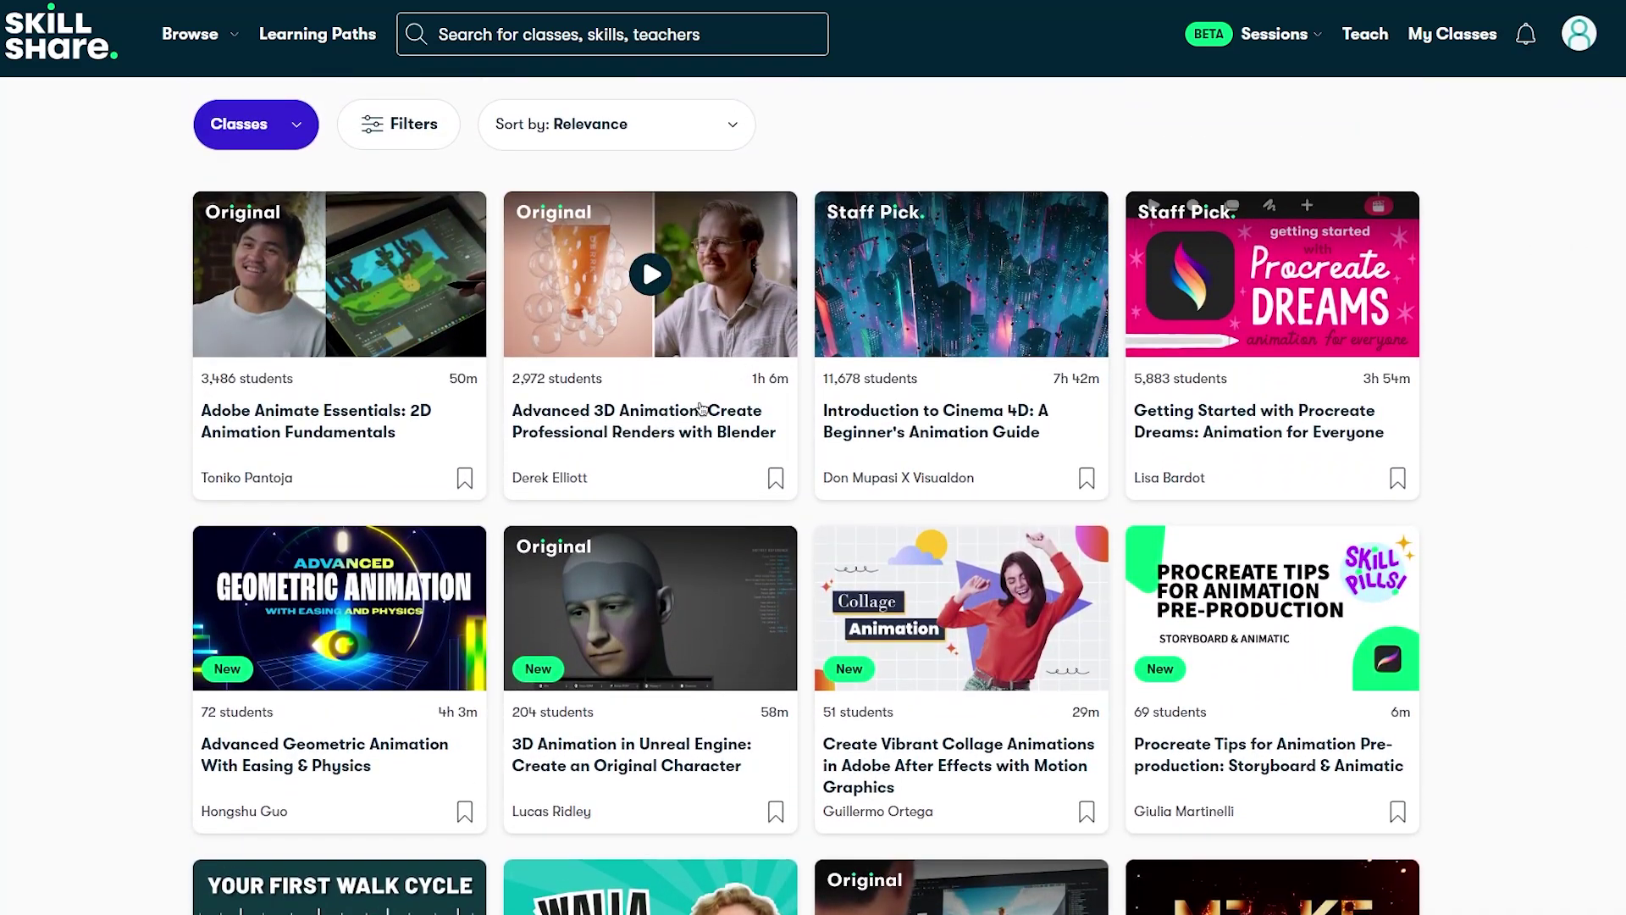
Open the Advanced 3D Animation: Create Professional Renders with Blender class page and scroll it
{"action": "left_click", "coordinate": [660, 319]}
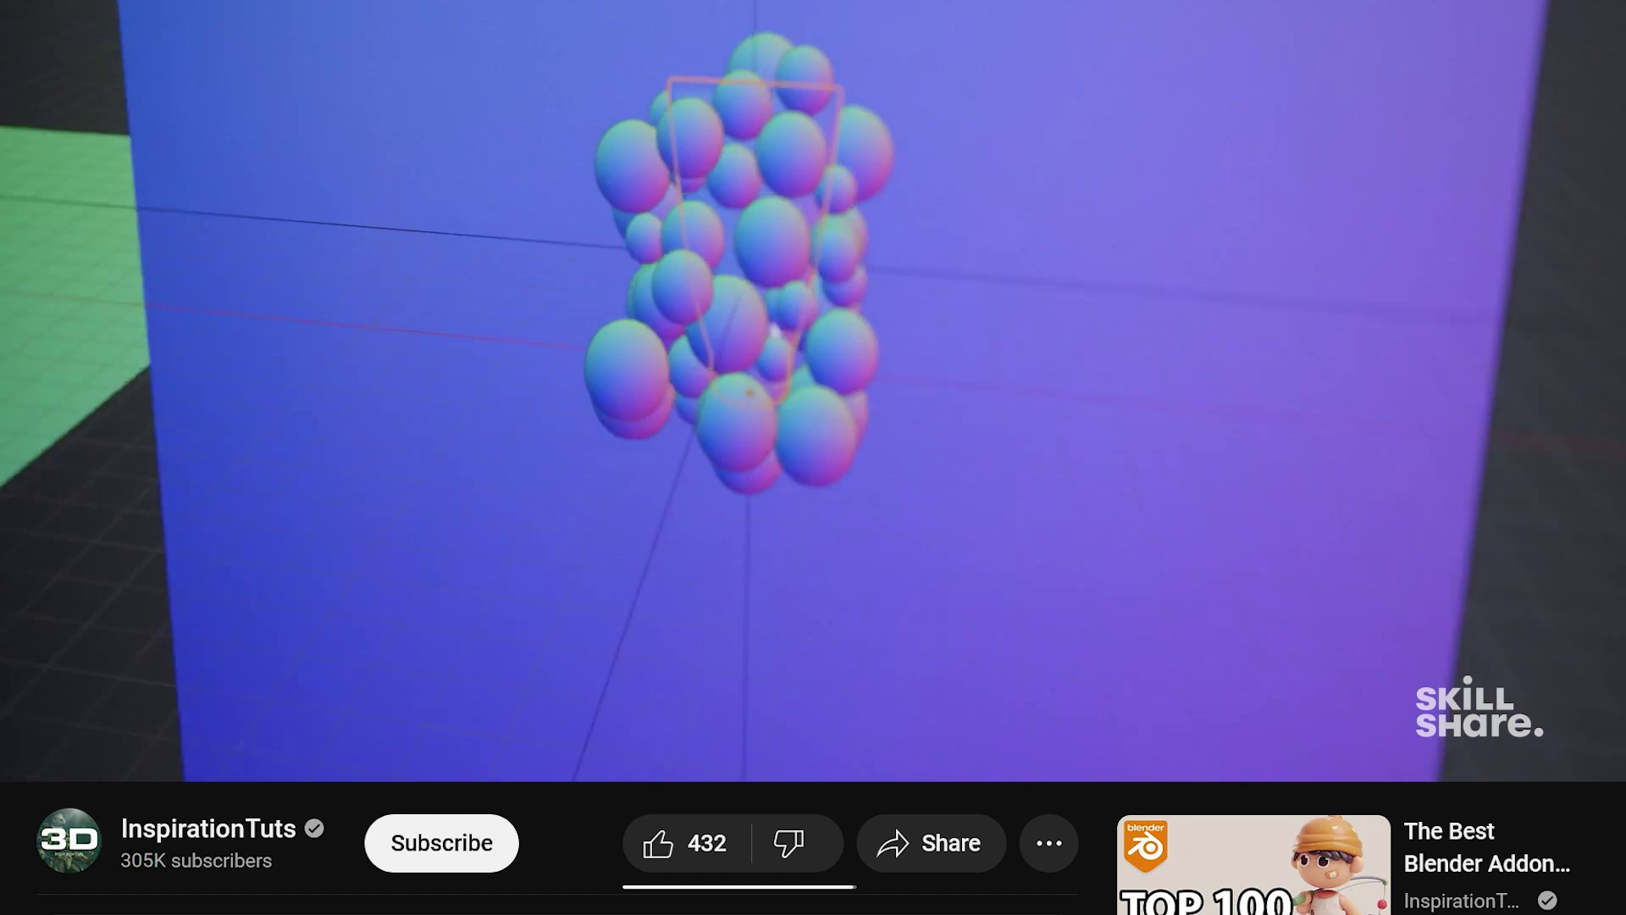
{"action": "scroll", "coordinate": [813, 457], "scroll_direction": "down", "scroll_amount": 2}
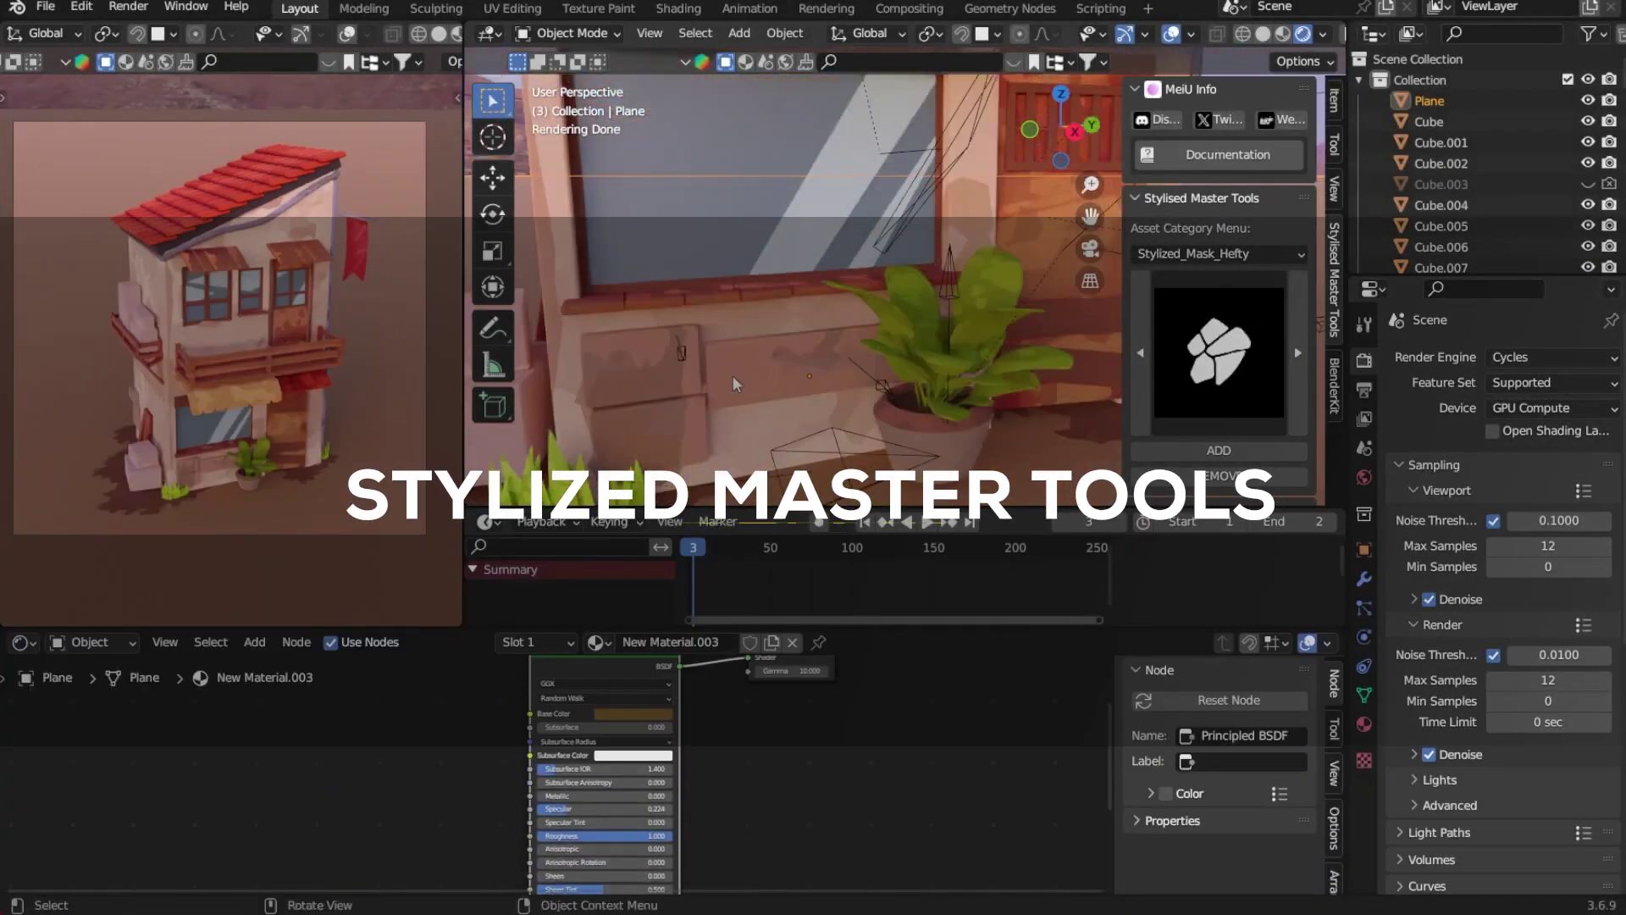
Browse the Stylised Master Tools mask categories, previewing Line, Palette Knife and Watercolor
{"action": "middle_click_drag", "start_coordinate": [637, 363], "coordinate": [1052, 362]}
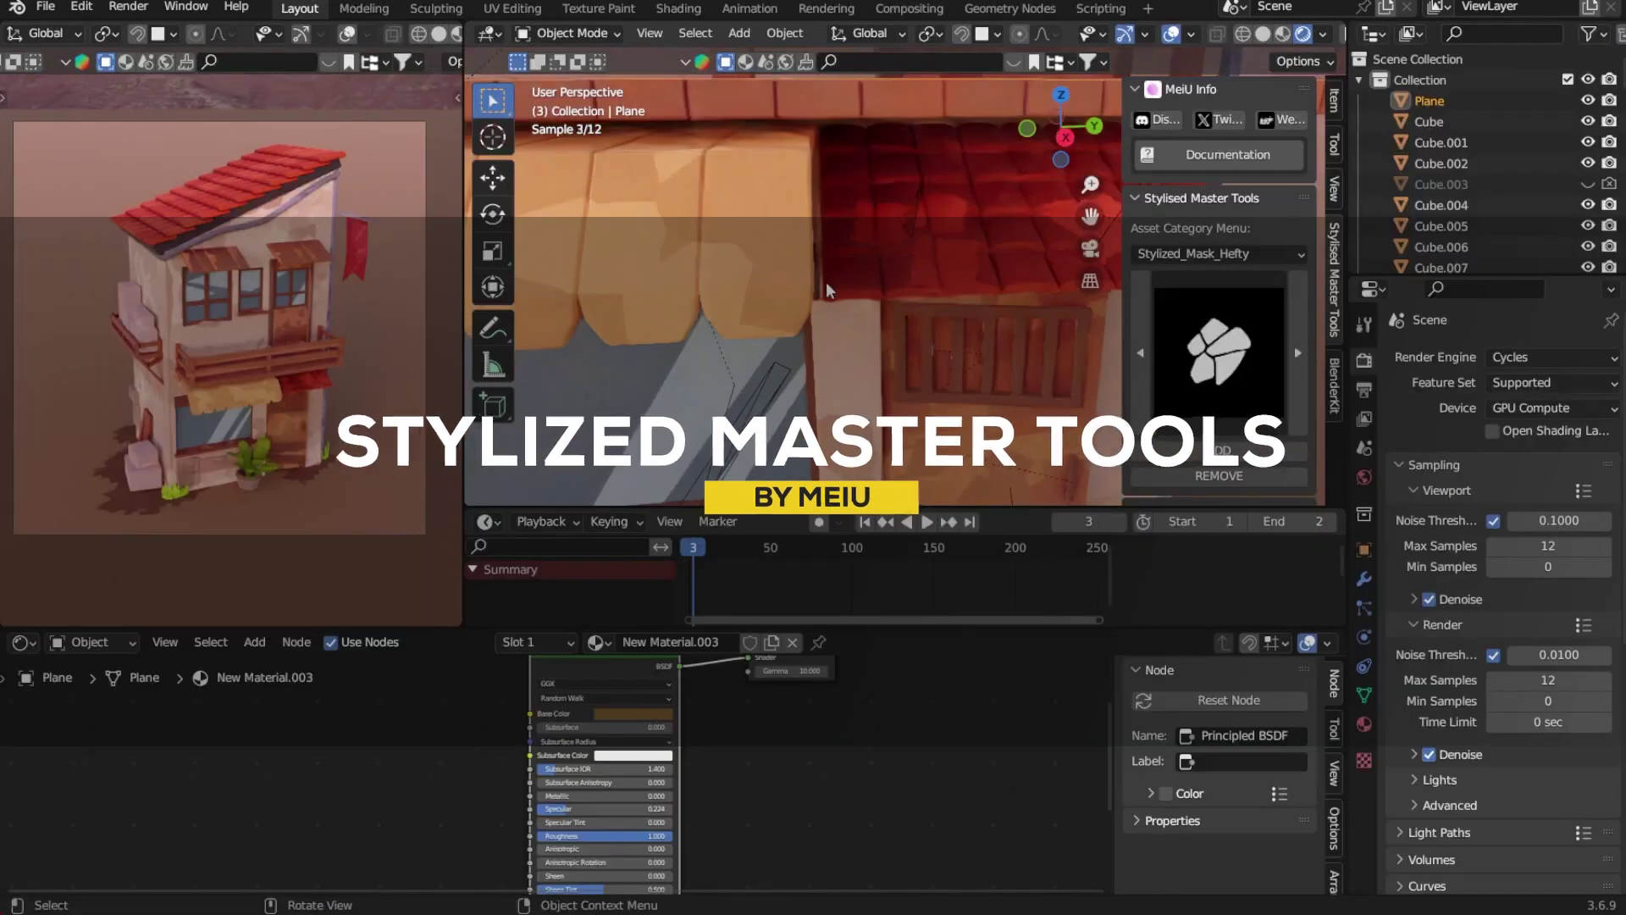
{"action": "middle_click_drag", "start_coordinate": [826, 281], "coordinate": [811, 392]}
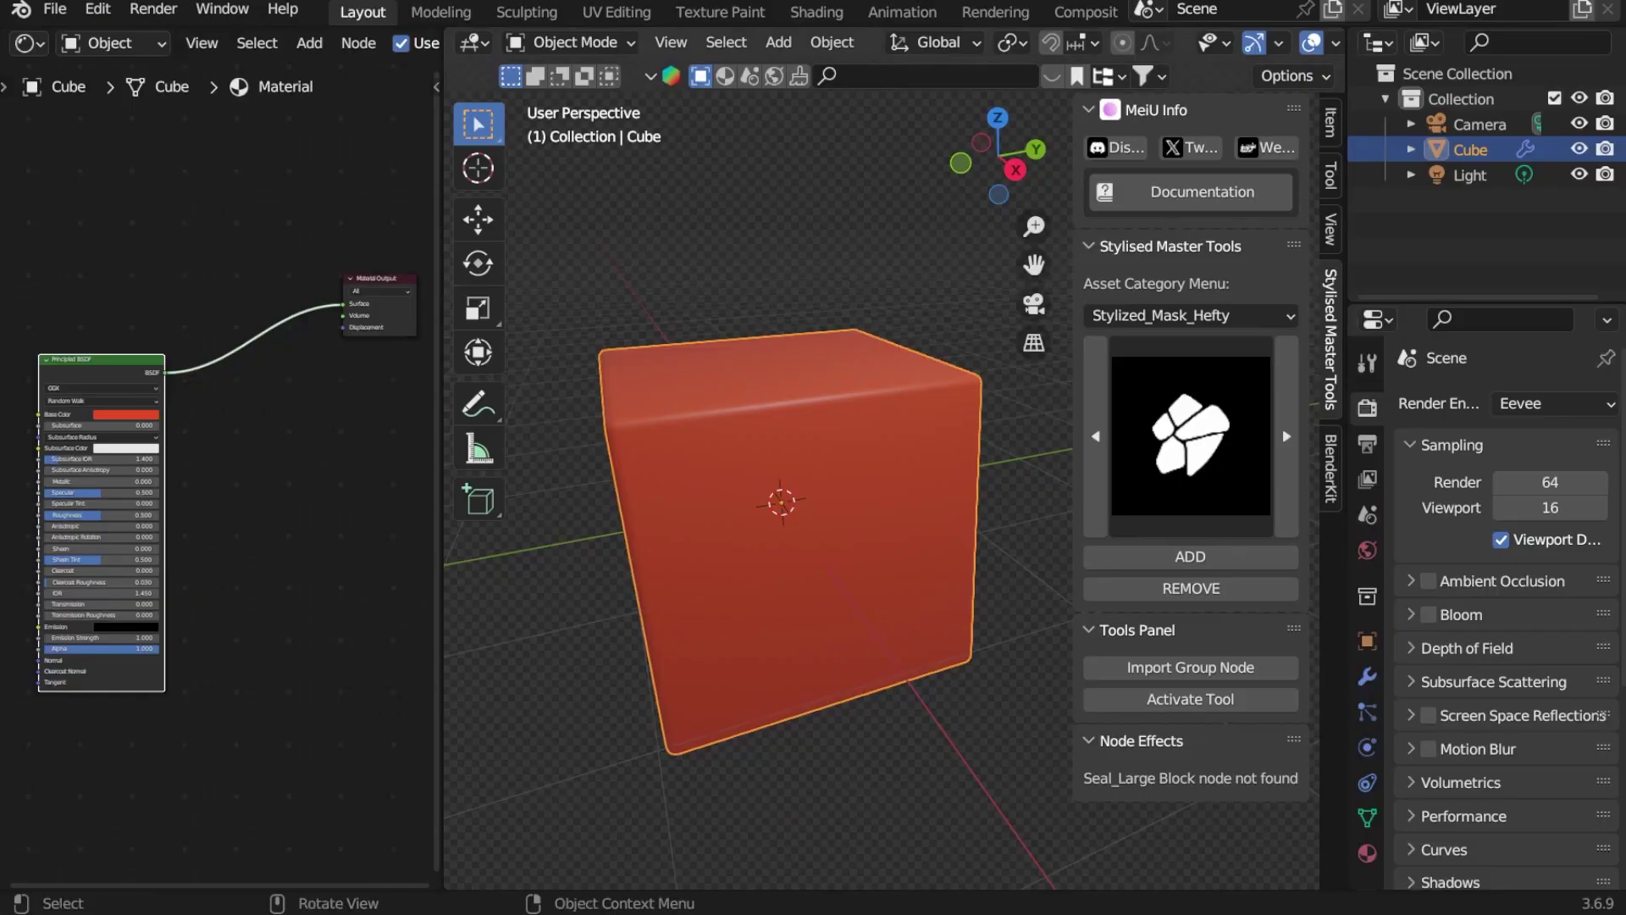
{"action": "left_click", "coordinate": [852, 300]}
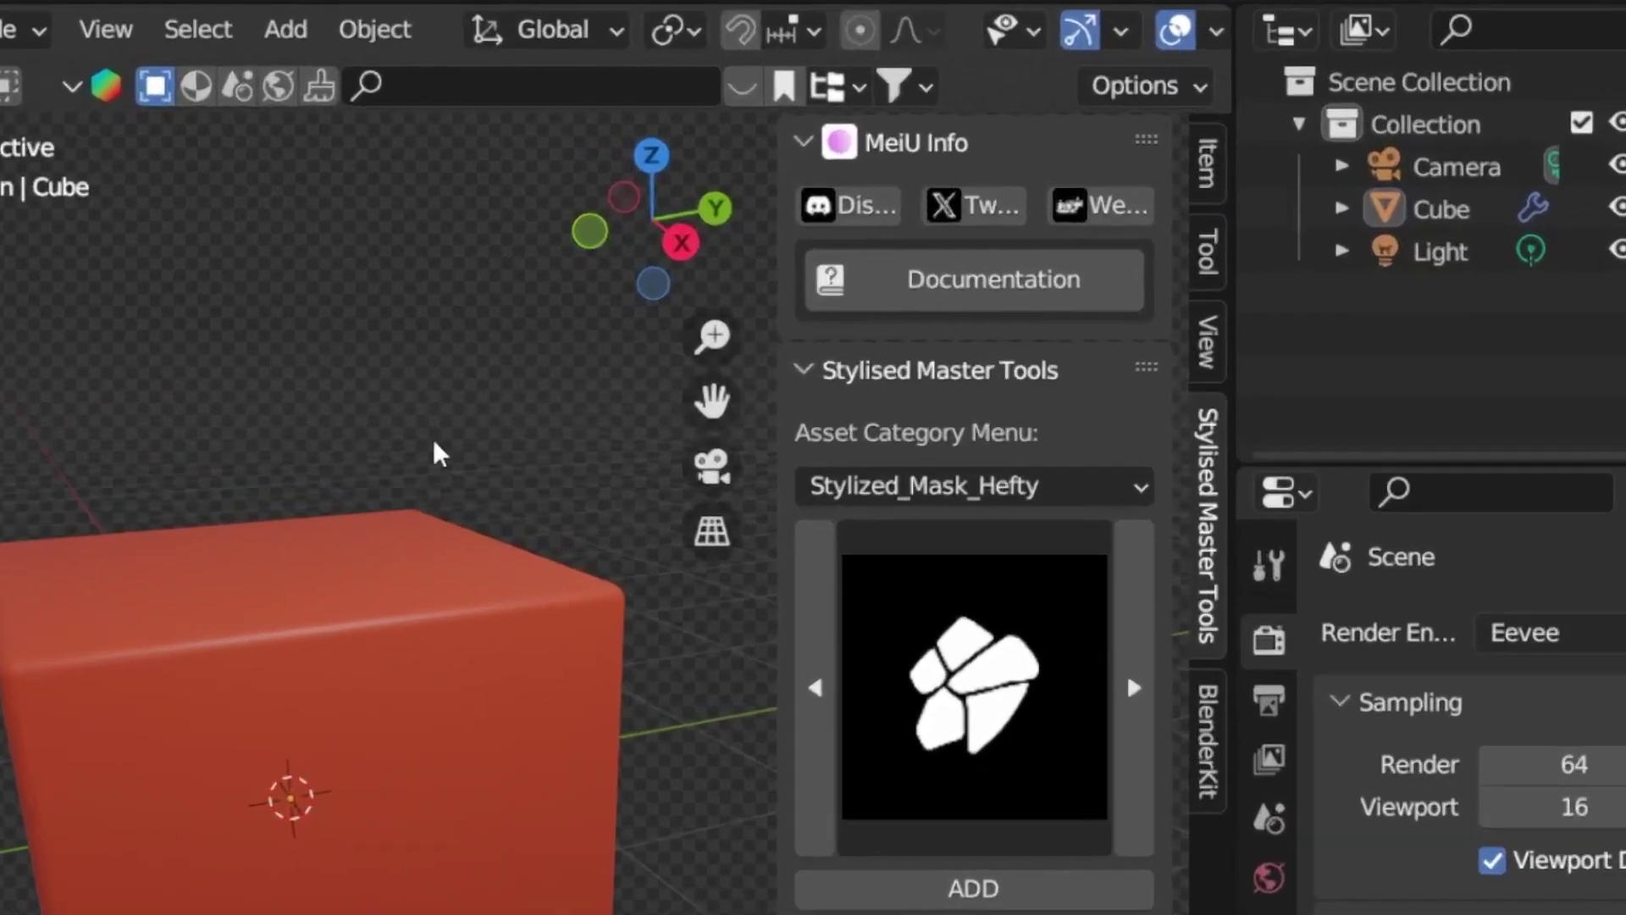
{"action": "left_click", "coordinate": [925, 487]}
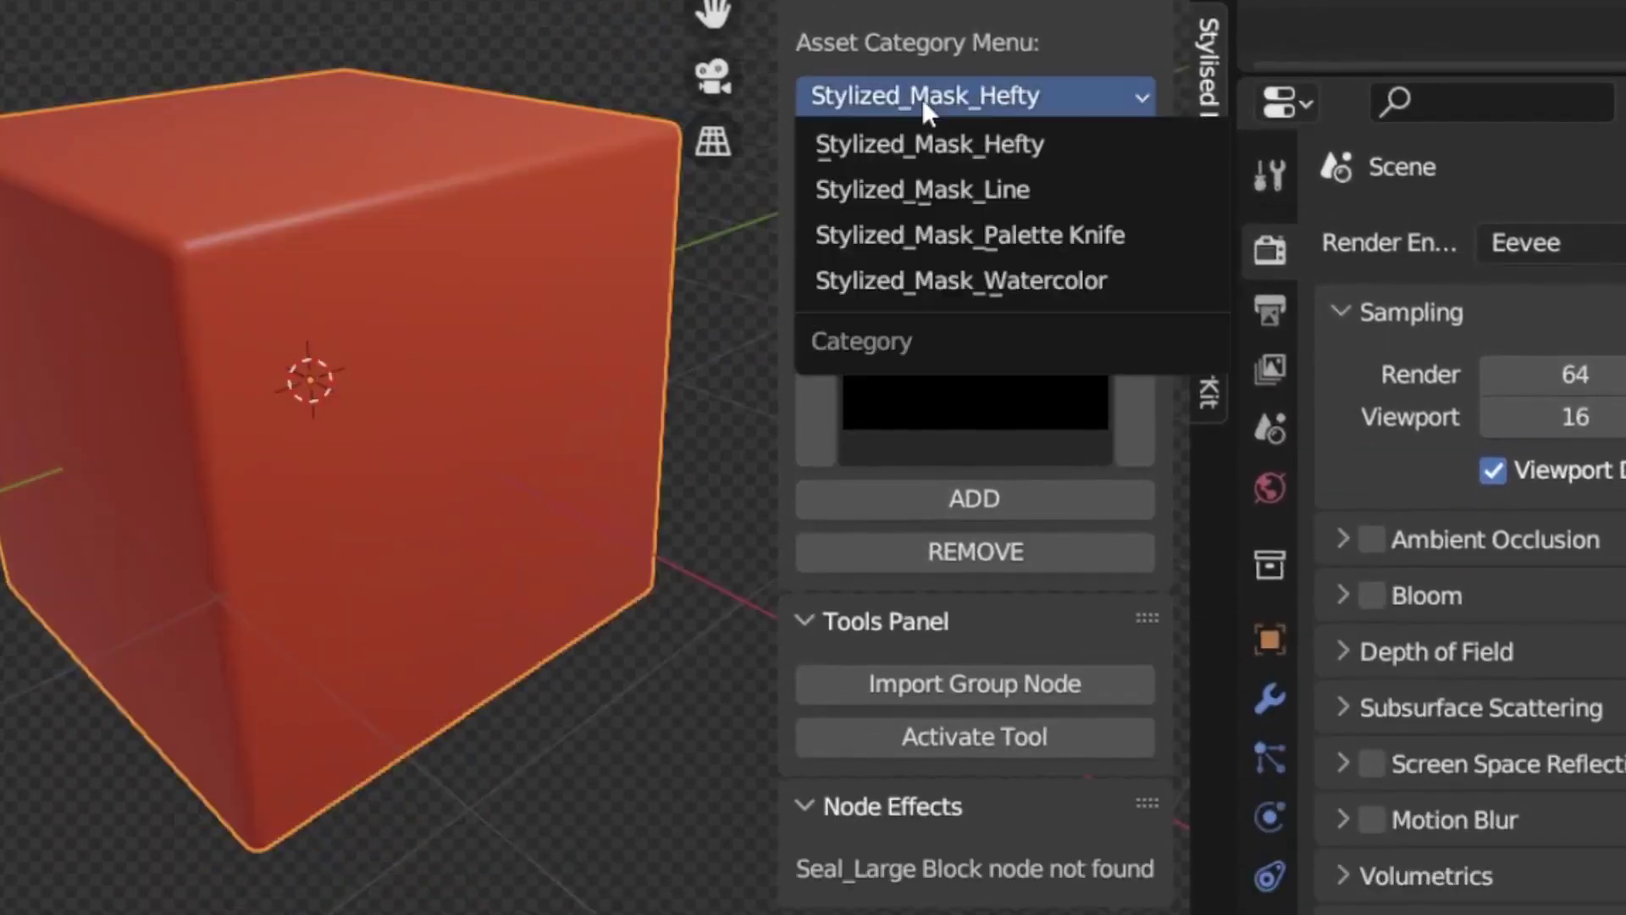
{"action": "left_click", "coordinate": [926, 514]}
{"action": "left_click", "coordinate": [974, 686]}
{"action": "left_click", "coordinate": [1133, 292]}
{"action": "left_click", "coordinate": [974, 96]}
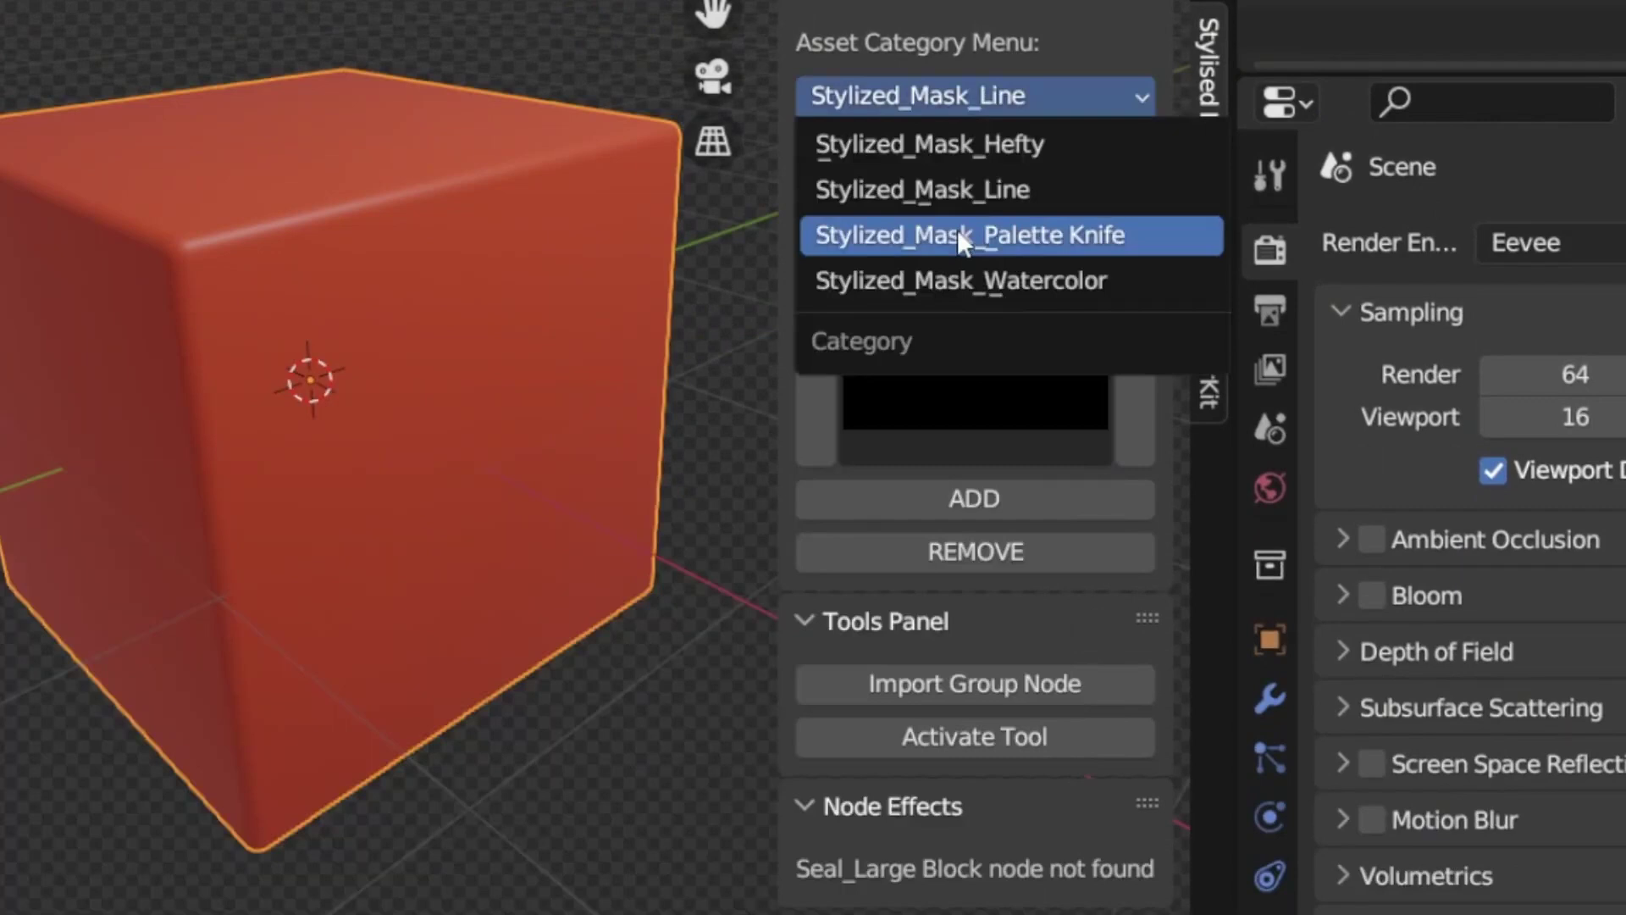
{"action": "left_click", "coordinate": [969, 234]}
{"action": "left_click", "coordinate": [1049, 85]}
Choose Stylized_Mask_Hefty, import its group node, and activate the tool on the cube
{"action": "left_click", "coordinate": [962, 280]}
{"action": "left_click", "coordinate": [871, 95]}
{"action": "left_click", "coordinate": [929, 144]}
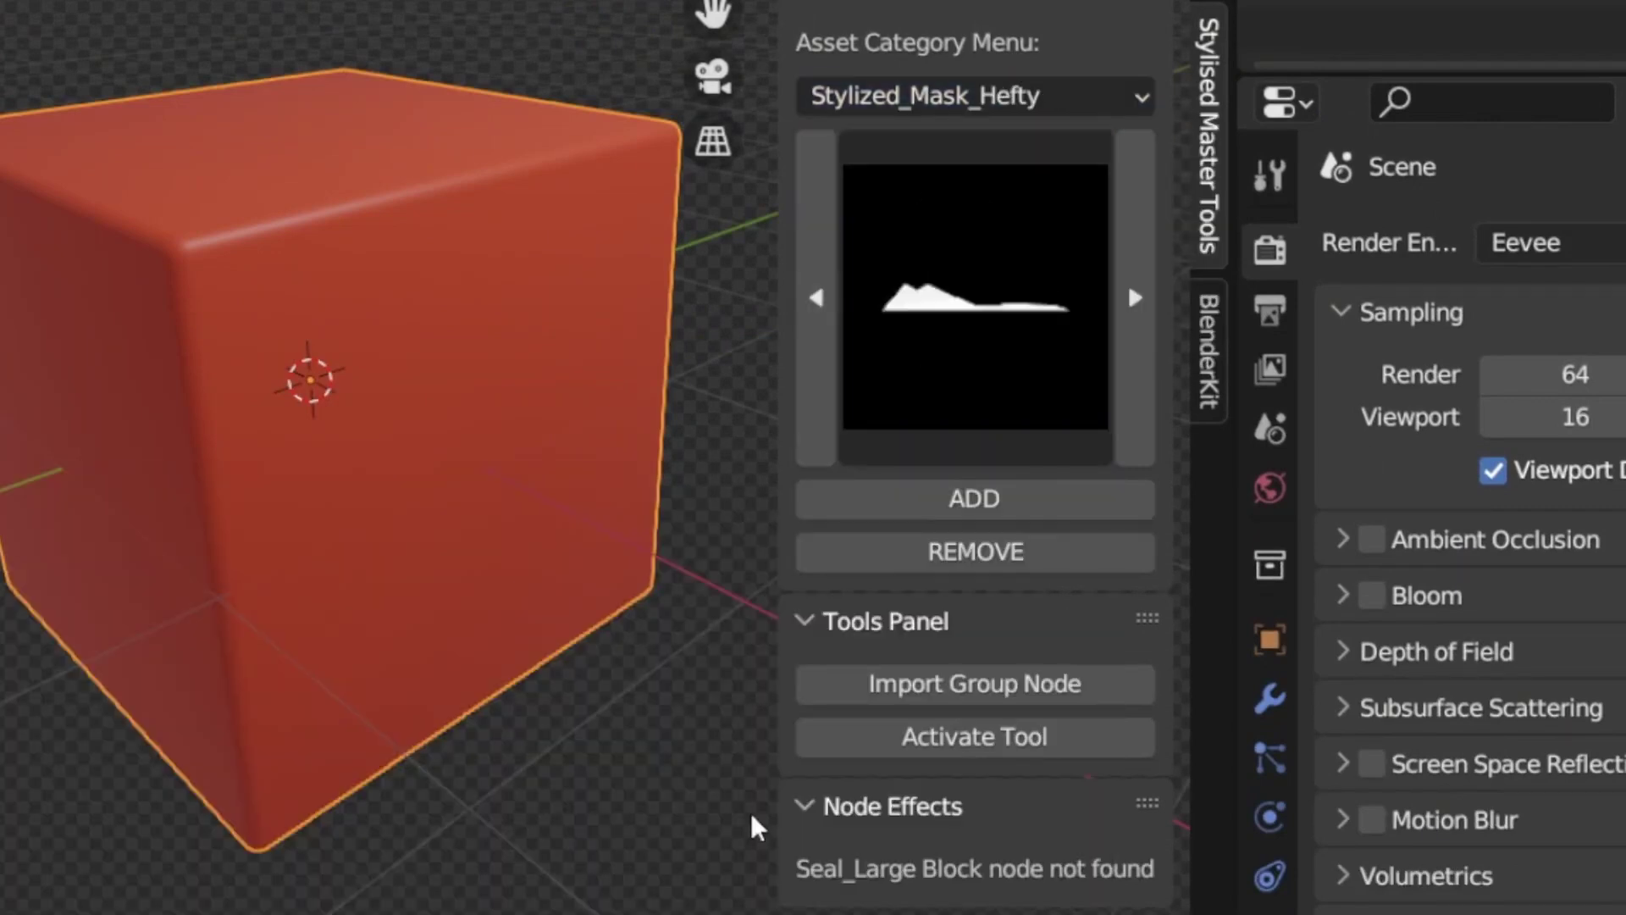
{"action": "left_click", "coordinate": [841, 686]}
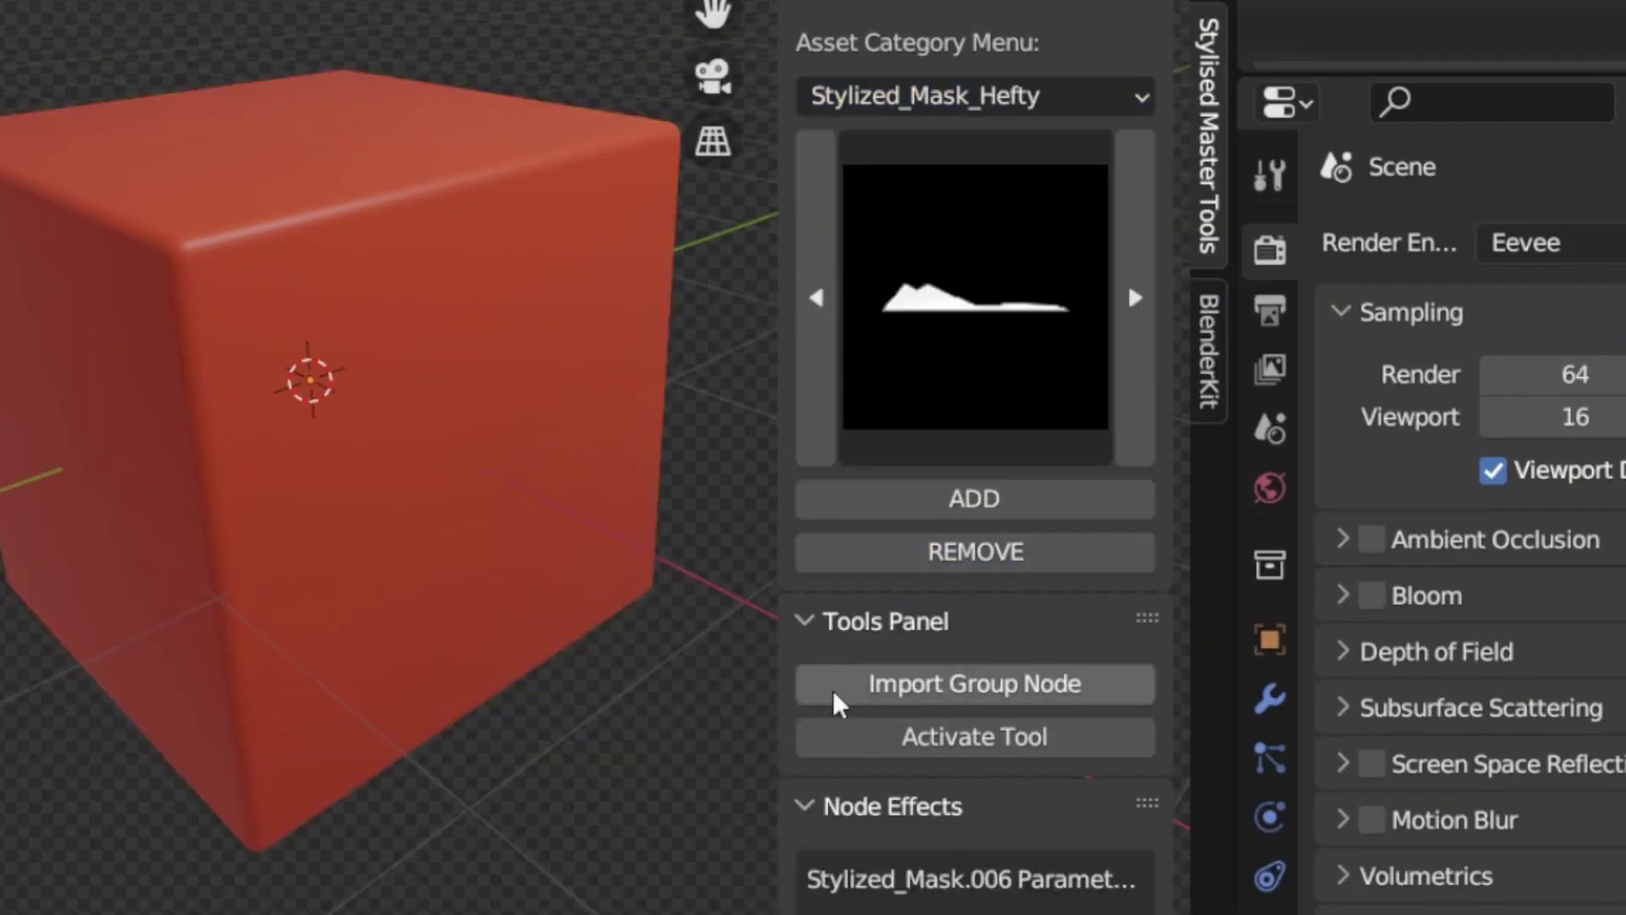
{"action": "left_click", "coordinate": [809, 737]}
{"action": "scroll", "coordinate": [817, 599], "scroll_direction": "down", "scroll_amount": 5}
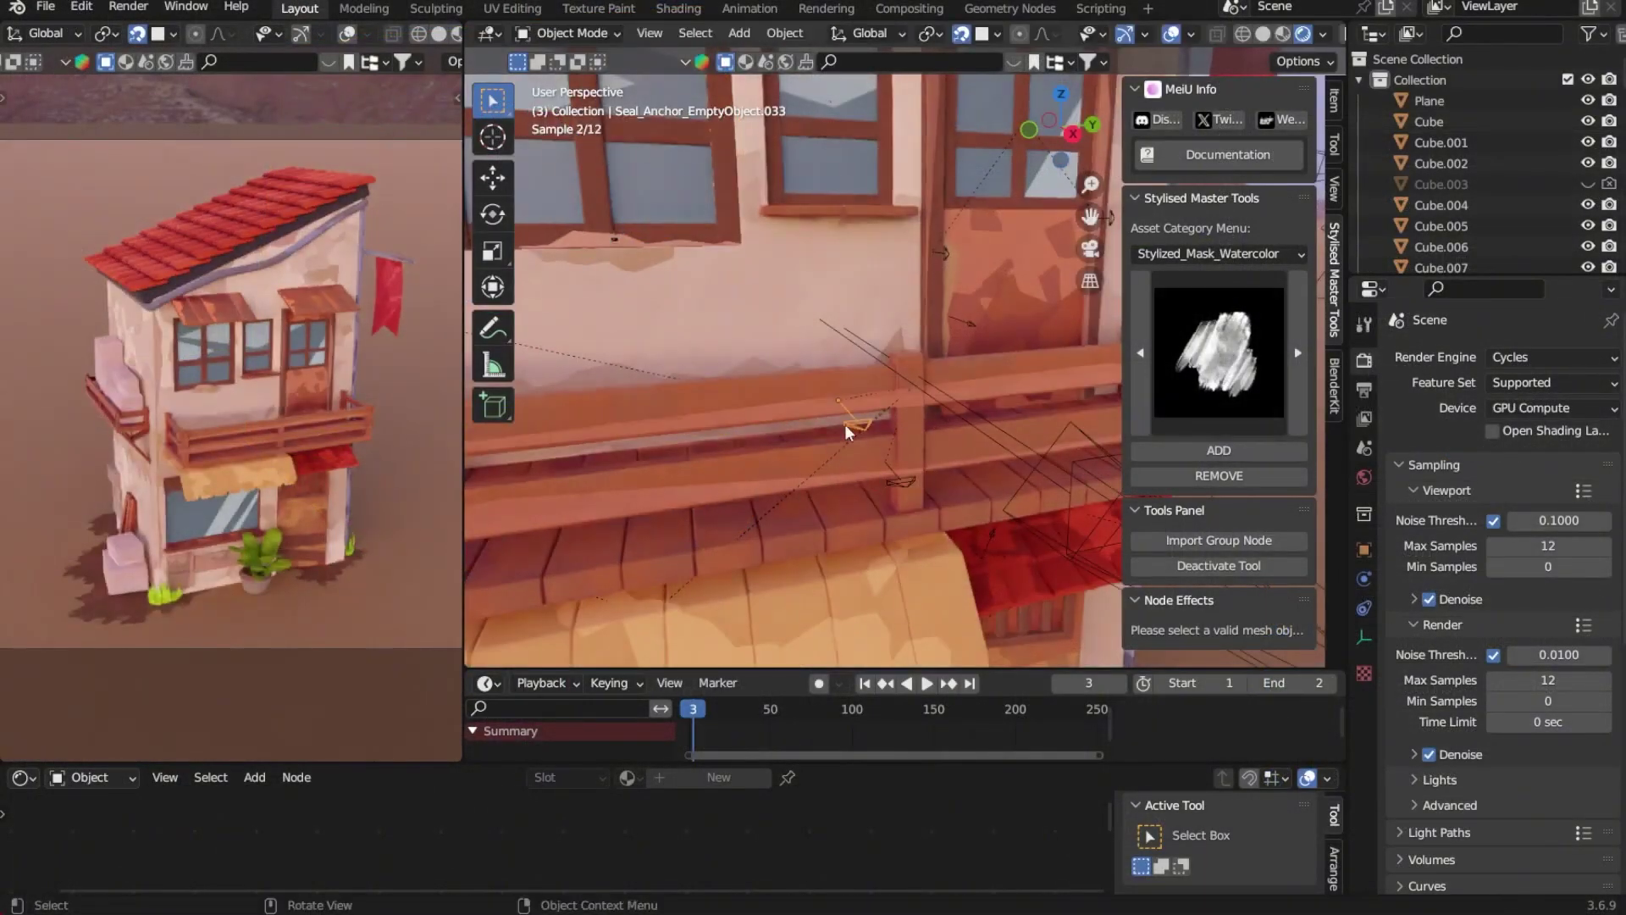
Scale a mask anchor along Y, move another, and peek inside the mask node group
{"action": "key", "text": "s"}
{"action": "key", "text": "y"}
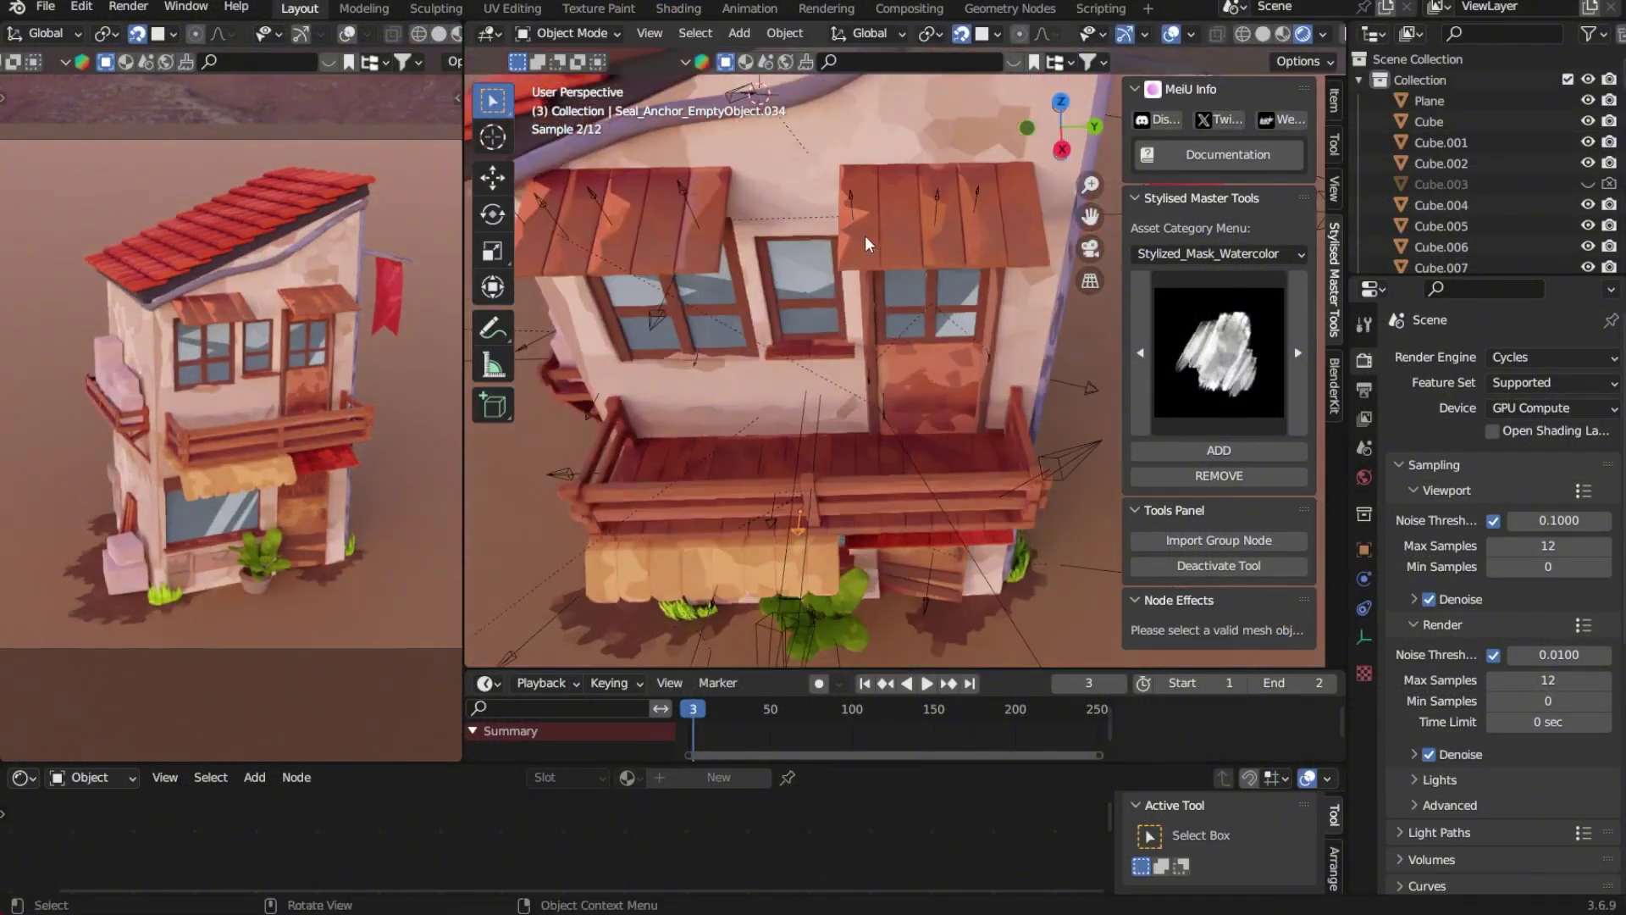
{"action": "left_click", "coordinate": [873, 254]}
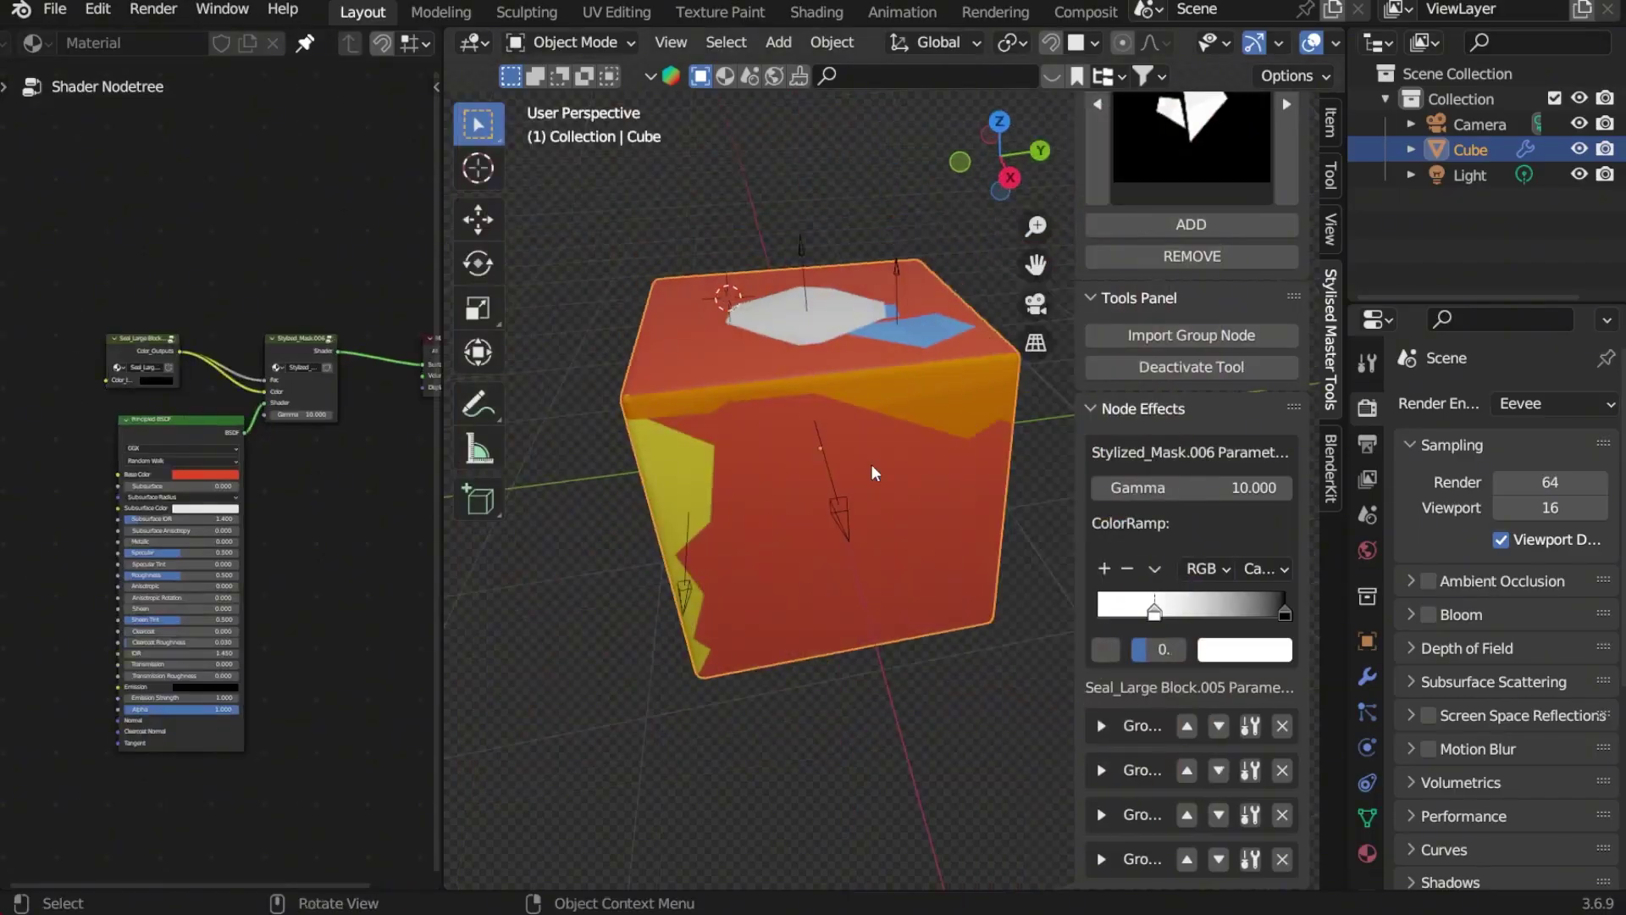
{"action": "key", "text": "g"}
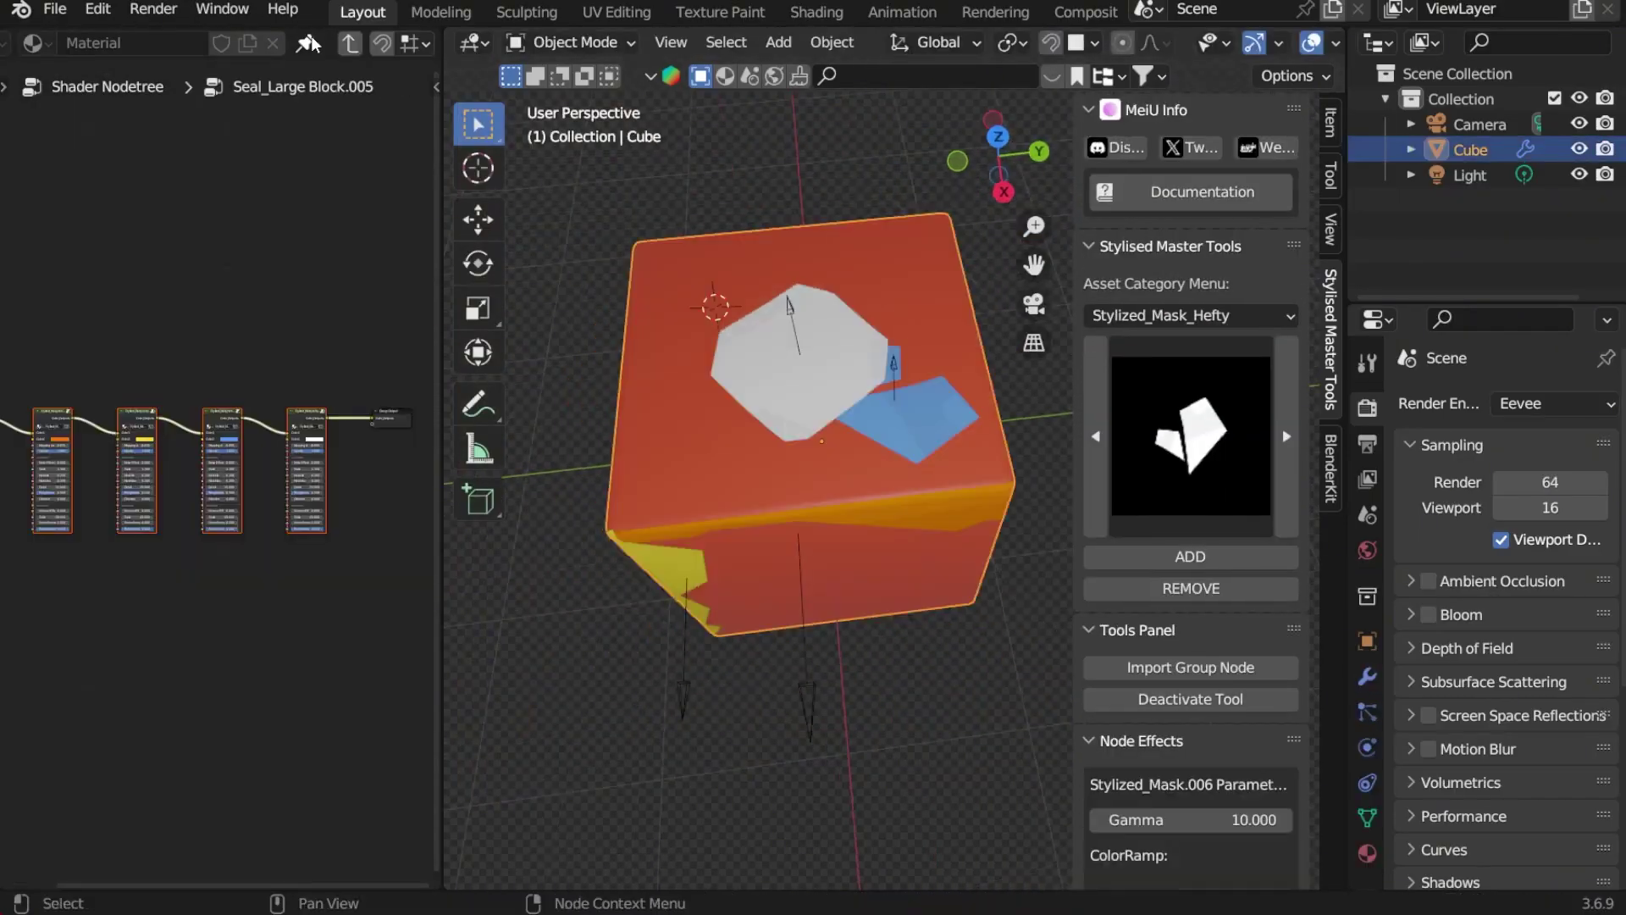
{"action": "scroll", "coordinate": [1185, 727], "scroll_direction": "down", "scroll_amount": 8}
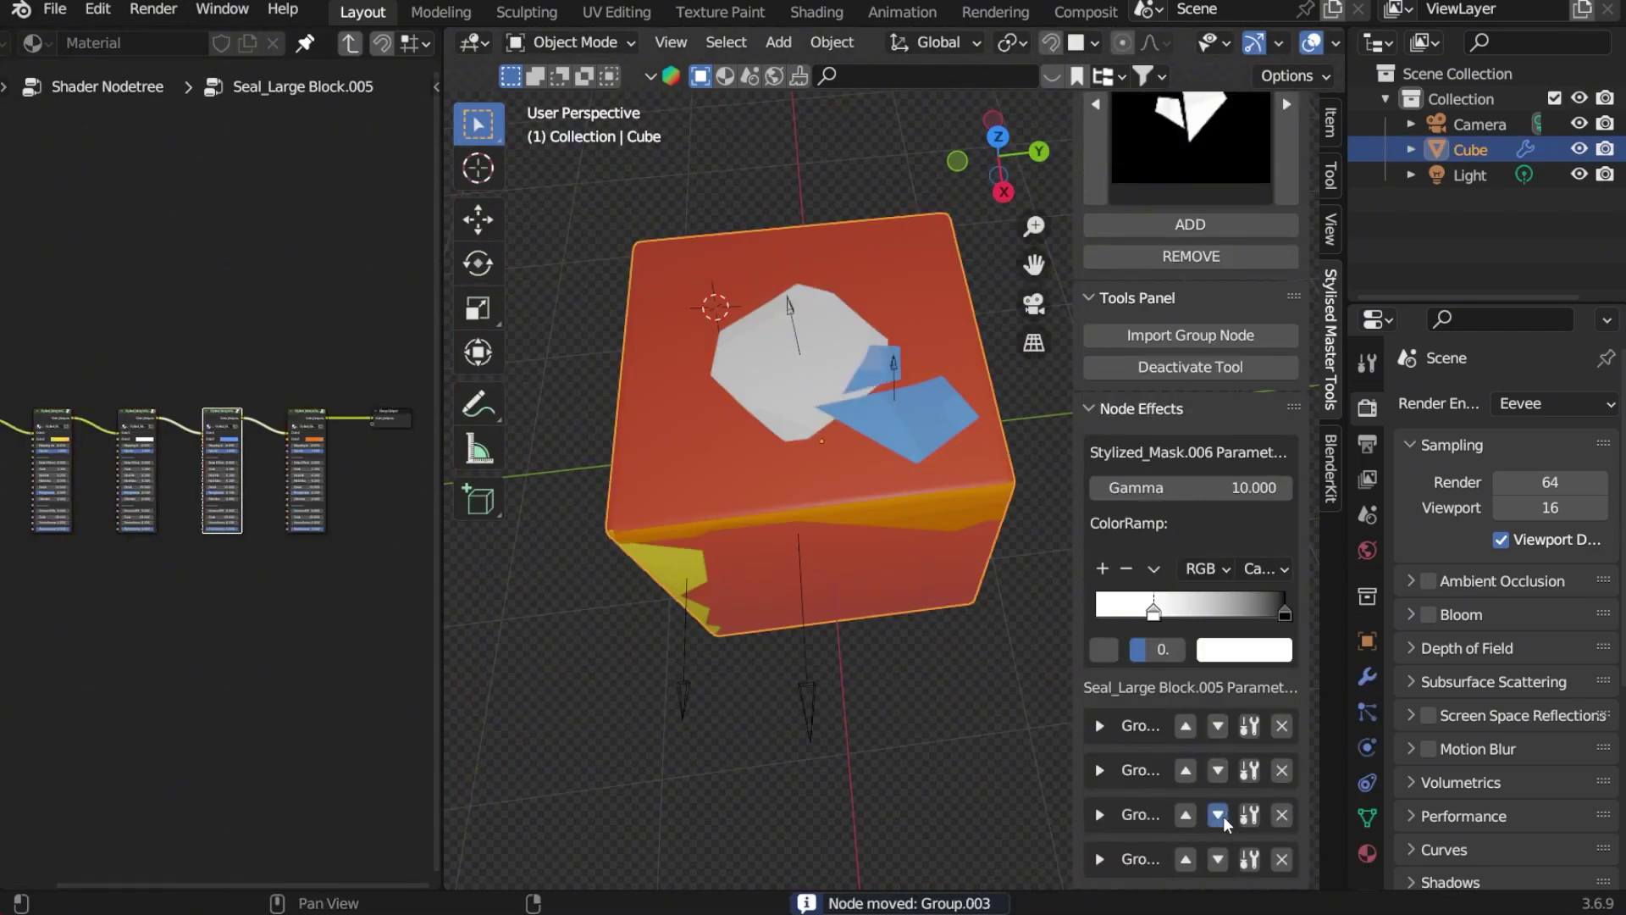
{"action": "left_click_drag", "start_coordinate": [1080, 767], "coordinate": [966, 769]}
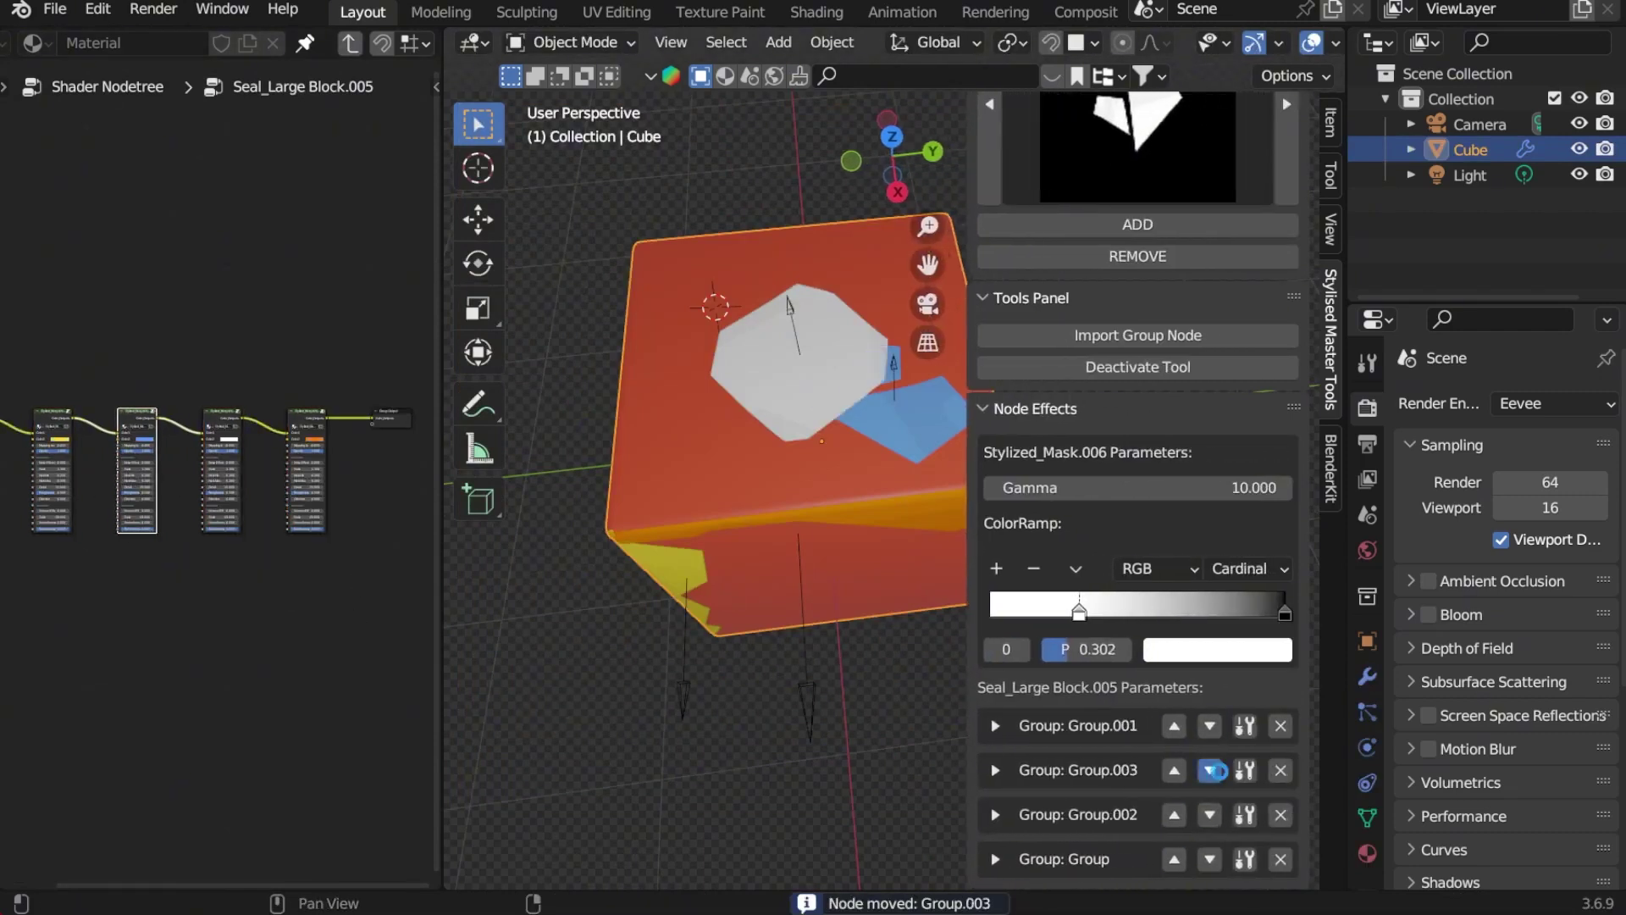
{"action": "key", "text": "Tab"}
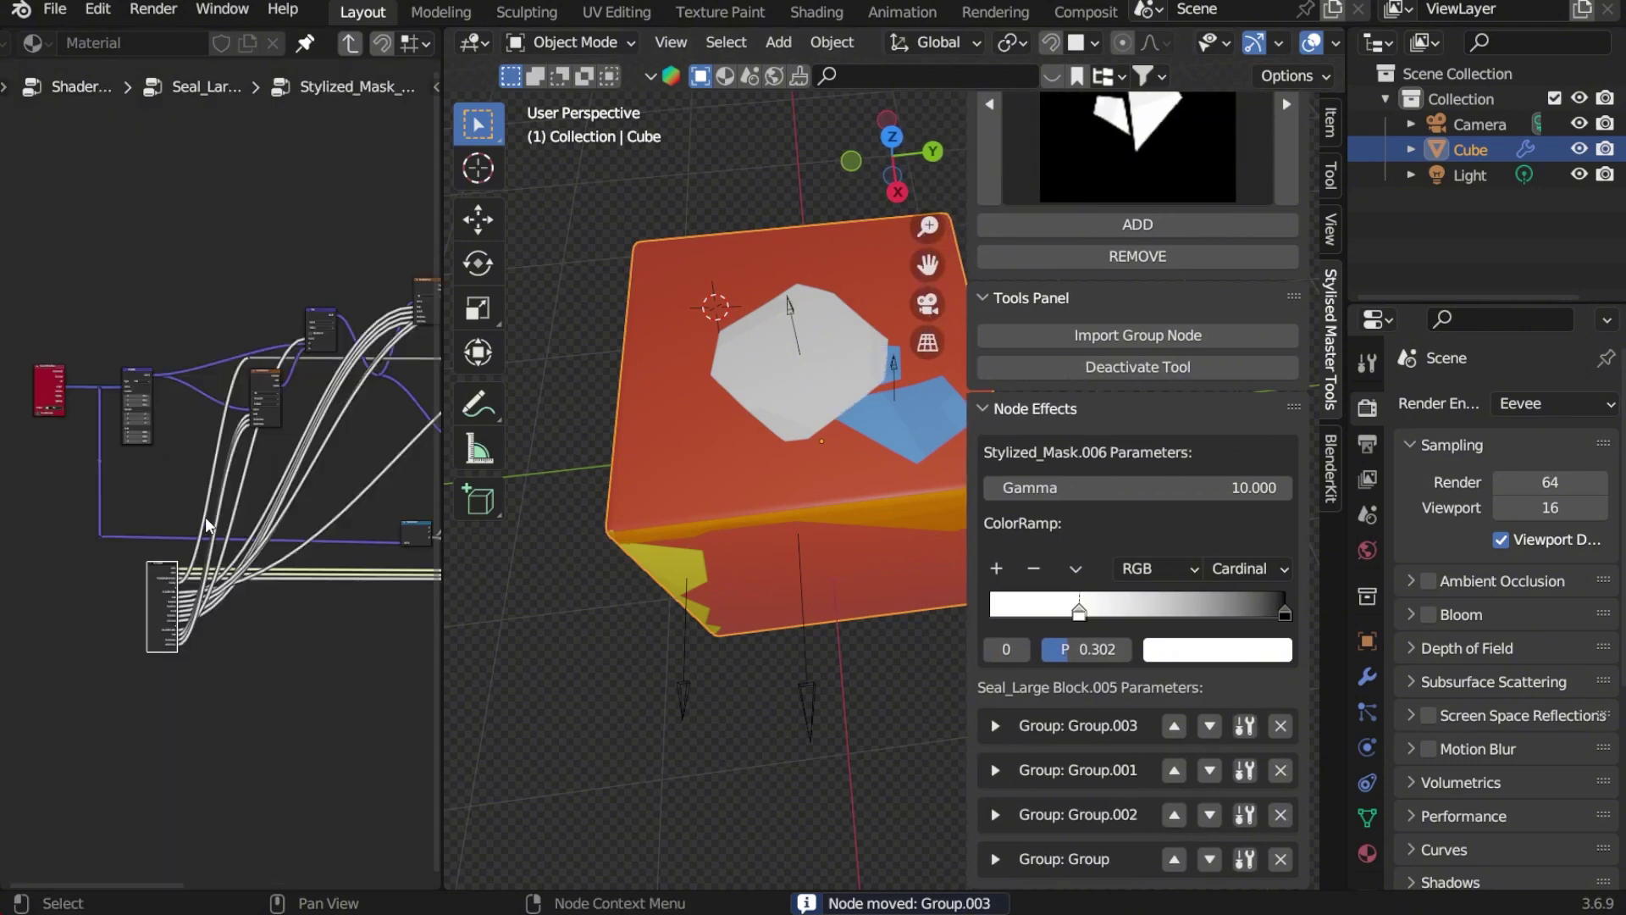
{"action": "key", "text": "Tab"}
{"action": "key", "text": "Tab"}
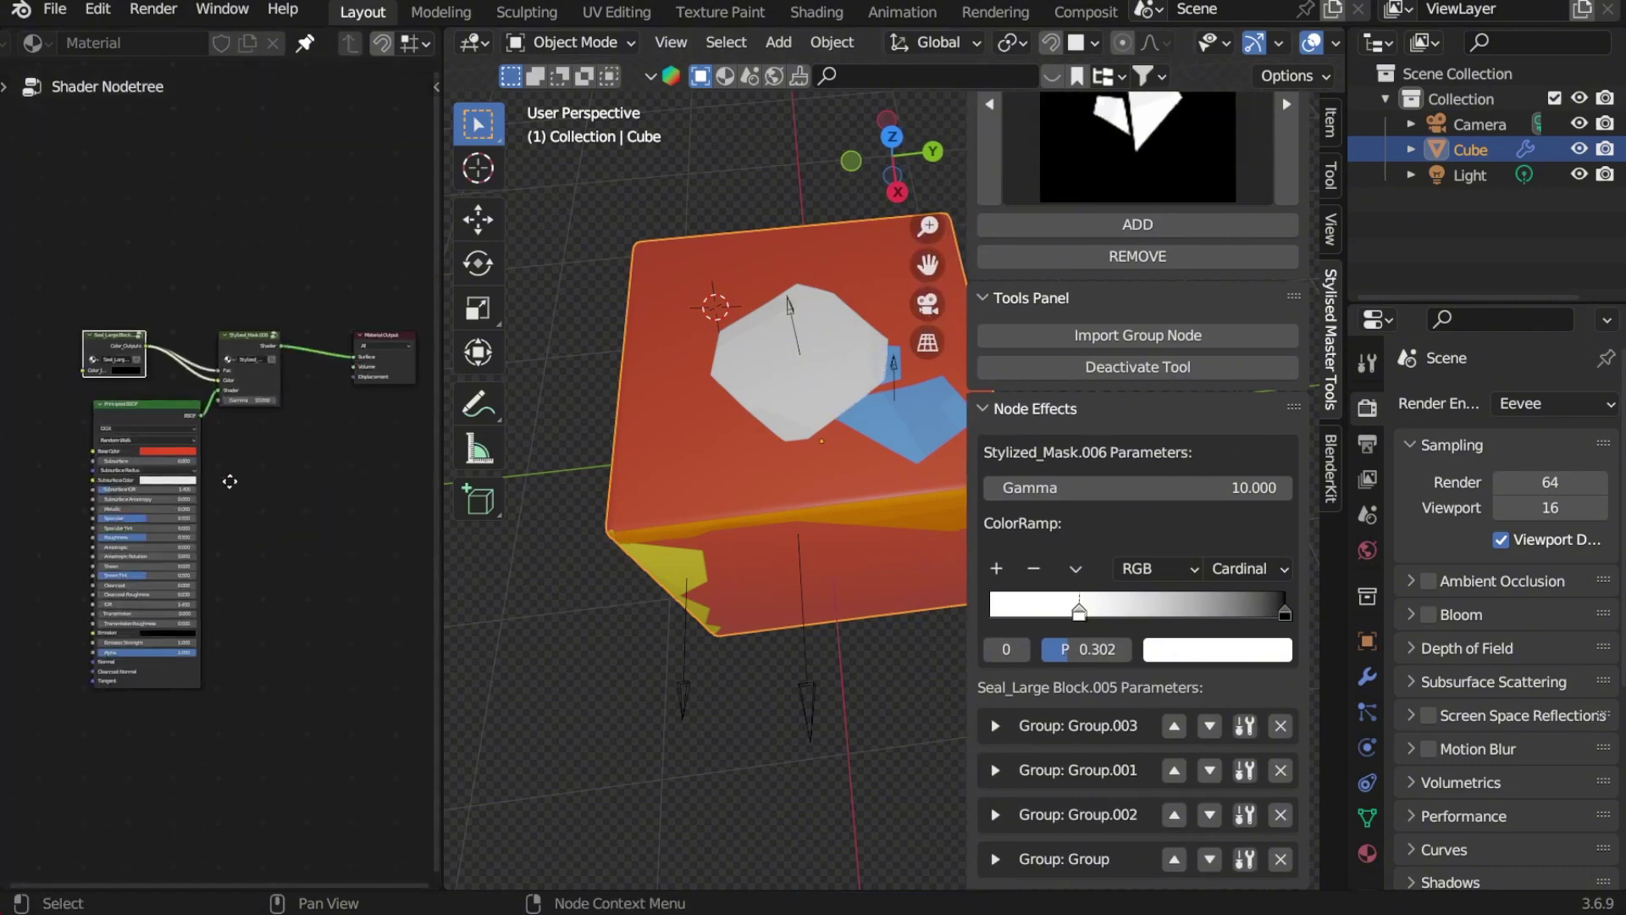
Reposition the blue and white decal anchors across the cube
{"action": "middle_click_drag", "start_coordinate": [804, 474], "coordinate": [873, 458]}
{"action": "left_click_drag", "start_coordinate": [968, 508], "coordinate": [1080, 508]}
{"action": "middle_click_drag", "start_coordinate": [875, 473], "coordinate": [843, 490]}
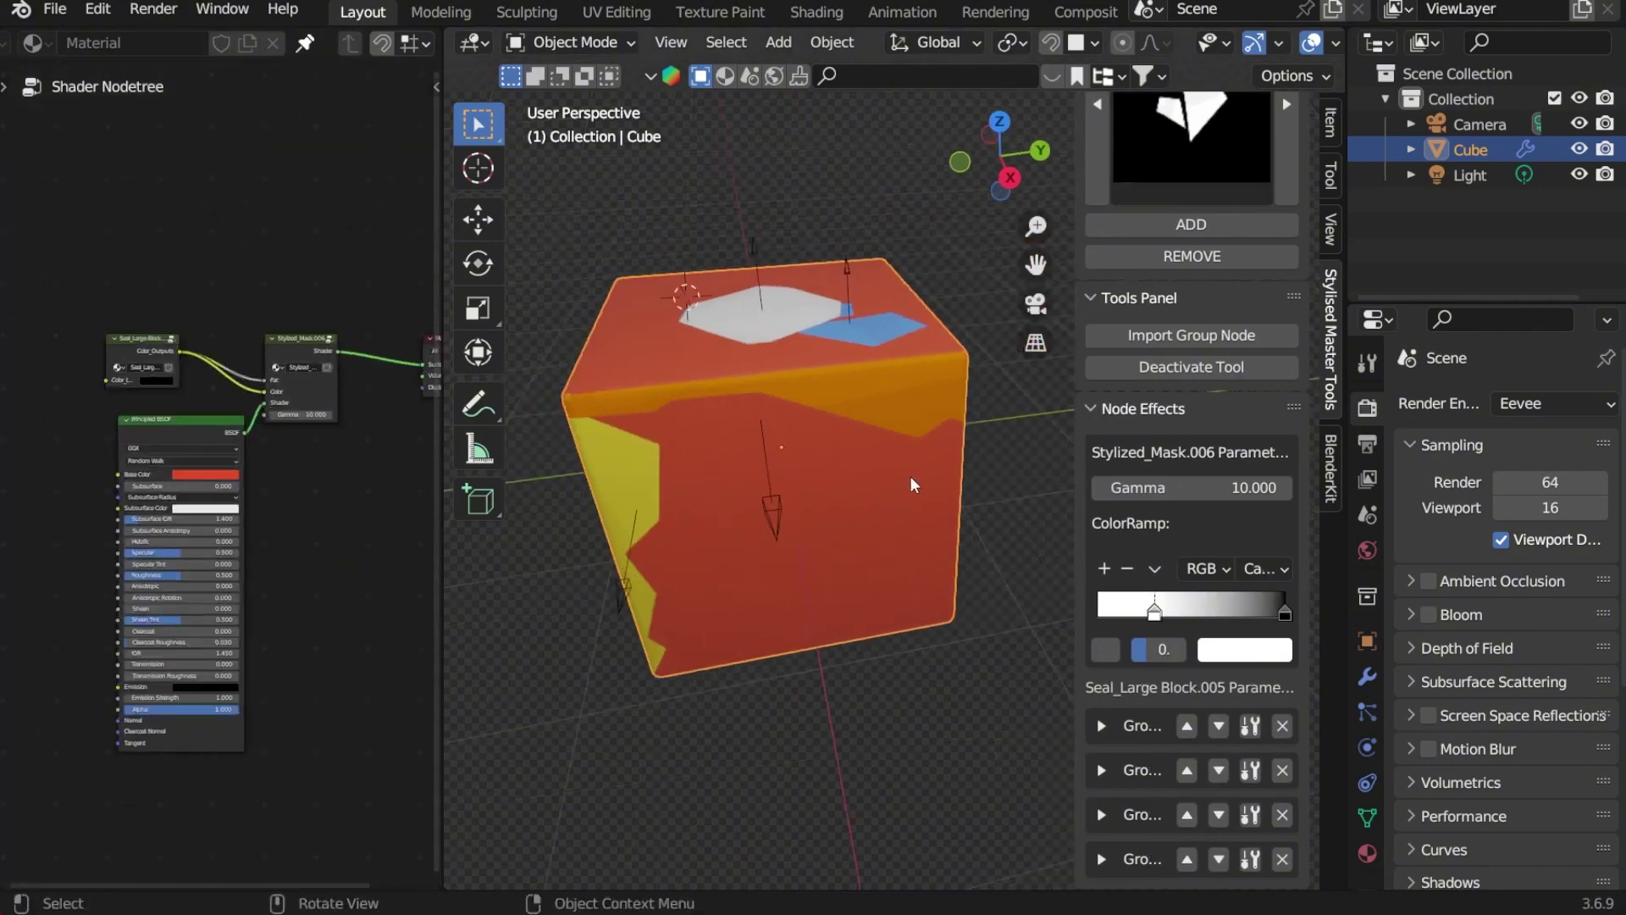
{"action": "key", "text": "r"}
{"action": "key", "text": "r"}
{"action": "key", "text": "Escape"}
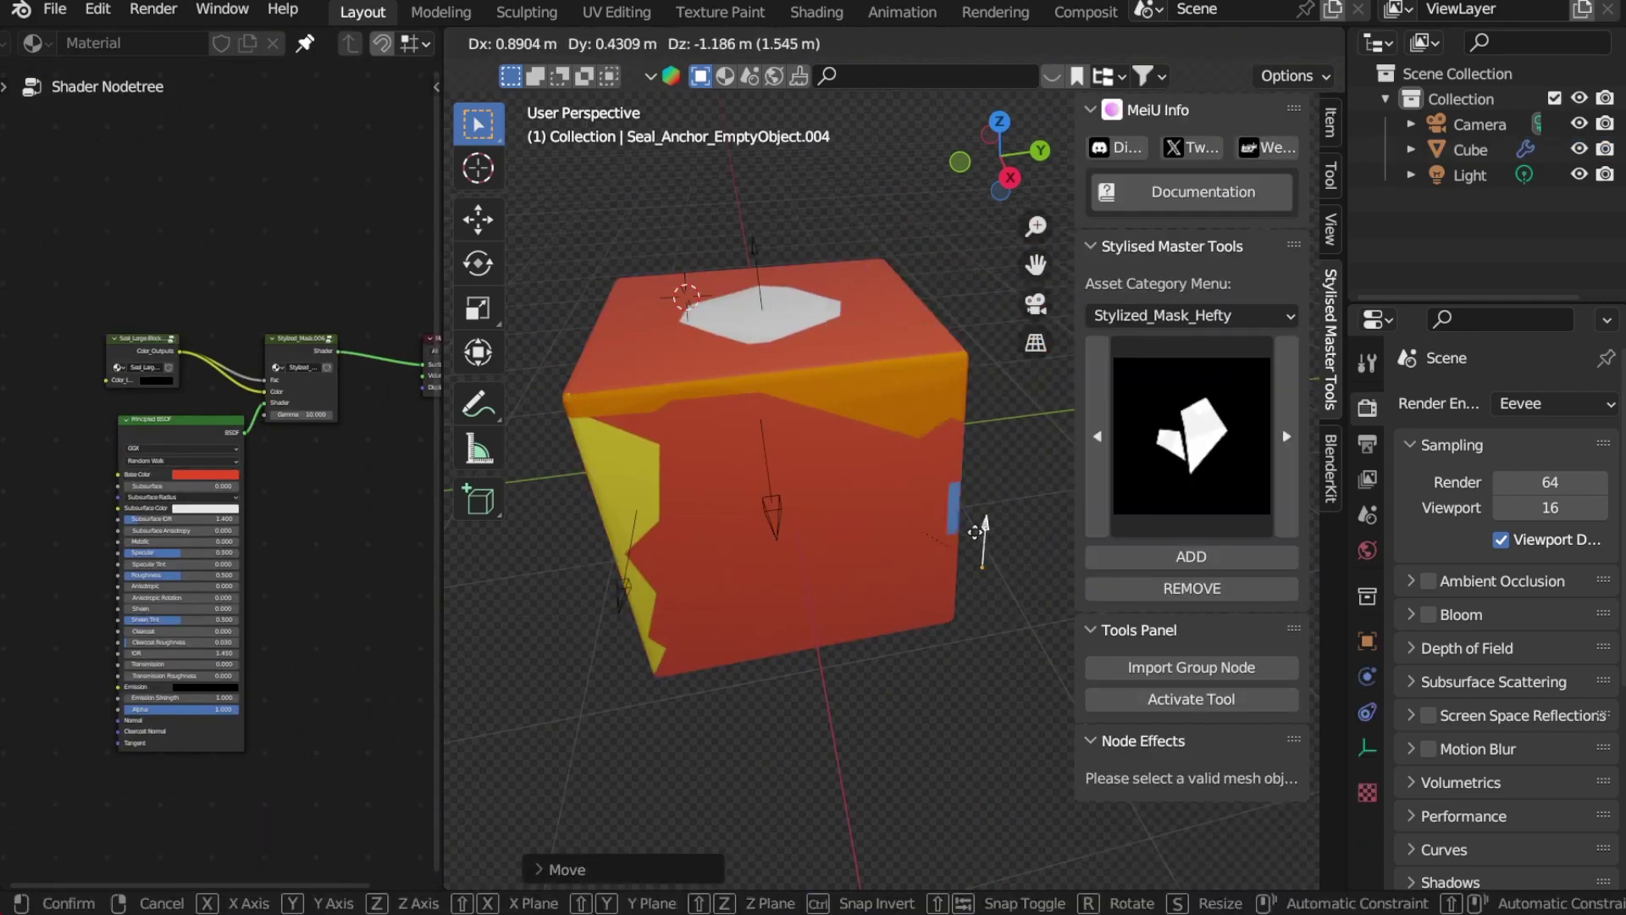
{"action": "left_click", "coordinate": [975, 531]}
{"action": "left_click", "coordinate": [969, 536]}
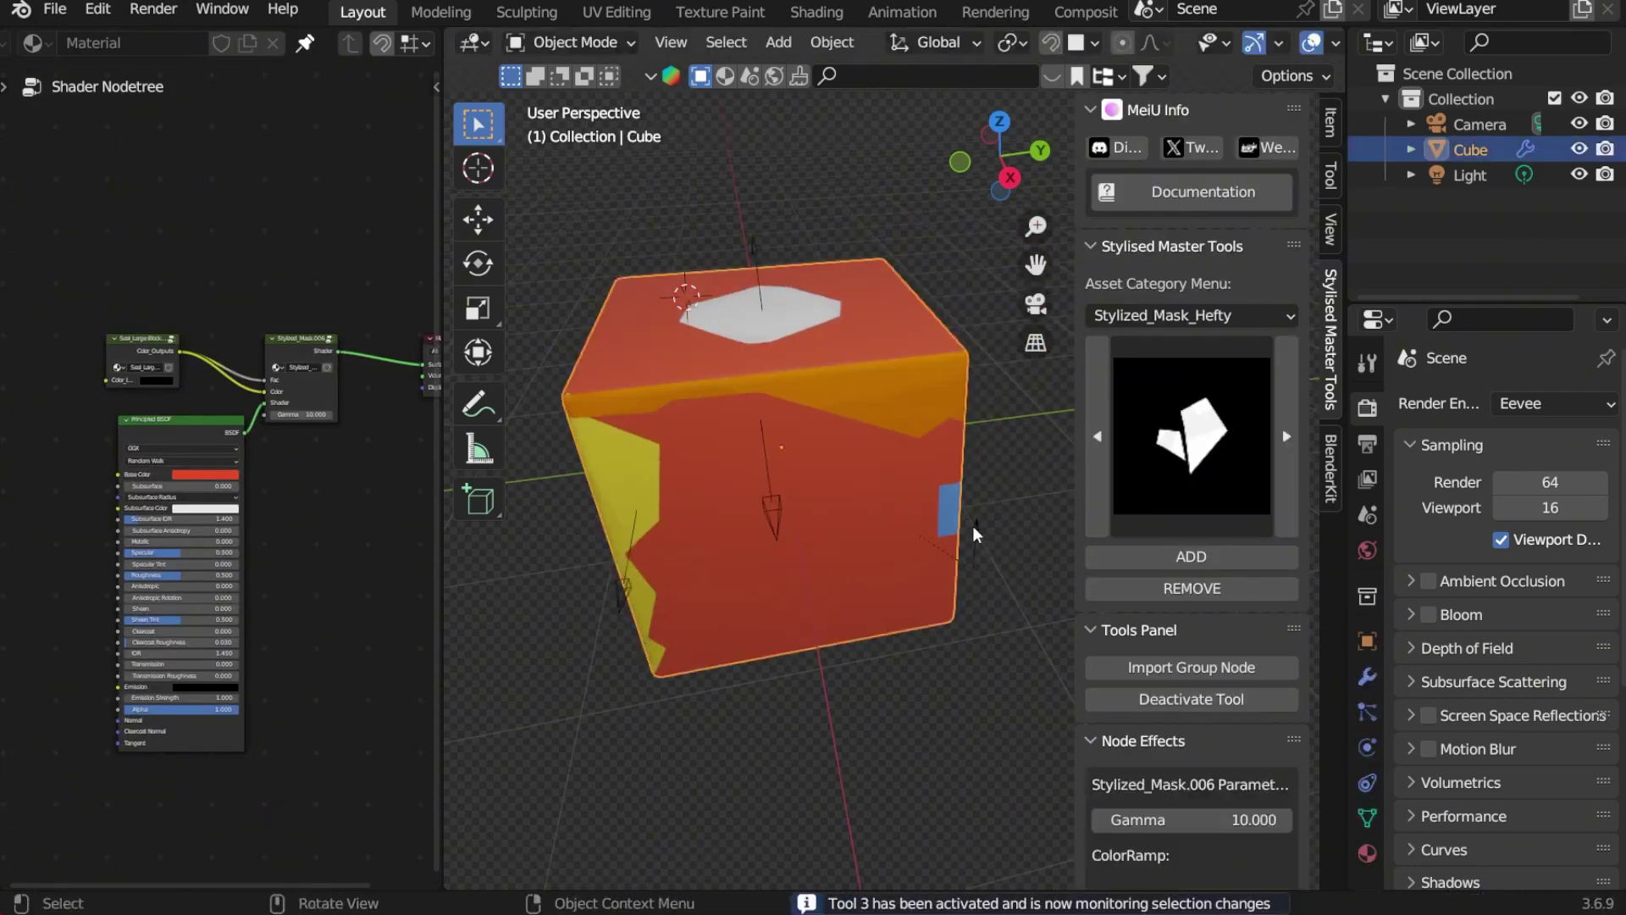
{"action": "left_click", "coordinate": [902, 477]}
{"action": "left_click", "coordinate": [744, 544]}
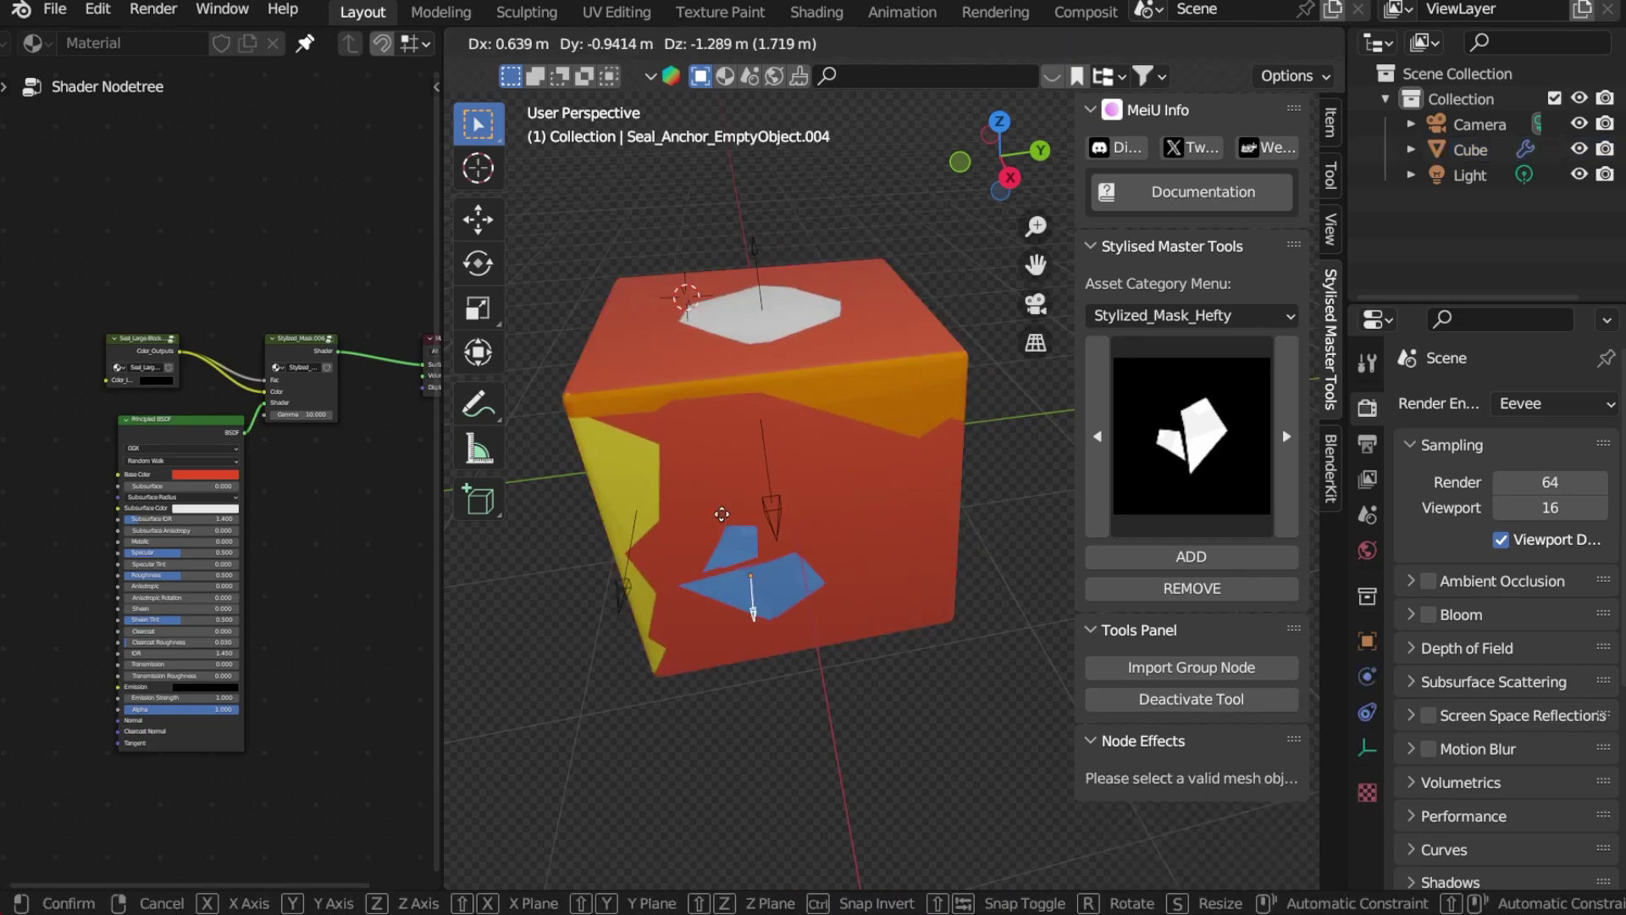
{"action": "left_click", "coordinate": [737, 526]}
{"action": "left_click", "coordinate": [769, 359]}
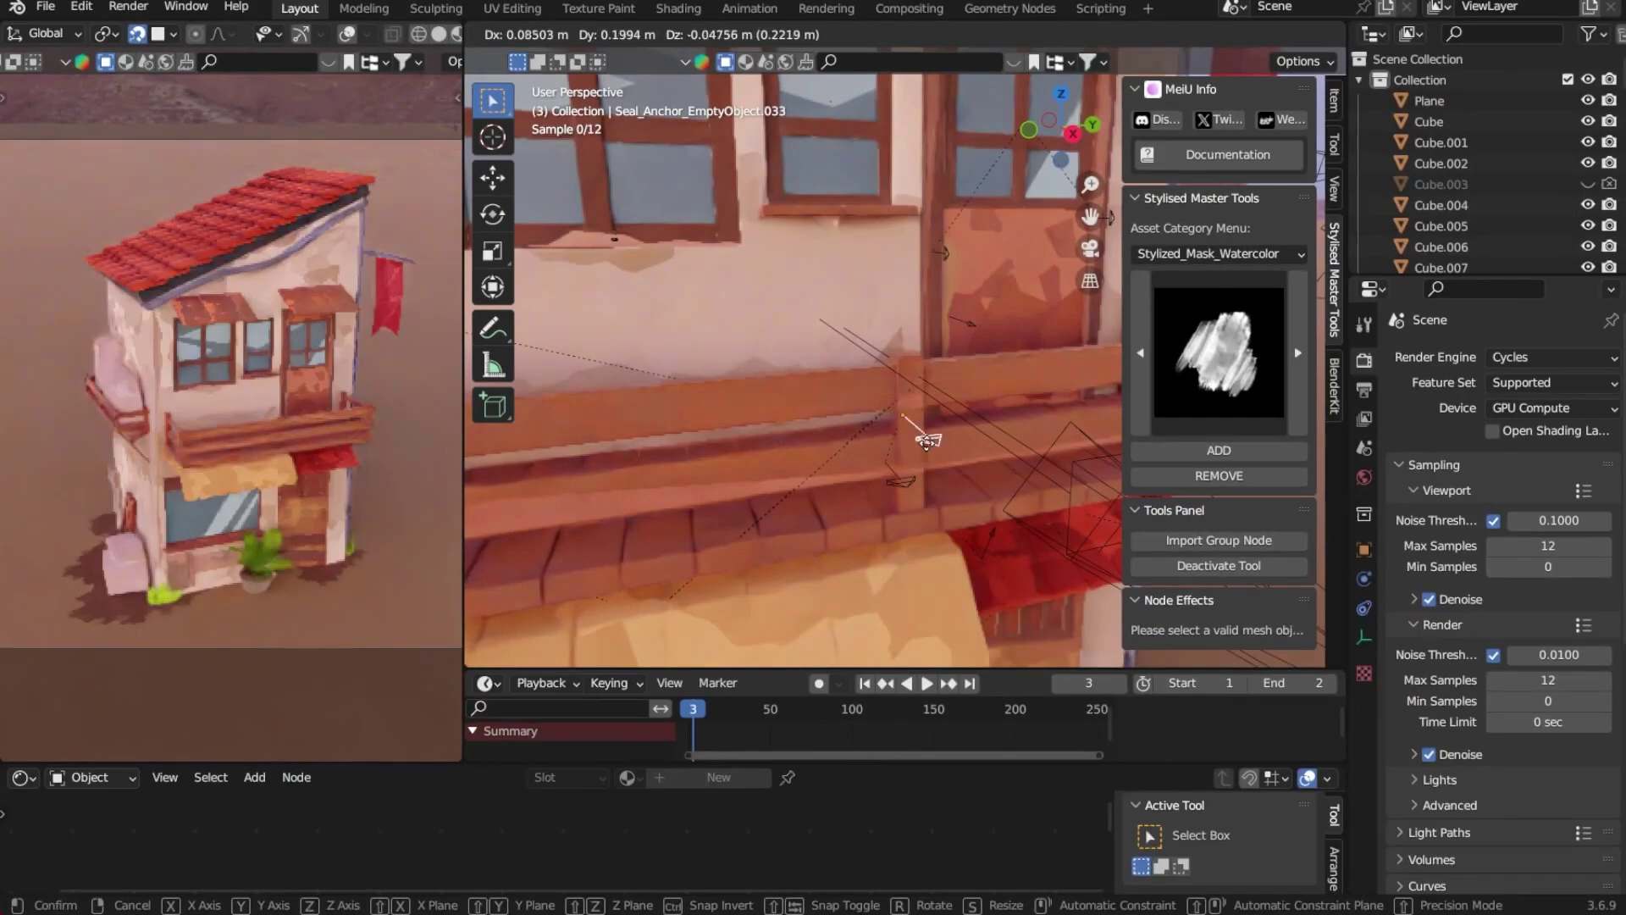
Place the stroke anchor on the railing, cancel a Y scale, and pick Spiral2.jpg as the mask
{"action": "left_click", "coordinate": [847, 432]}
{"action": "key", "text": "r"}
{"action": "left_click", "coordinate": [958, 466]}
{"action": "key", "text": "s"}
{"action": "key", "text": "y"}
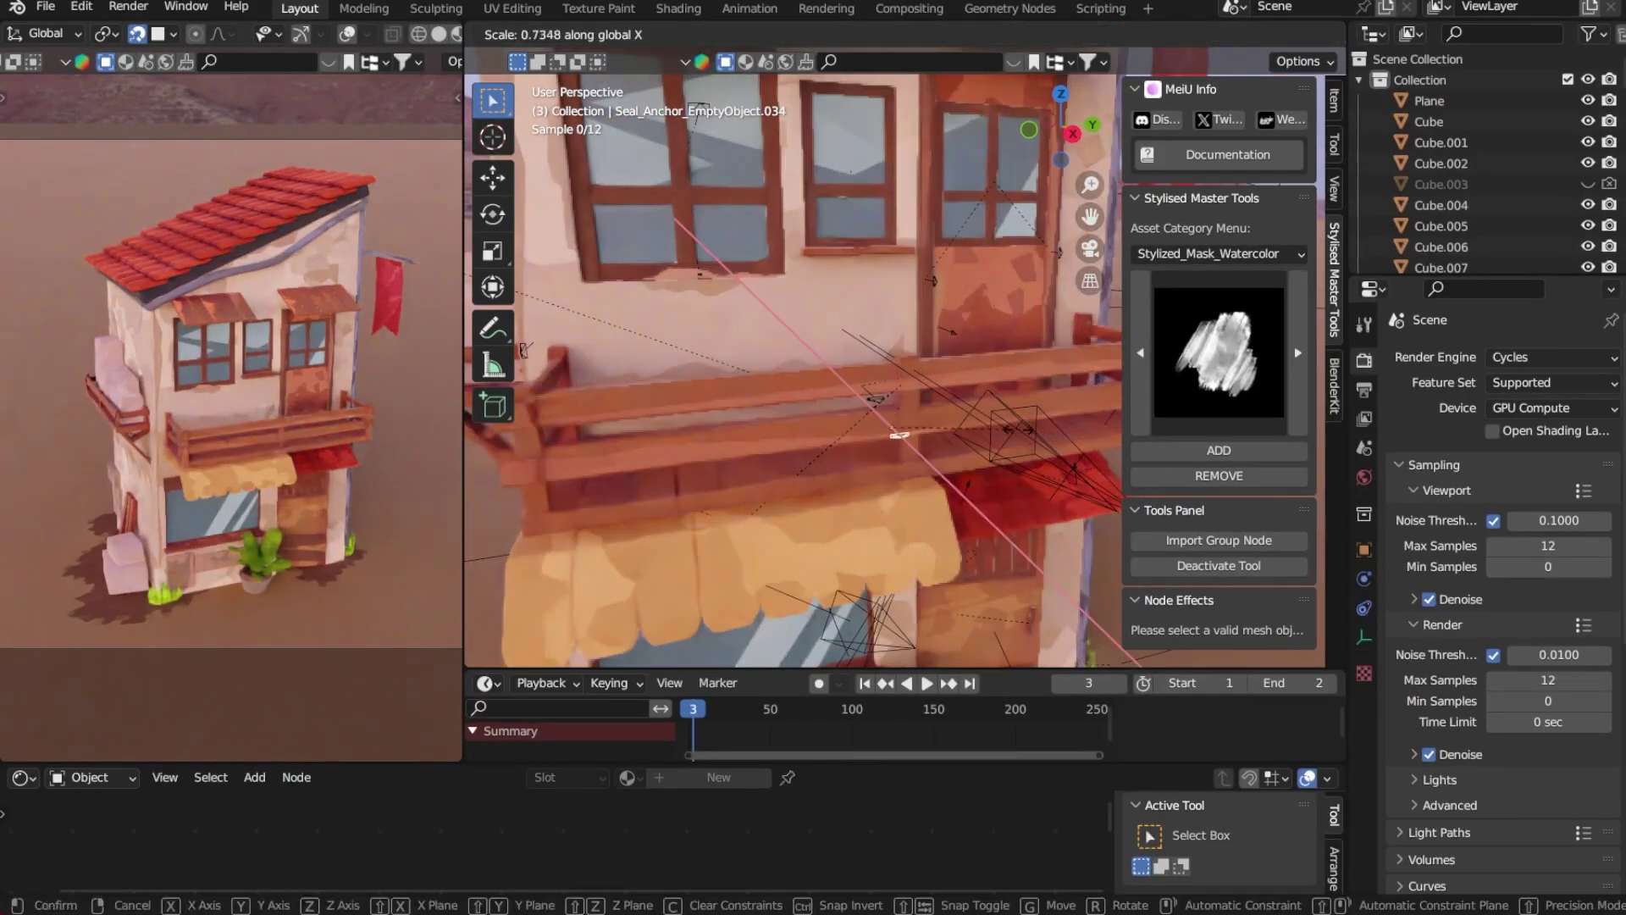
{"action": "left_click", "coordinate": [889, 398]}
{"action": "middle_click_drag", "start_coordinate": [889, 398], "coordinate": [850, 337]}
{"action": "right_click", "coordinate": [1008, 246]}
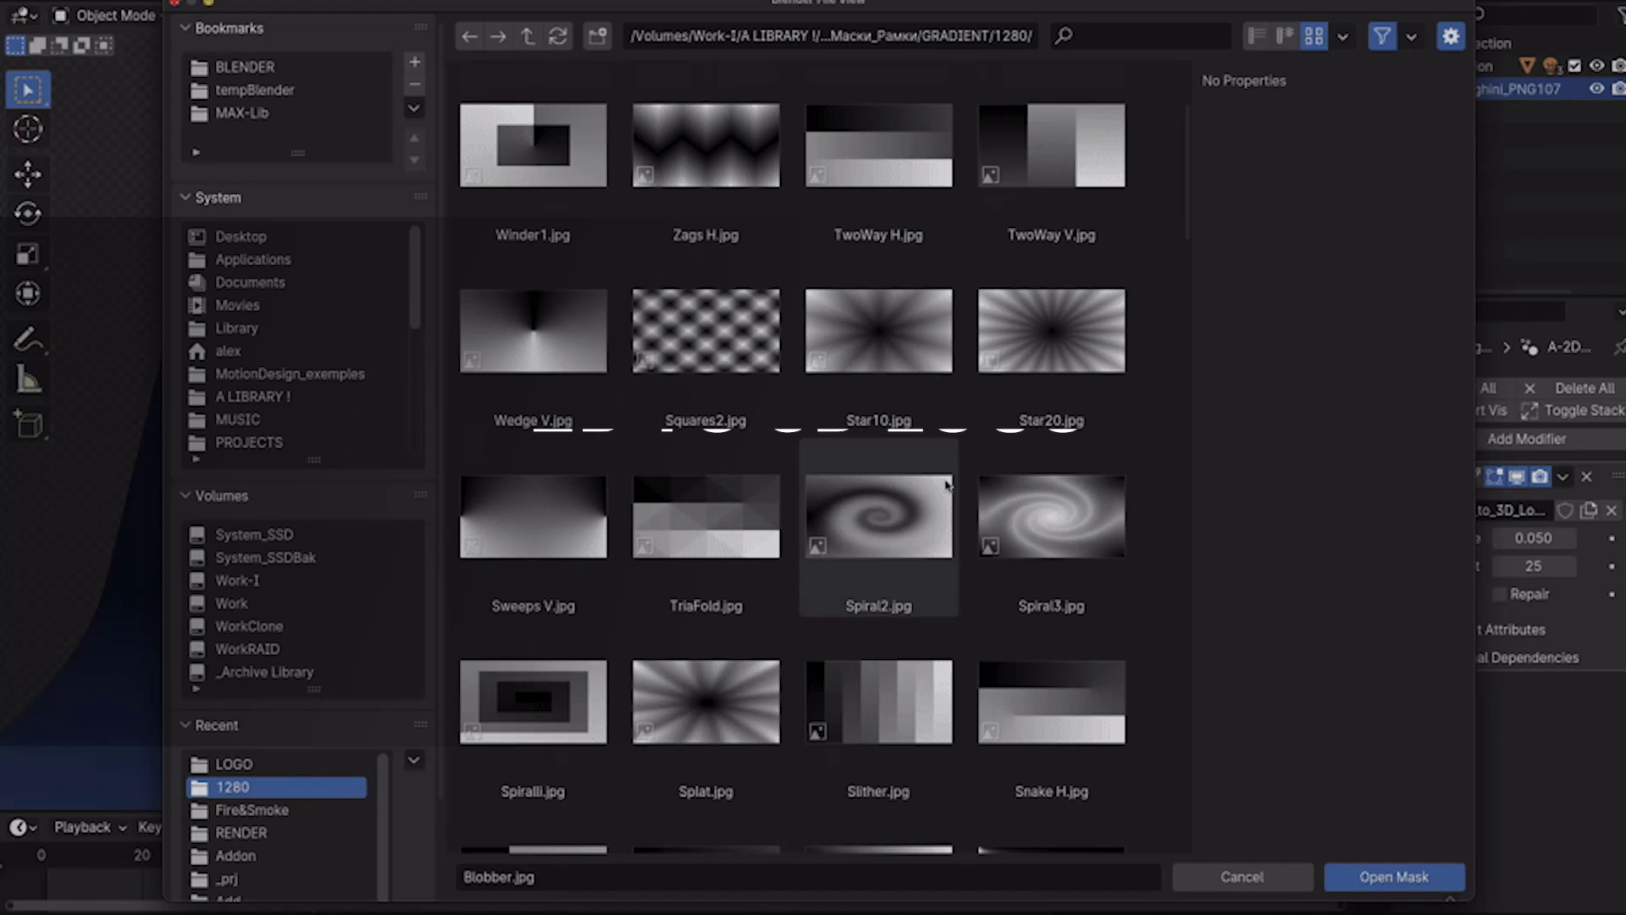
{"action": "left_click", "coordinate": [867, 617]}
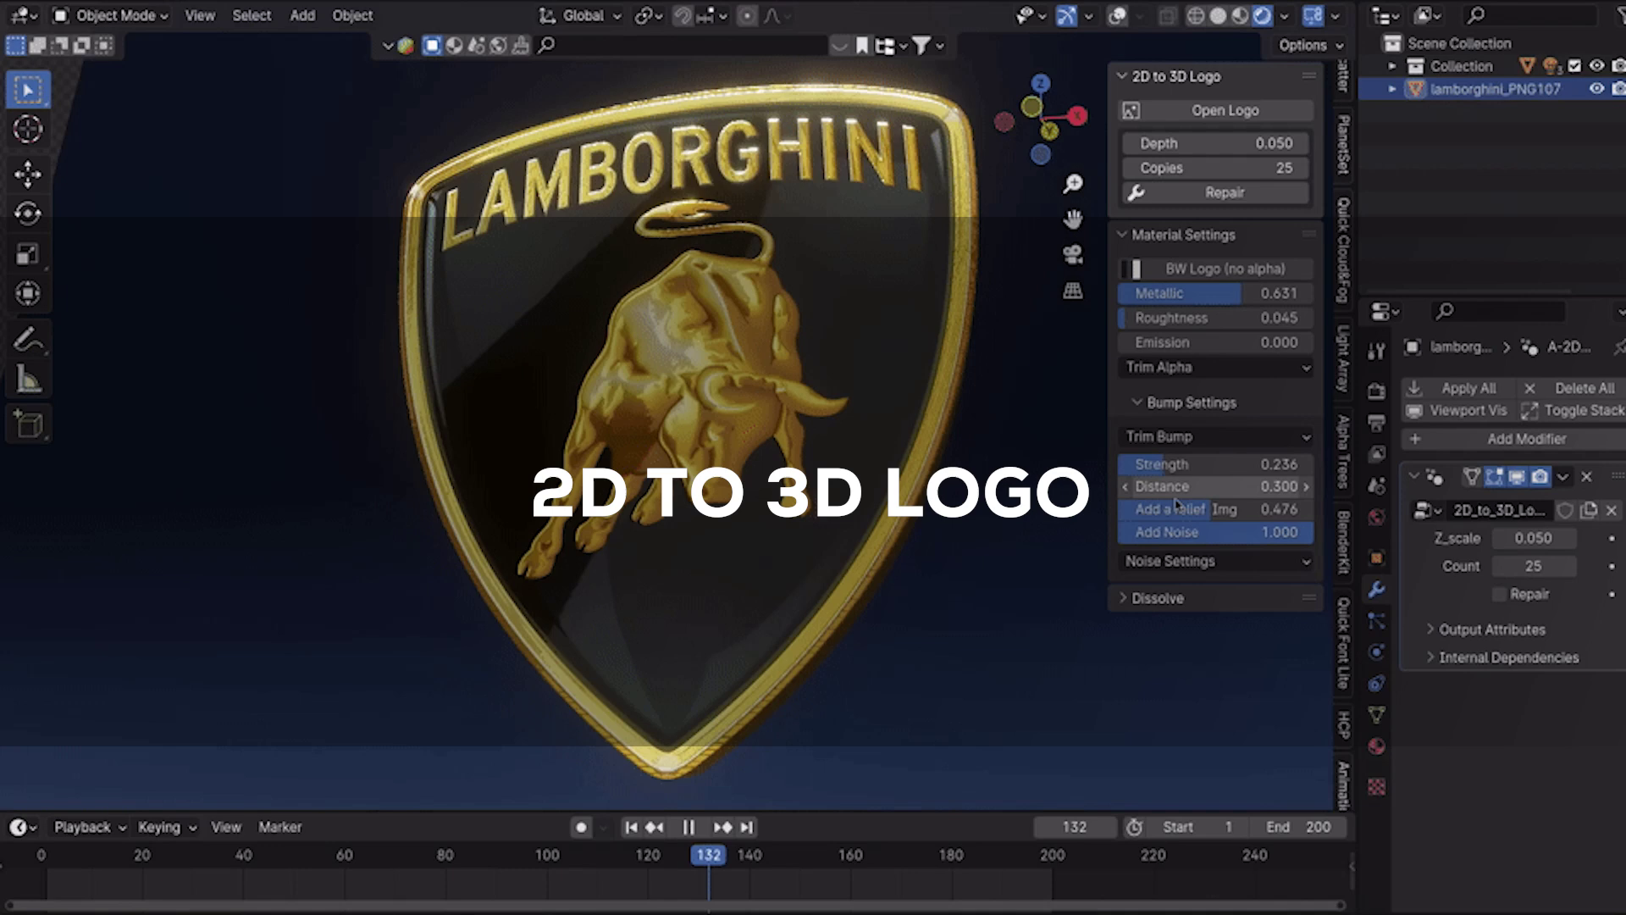
Open the logo's noise settings and reduce its extrusion depth
{"action": "left_click", "coordinate": [1186, 561]}
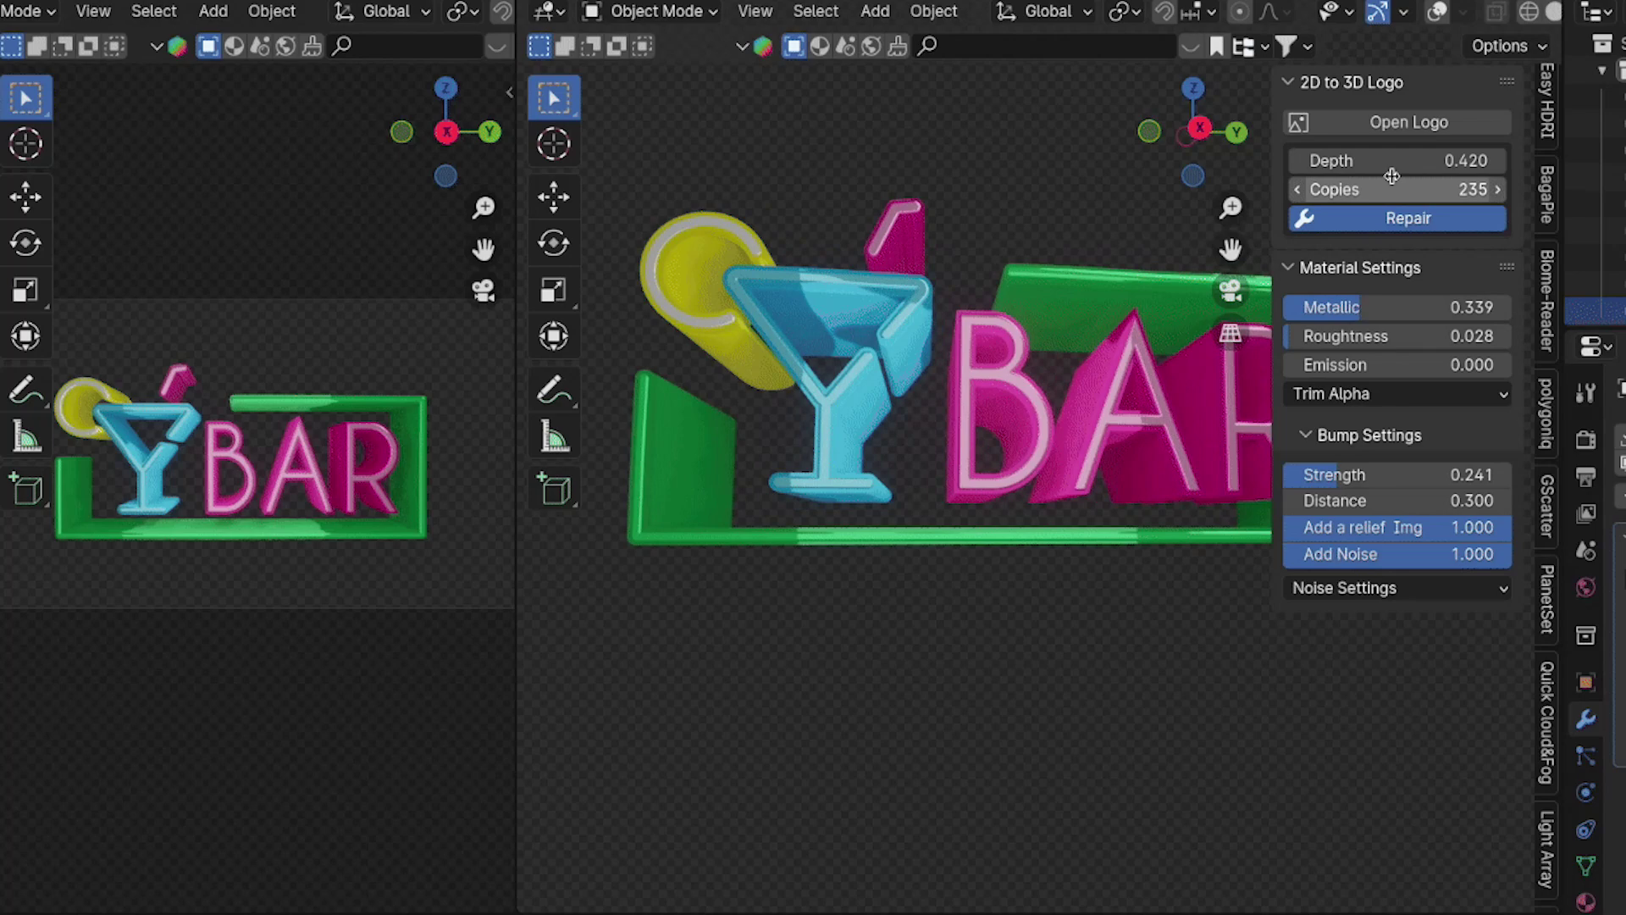
{"action": "left_click_drag", "start_coordinate": [1398, 160], "coordinate": [1490, 160]}
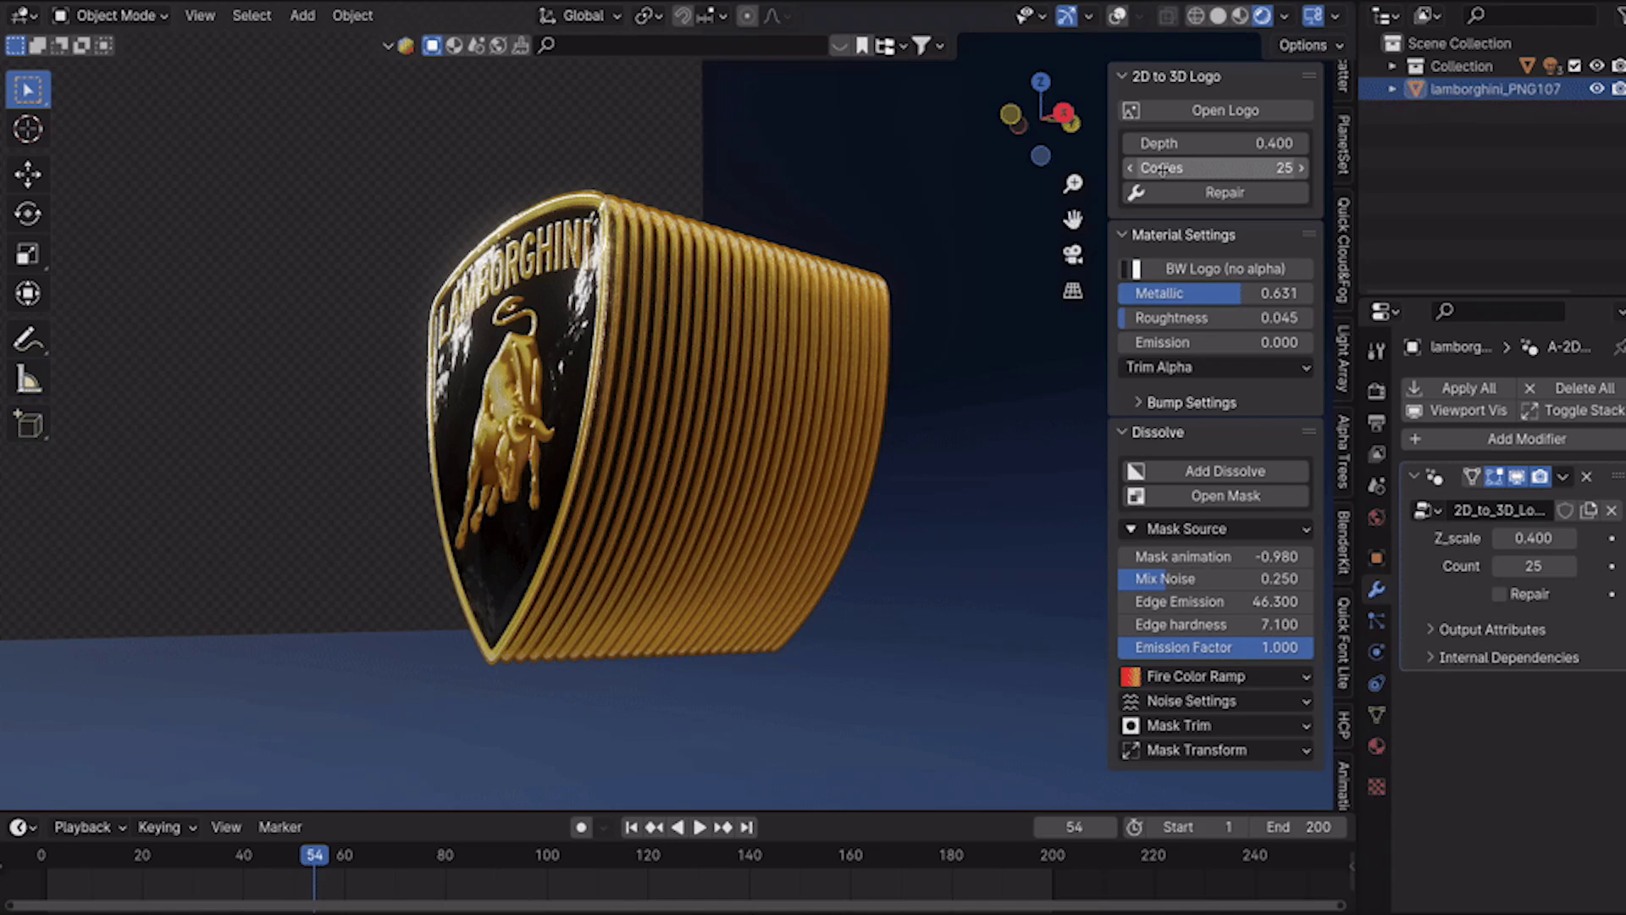
{"action": "middle_click_drag", "start_coordinate": [1059, 254], "coordinate": [1032, 419]}
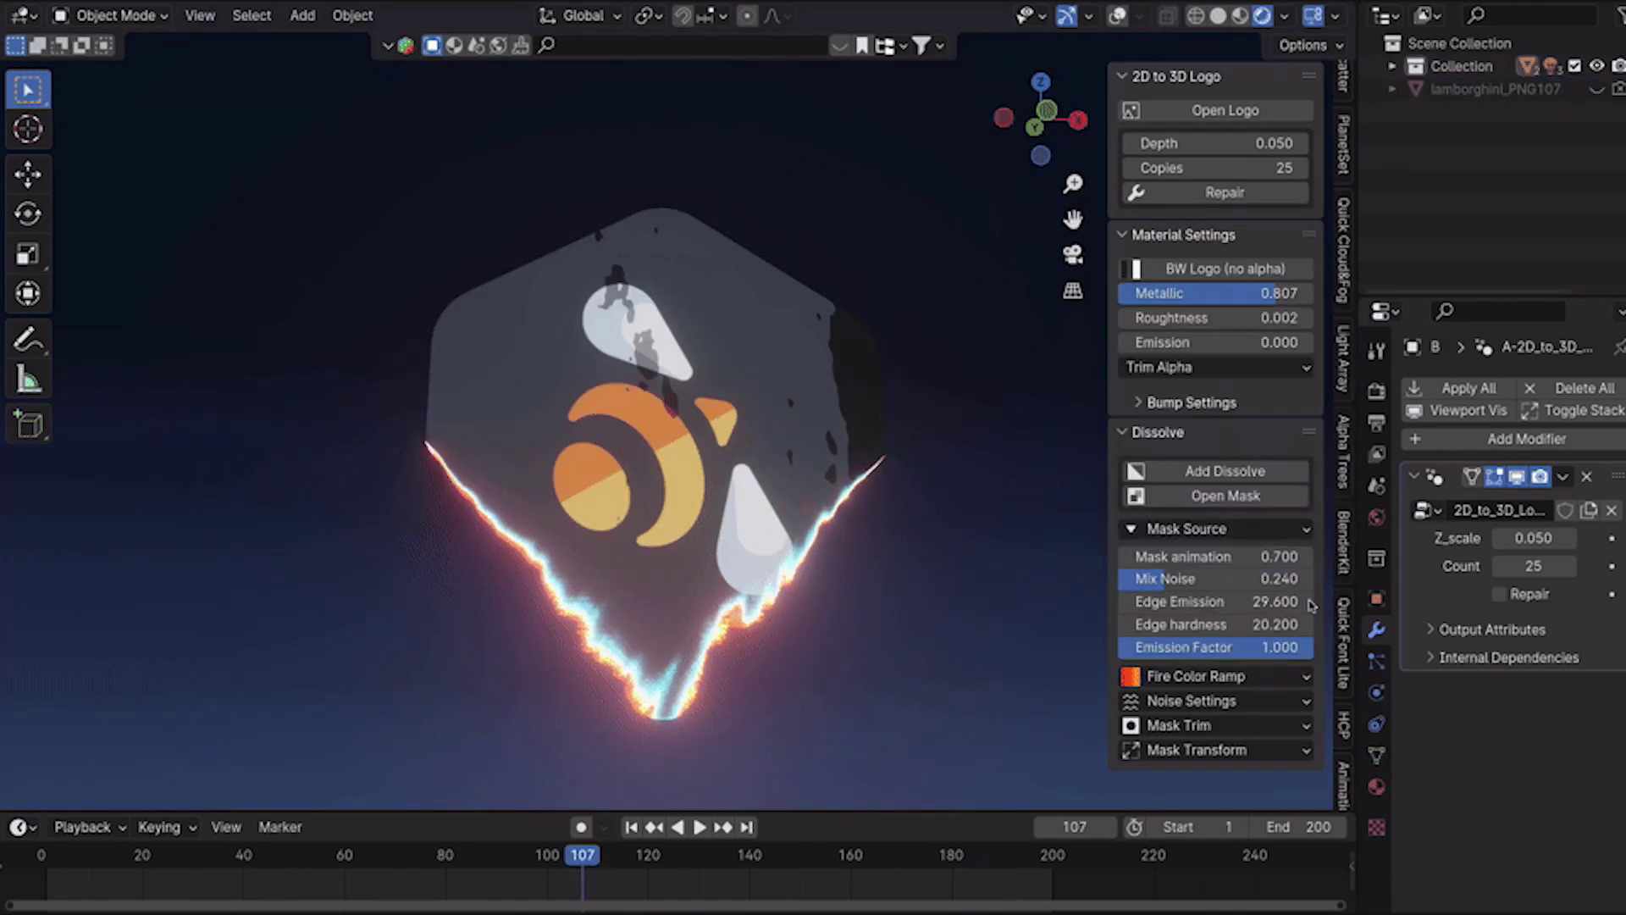
Adjust the Fire Color Ramp colour and advance the mask animation from 0.700 to 0.890
{"action": "left_click", "coordinate": [1199, 627]}
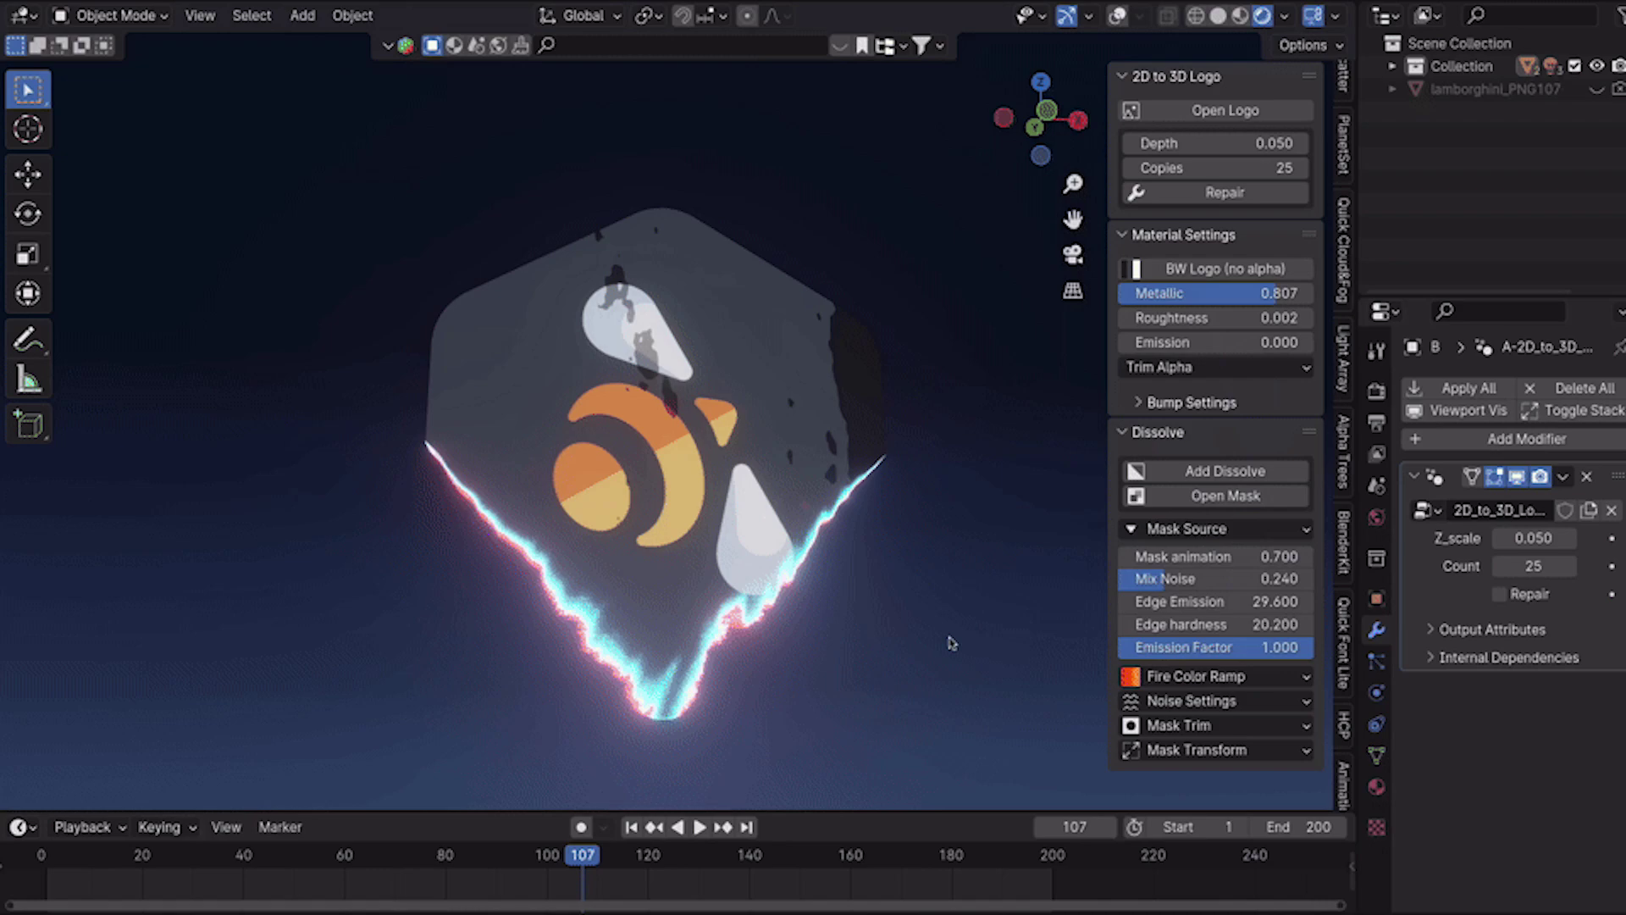
{"action": "mouse_move", "coordinate": [1194, 558]}
{"action": "left_mouse_down"}
{"action": "mouse_move", "coordinate": [1289, 557]}
{"action": "mouse_move", "coordinate": [1210, 557]}
{"action": "left_mouse_up"}
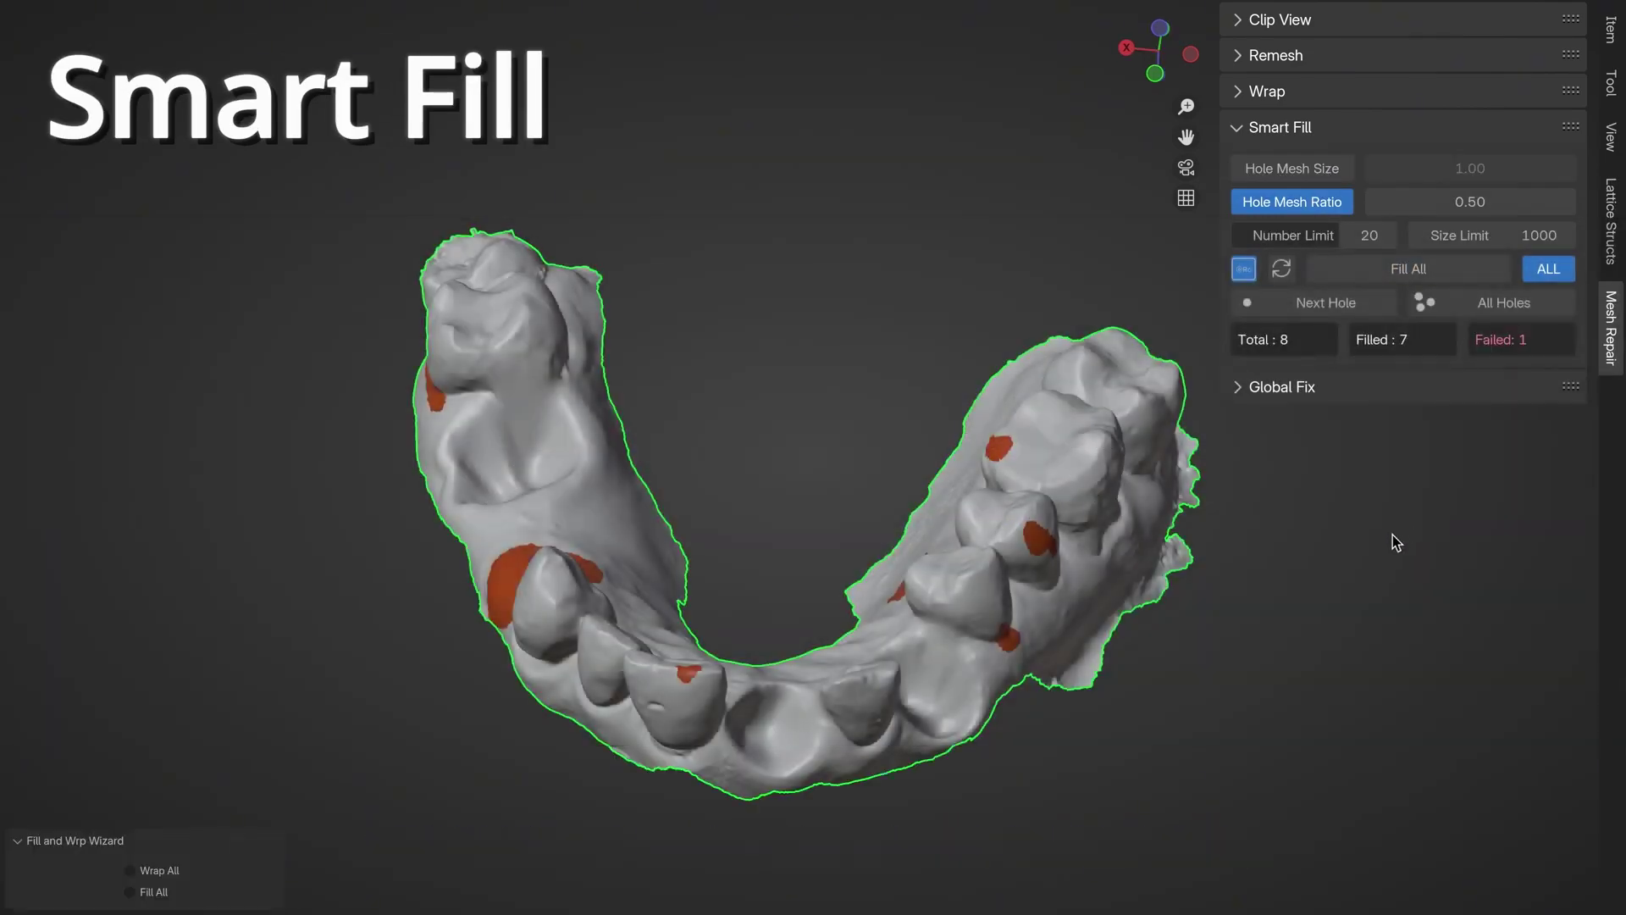
Put the dental scan into Edit Mode, then set the tube's Remesh Ratio to 1.00
{"action": "middle_click_drag", "start_coordinate": [1392, 536], "coordinate": [1042, 462]}
{"action": "key", "text": "Tab"}
{"action": "middle_click_drag", "start_coordinate": [906, 489], "coordinate": [805, 485]}
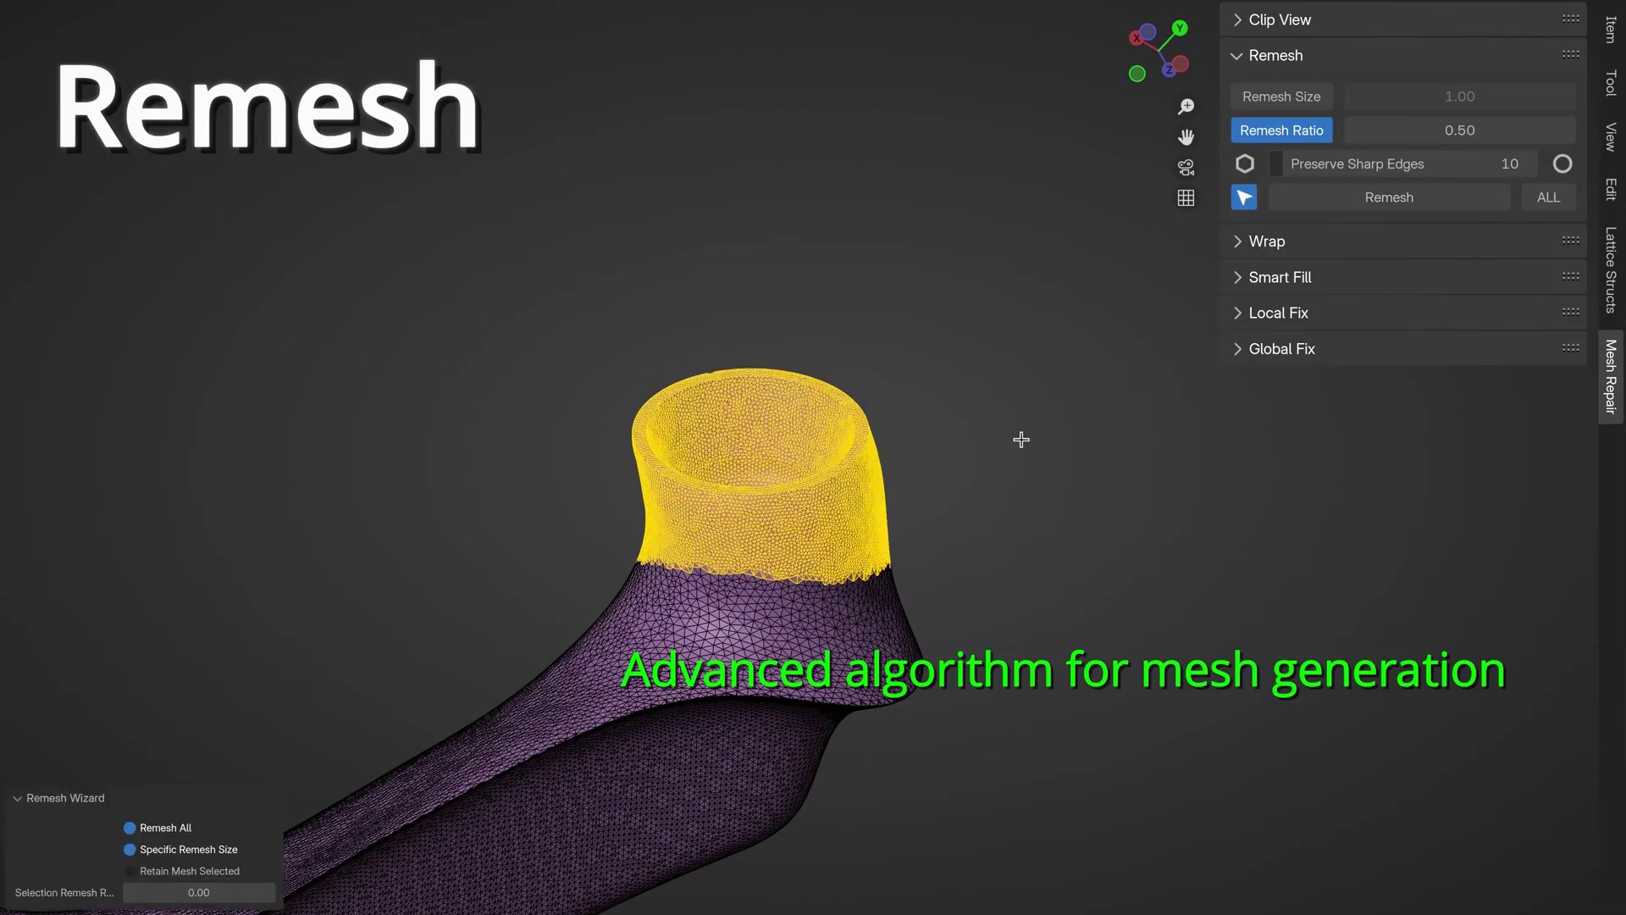
{"action": "middle_click_drag", "start_coordinate": [1020, 436], "coordinate": [1206, 407]}
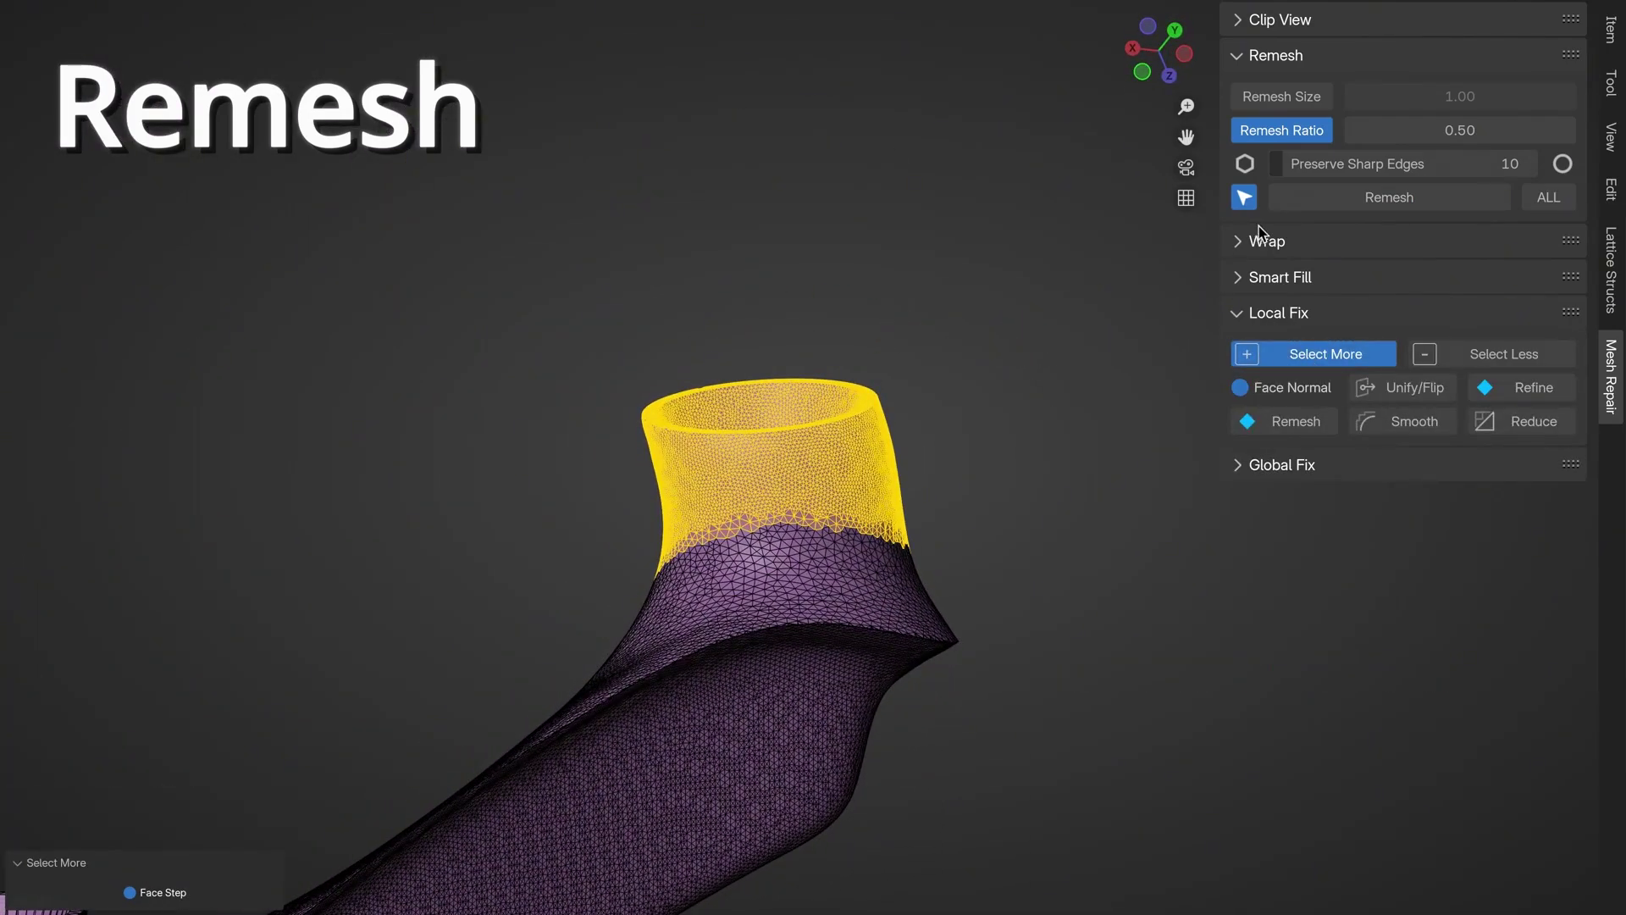
{"action": "left_click", "coordinate": [1426, 132]}
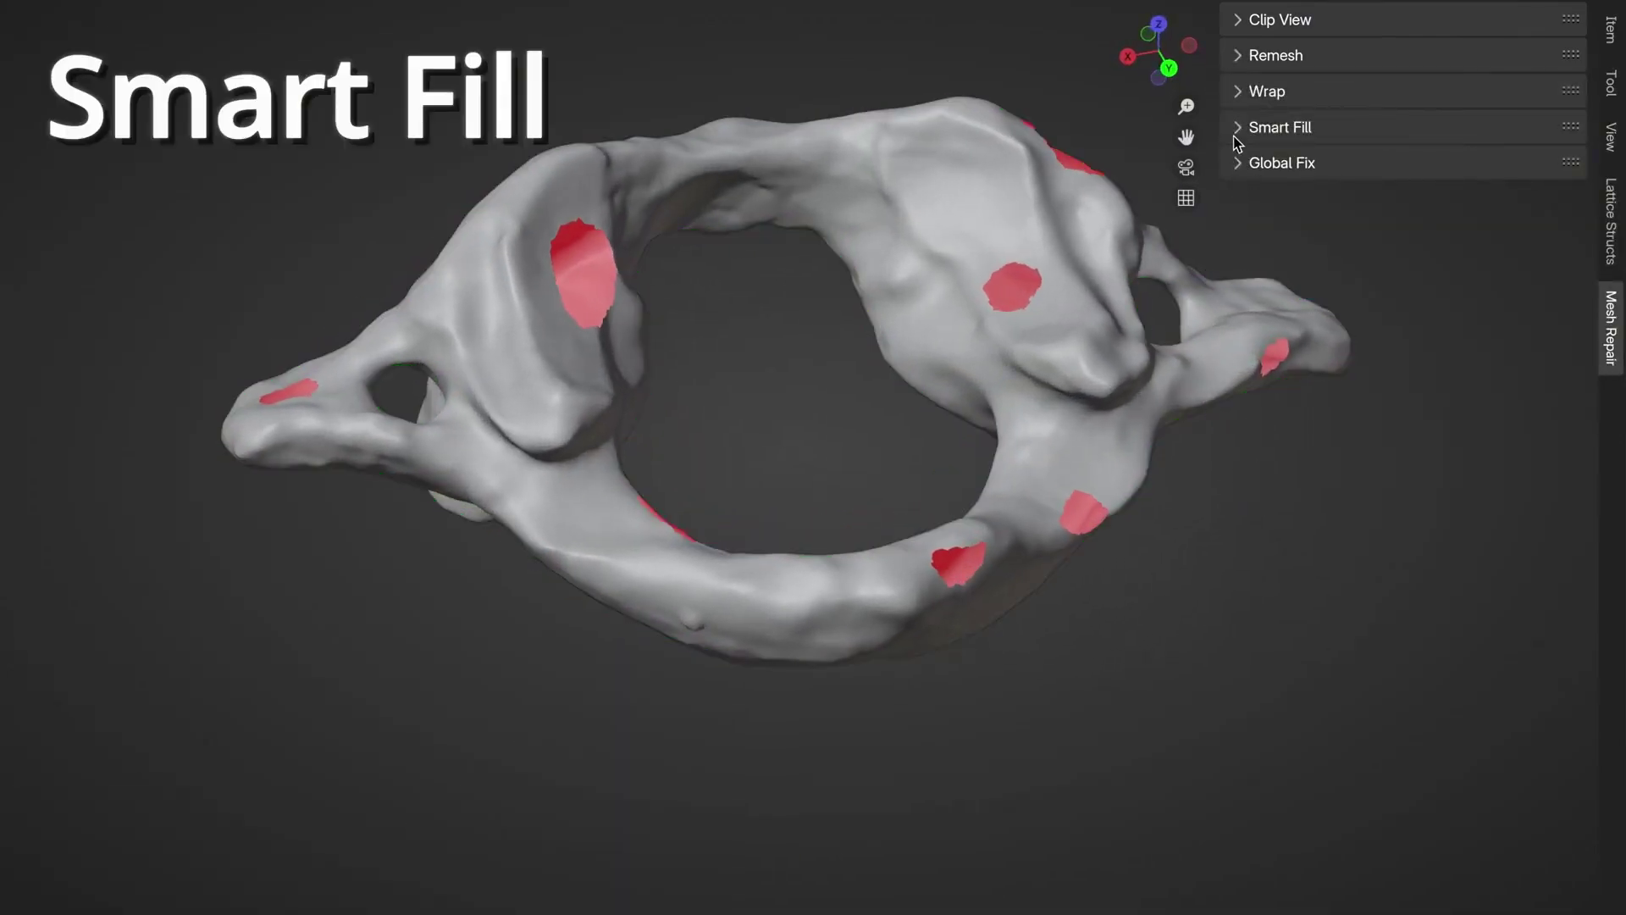
Expand the Smart Fill options and switch the vertebra into Edit Mode
{"action": "left_click", "coordinate": [1238, 135]}
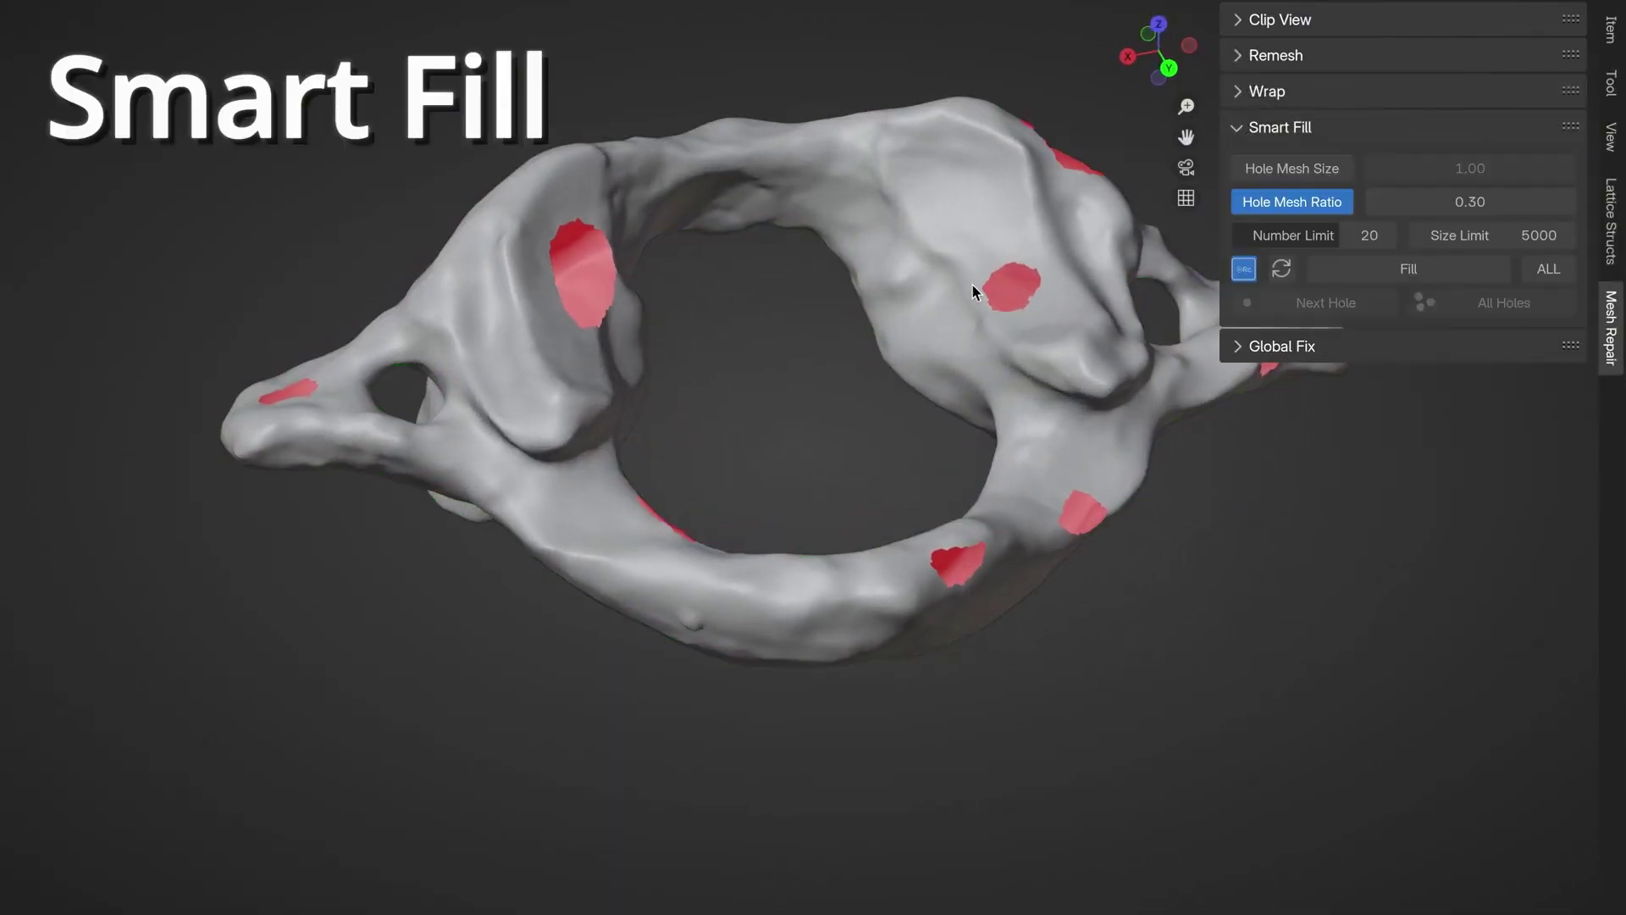
{"action": "middle_click_drag", "start_coordinate": [972, 283], "coordinate": [647, 450]}
{"action": "scroll", "coordinate": [593, 475], "scroll_direction": "up", "scroll_amount": 4}
{"action": "key", "text": "Tab"}
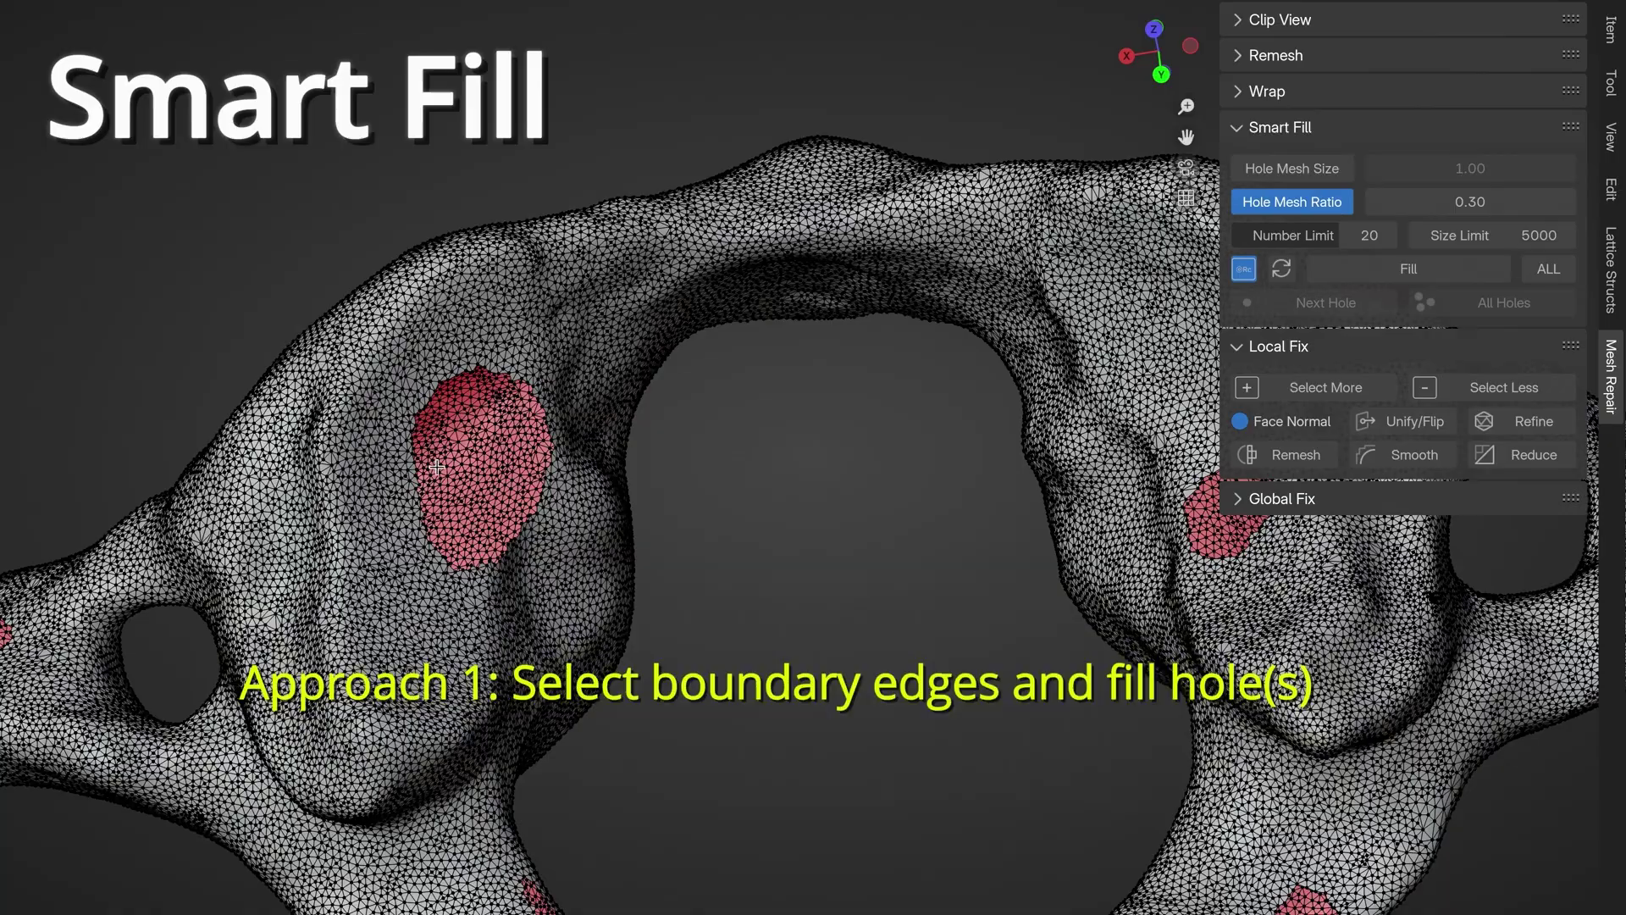
{"action": "middle_click_drag", "start_coordinate": [525, 499], "coordinate": [579, 534]}
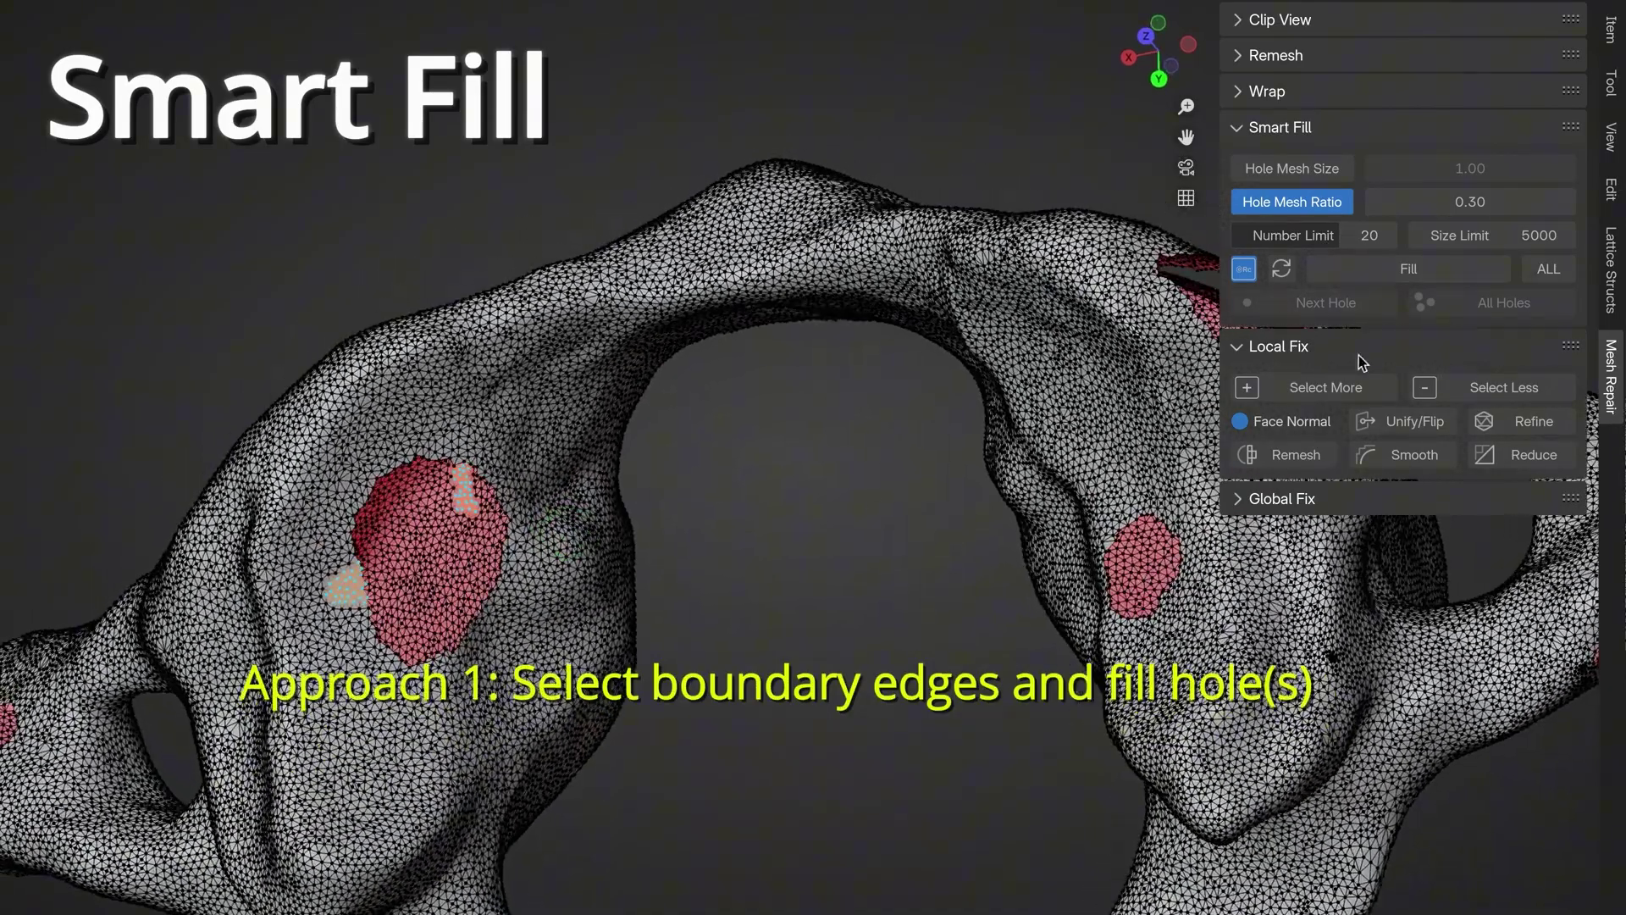
Fill the selected hole, then the red-marked hole on the bone ridge
{"action": "left_click", "coordinate": [1358, 267]}
{"action": "scroll", "coordinate": [677, 466], "scroll_direction": "up", "scroll_amount": 4}
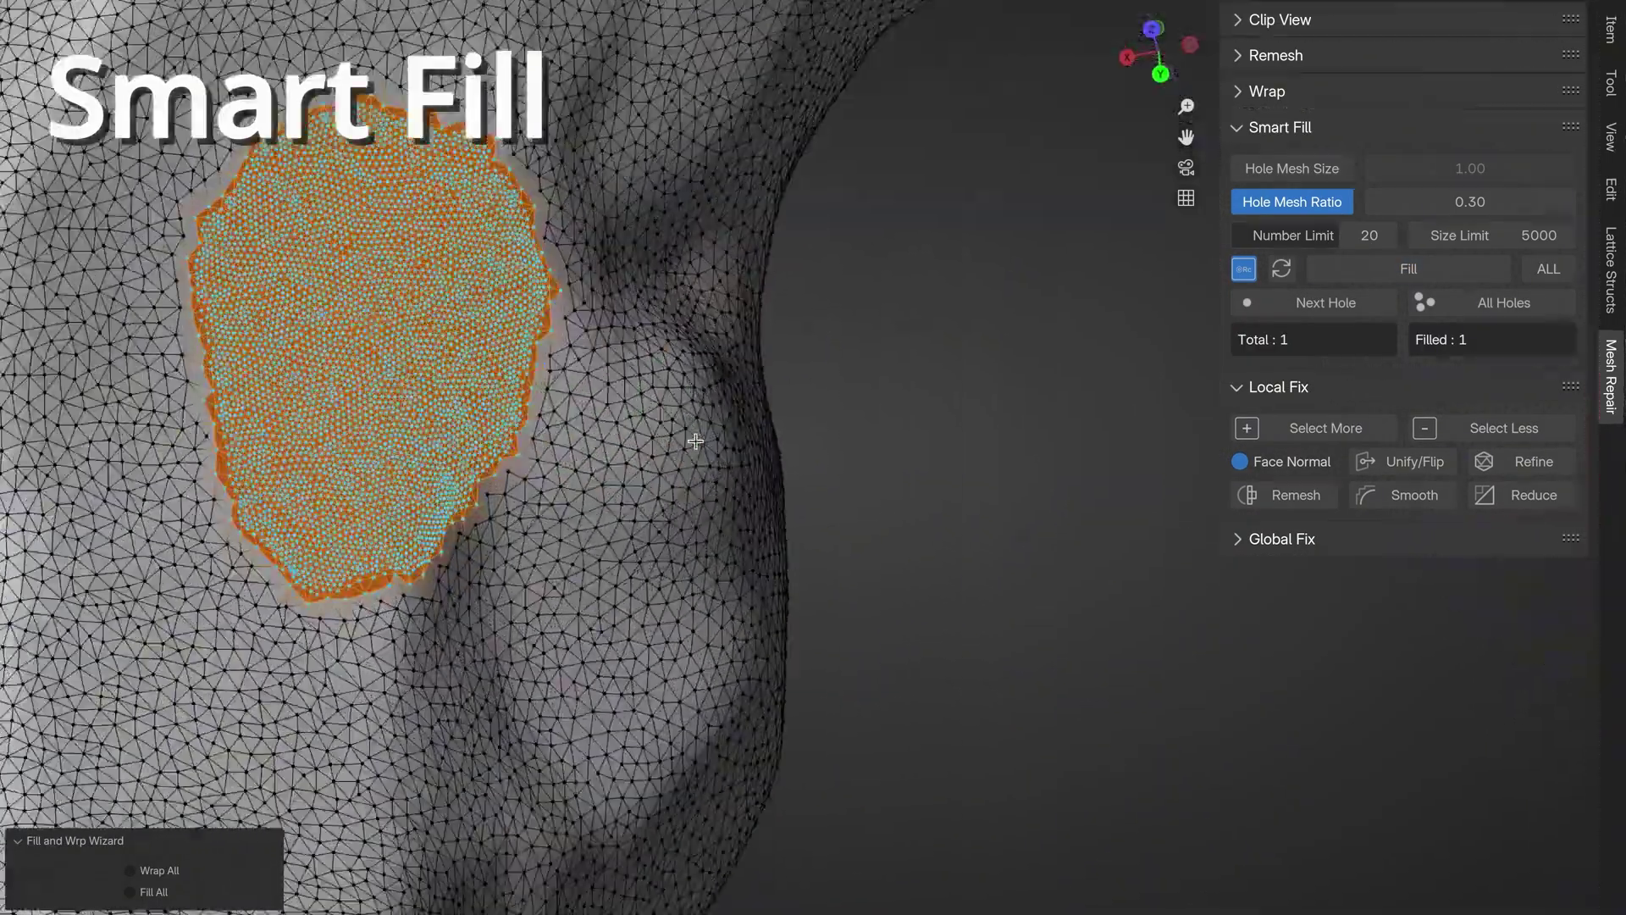
{"action": "scroll", "coordinate": [669, 474], "scroll_direction": "down", "scroll_amount": 8}
{"action": "scroll", "coordinate": [947, 315], "scroll_direction": "up", "scroll_amount": 6}
{"action": "left_click", "coordinate": [947, 315]}
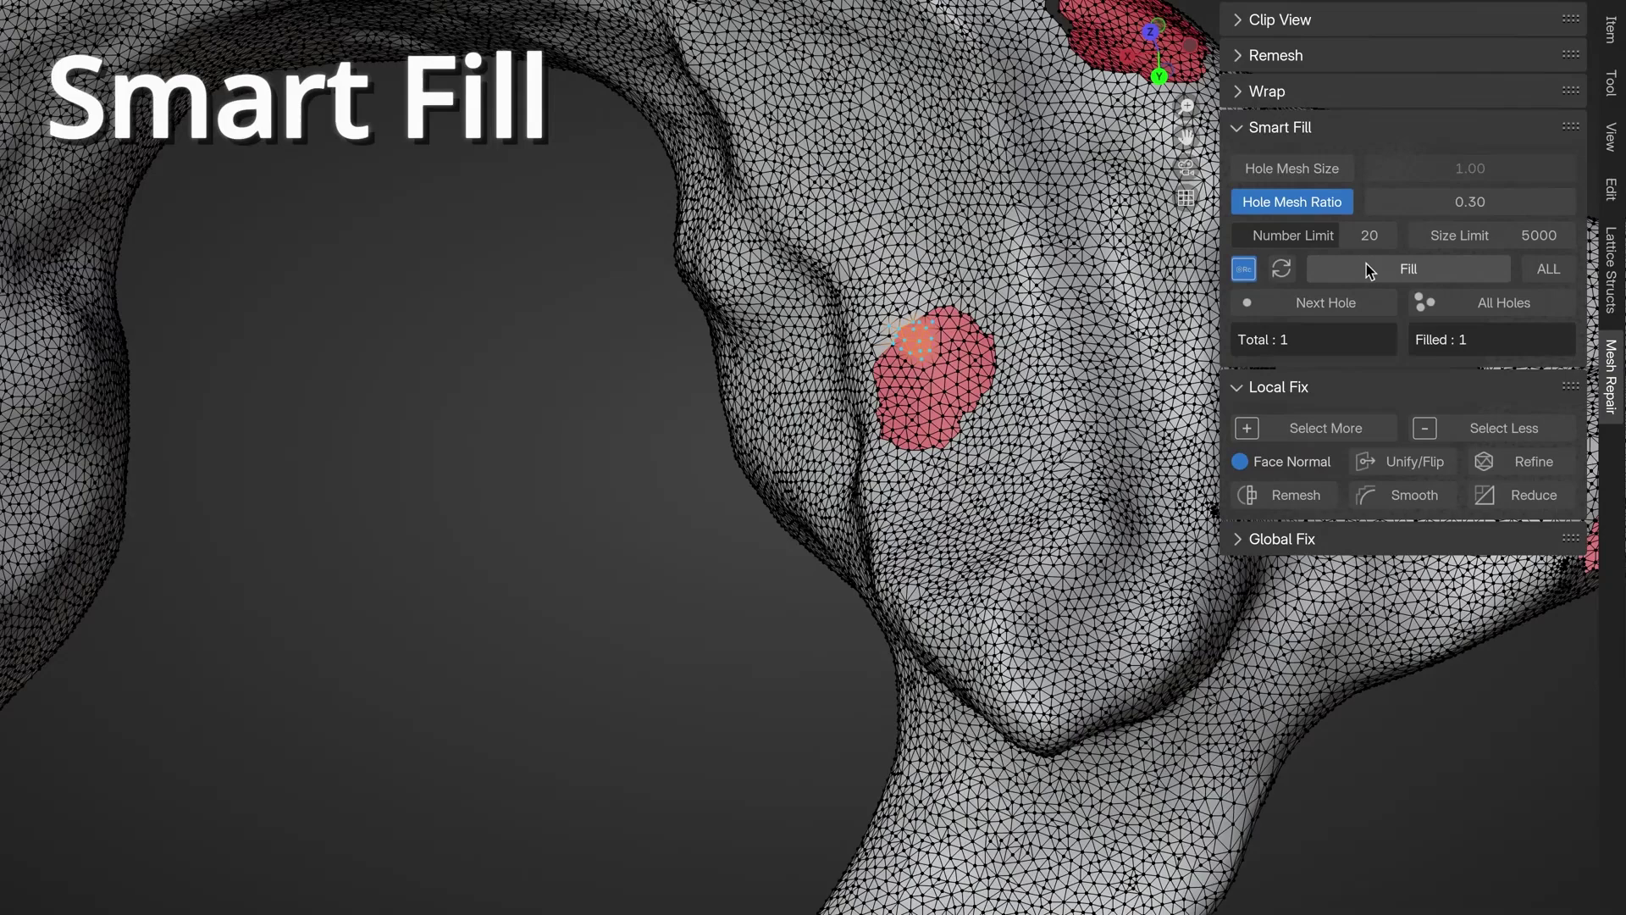
{"action": "scroll", "coordinate": [955, 342], "scroll_direction": "down", "scroll_amount": 2}
{"action": "scroll", "coordinate": [885, 384], "scroll_direction": "up", "scroll_amount": 5}
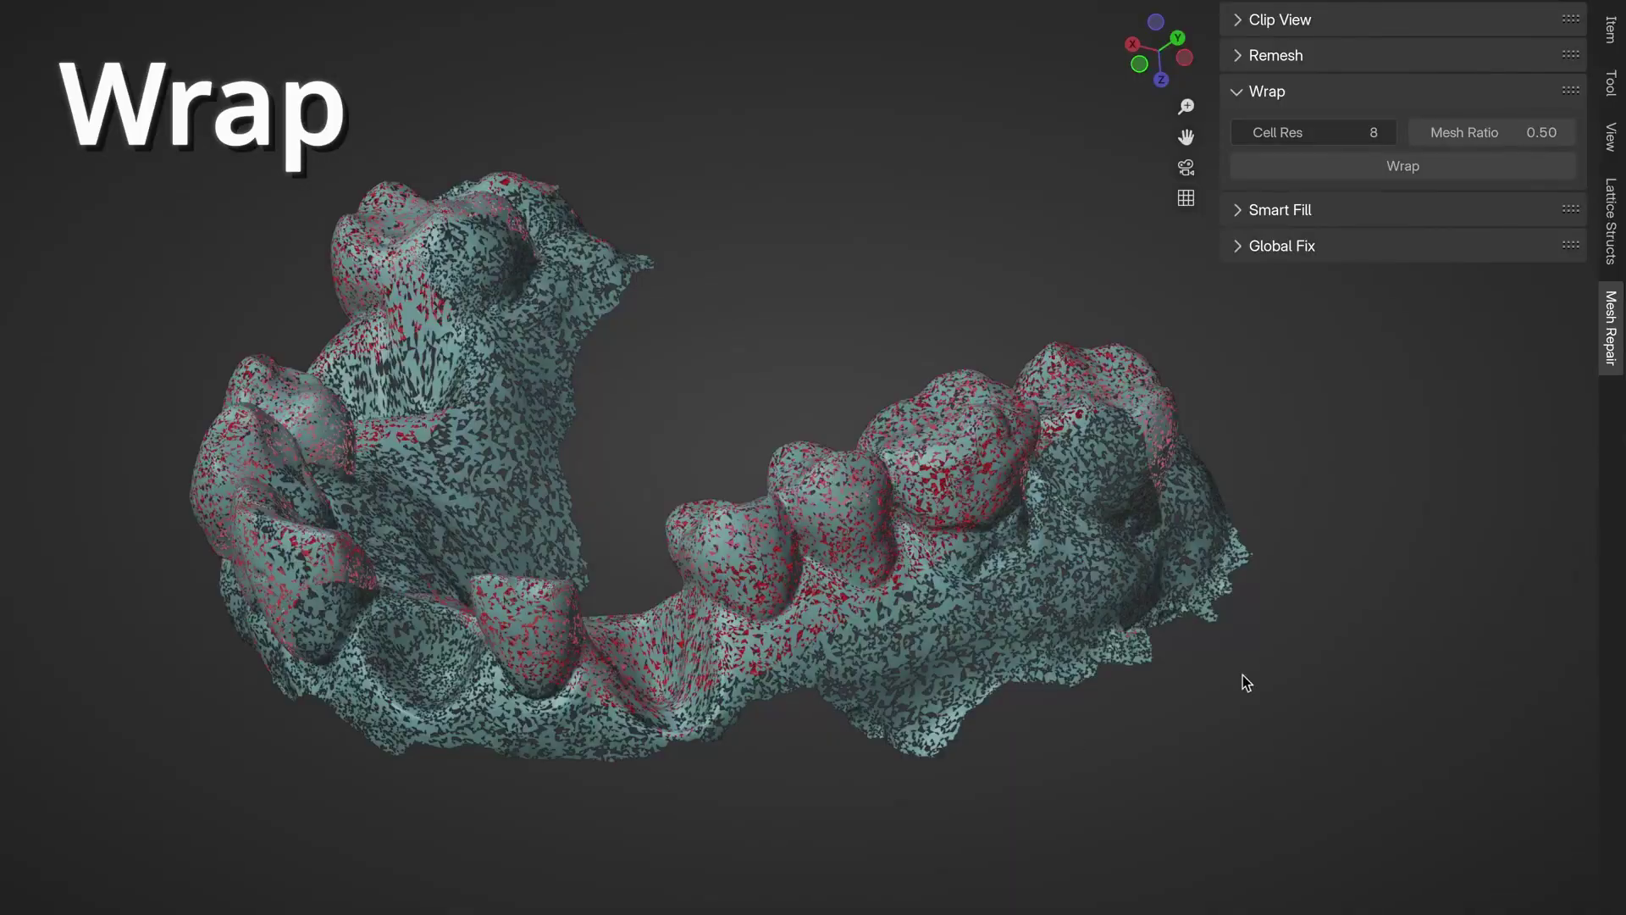
Orbit and pan the view to inspect the wrapped dental scan around the front teeth
{"action": "middle_click_drag", "start_coordinate": [658, 444], "coordinate": [643, 403]}
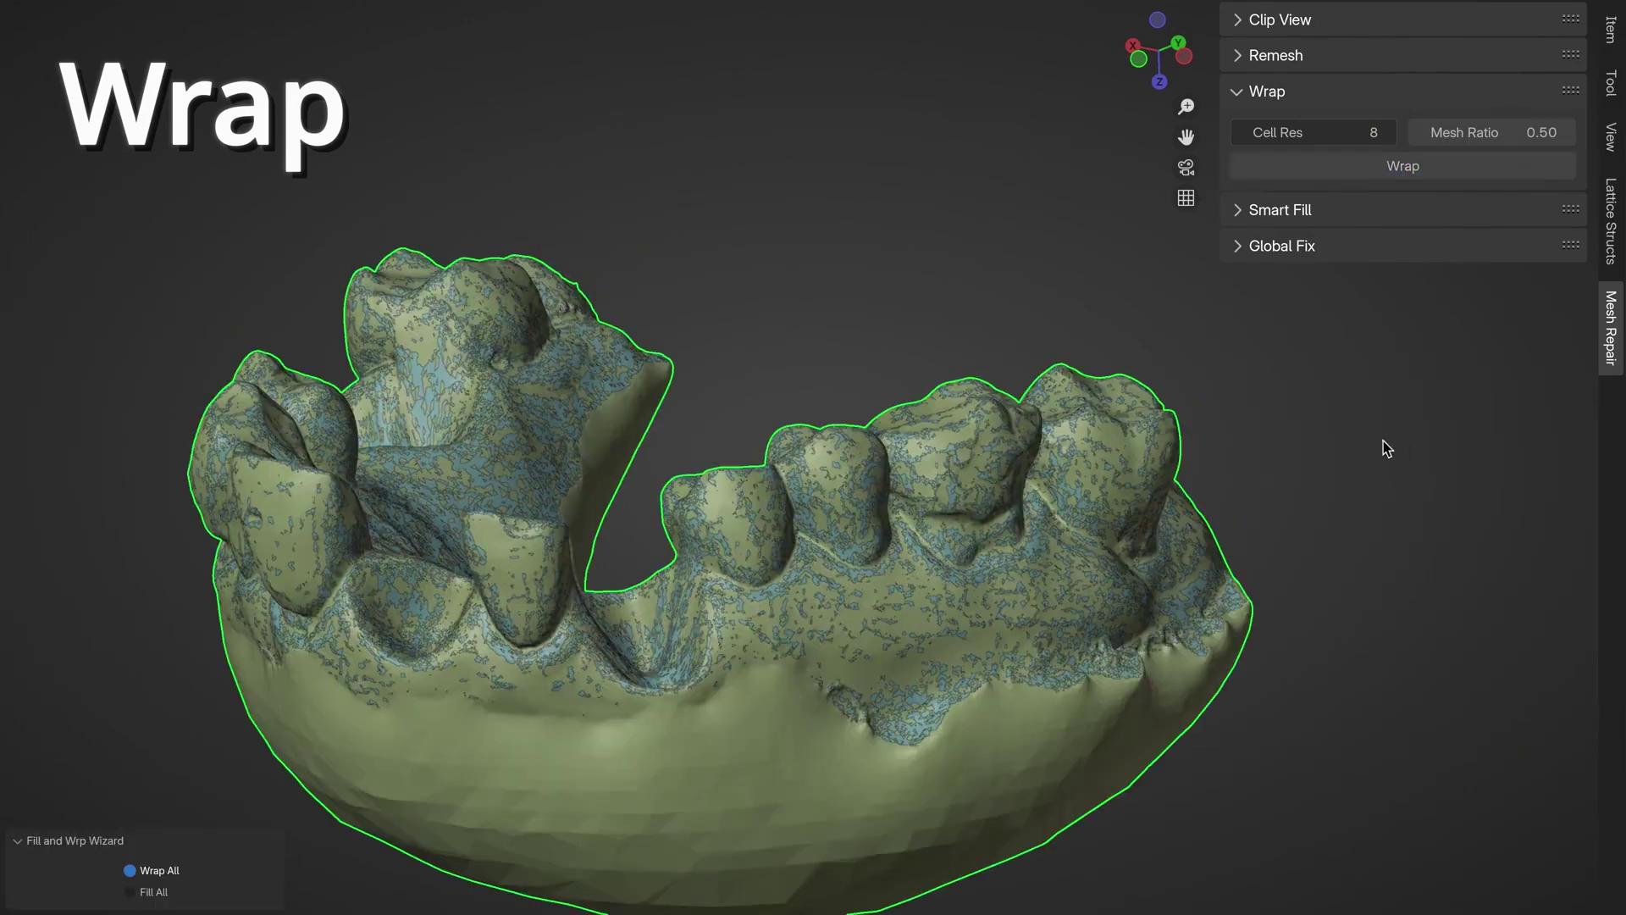
{"action": "mouse_move", "coordinate": [772, 423]}
{"action": "middle_mouse_down", "text": "shift"}
{"action": "mouse_move", "coordinate": [795, 393]}
{"action": "mouse_move", "coordinate": [773, 429]}
{"action": "mouse_move", "coordinate": [787, 429]}
{"action": "middle_mouse_up", "text": "shift"}
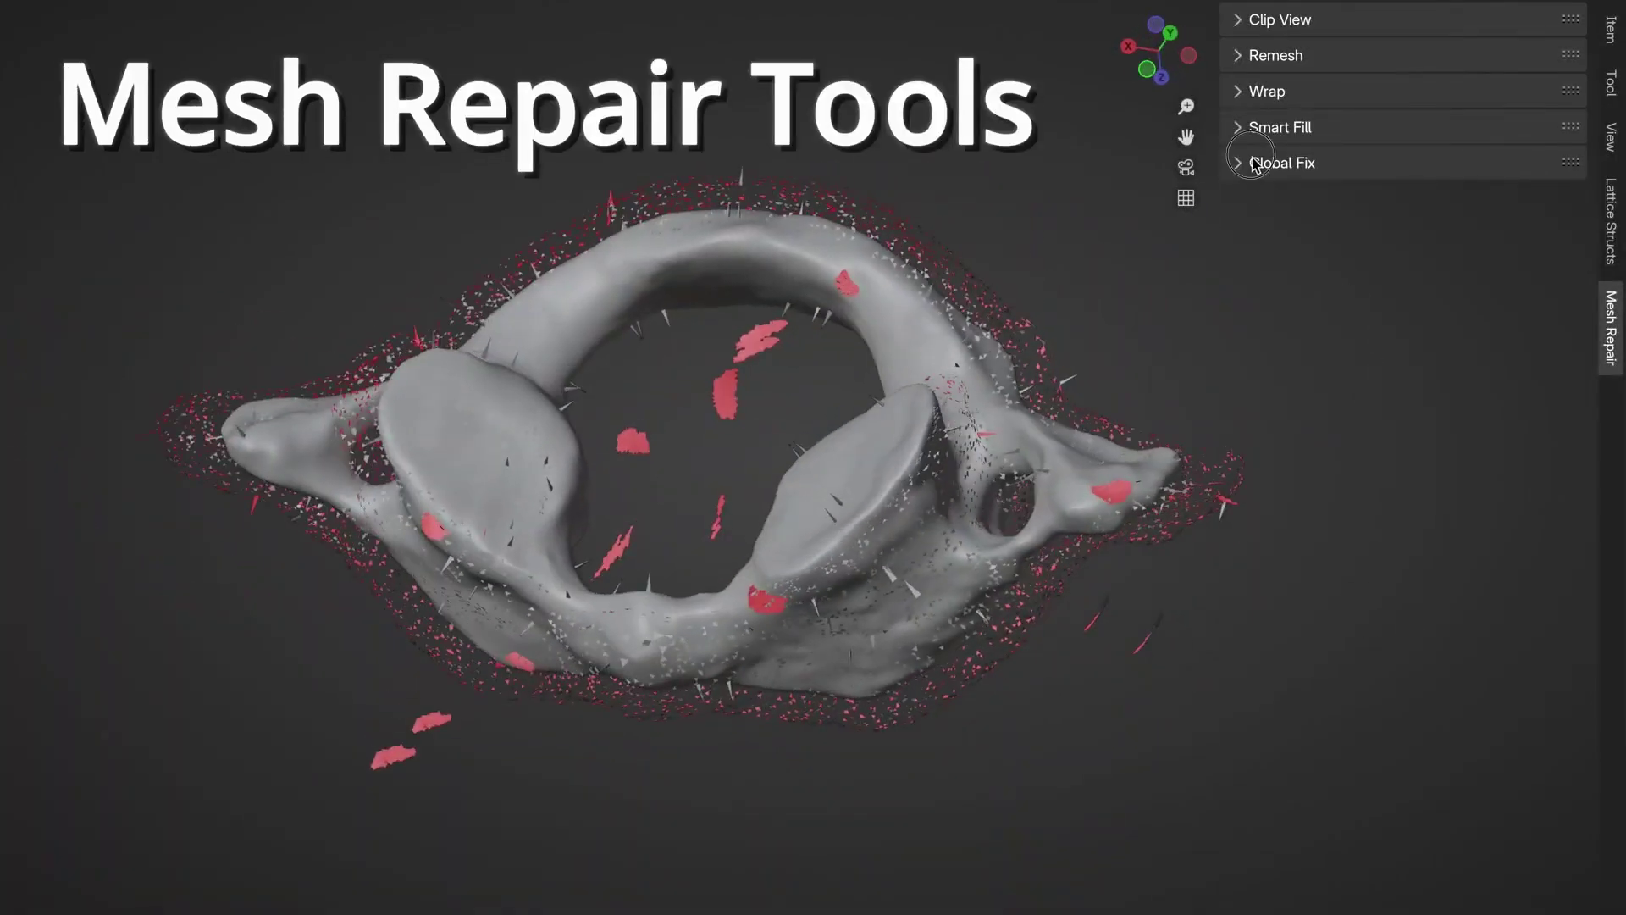
Run Global Fix AutoFix with Face Normal, Smart Fill and Intersect Volumes enabled
{"action": "left_click", "coordinate": [1253, 162]}
{"action": "left_click", "coordinate": [1318, 241]}
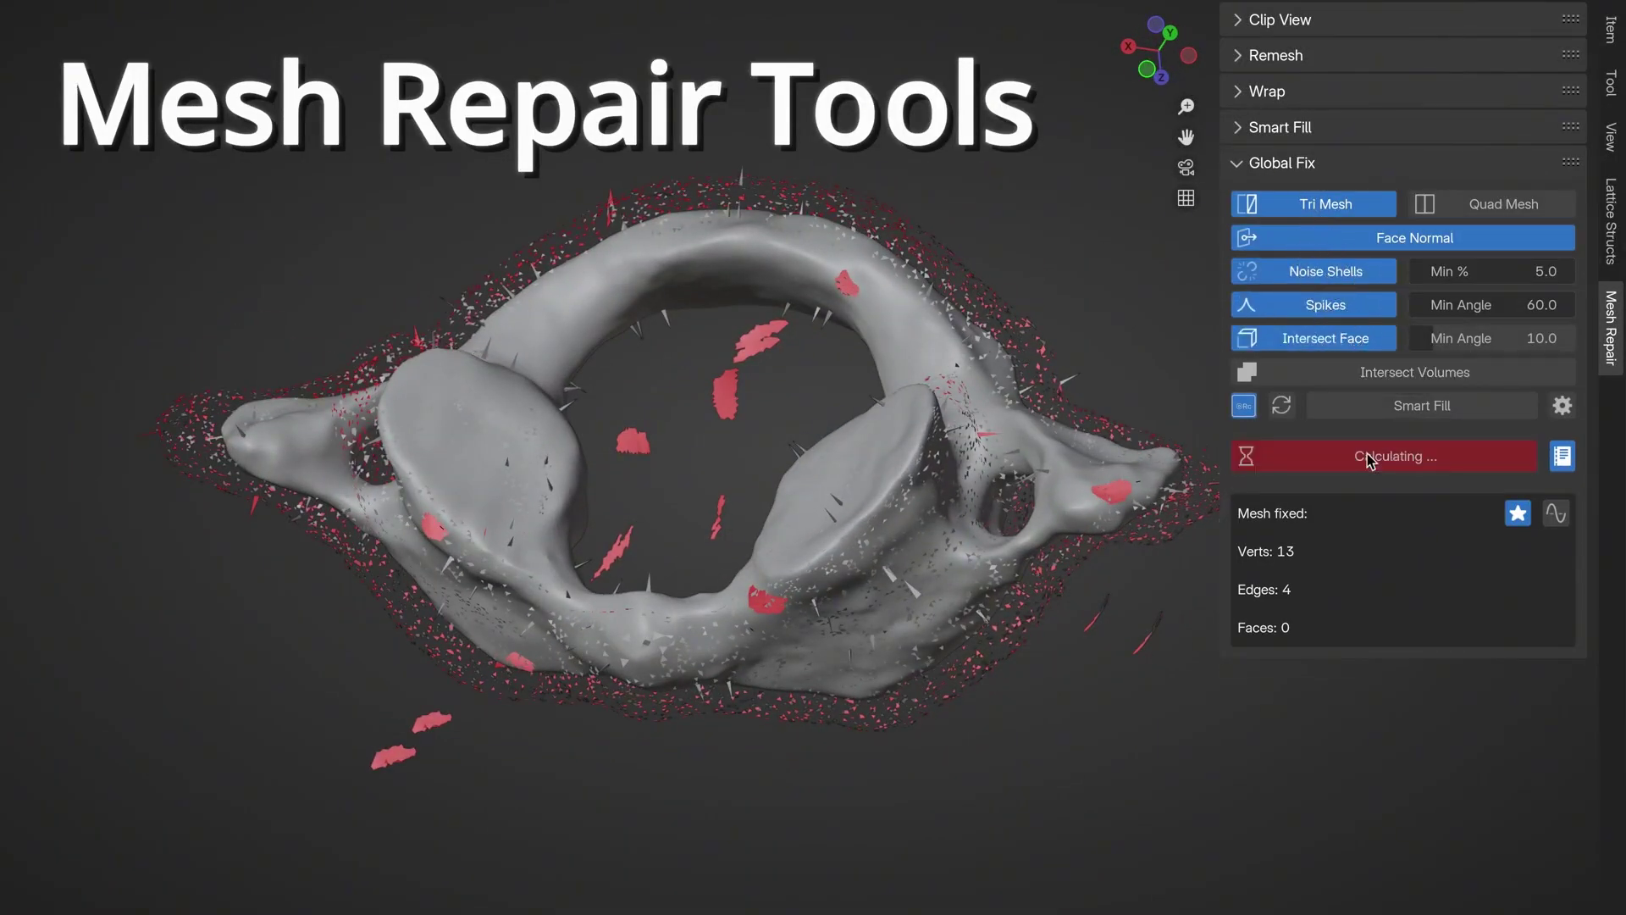
{"action": "middle_click_drag", "start_coordinate": [1089, 480], "coordinate": [729, 581]}
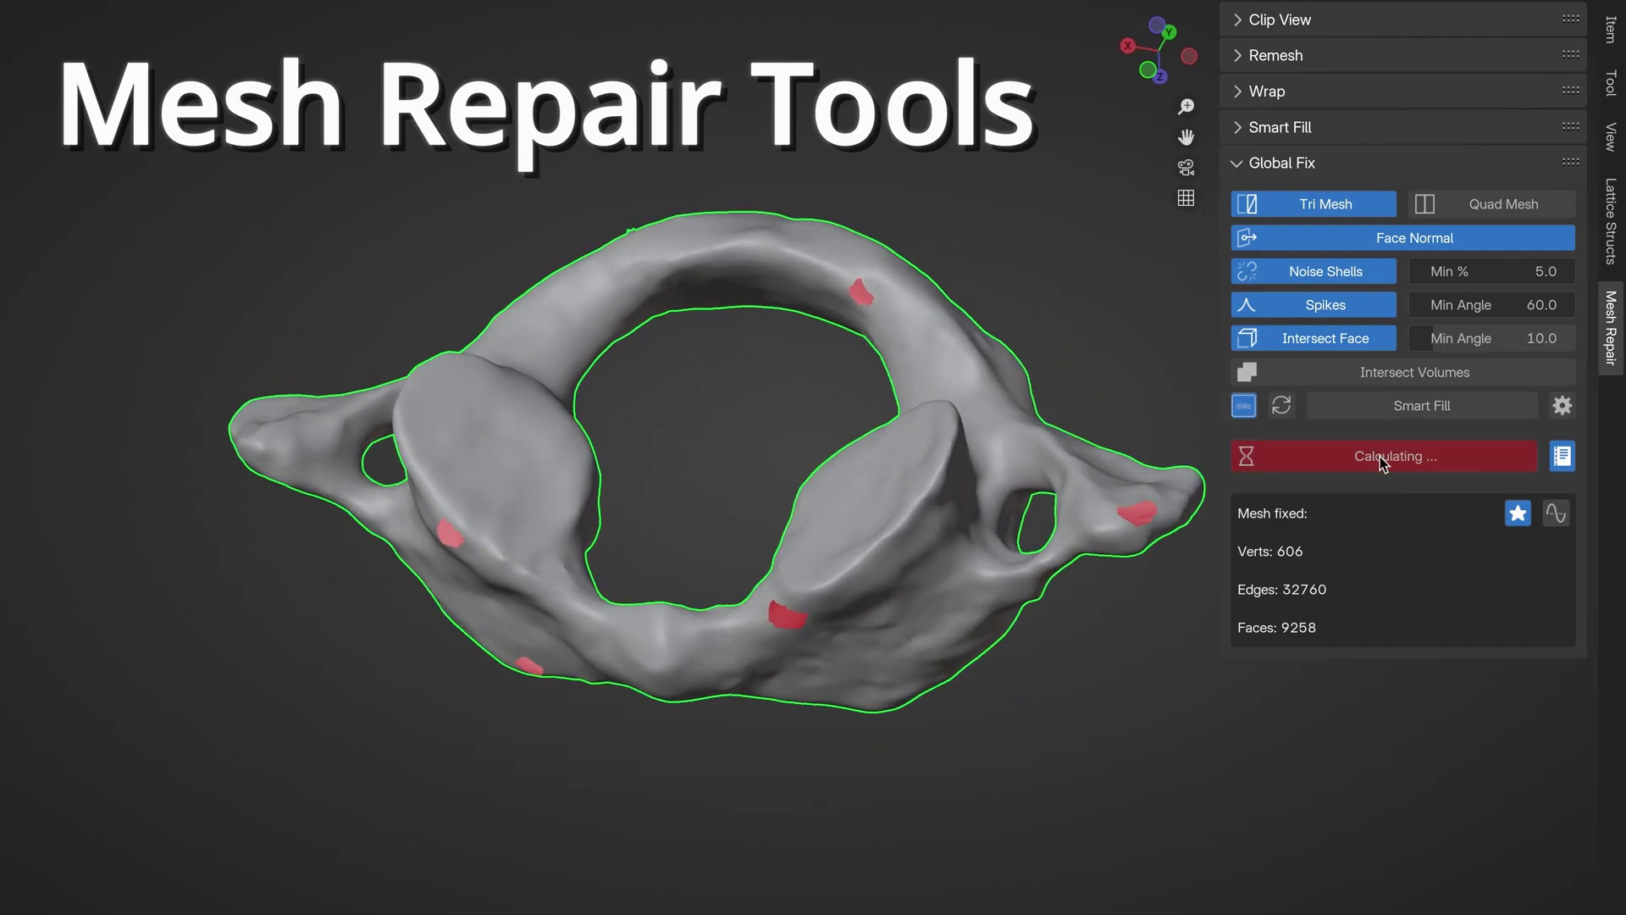
{"action": "left_click", "coordinate": [1379, 456]}
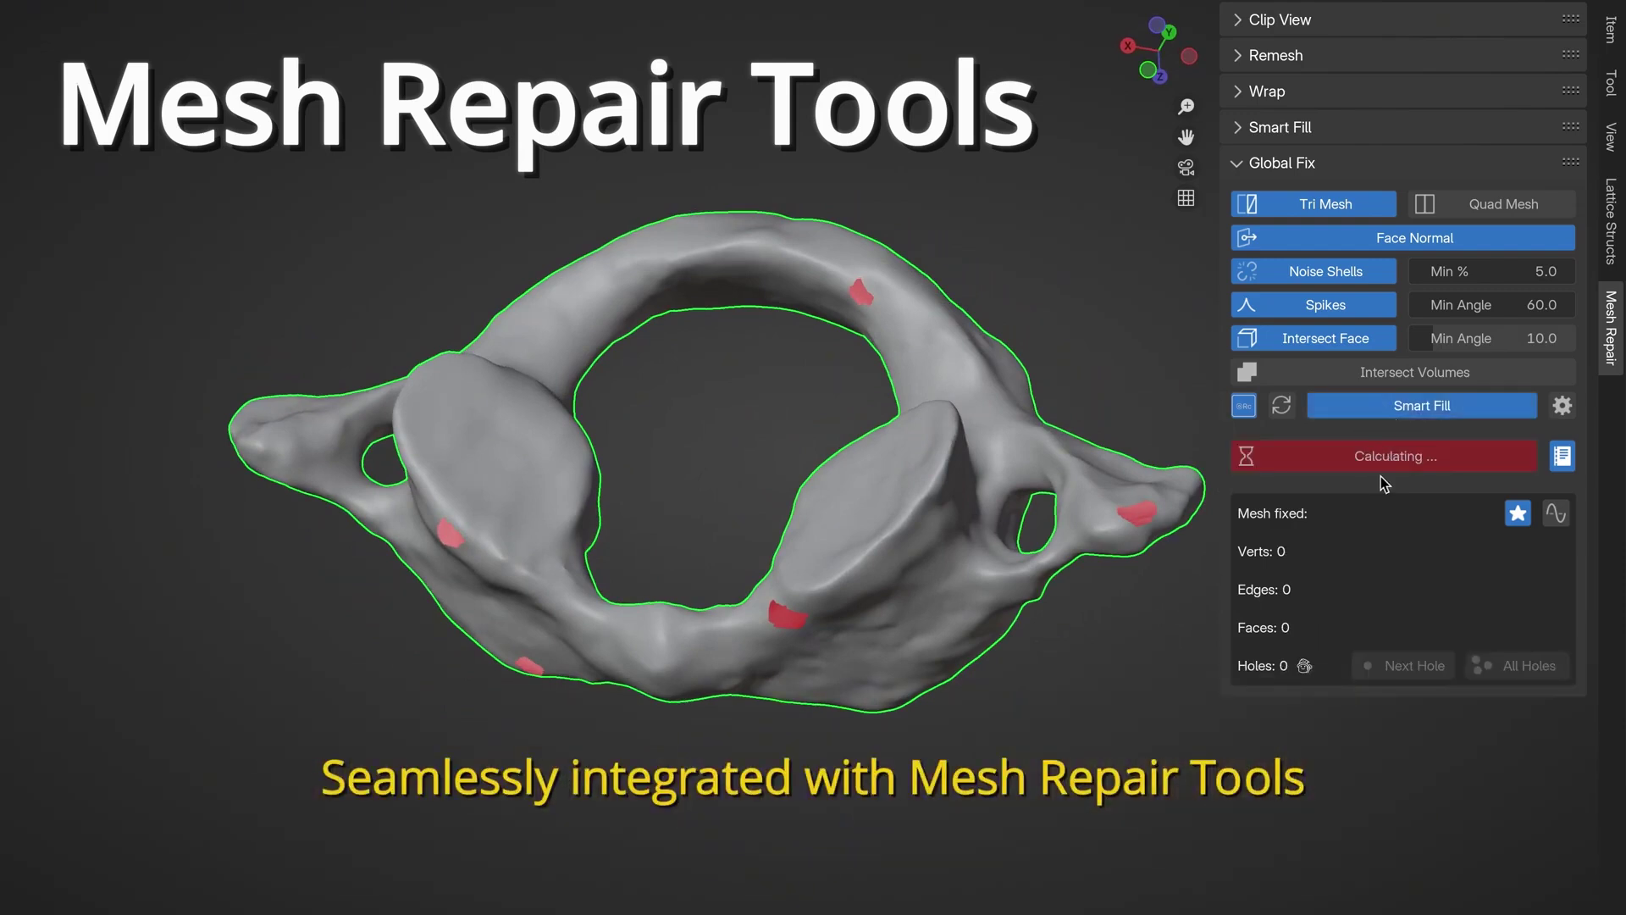
{"action": "left_click", "coordinate": [1382, 375]}
{"action": "left_click", "coordinate": [1374, 457]}
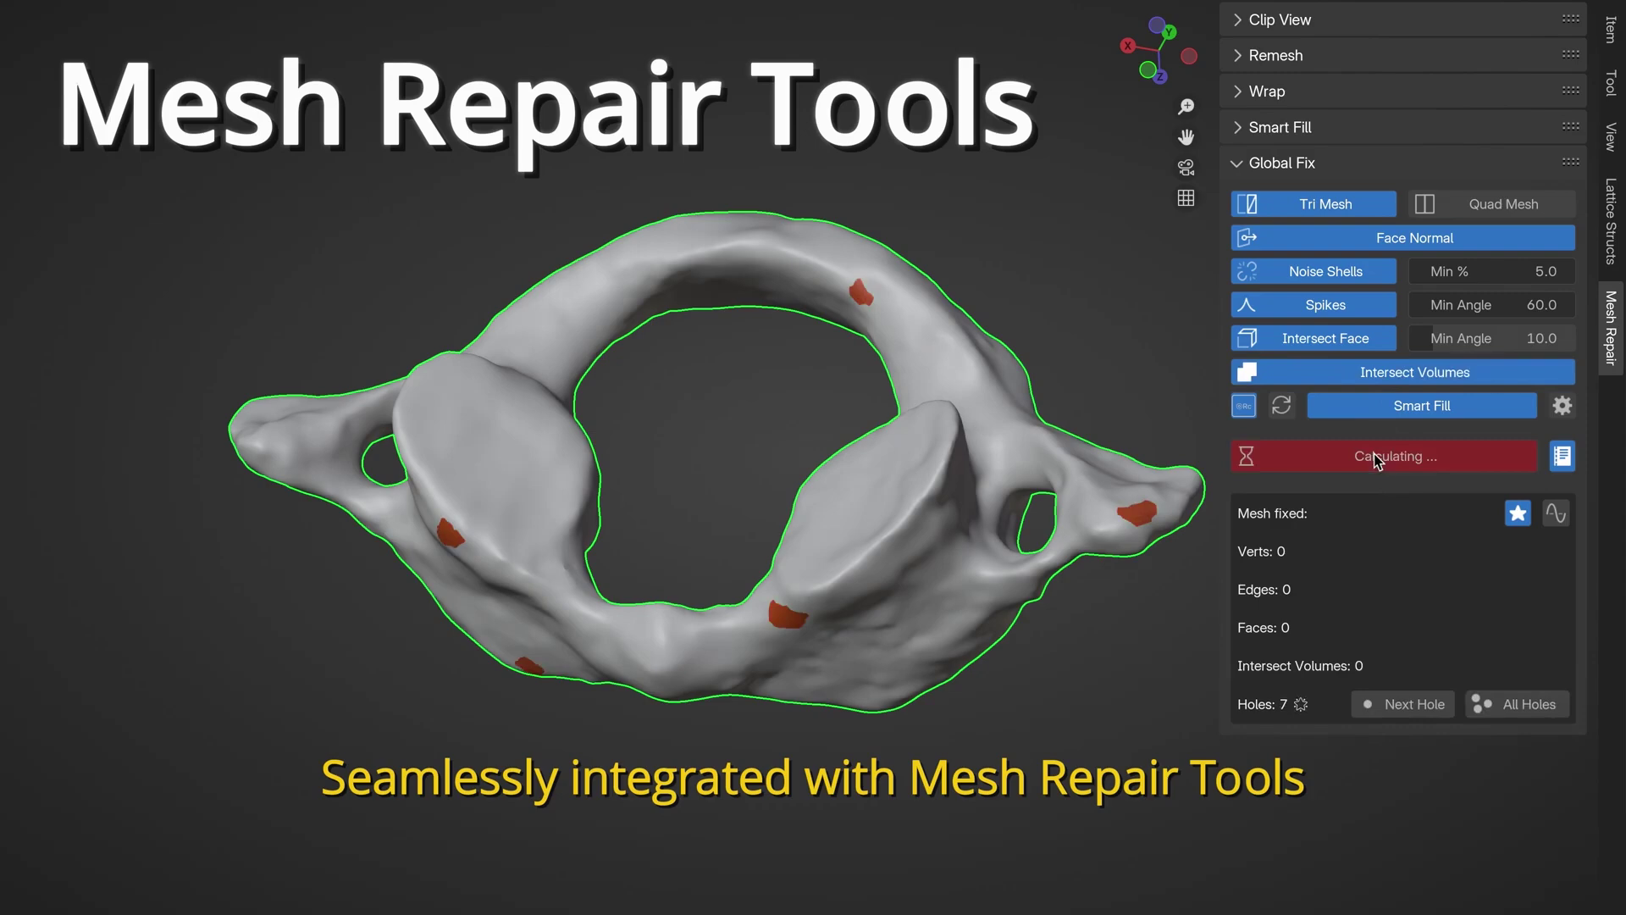
{"action": "middle_click_drag", "start_coordinate": [700, 621], "coordinate": [812, 539]}
In Edit Mode, select All Holes, fill the dark hole and remesh the patch
{"action": "key", "text": "Tab"}
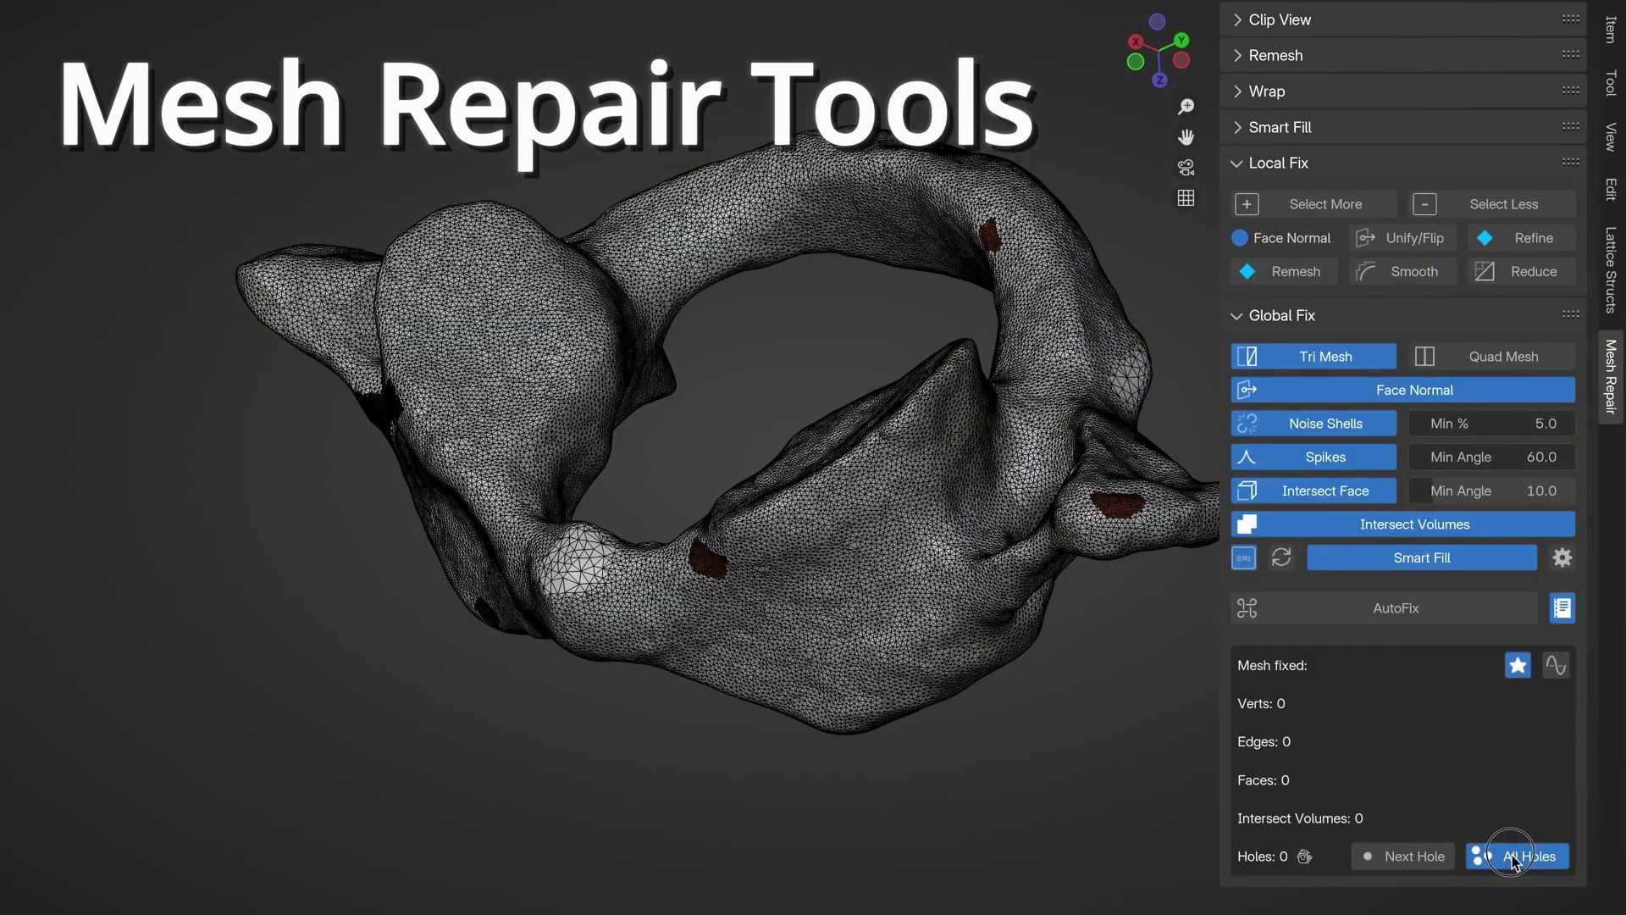
{"action": "left_click", "coordinate": [1514, 857]}
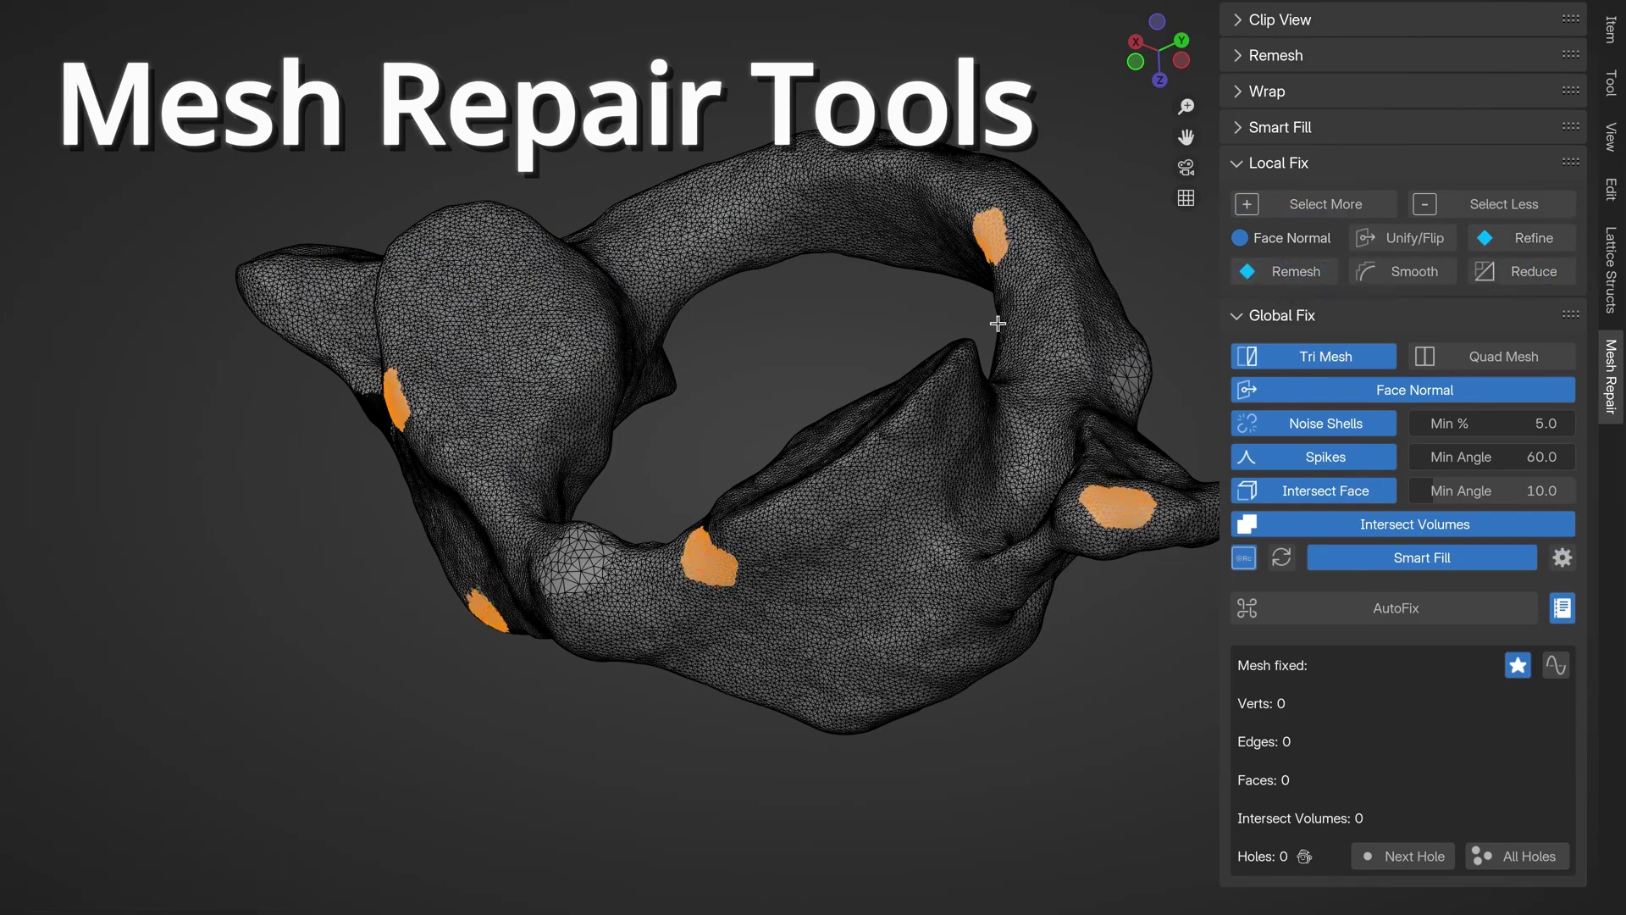
{"action": "middle_click_drag", "start_coordinate": [998, 324], "coordinate": [769, 458]}
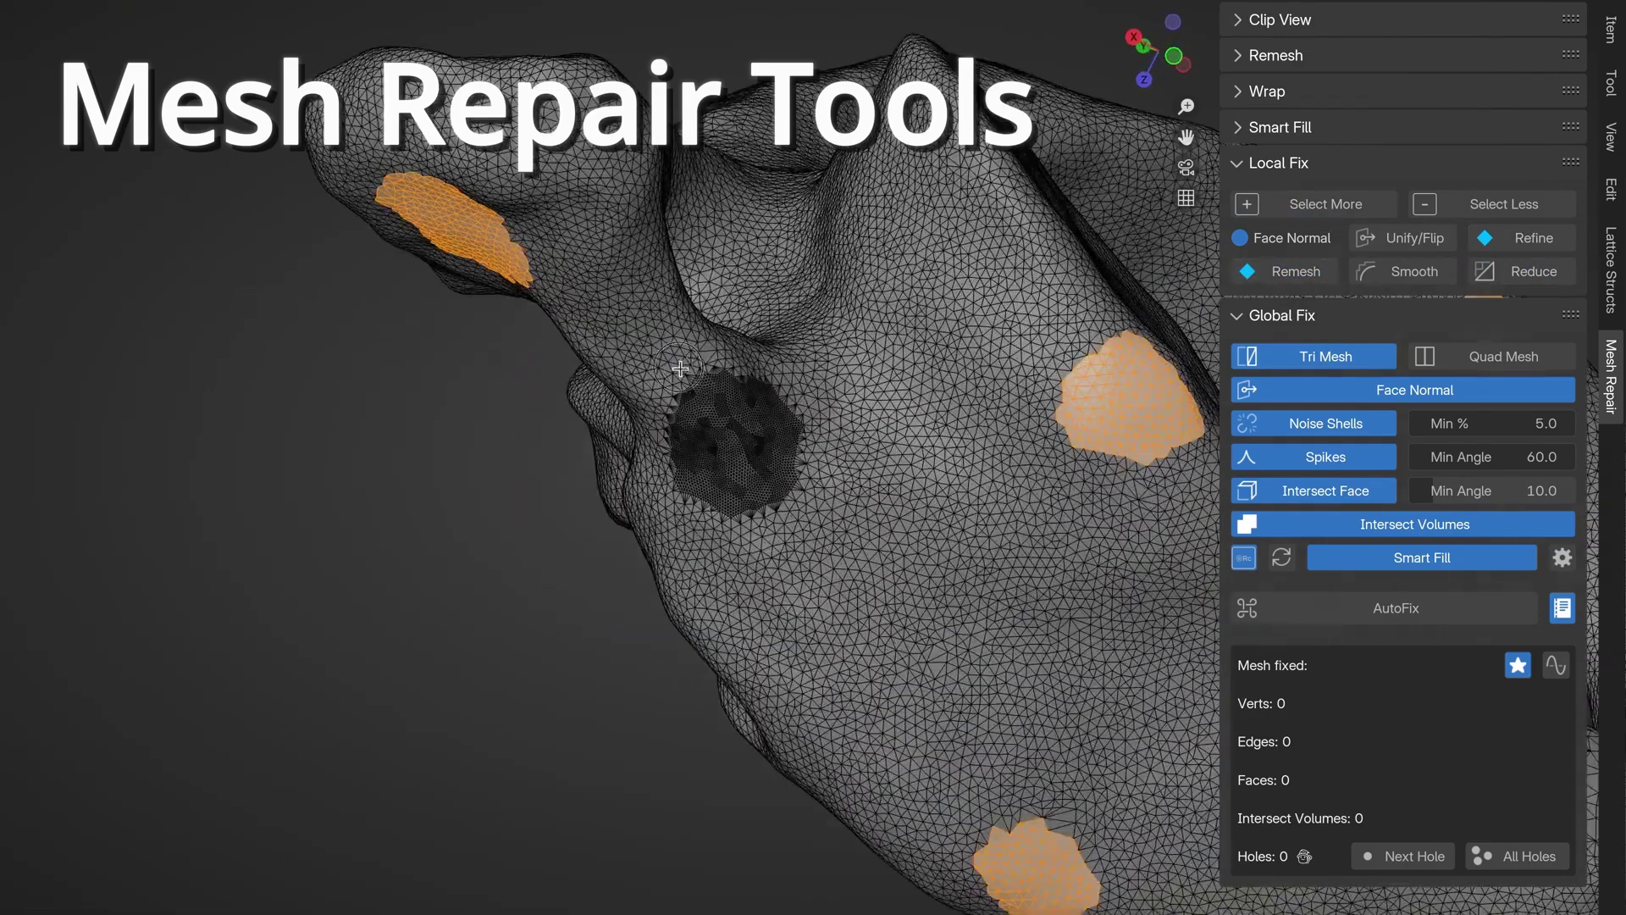
{"action": "left_click", "coordinate": [803, 511]}
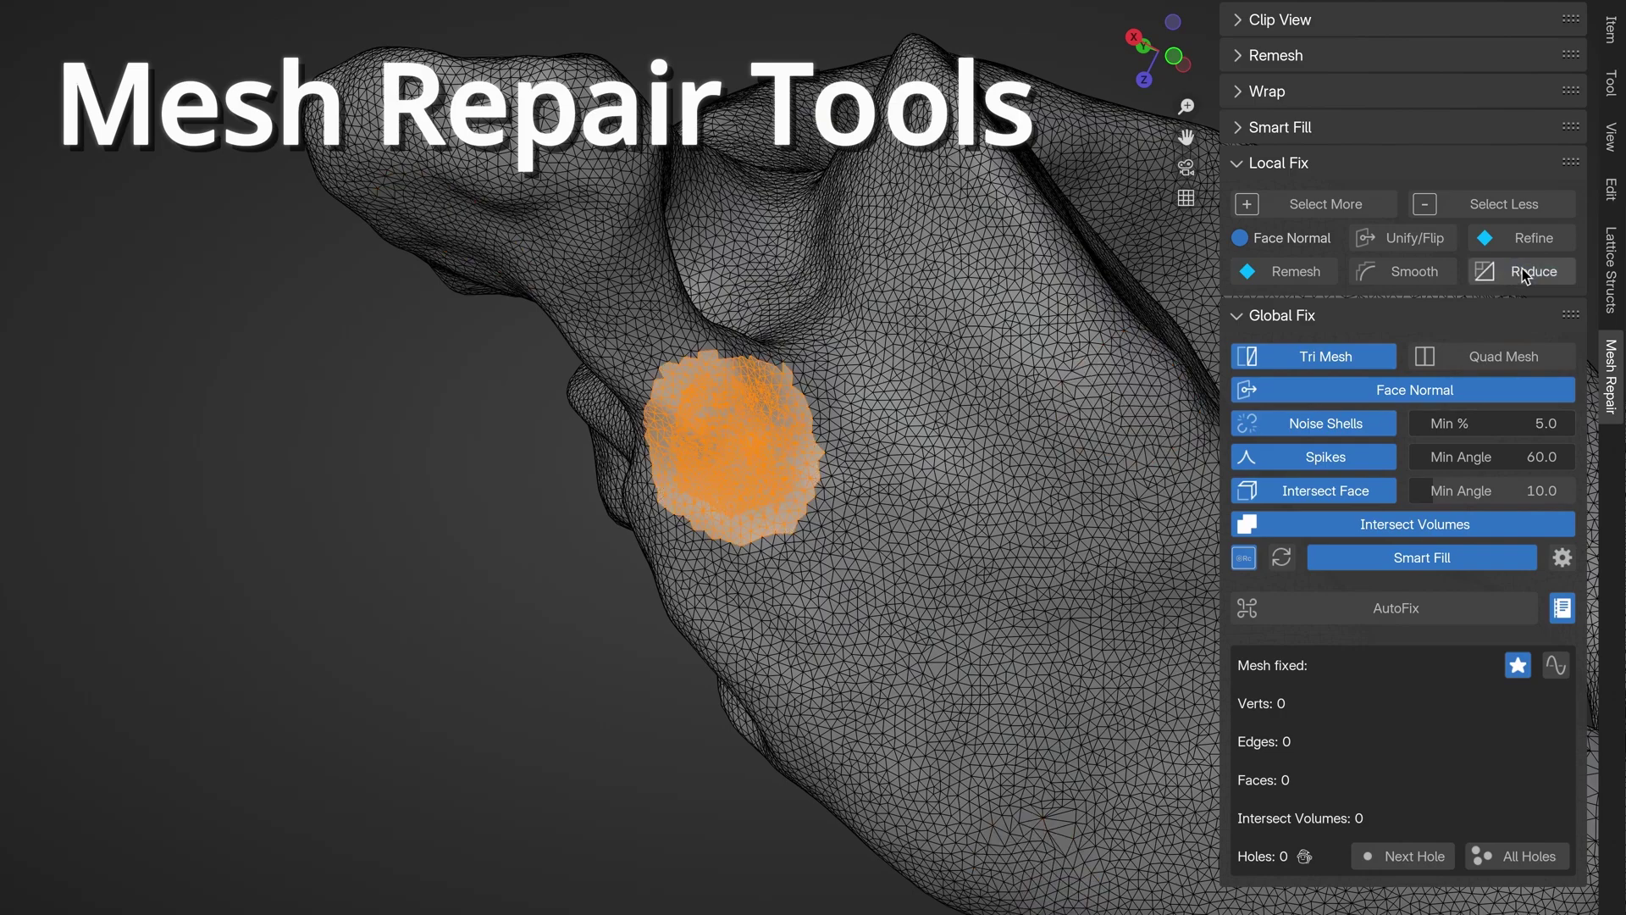
{"action": "left_click", "coordinate": [1293, 273]}
{"action": "middle_click_drag", "start_coordinate": [882, 519], "coordinate": [1349, 250]}
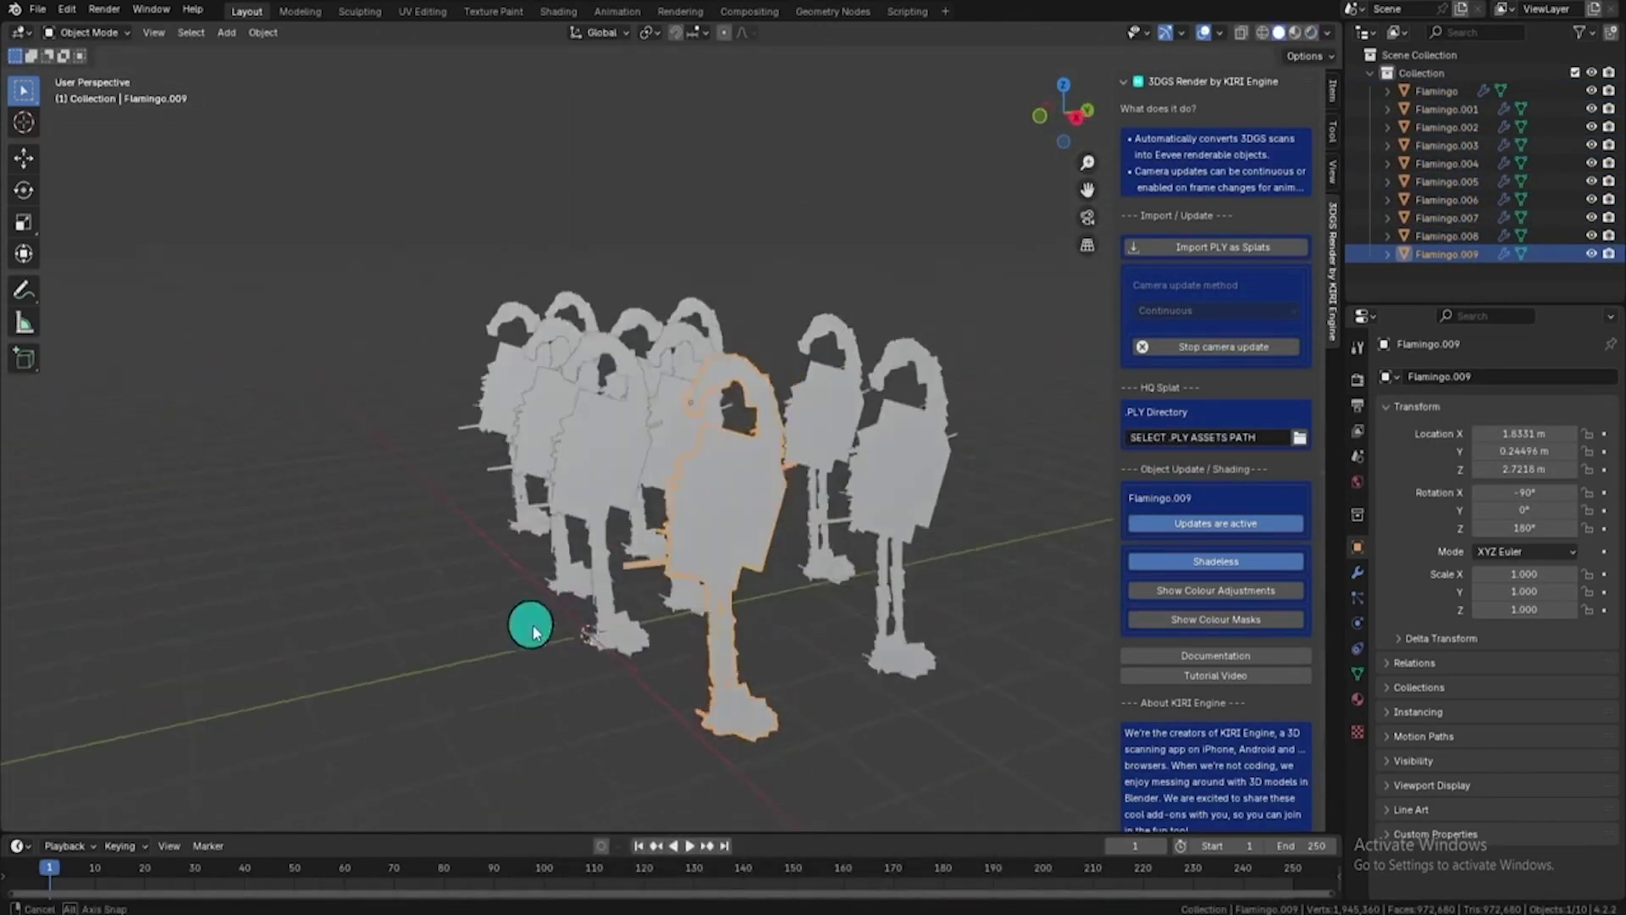
Toggle Stop/Start camera update while orbiting the flamingo splats and the Cubone splat
{"action": "middle_click_drag", "start_coordinate": [531, 631], "coordinate": [808, 590]}
{"action": "left_click", "coordinate": [1179, 344]}
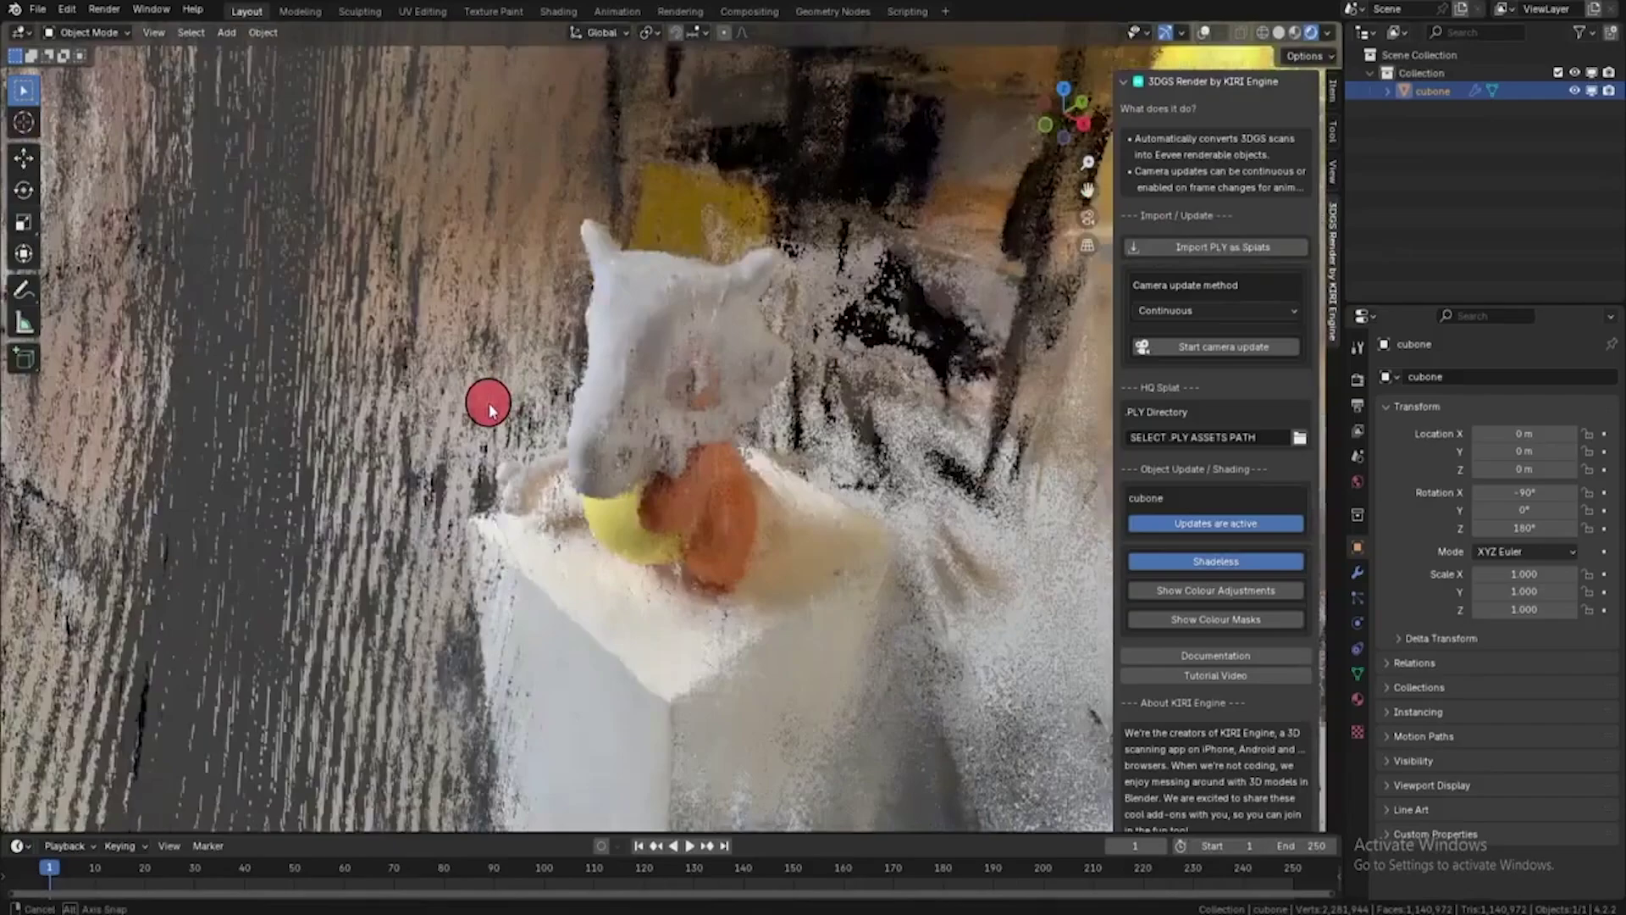
{"action": "left_click", "coordinate": [1267, 348]}
{"action": "middle_click_drag", "start_coordinate": [1267, 348], "coordinate": [831, 591]}
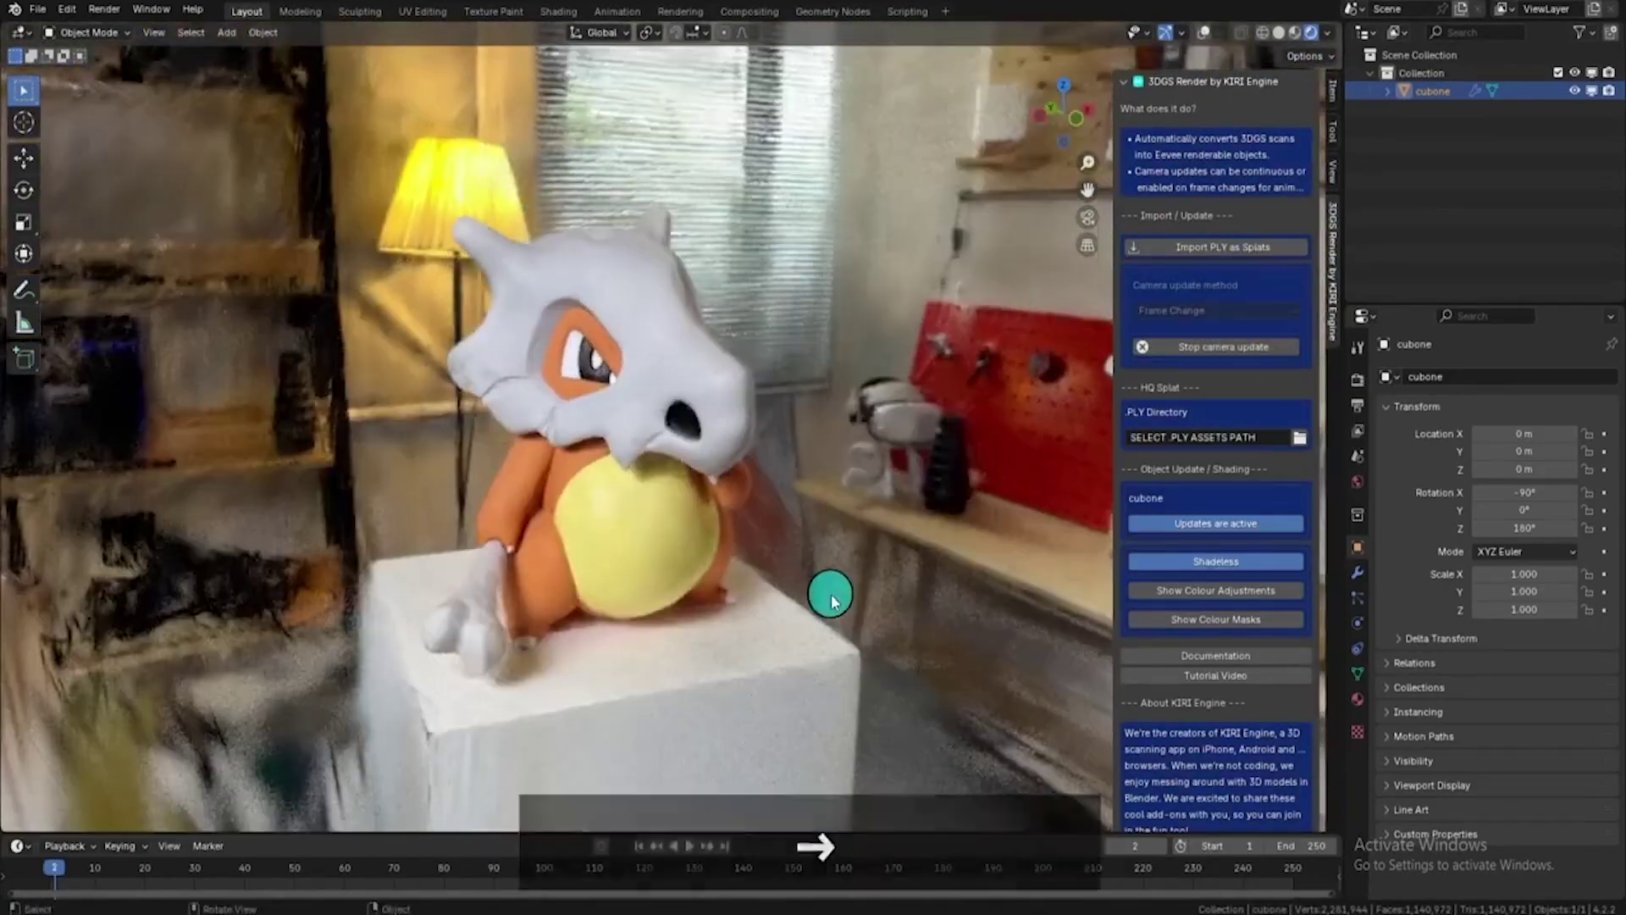
{"action": "left_click", "coordinate": [1240, 347]}
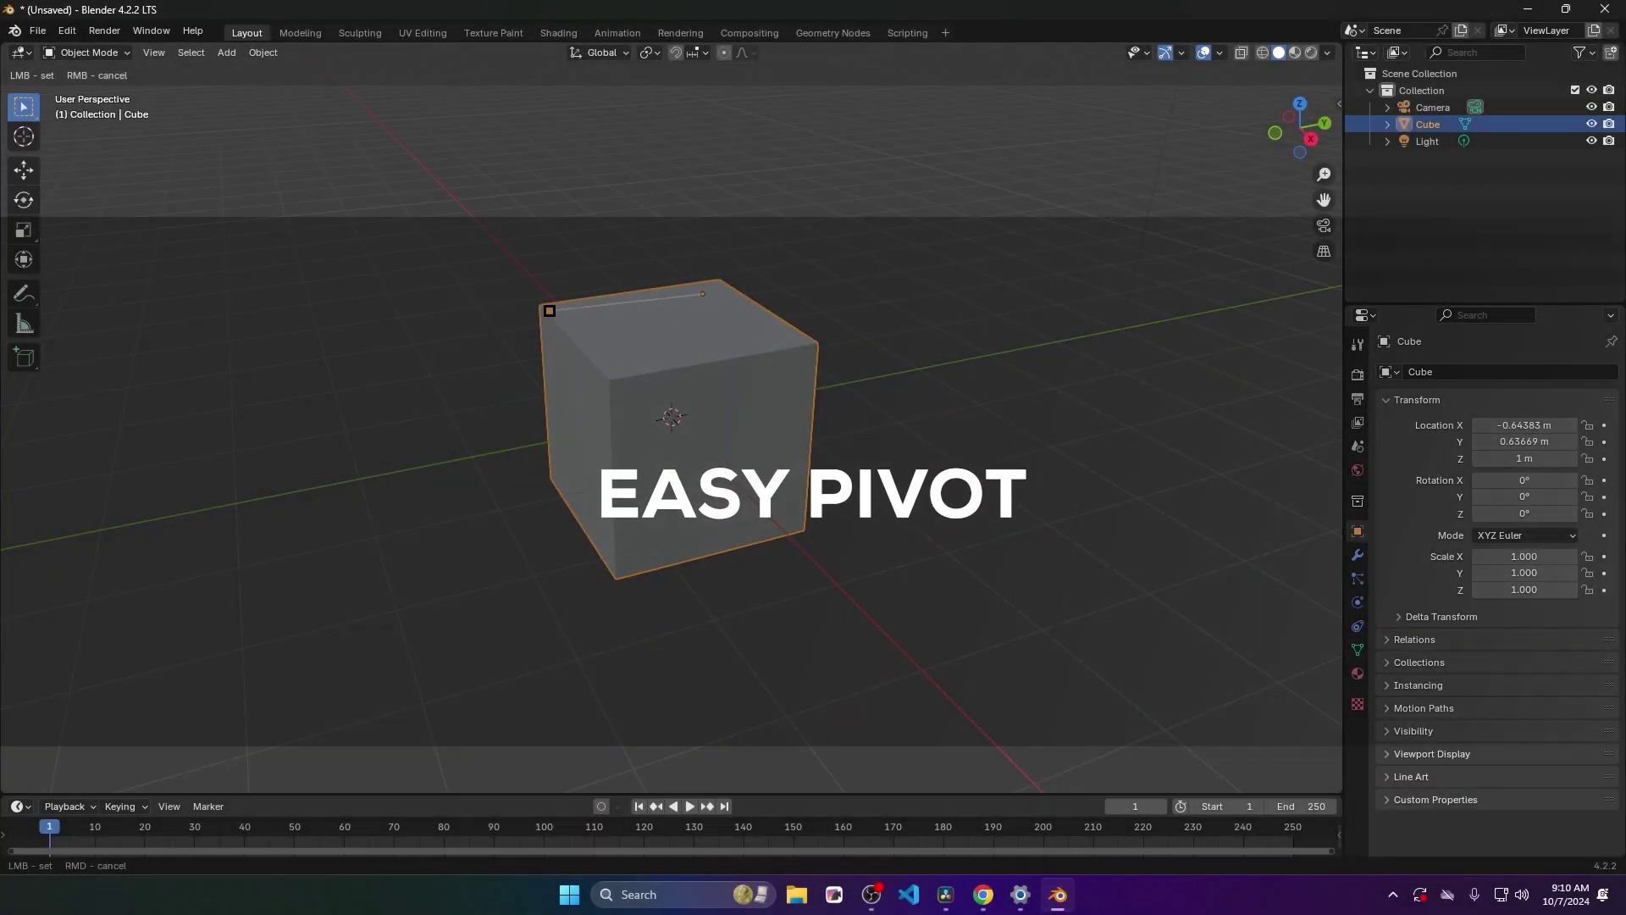
Set an Easy Pivot on the cube's bottom corner and scale the cube around it to 0.918
{"action": "key", "text": "s"}
{"action": "left_click", "coordinate": [663, 358]}
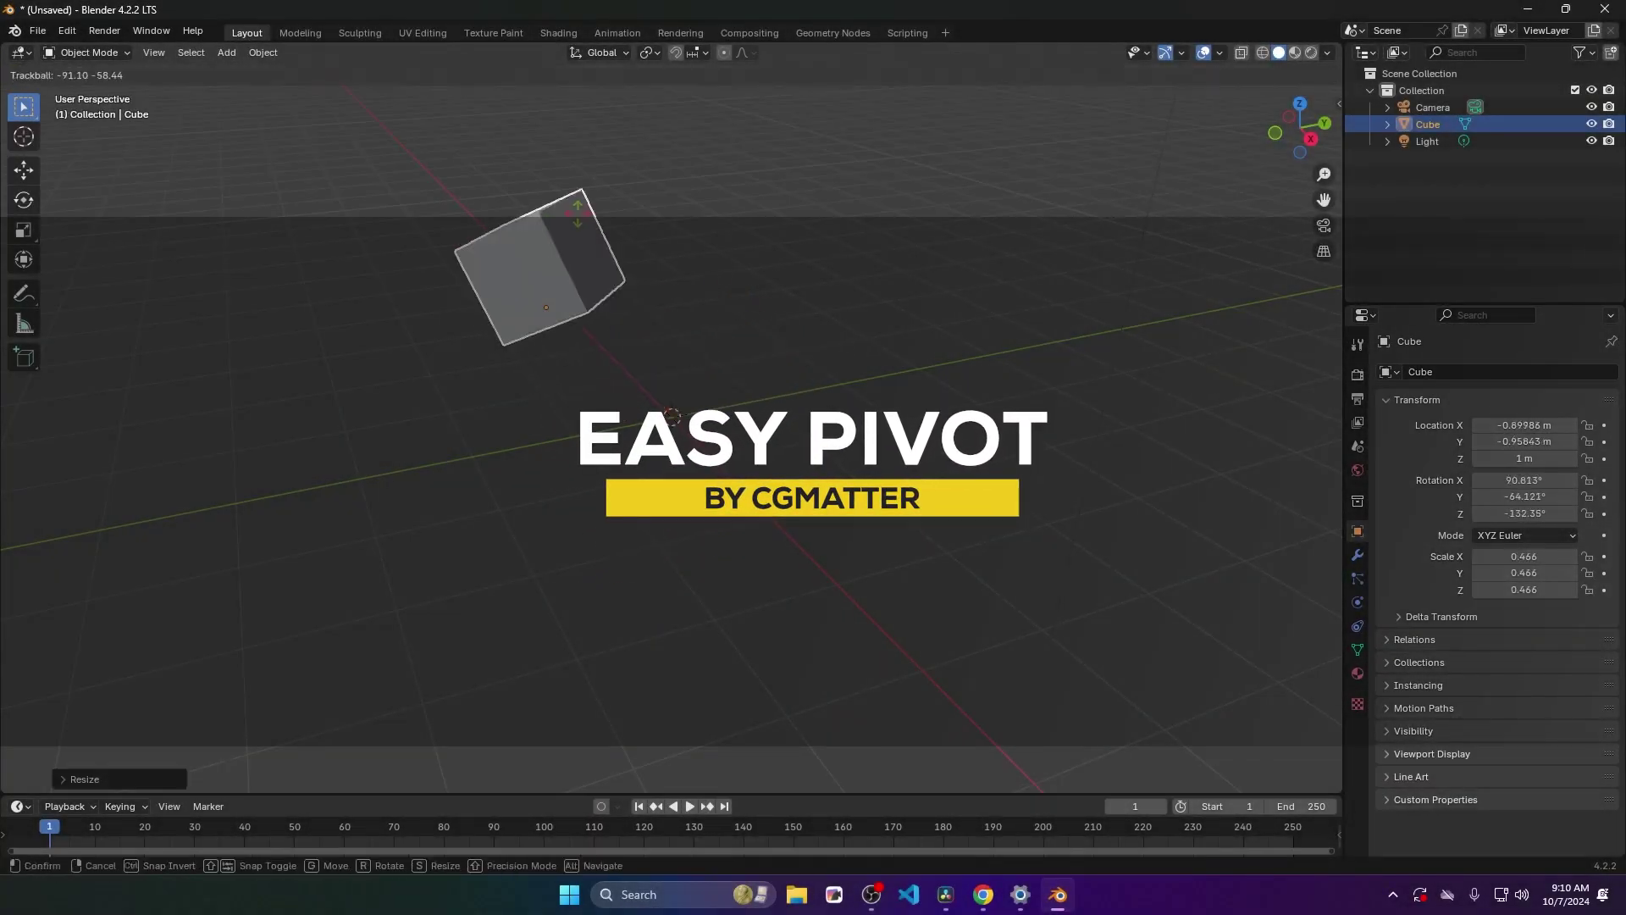
{"action": "right_click", "coordinate": [684, 268]}
{"action": "left_click", "coordinate": [720, 279]}
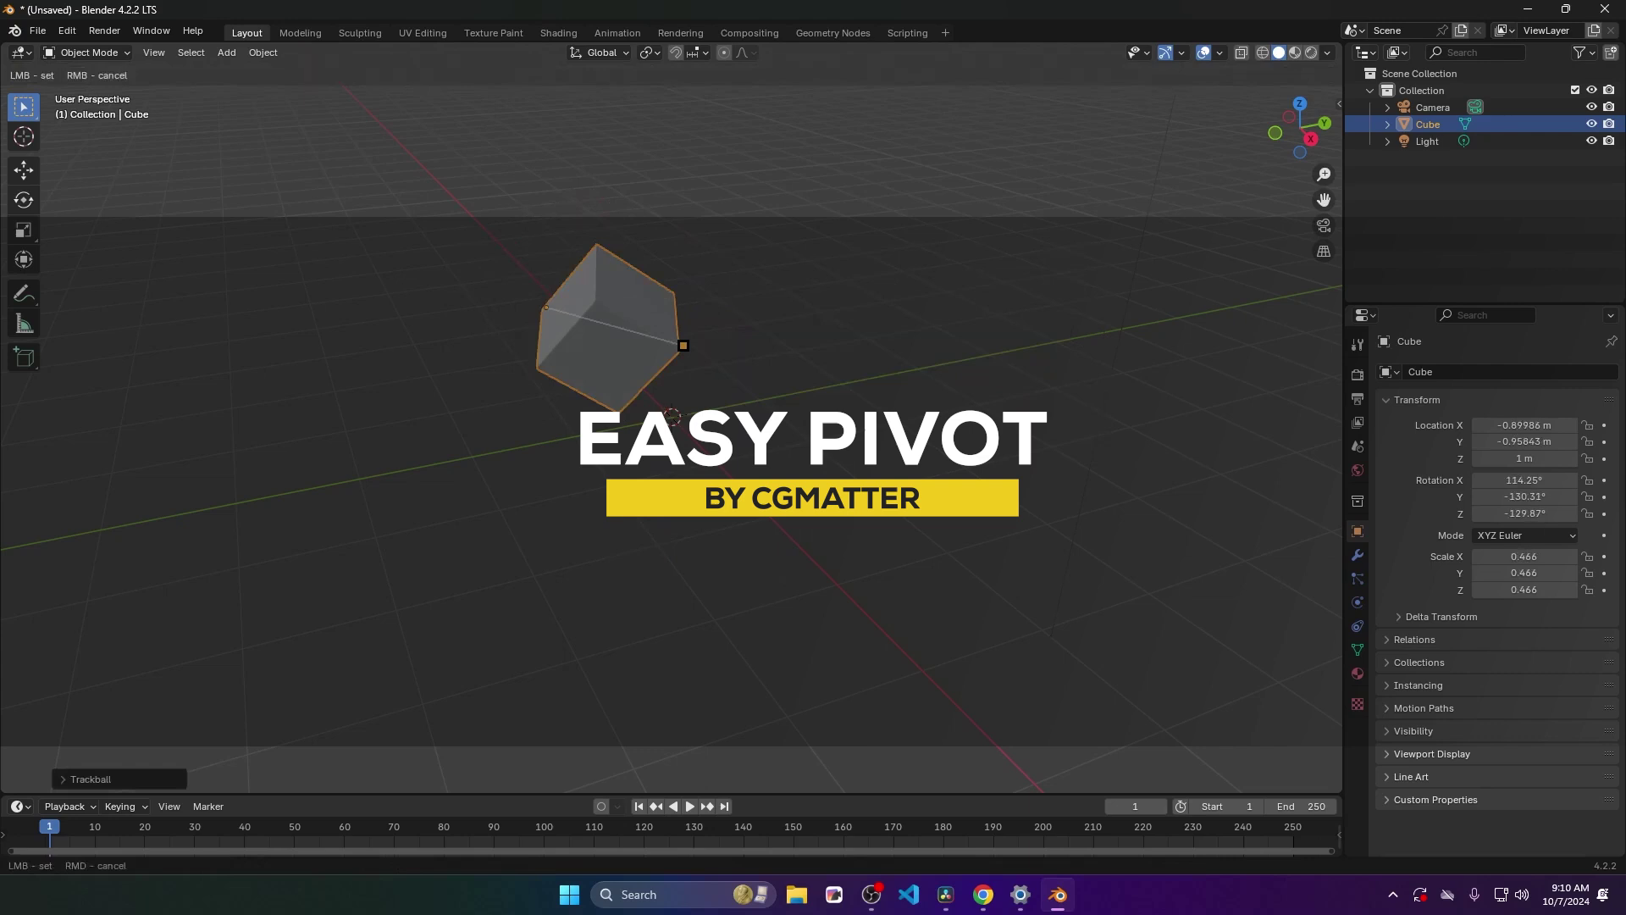
{"action": "left_click", "coordinate": [618, 410]}
{"action": "key", "text": "s"}
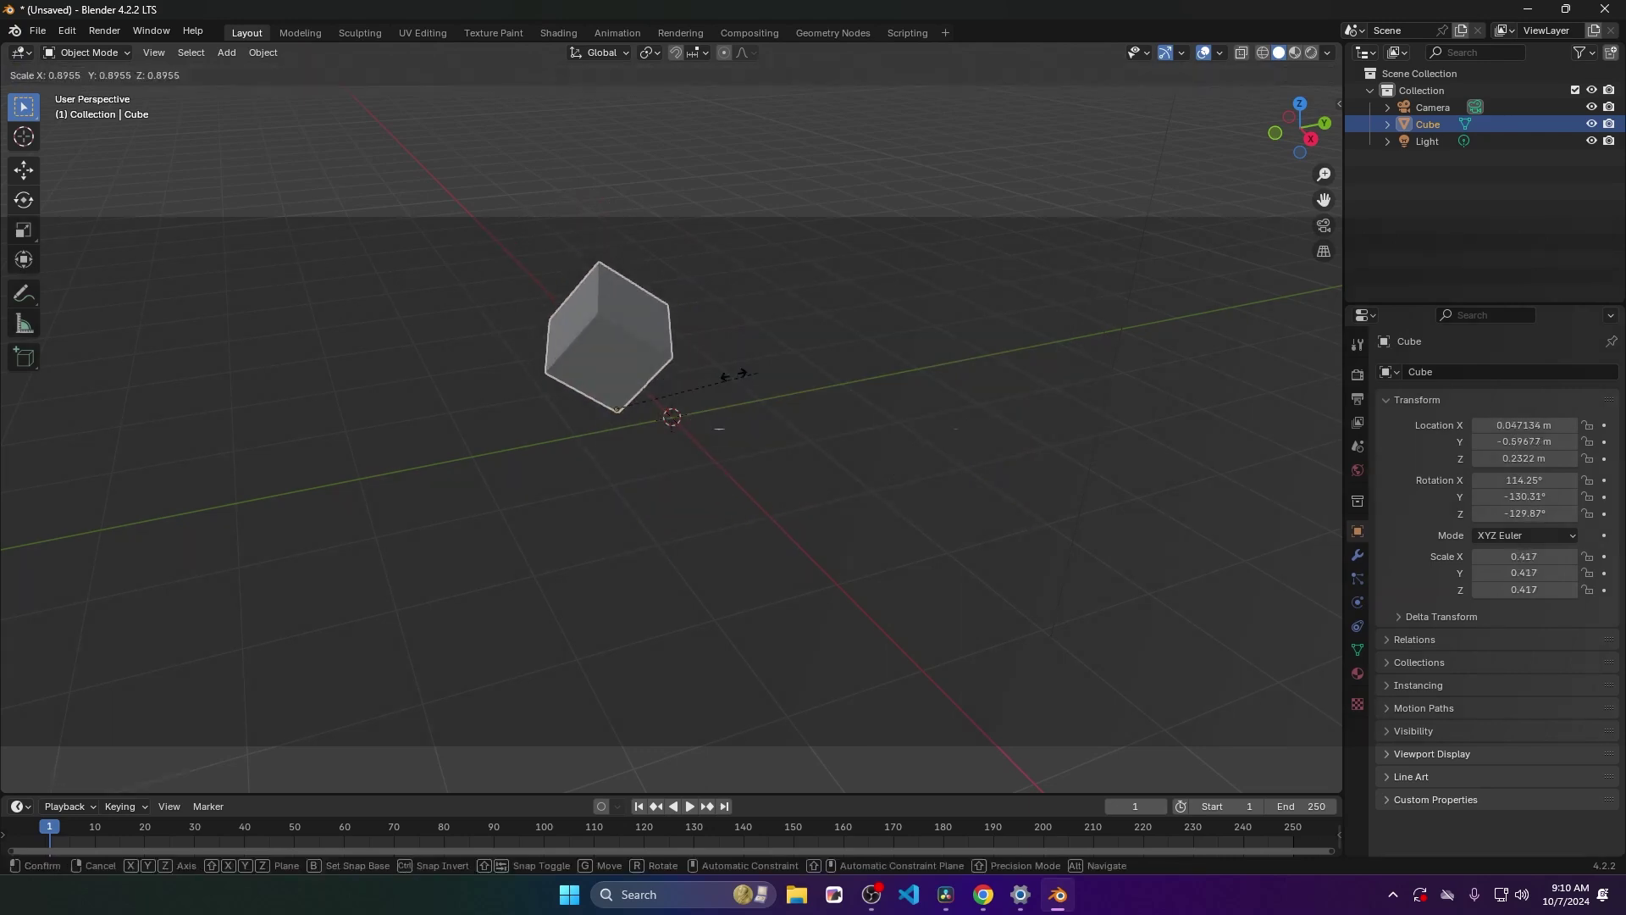
{"action": "left_click", "coordinate": [659, 371]}
{"action": "key", "text": "s"}
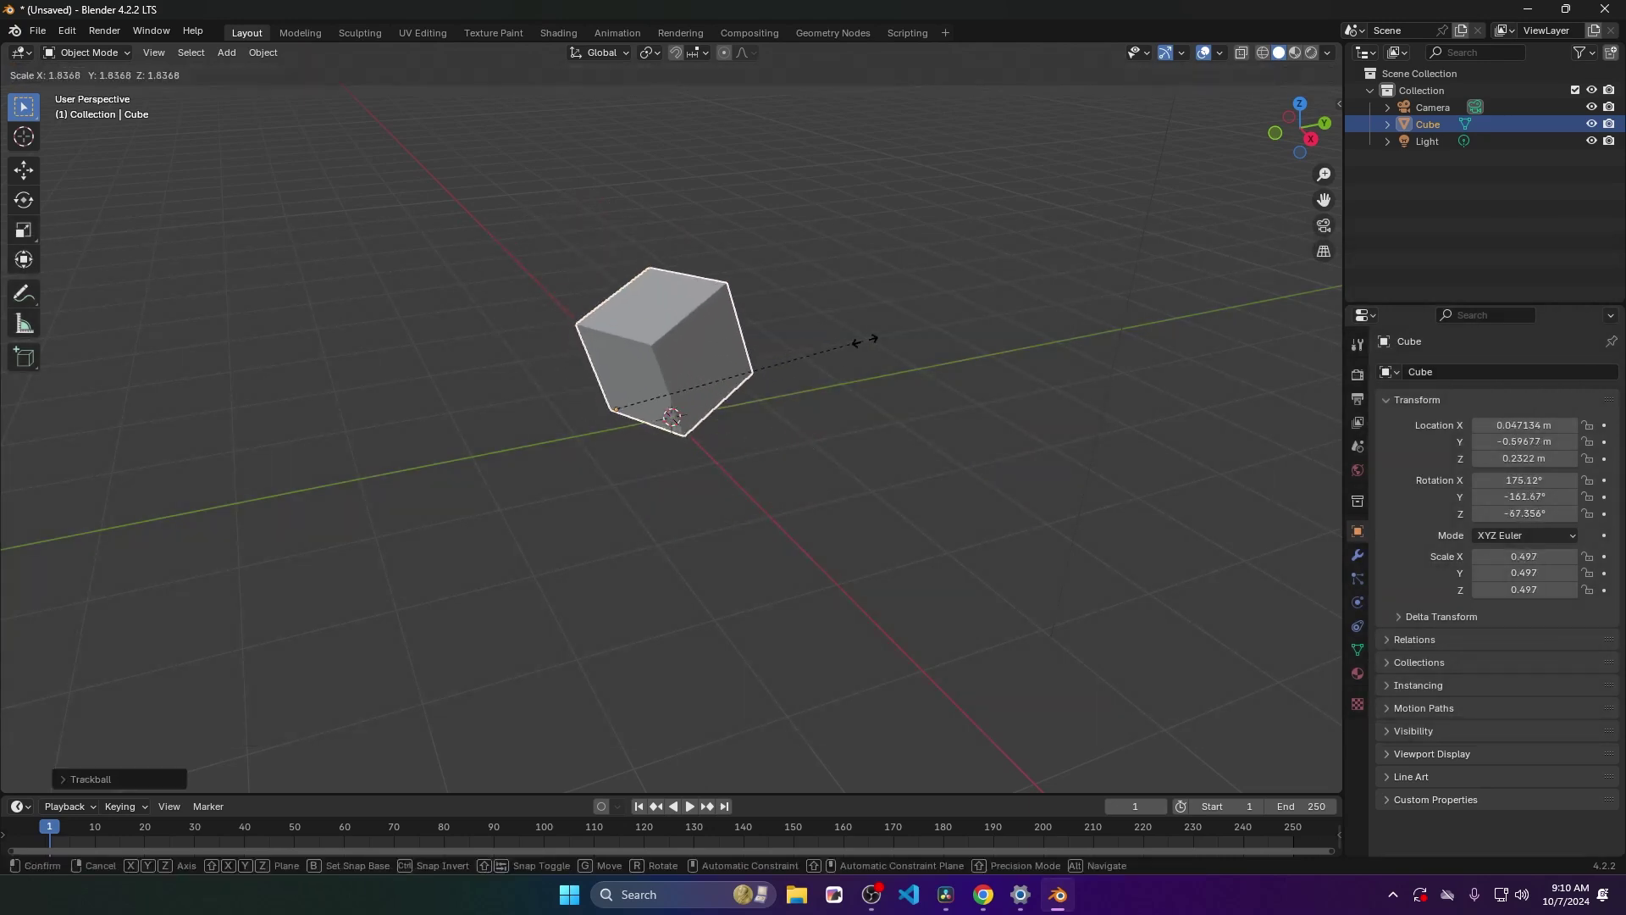
{"action": "left_click", "coordinate": [754, 382]}
Switch the cube into Edit Mode and start Easy Pivot from the context menu
{"action": "middle_click_drag", "start_coordinate": [725, 302], "coordinate": [745, 378], "text": "shift"}
{"action": "key", "text": "Tab"}
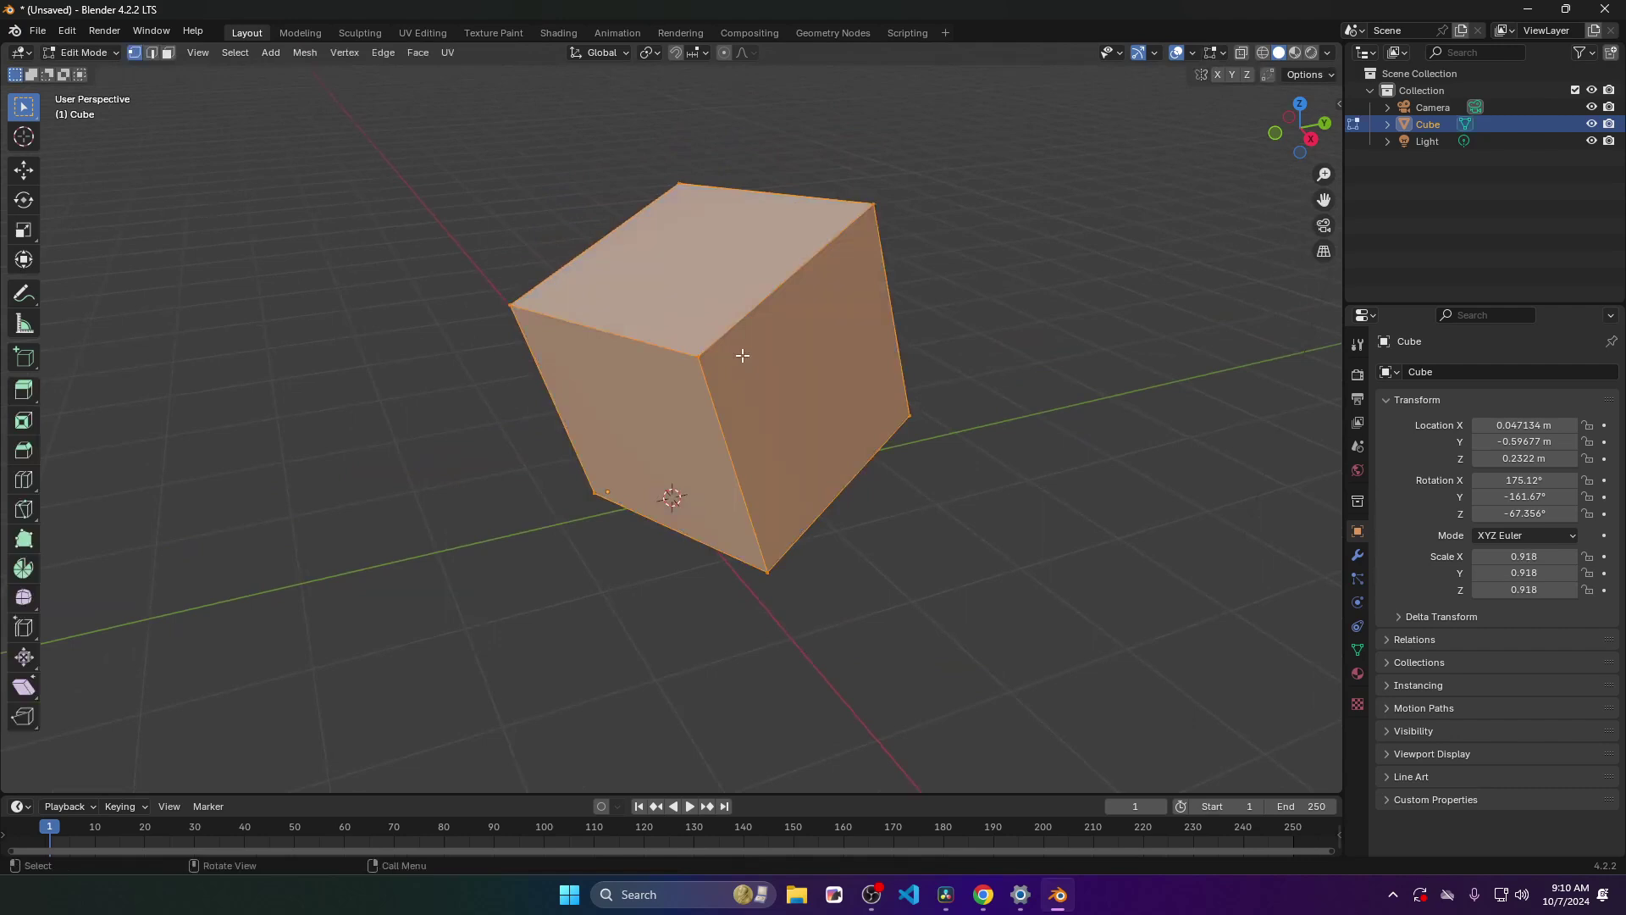
{"action": "right_click", "coordinate": [742, 355]}
{"action": "left_click", "coordinate": [847, 533]}
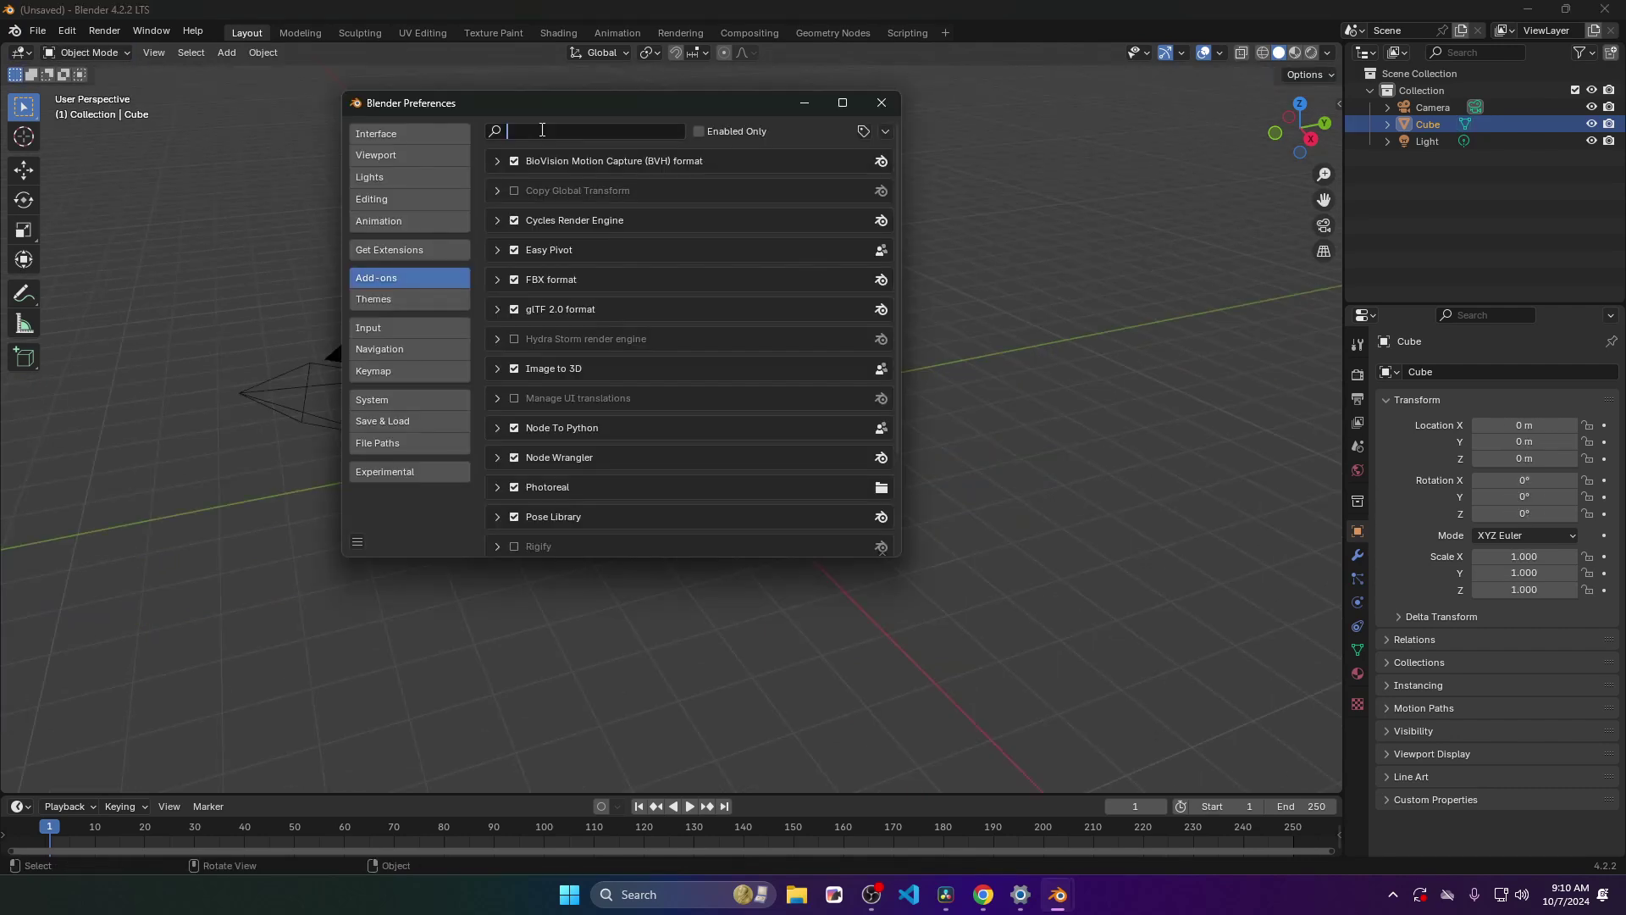
Search the add-ons for 'eas' to find Easy Pivot, then view the Interface page
{"action": "type", "text": "eras"}
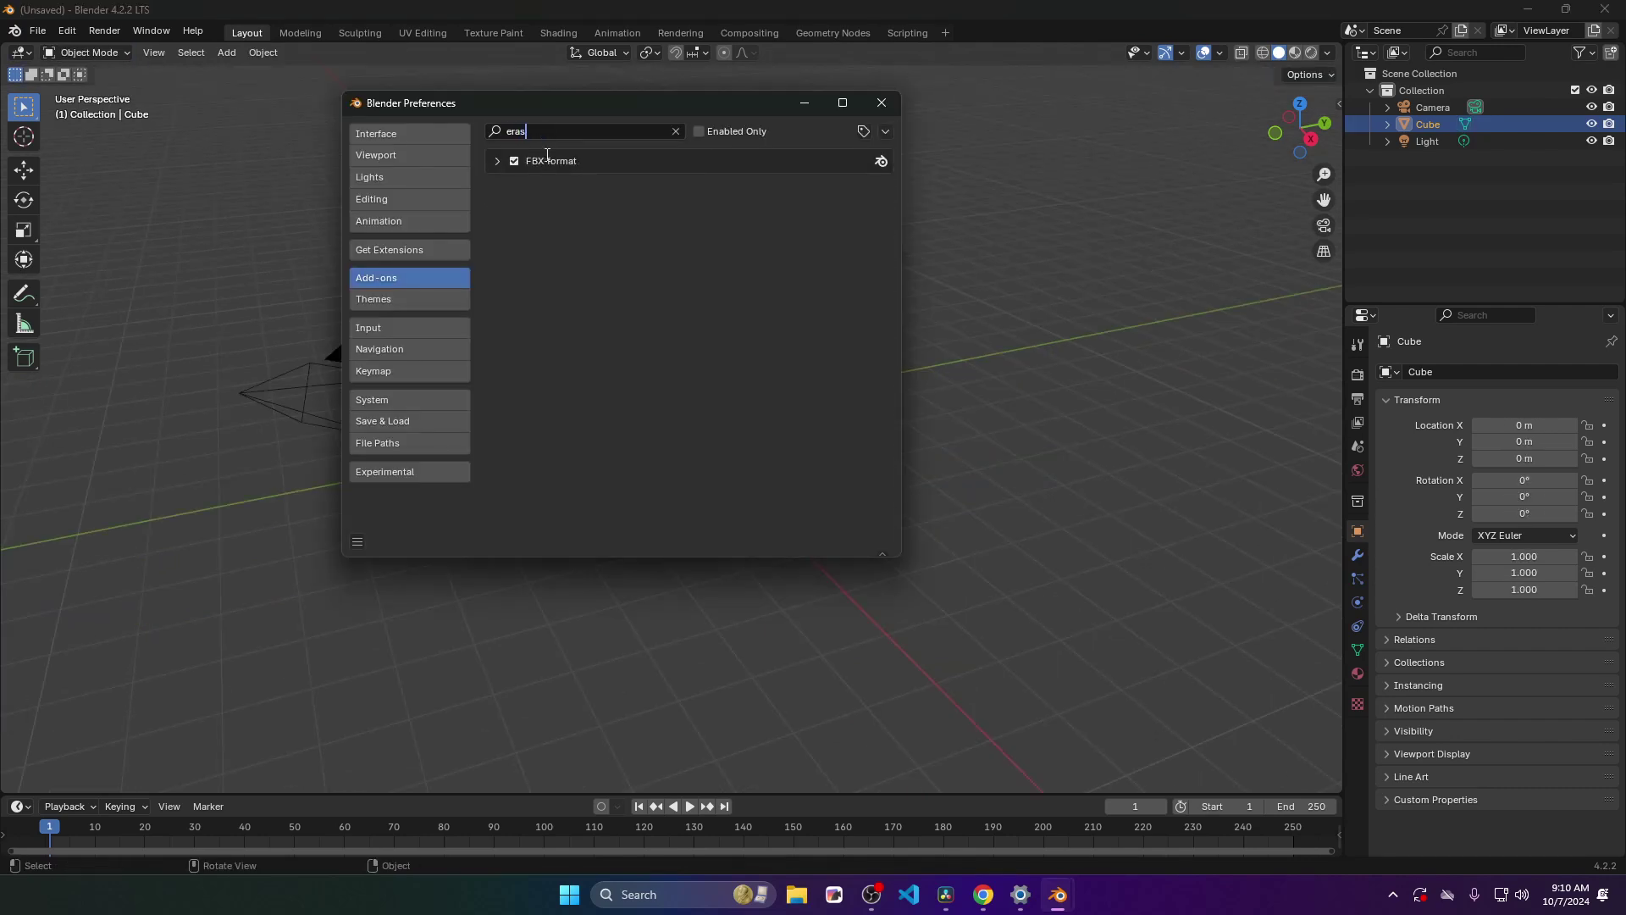
{"action": "key", "text": "BackSpace"}
{"action": "key", "text": "BackSpace"}
{"action": "key", "text": "BackSpace"}
{"action": "type", "text": "as"}
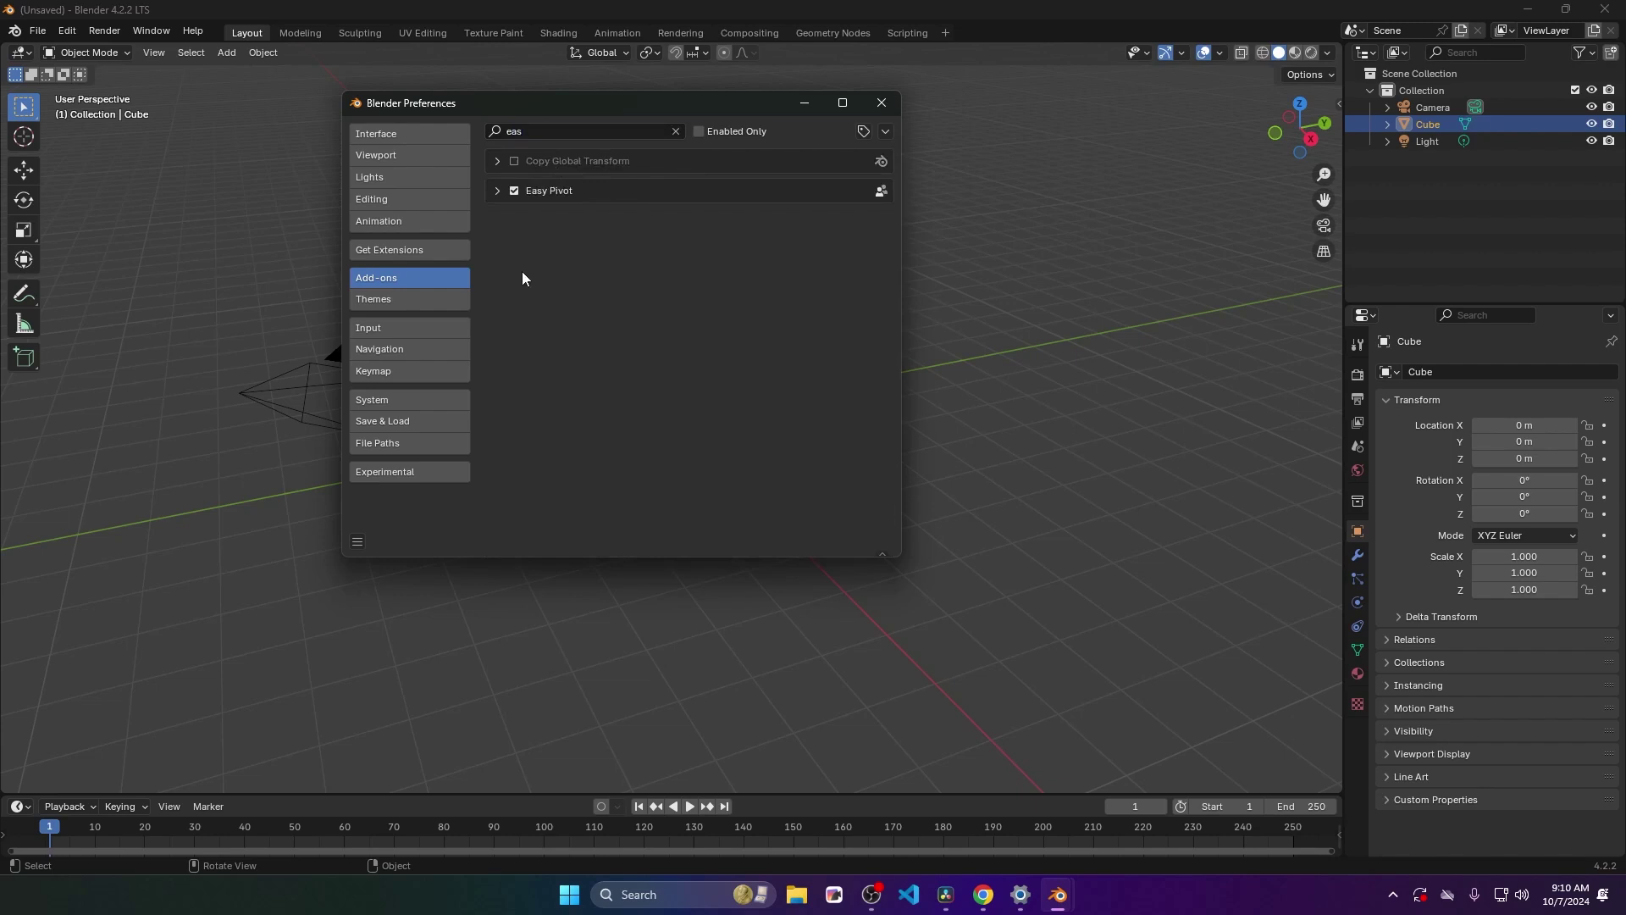
{"action": "left_click", "coordinate": [430, 137]}
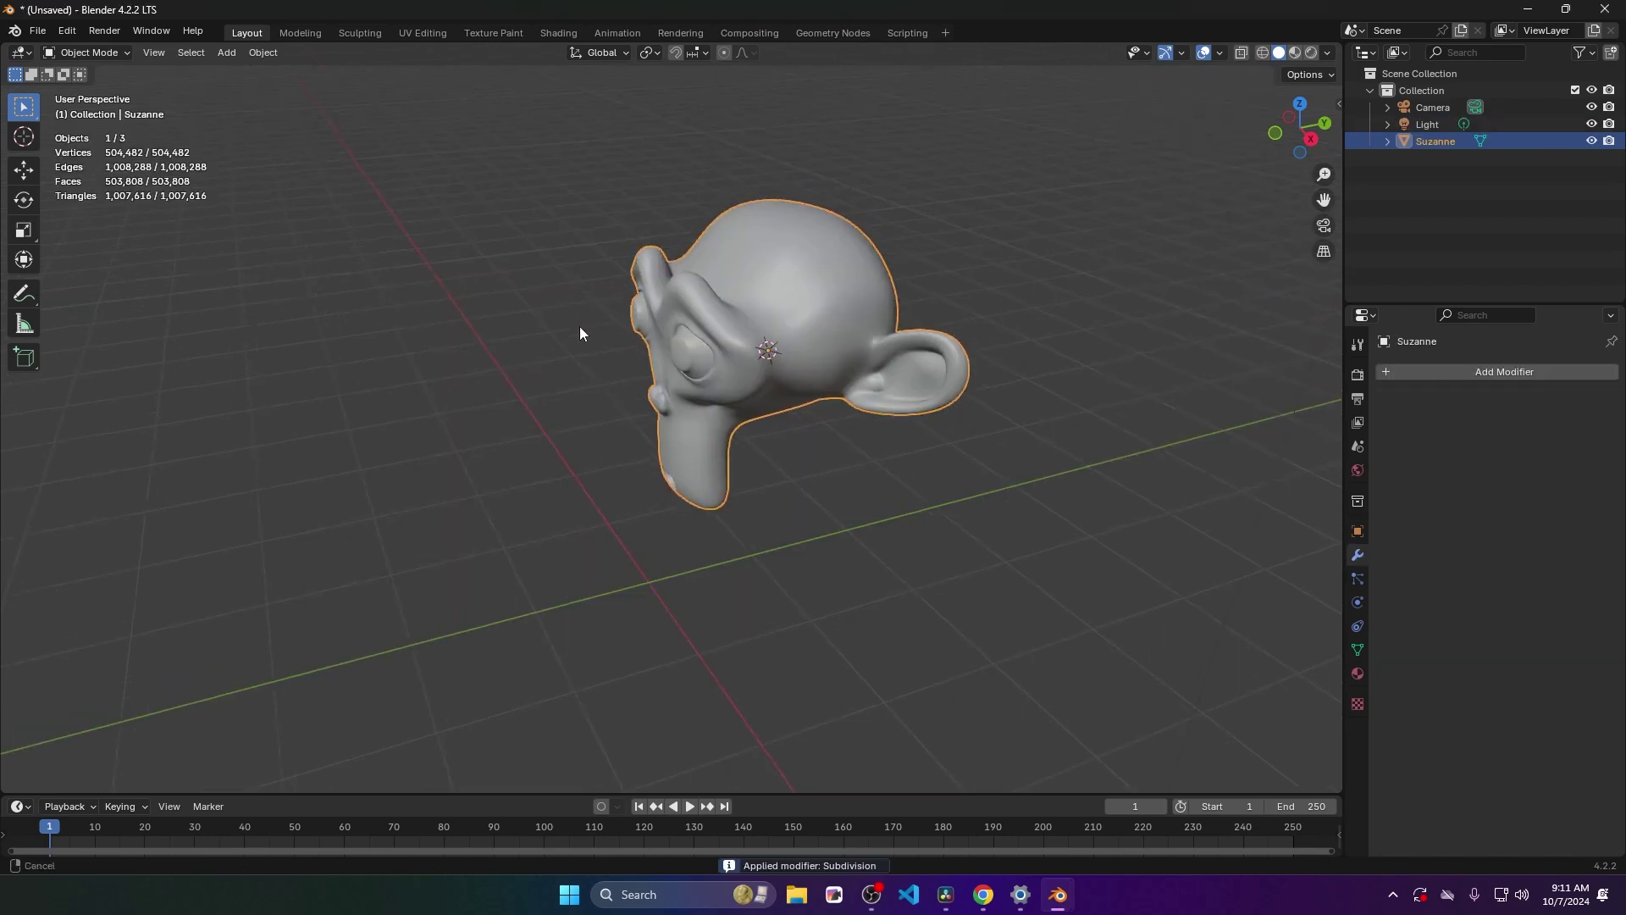
Use Easy Pivot to set a pivot on Suzanne's ear and rotate her to face the viewer
{"action": "middle_click_drag", "start_coordinate": [580, 327], "coordinate": [674, 313]}
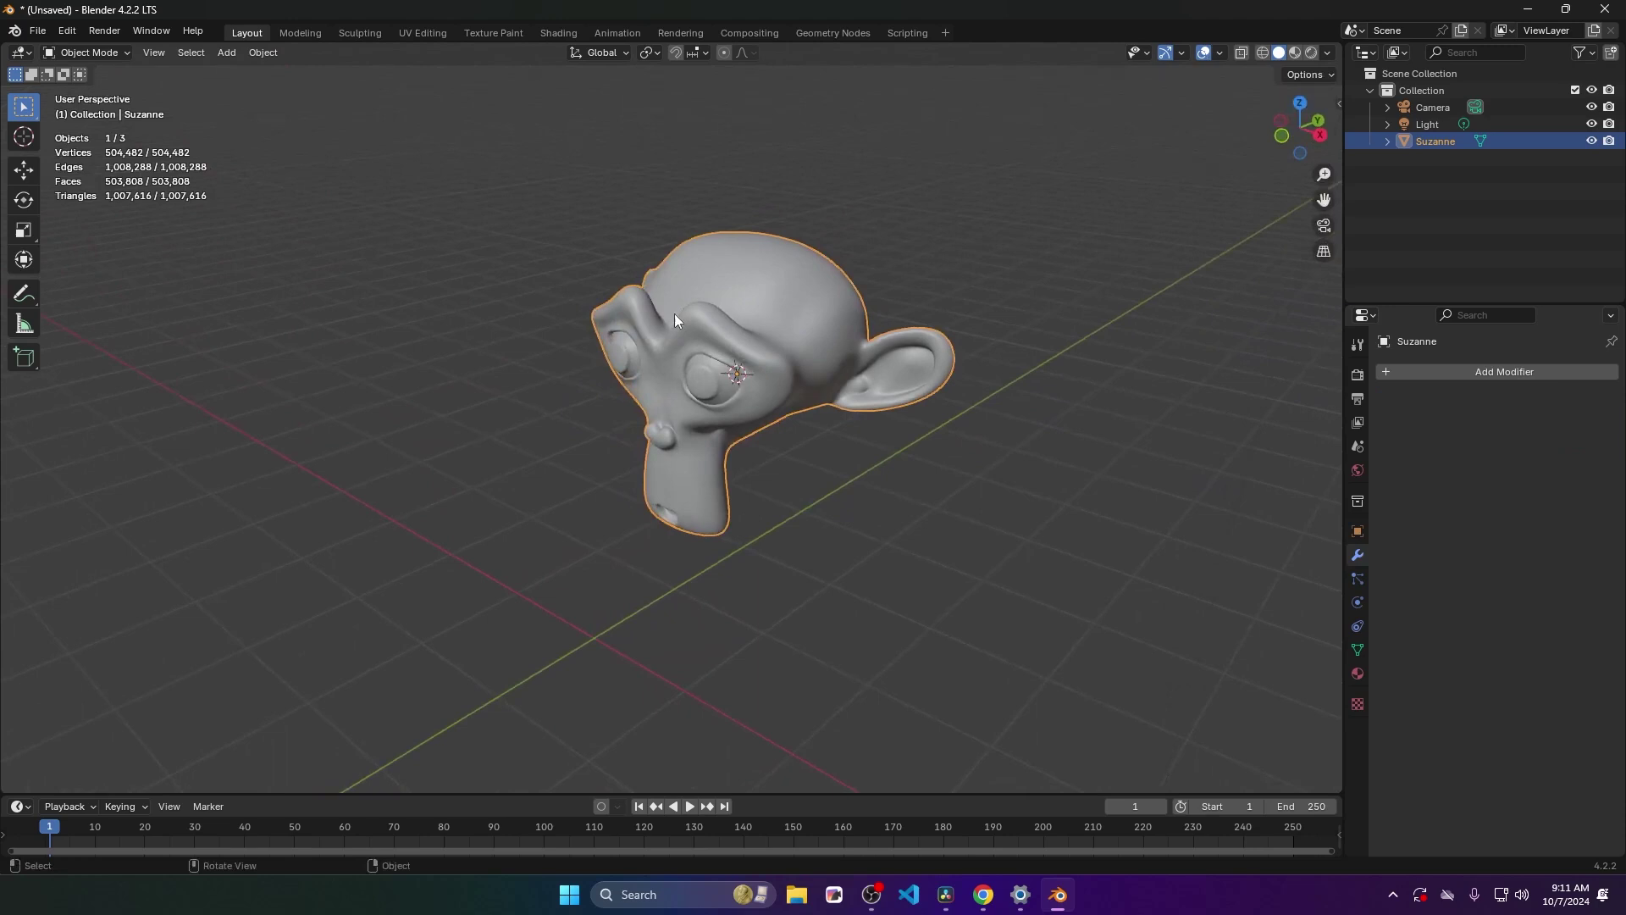
{"action": "key", "text": "F3"}
{"action": "left_click", "coordinate": [712, 343]}
{"action": "key", "text": "r"}
{"action": "key", "text": "r"}
{"action": "left_click", "coordinate": [1016, 362]}
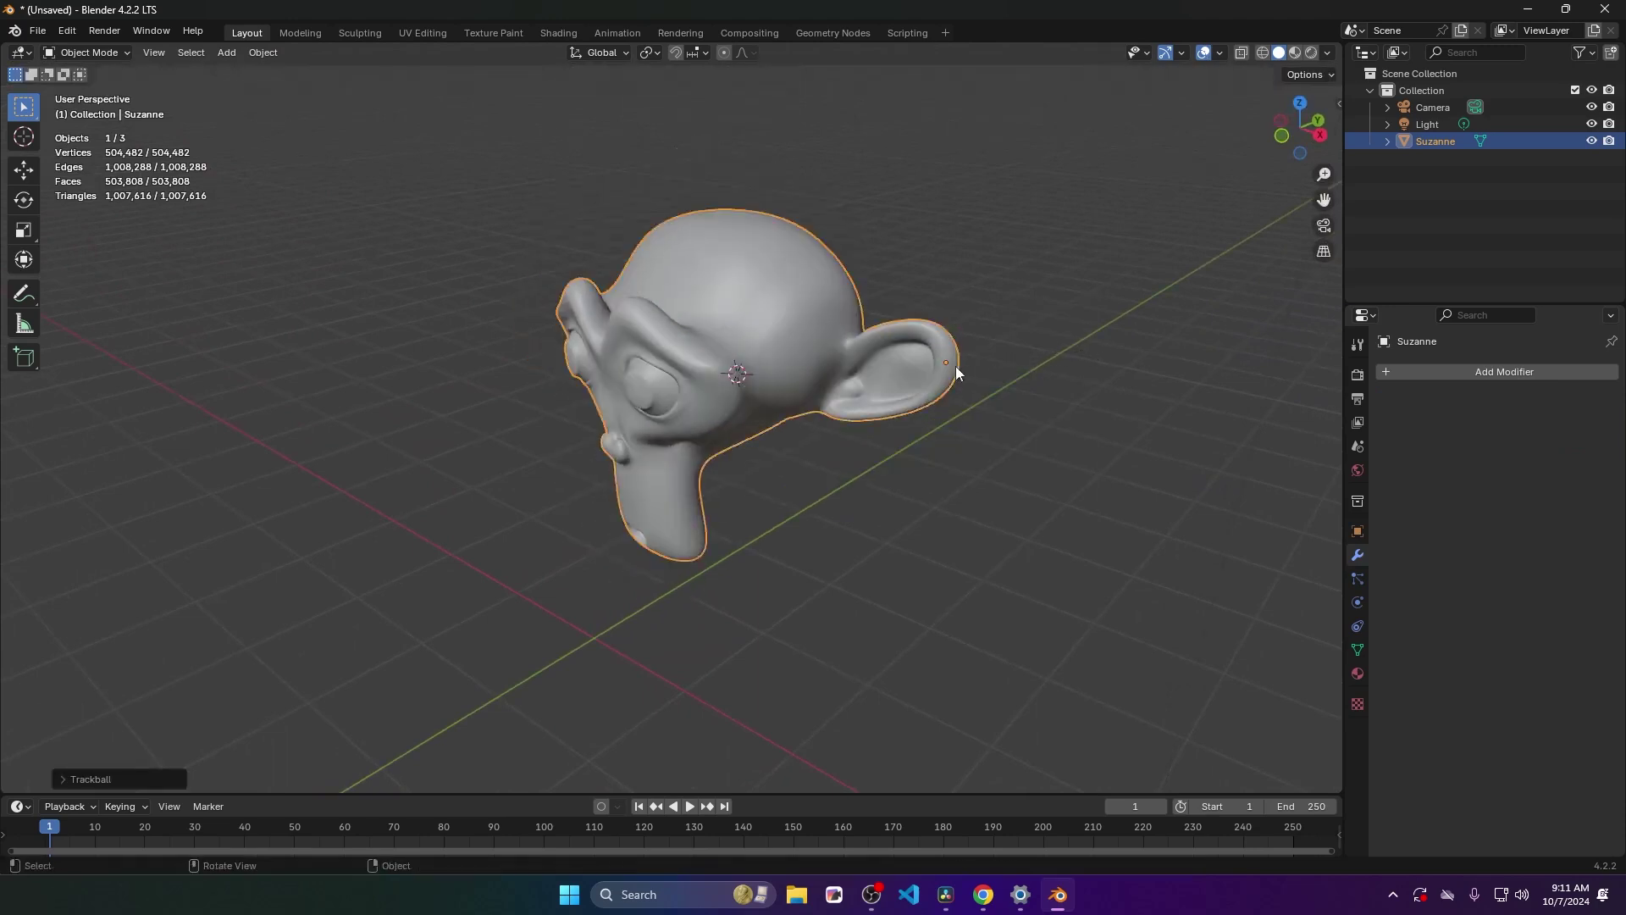
{"action": "left_click", "coordinate": [948, 364]}
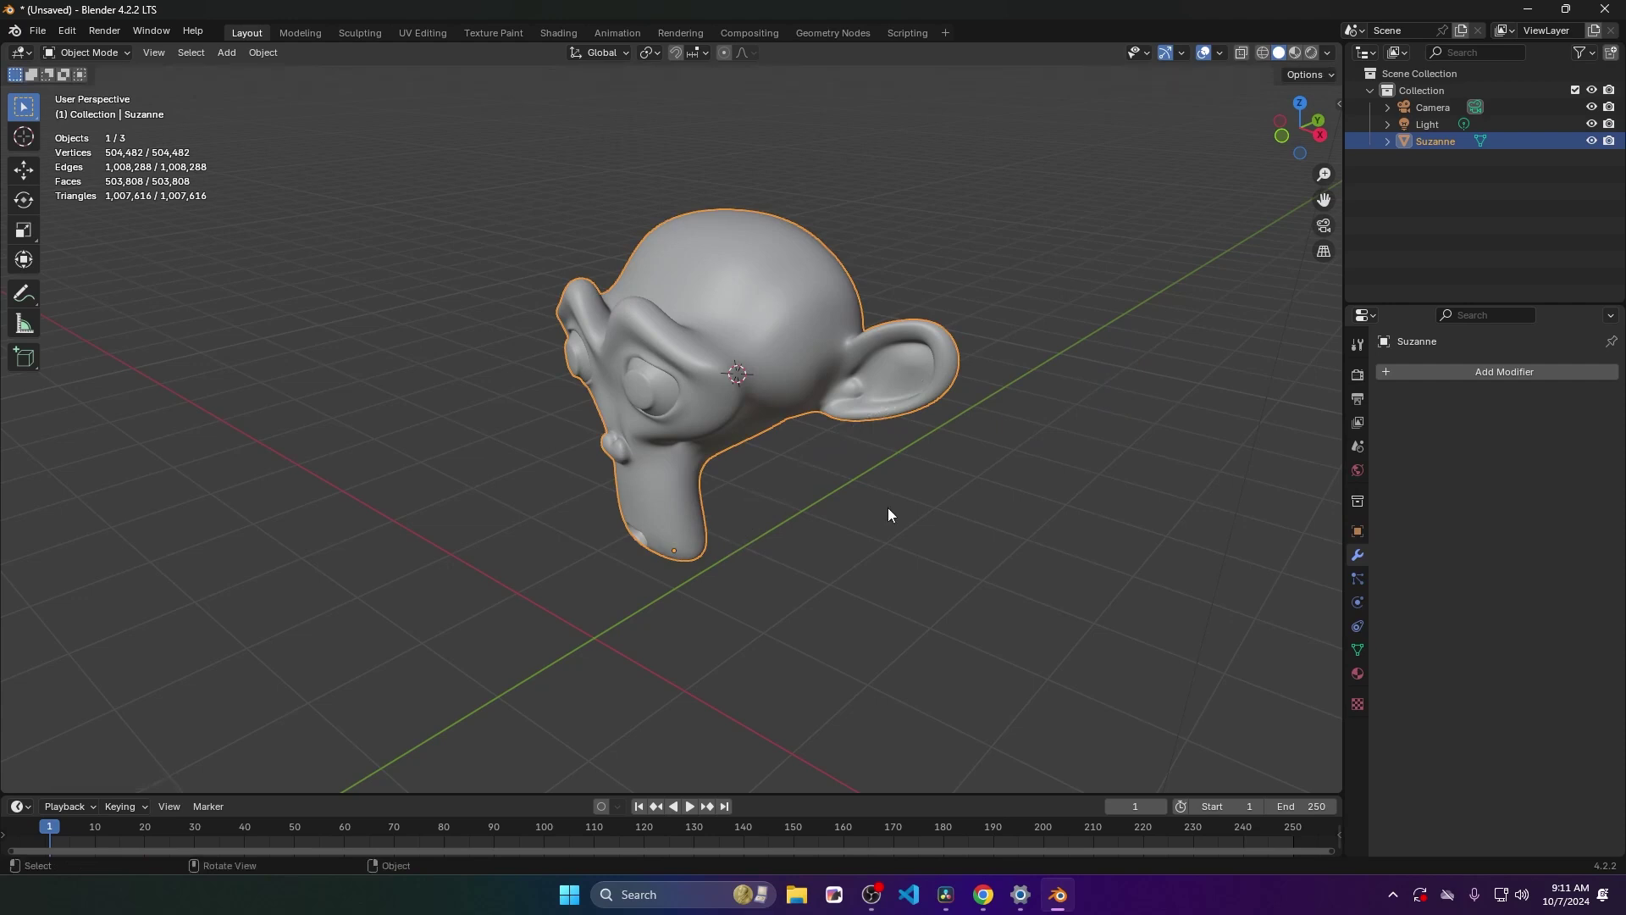
{"action": "key", "text": "r"}
{"action": "key", "text": "r"}
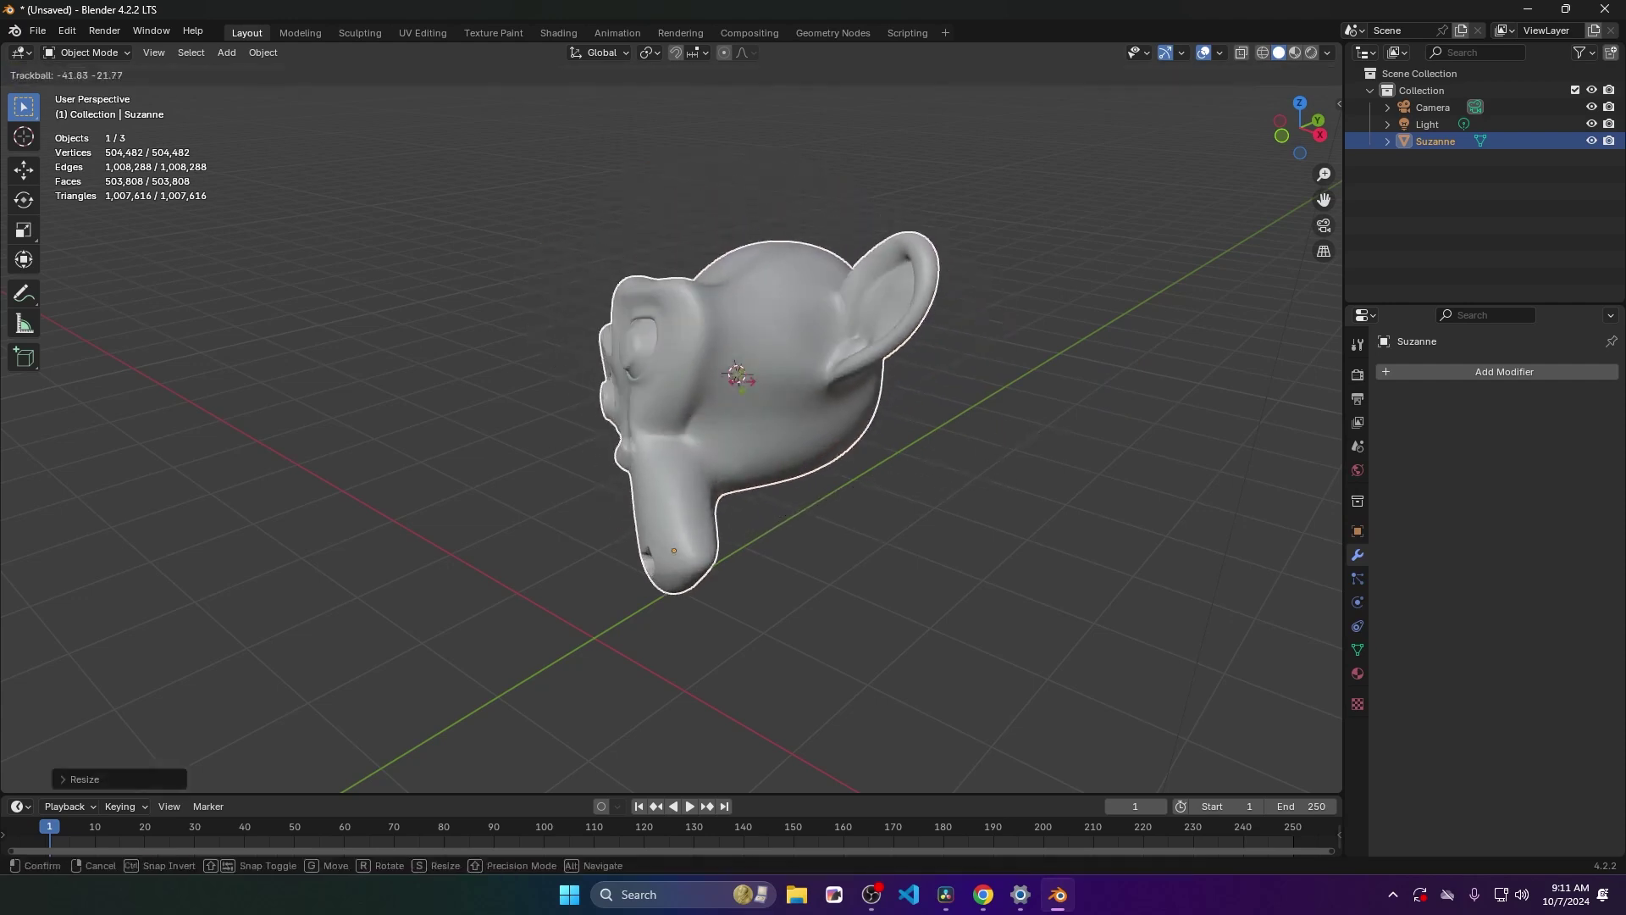
{"action": "left_click", "coordinate": [862, 390]}
Scale Suzanne up around the ear pivot using Easy Pivot
{"action": "key", "text": "F3"}
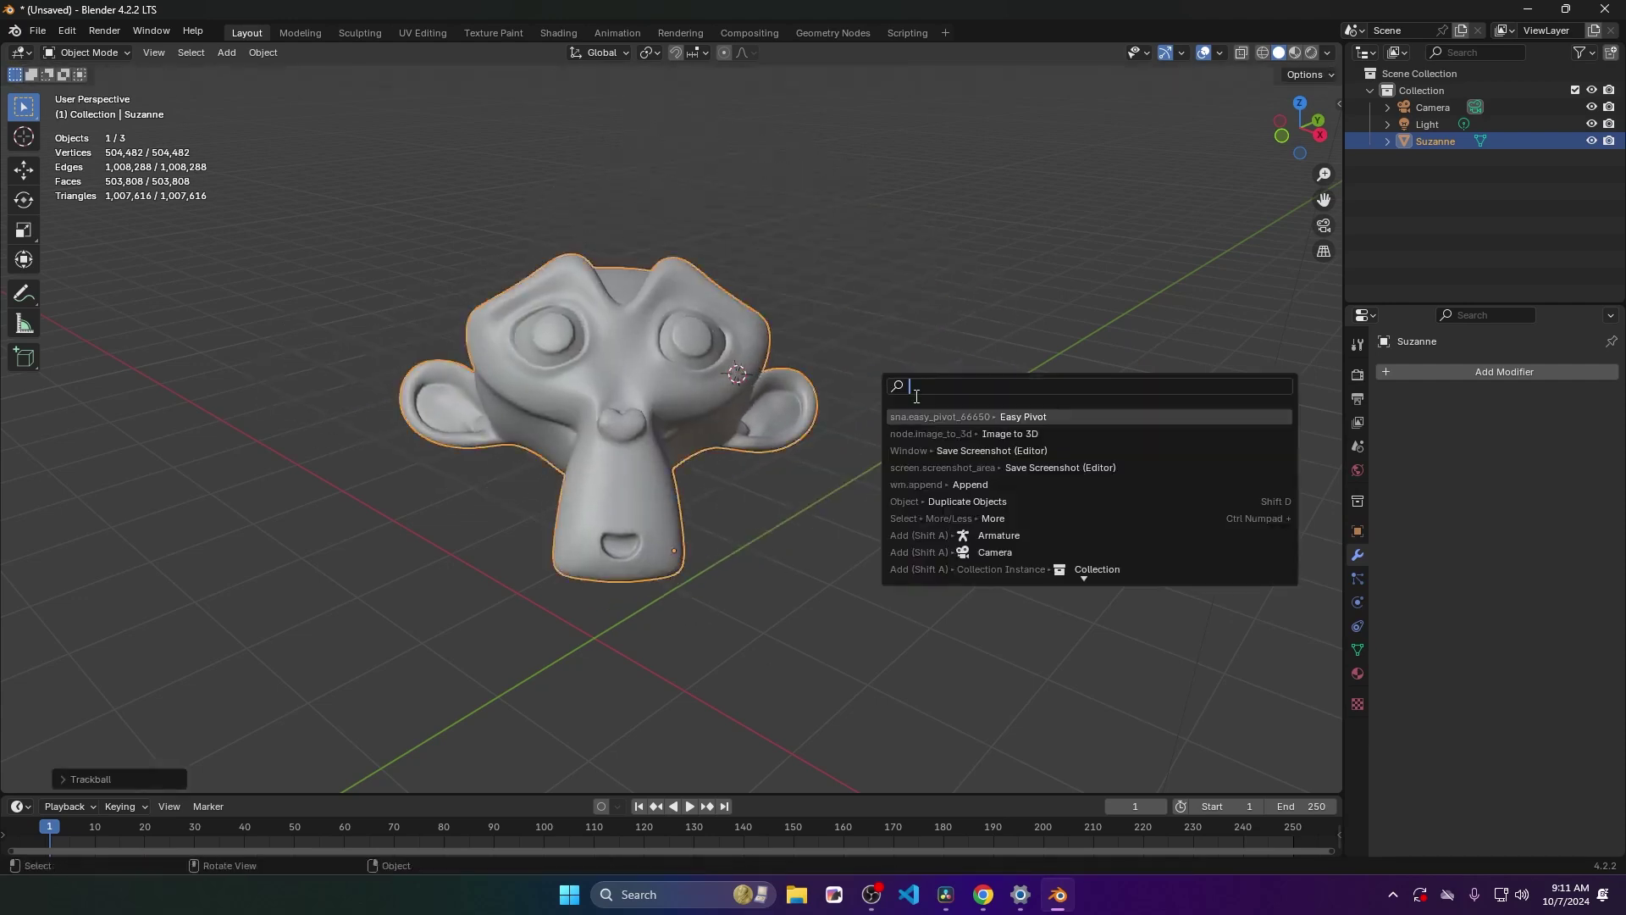
{"action": "left_click", "coordinate": [942, 416]}
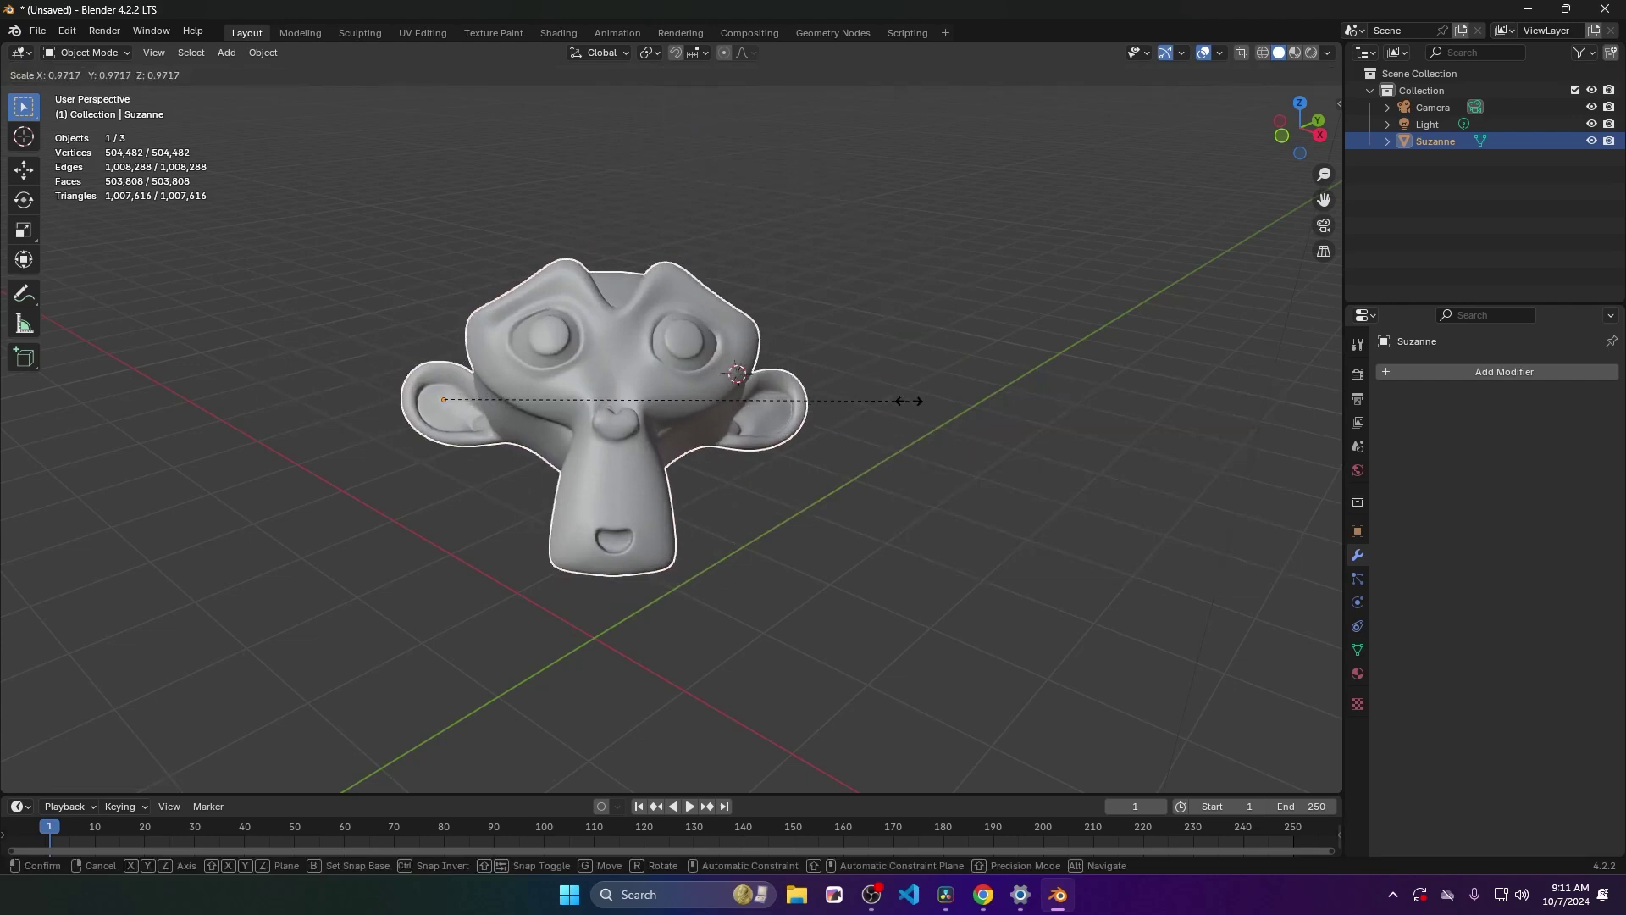
{"action": "key", "text": "s"}
{"action": "left_click", "coordinate": [1055, 408]}
{"action": "key", "text": "F3"}
{"action": "left_click", "coordinate": [945, 421]}
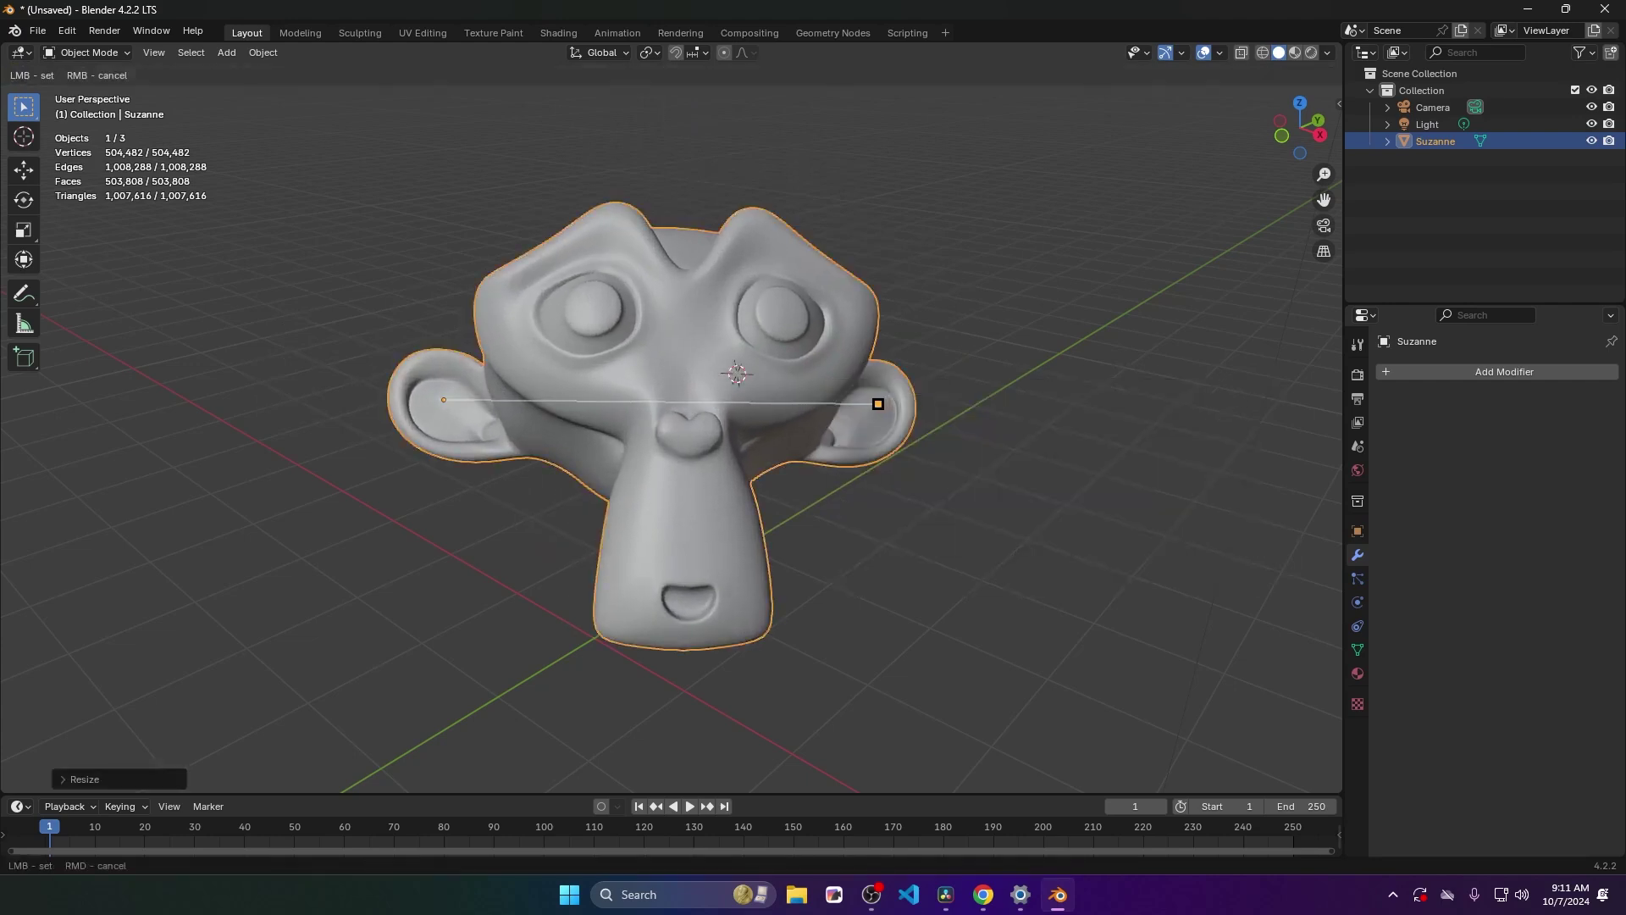
Replace Suzanne with a cube, duplicate it to the right, and select both cubes
{"action": "key", "text": "Delete"}
{"action": "key", "text": "shift+a"}
{"action": "mouse_move", "coordinate": [694, 368]}
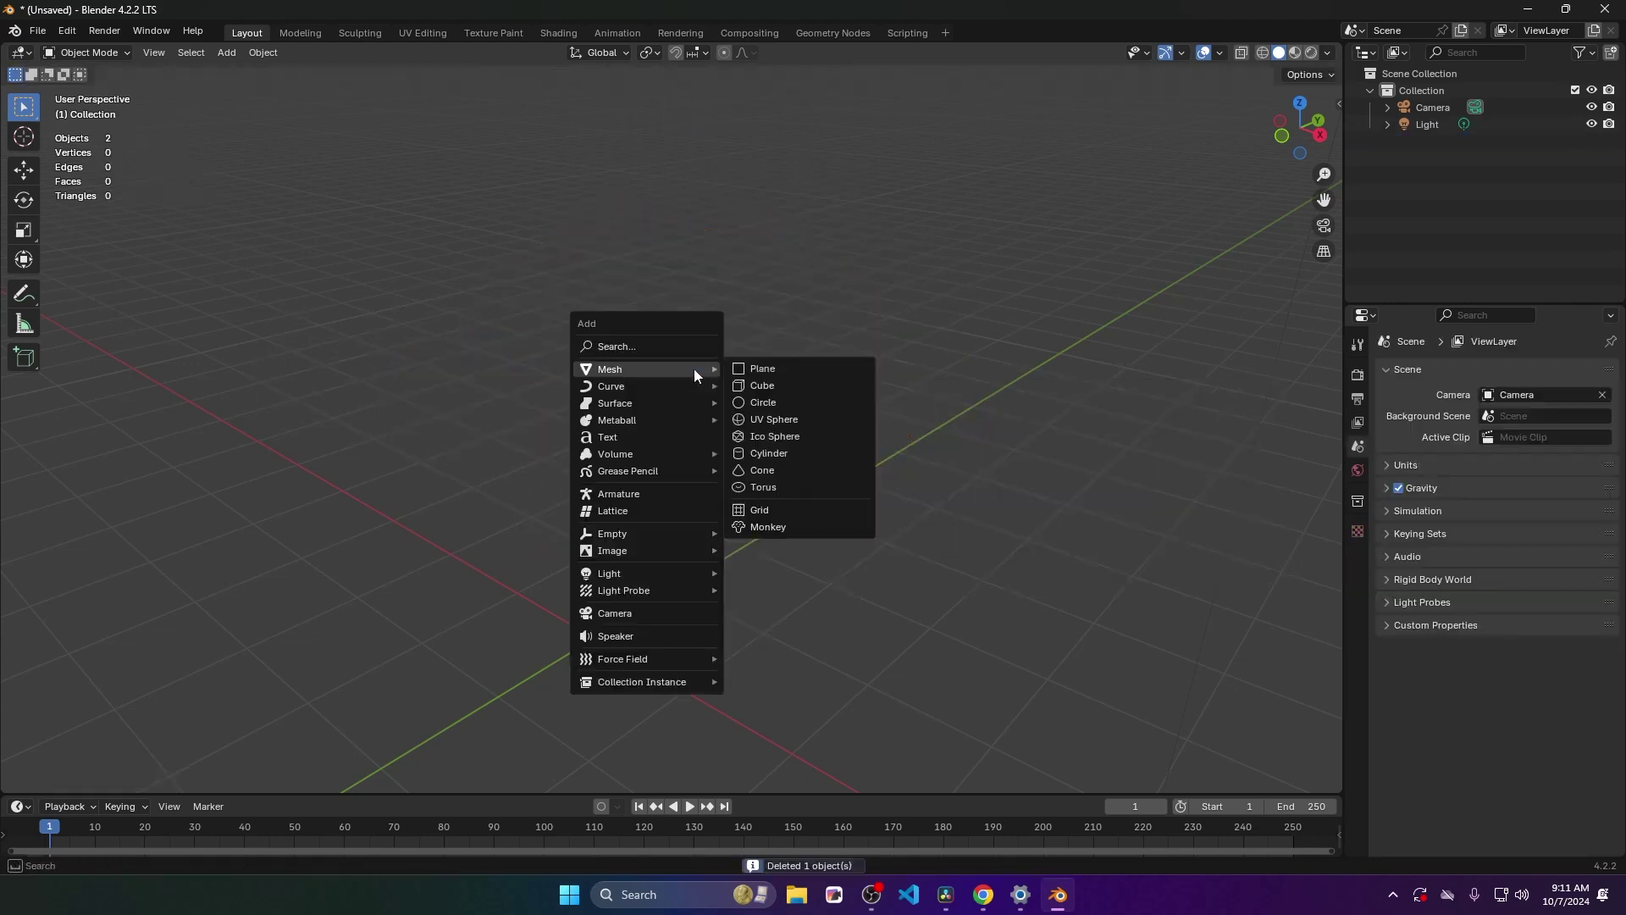
{"action": "left_click", "coordinate": [773, 386]}
{"action": "key", "text": "g"}
{"action": "left_click", "coordinate": [321, 426]}
{"action": "key", "text": "shift+d"}
{"action": "left_click", "coordinate": [1021, 411]}
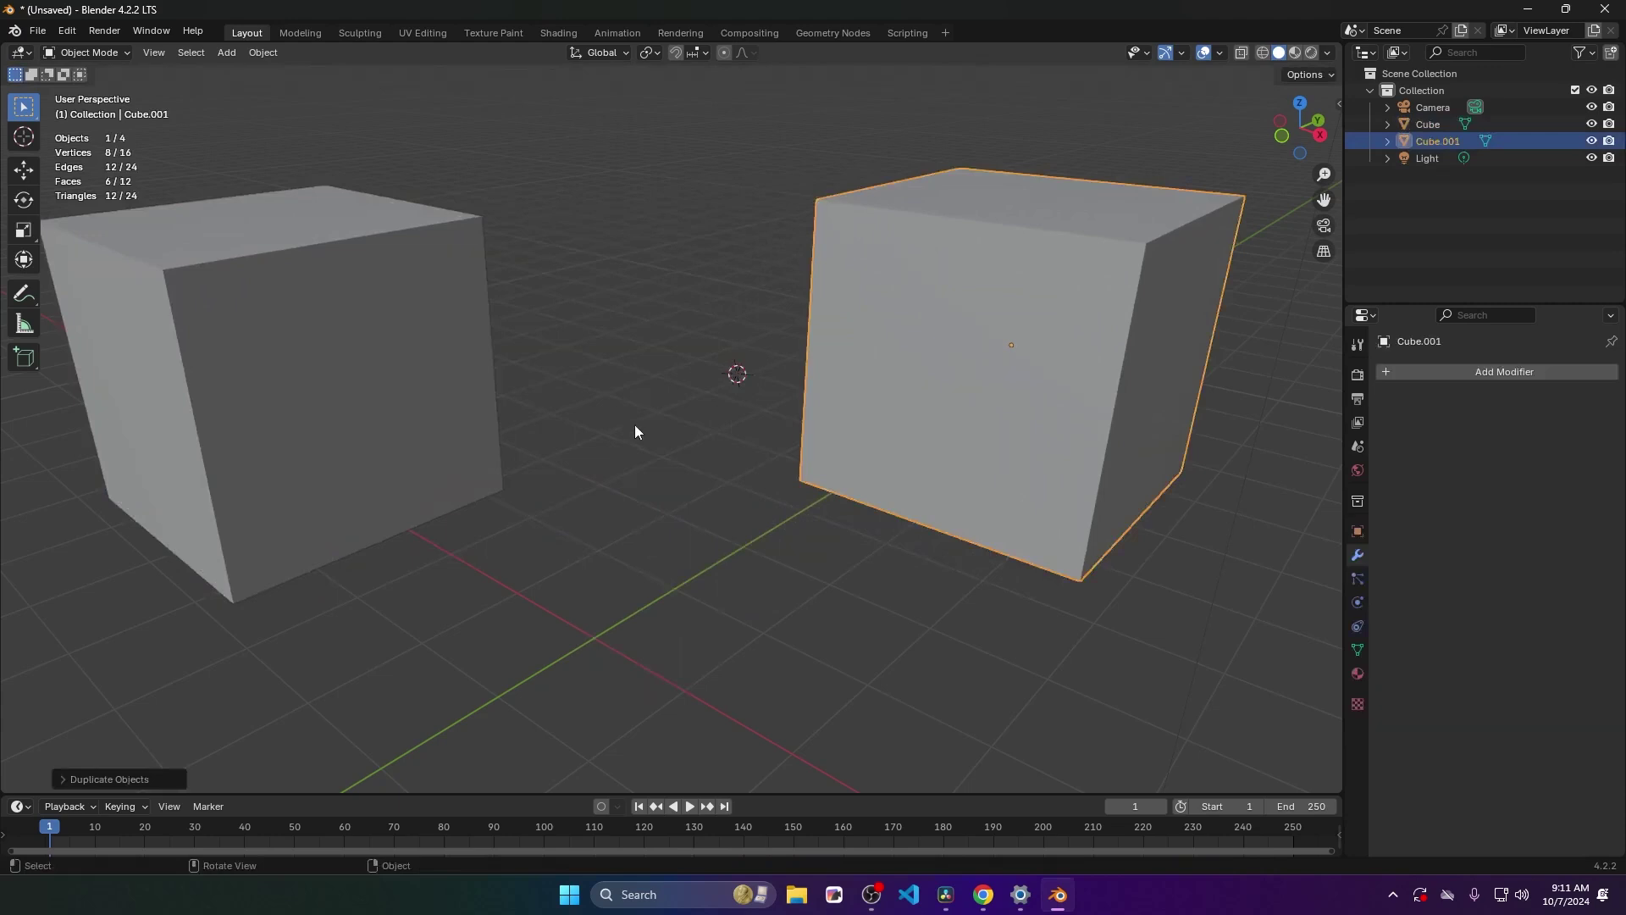
{"action": "middle_click_drag", "start_coordinate": [634, 425], "coordinate": [634, 377]}
{"action": "left_click", "coordinate": [423, 382], "text": "shift"}
Set Suzanne's pivot at the chin with Easy Pivot and zero its location
{"action": "key", "text": "F3"}
{"action": "left_click", "coordinate": [843, 371]}
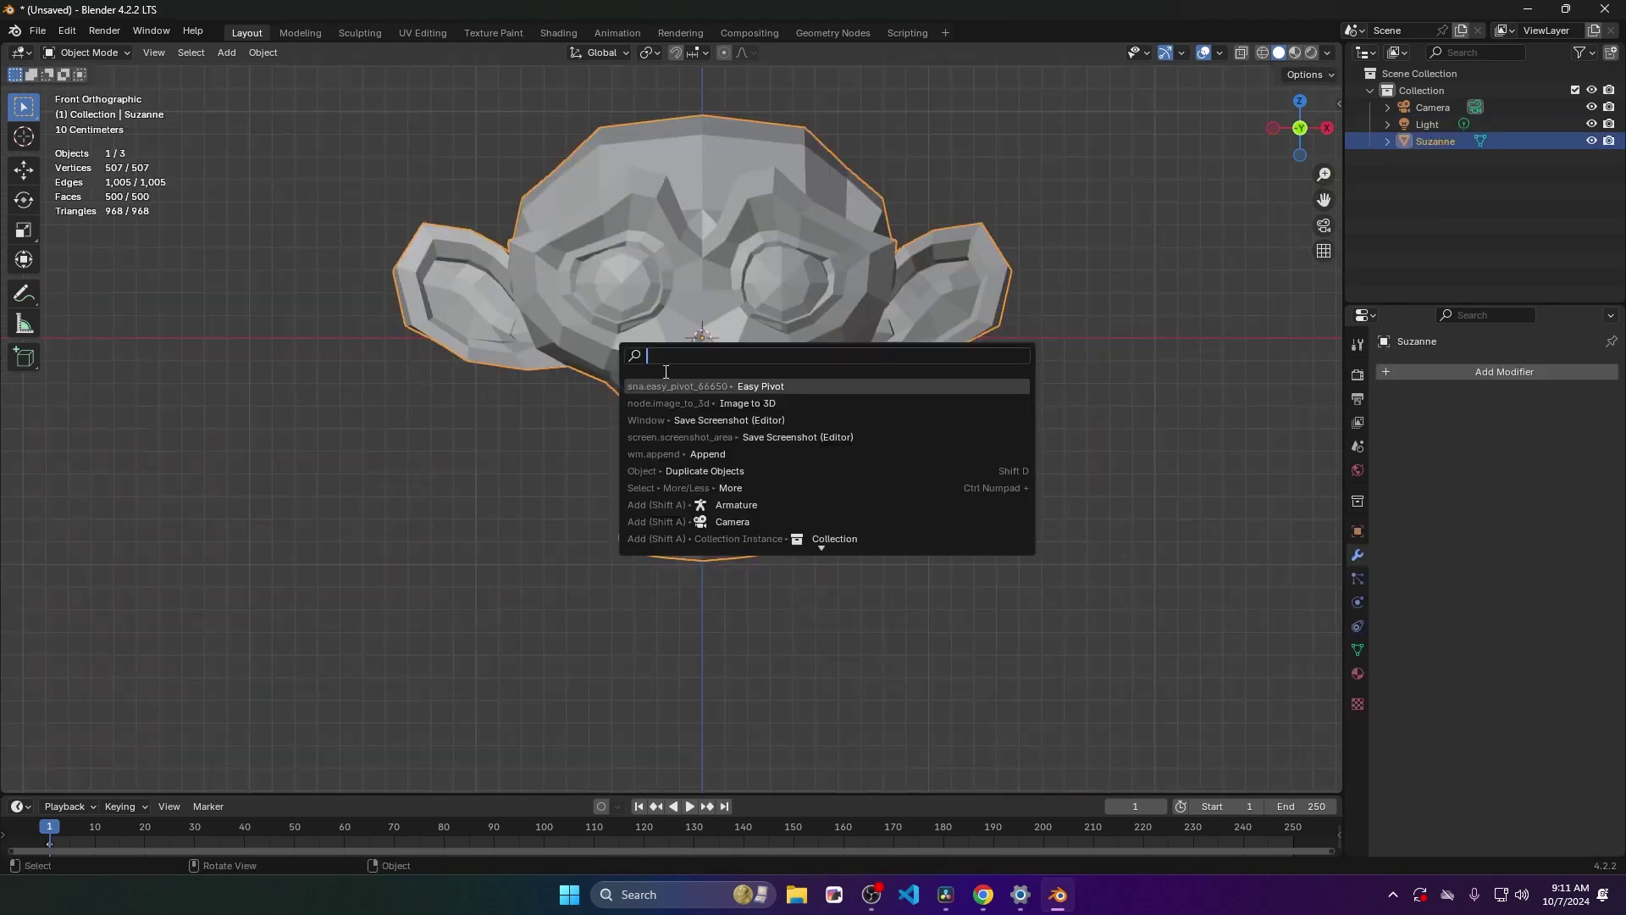
{"action": "key", "text": "Return"}
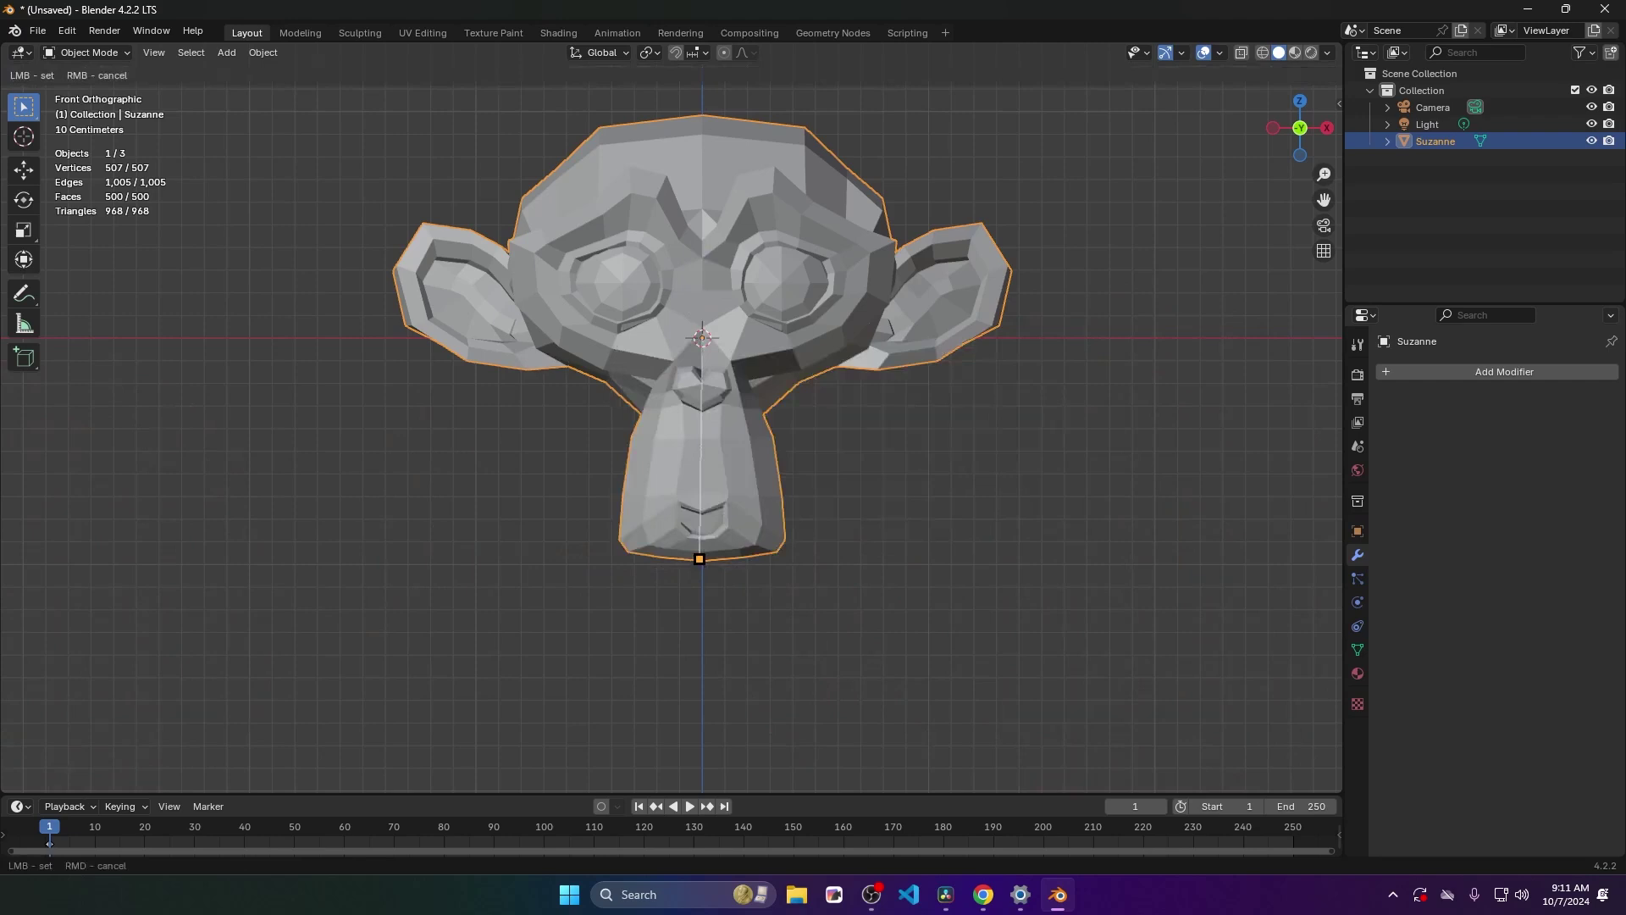
{"action": "type", "text": "n"}
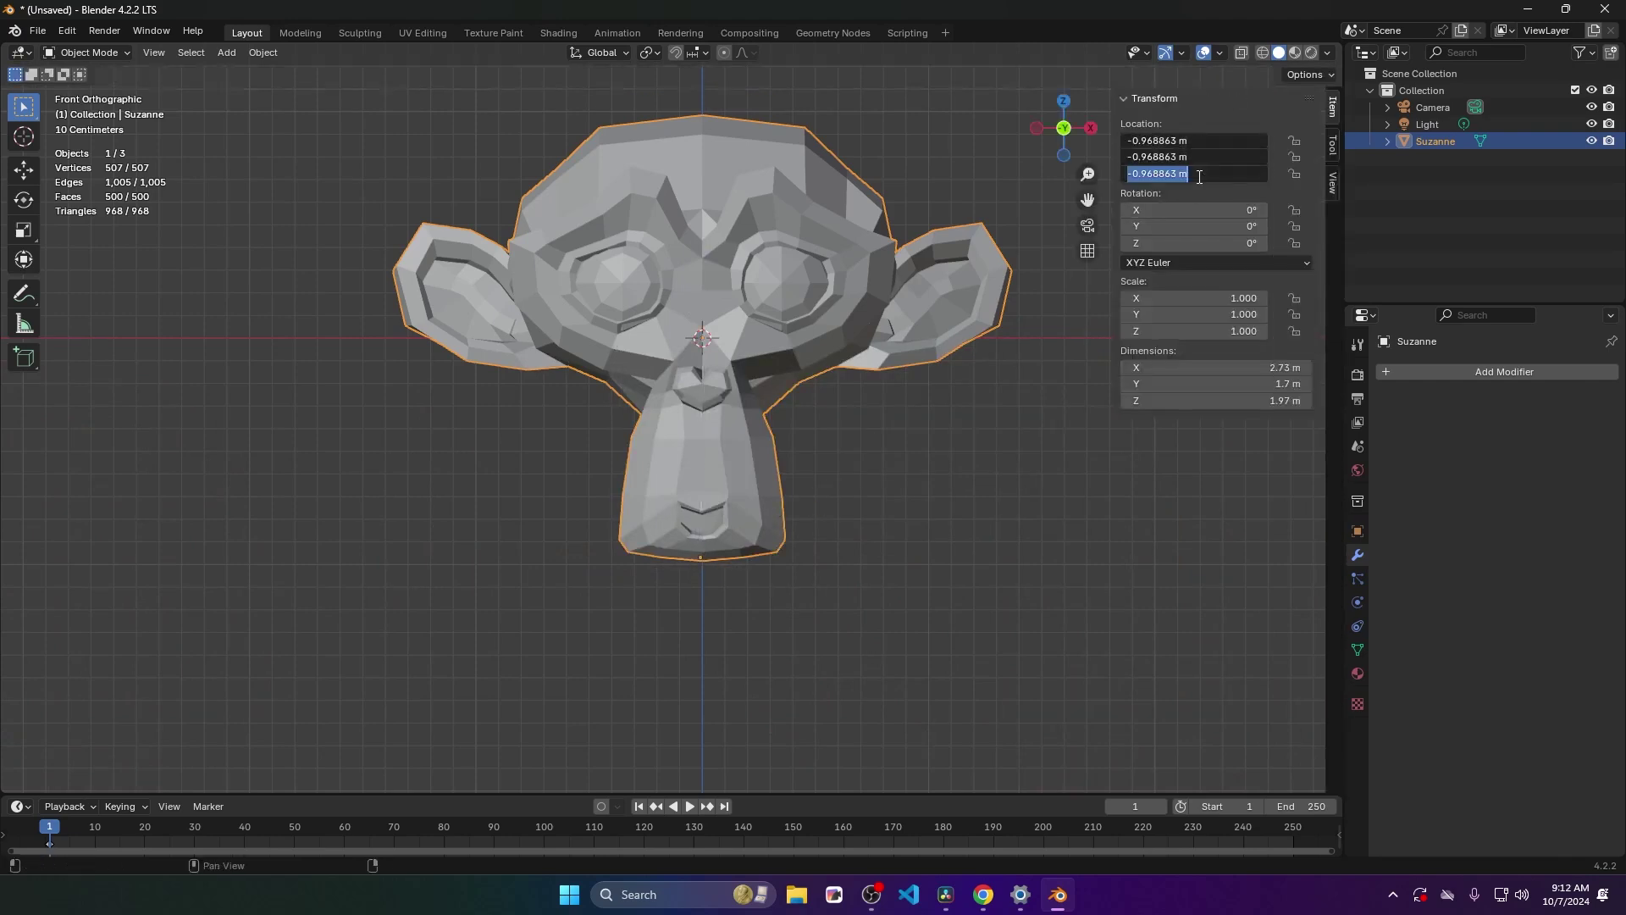
{"action": "type", "text": "0"}
{"action": "key", "text": "Return"}
Scale Suzanne down to 0.592
{"action": "key", "text": "s"}
{"action": "left_click", "coordinate": [905, 551]}
{"action": "middle_click_drag", "start_coordinate": [904, 551], "coordinate": [857, 444]}
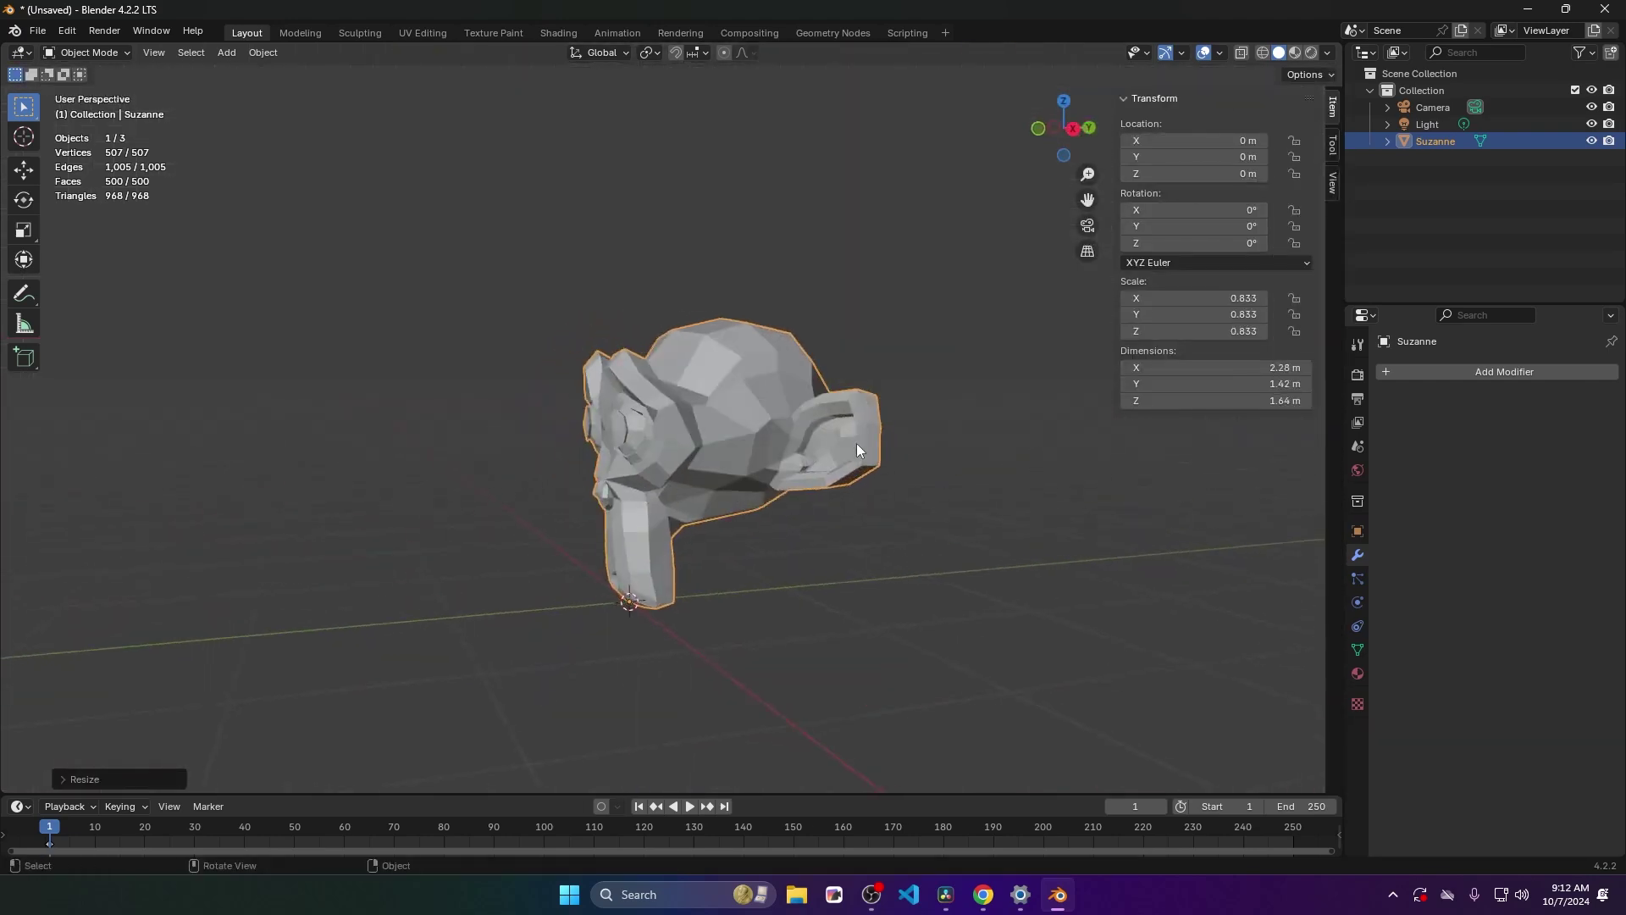
{"action": "key", "text": "s"}
{"action": "left_click", "coordinate": [781, 449]}
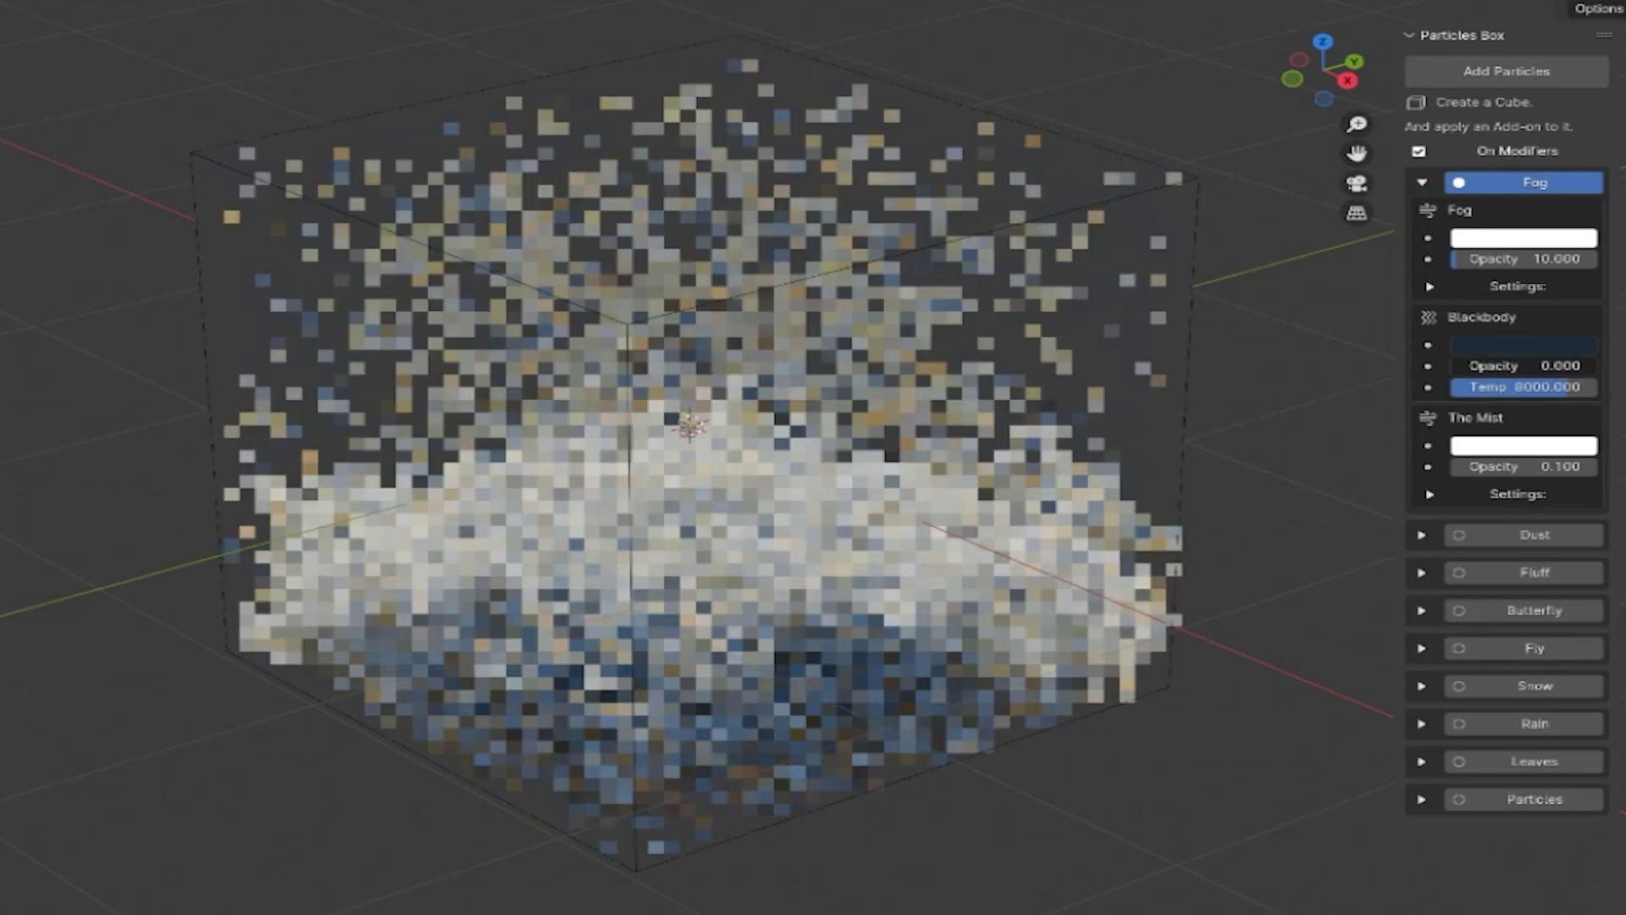
Raise the Fog, Blackbody and The Mist opacities, then enable Dust and Fly particles
{"action": "left_click", "coordinate": [1431, 288]}
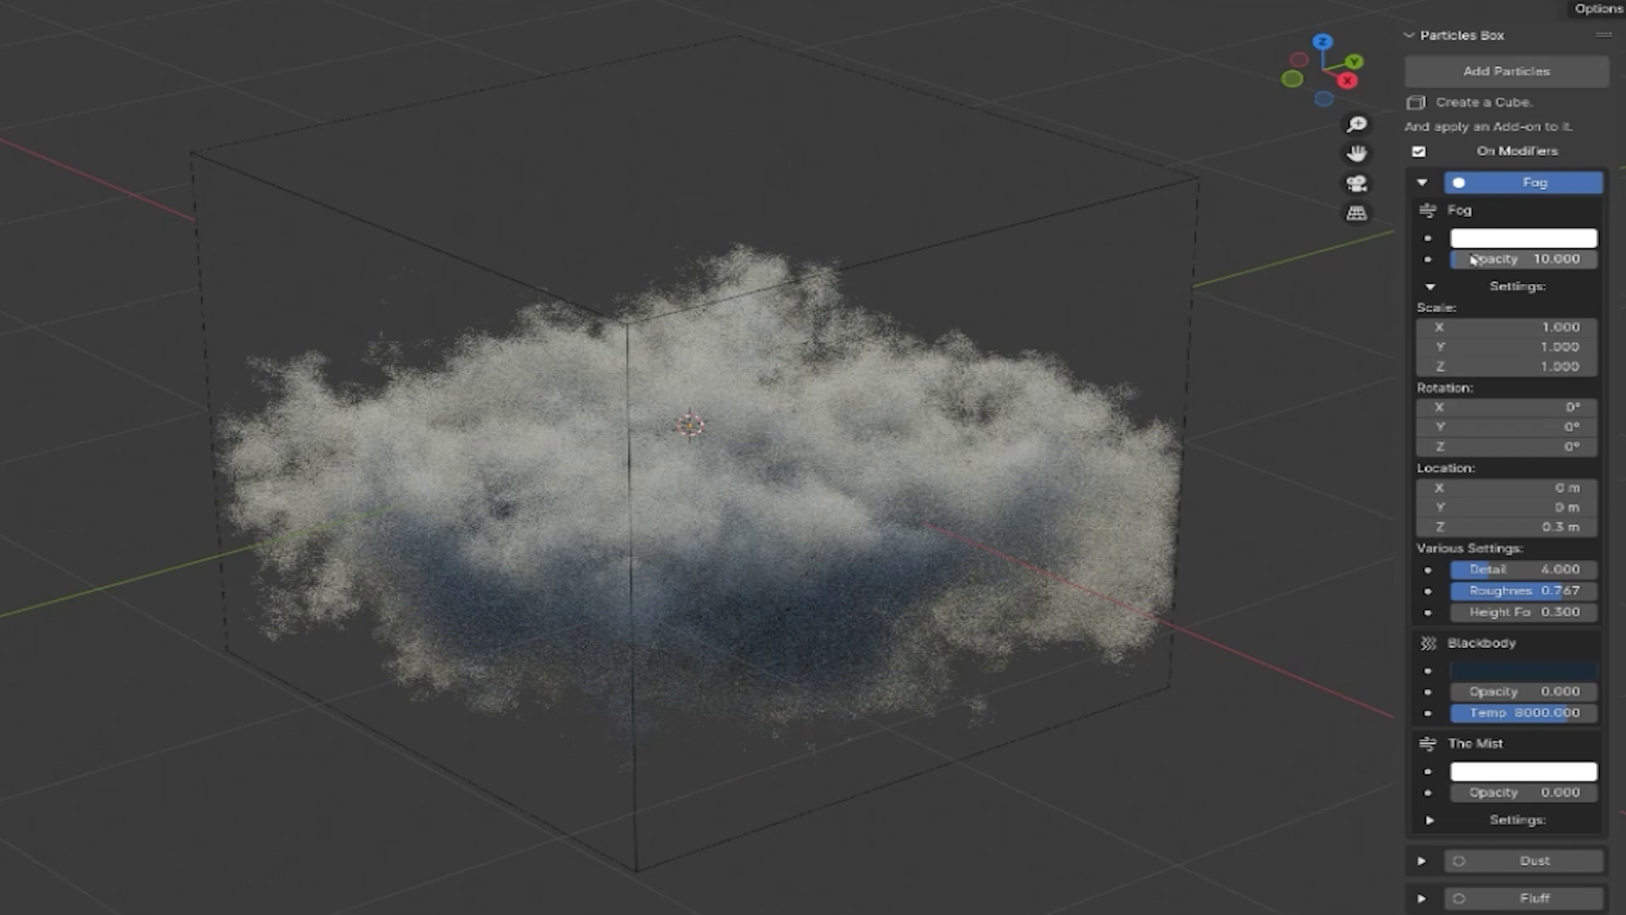
{"action": "left_click_drag", "start_coordinate": [1474, 259], "coordinate": [1525, 260]}
{"action": "left_click", "coordinate": [1432, 287]}
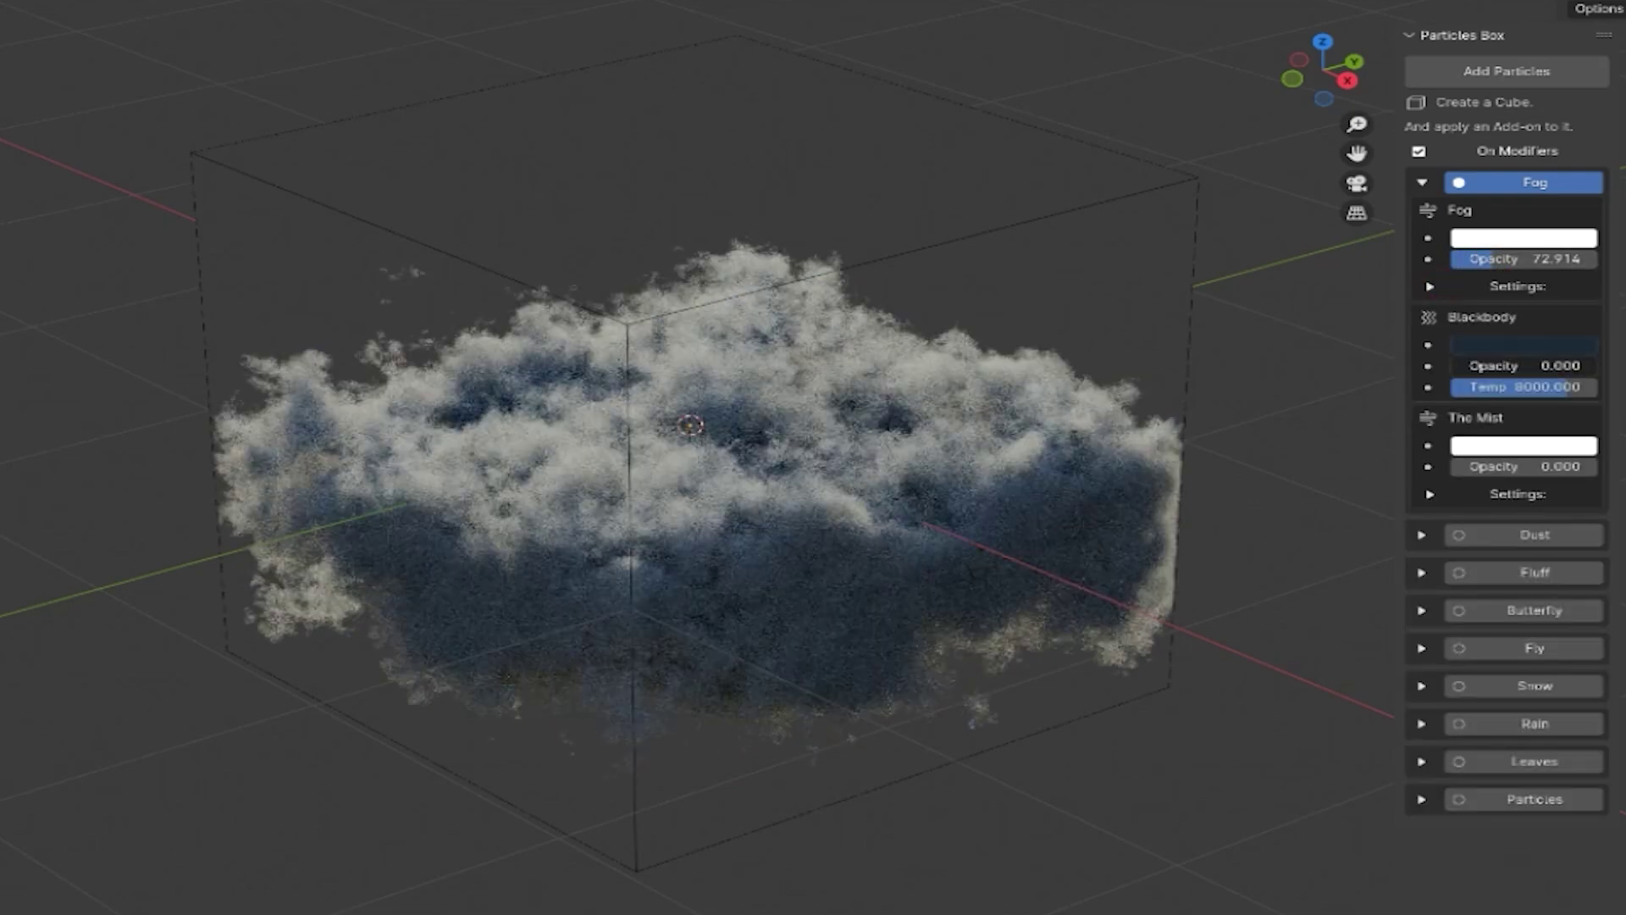
{"action": "left_click_drag", "start_coordinate": [1492, 366], "coordinate": [1474, 366]}
{"action": "left_click_drag", "start_coordinate": [1488, 467], "coordinate": [1481, 465]}
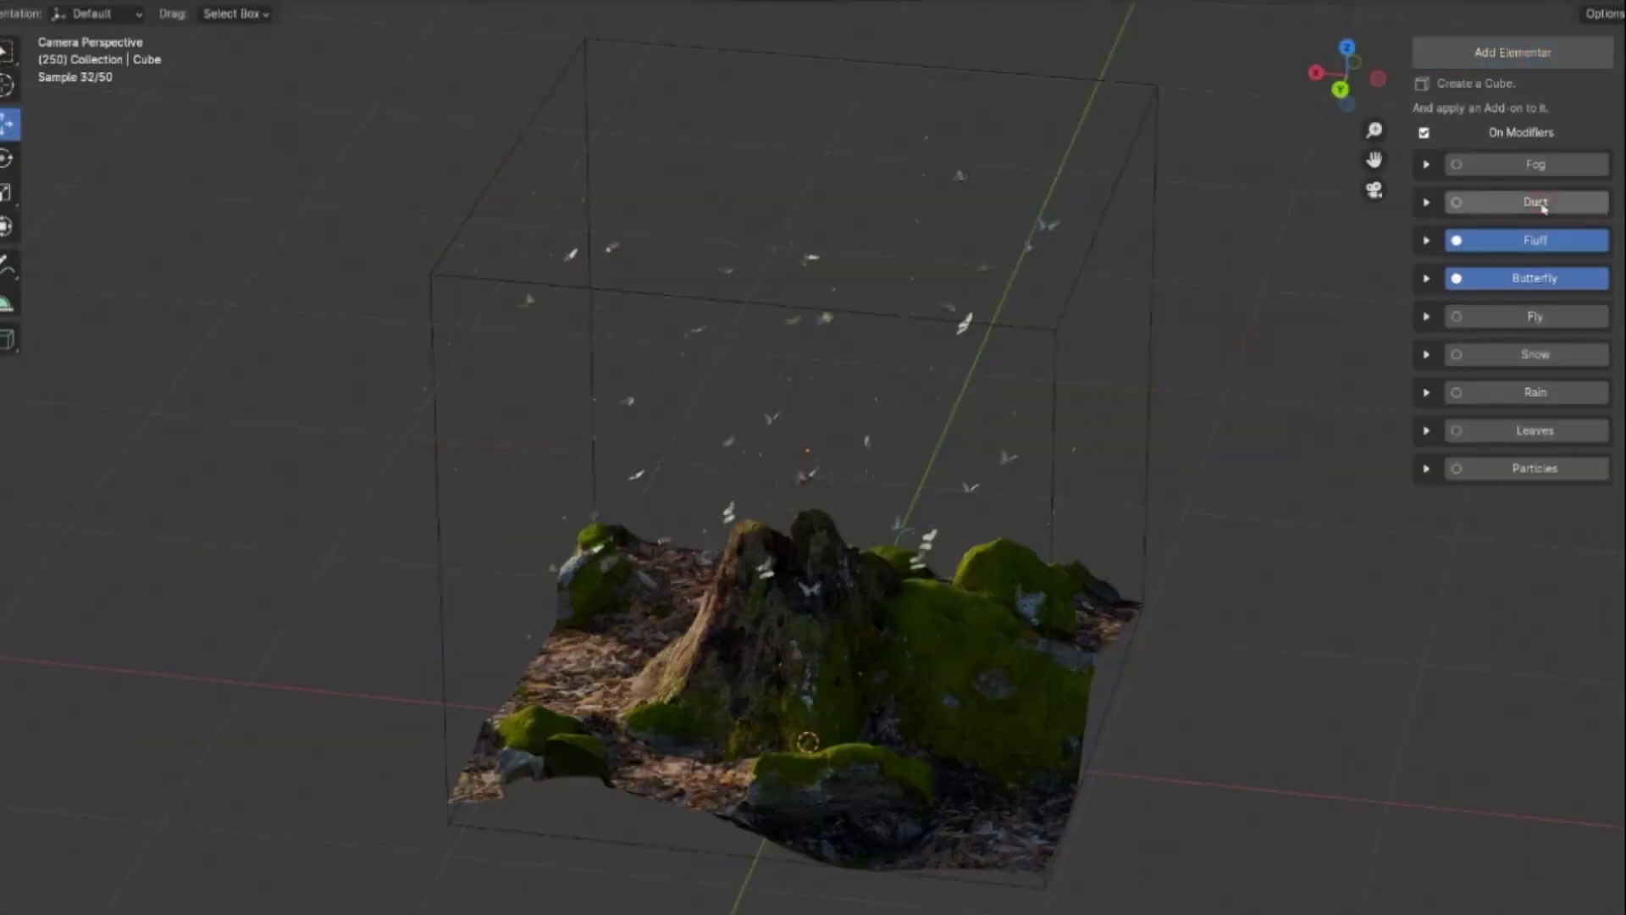
{"action": "left_click", "coordinate": [1541, 207]}
{"action": "left_click", "coordinate": [1536, 316]}
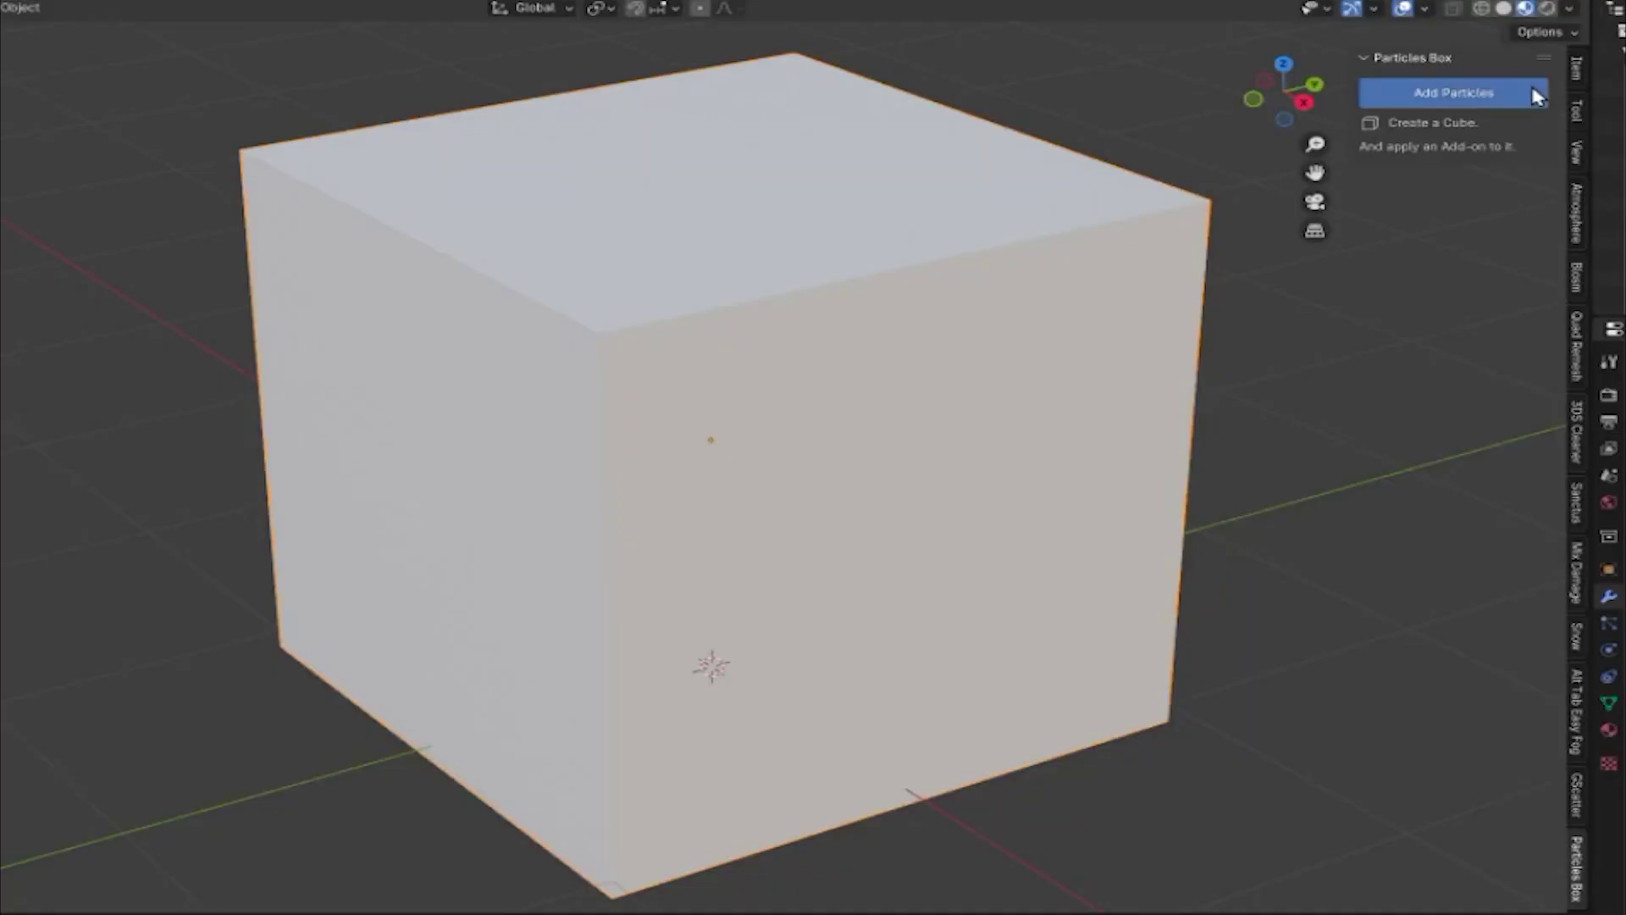
Make the cube a butterfly particle box with larger Scale Max and a new seed, then play it
{"action": "left_click", "coordinate": [1538, 94]}
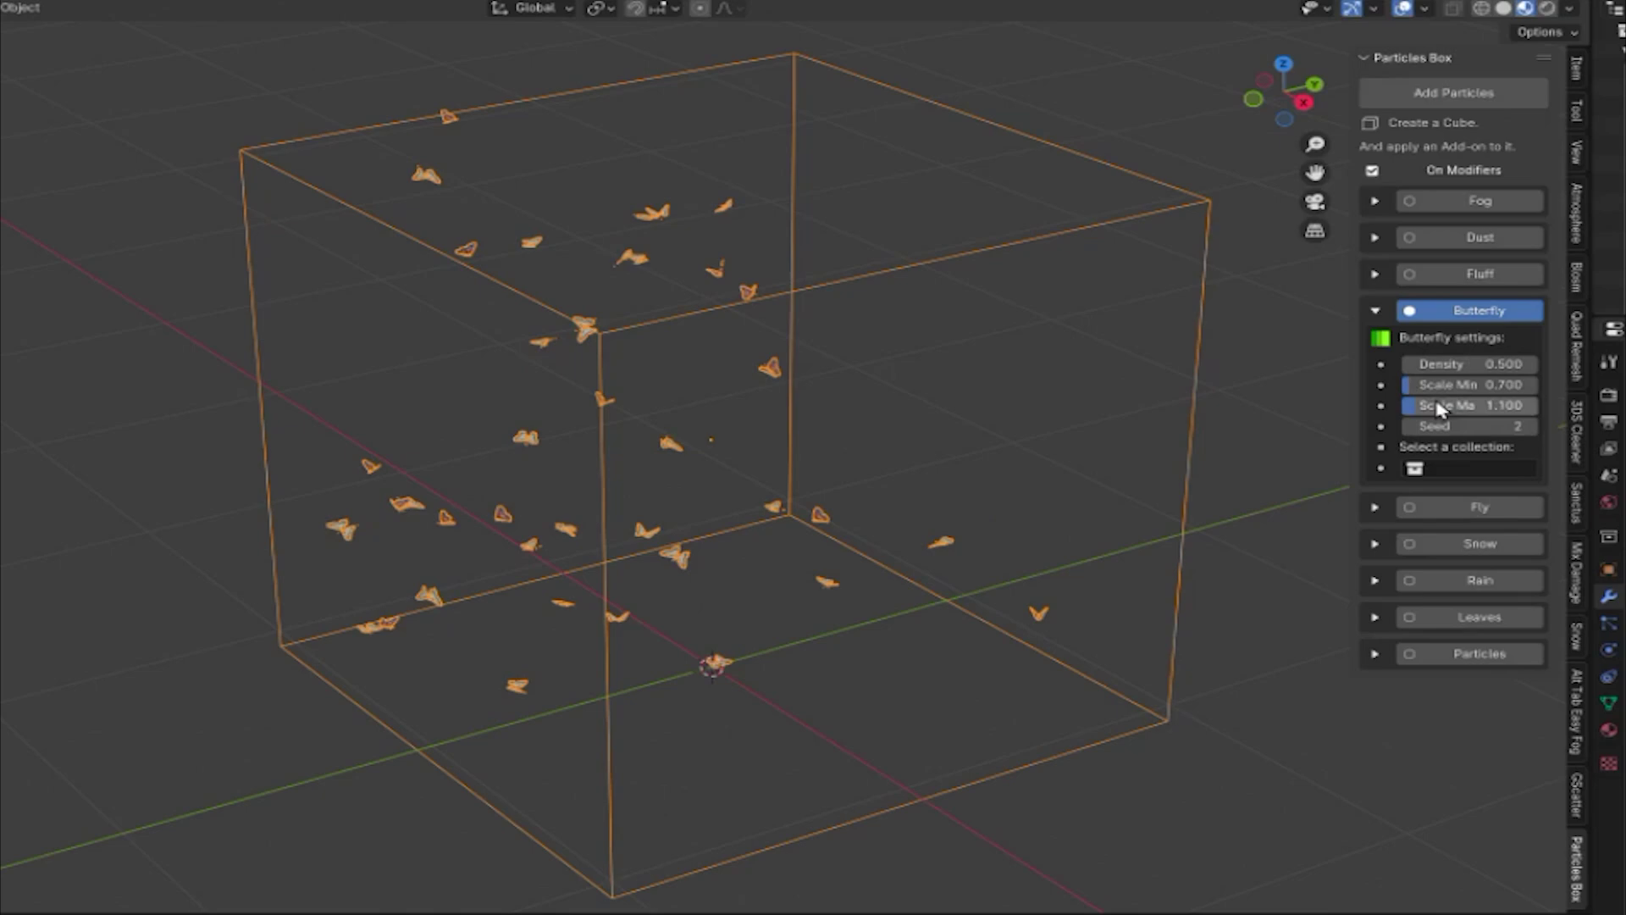
{"action": "left_click_drag", "start_coordinate": [1457, 405], "coordinate": [1490, 364]}
{"action": "left_click", "coordinate": [1531, 425]}
{"action": "left_click", "coordinate": [1532, 426]}
{"action": "left_click", "coordinate": [1532, 426]}
{"action": "left_click", "coordinate": [1532, 425]}
{"action": "left_click", "coordinate": [1304, 698]}
{"action": "key", "text": "space"}
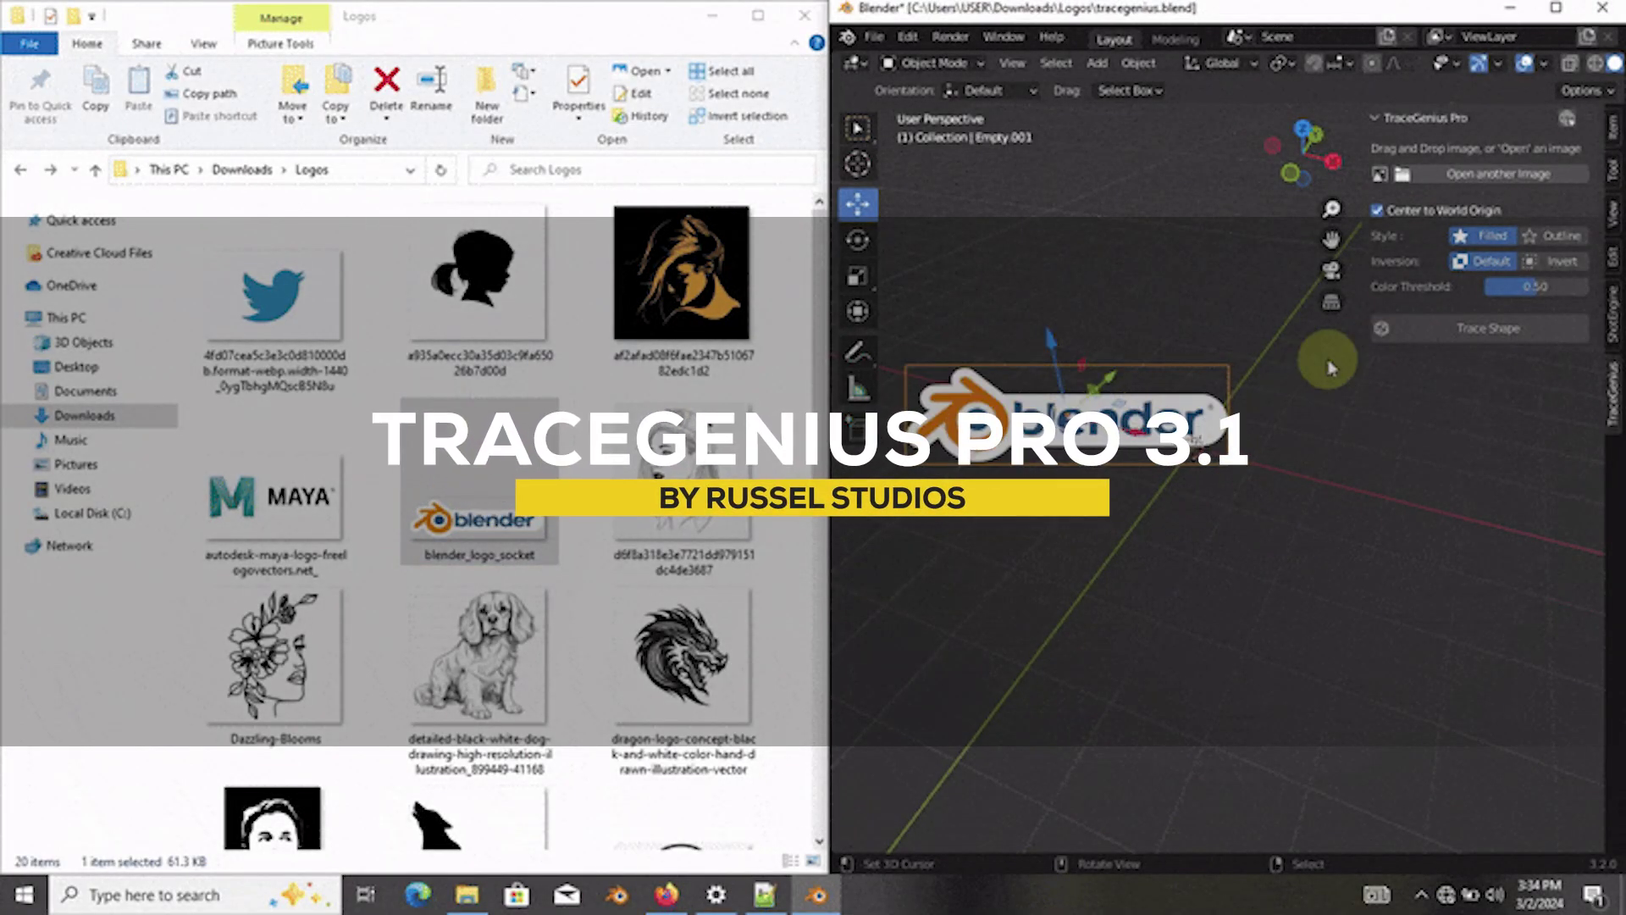
Trace the Blender logo and the wolf silhouette image into meshes, moving each beside its image
{"action": "left_click", "coordinate": [1431, 329]}
{"action": "left_click_drag", "start_coordinate": [1224, 404], "coordinate": [1162, 581]}
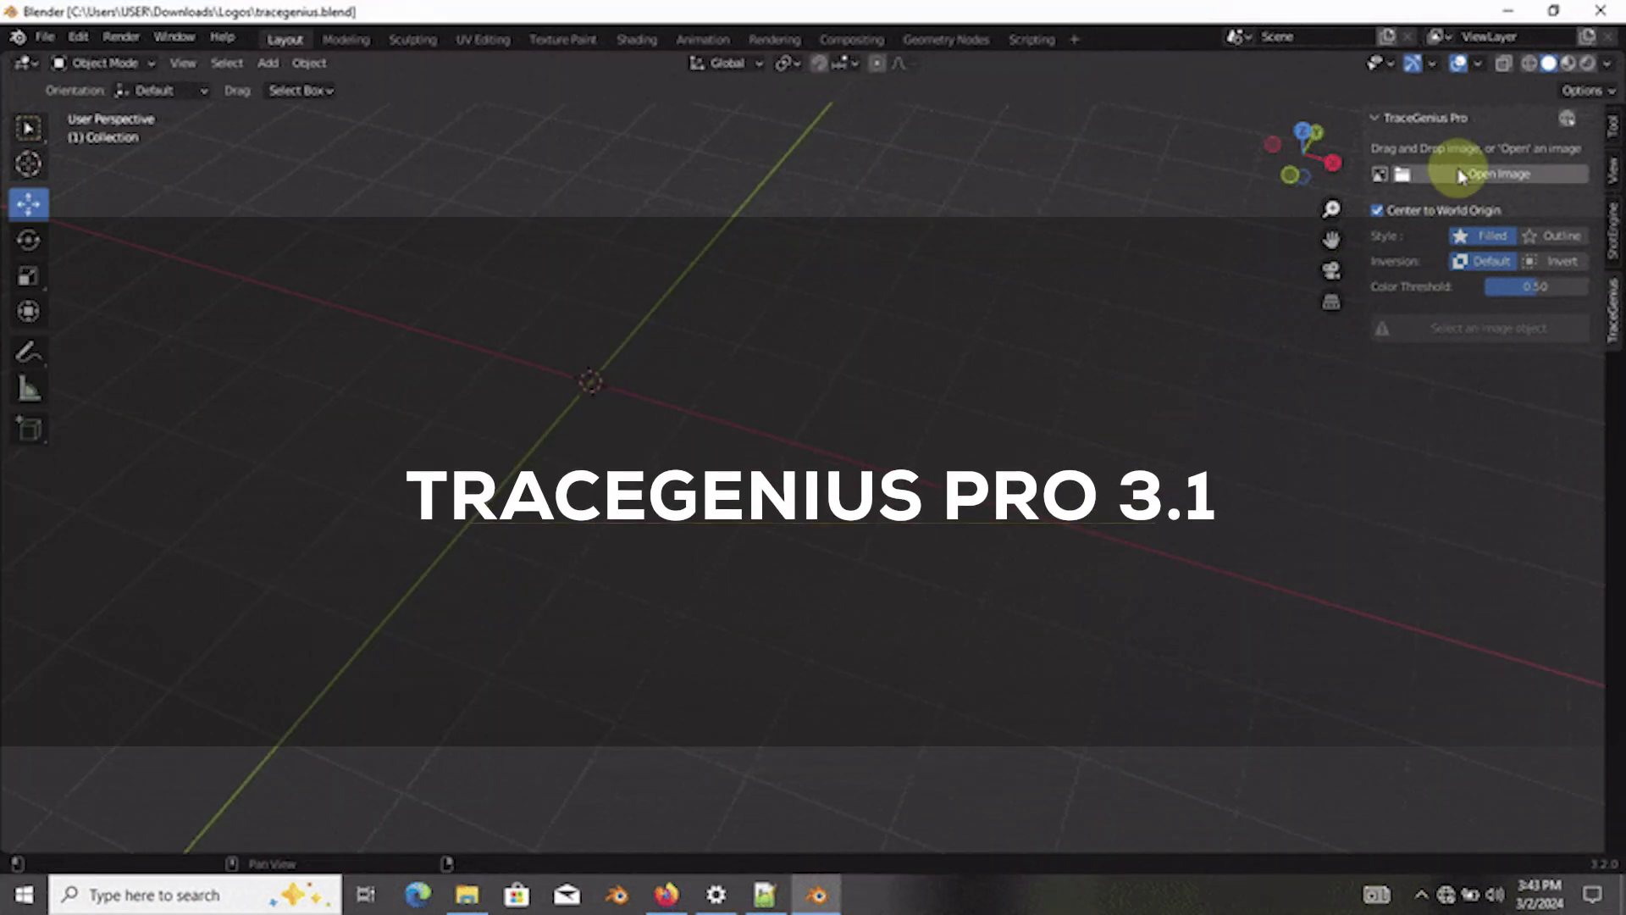
{"action": "left_click", "coordinate": [1460, 175]}
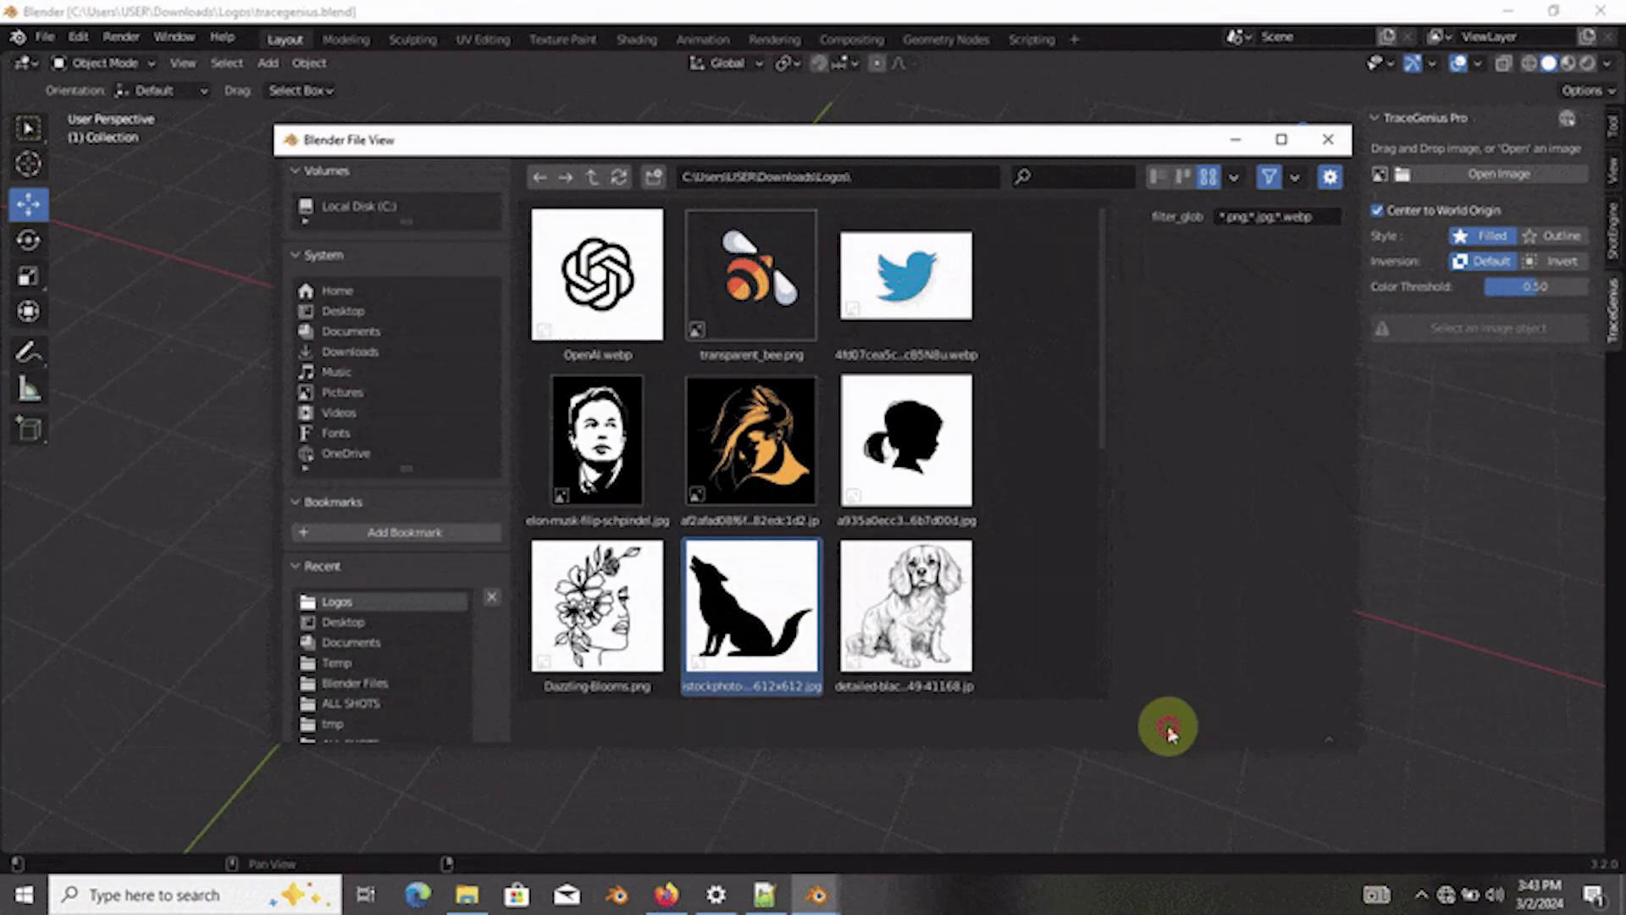
{"action": "left_click", "coordinate": [1168, 730]}
{"action": "left_click", "coordinate": [1430, 333]}
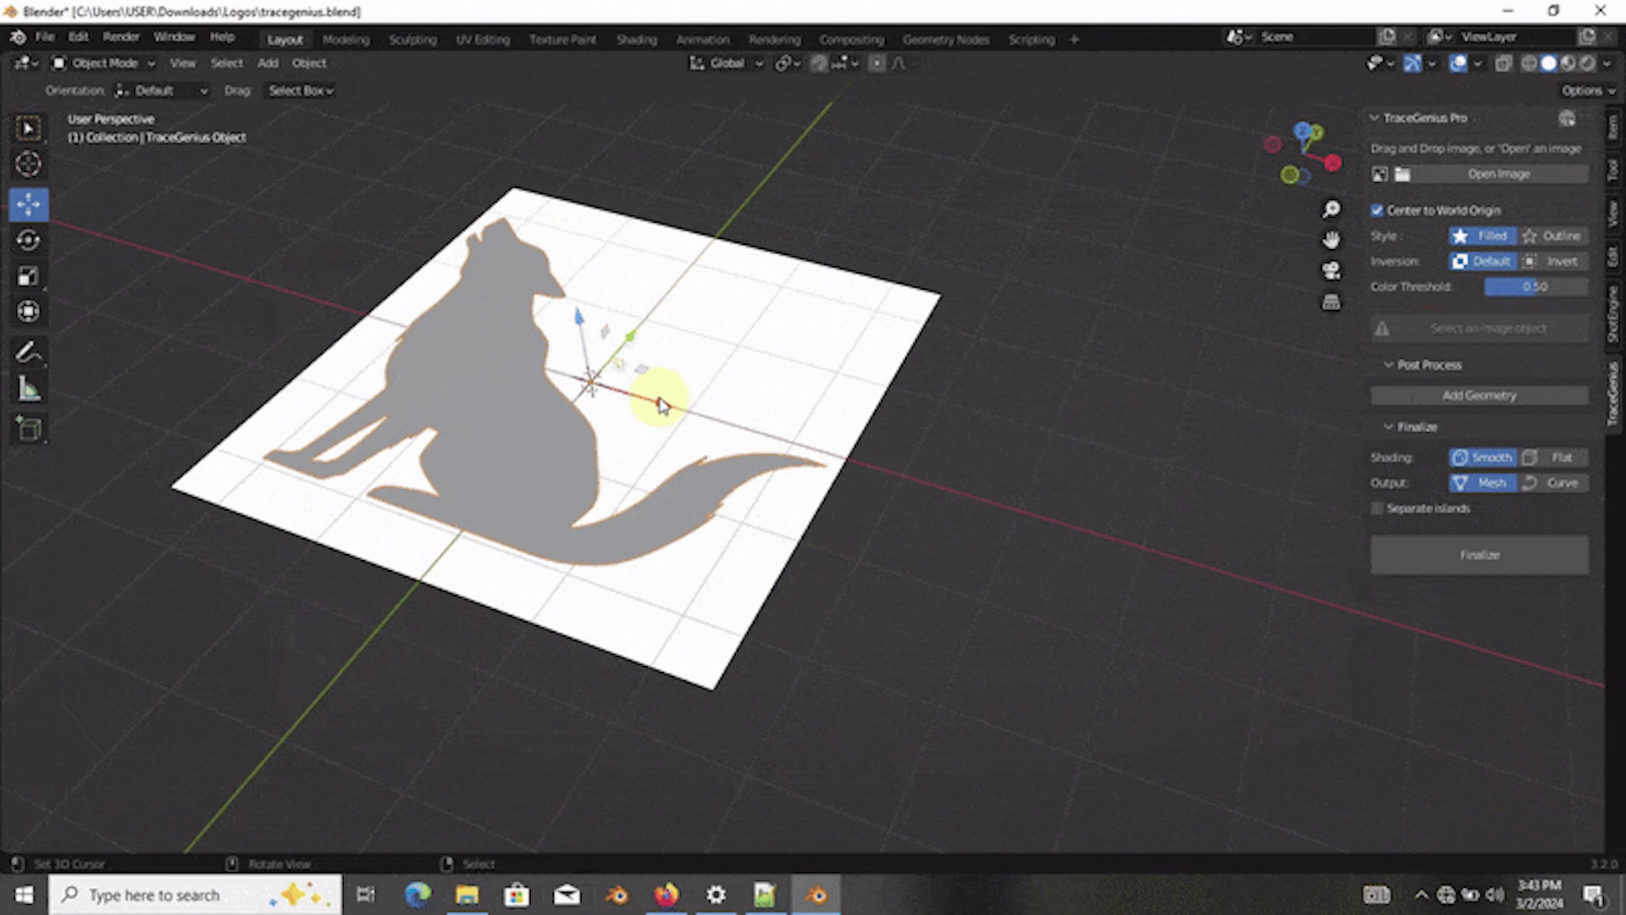
{"action": "left_click_drag", "start_coordinate": [661, 405], "coordinate": [1197, 597]}
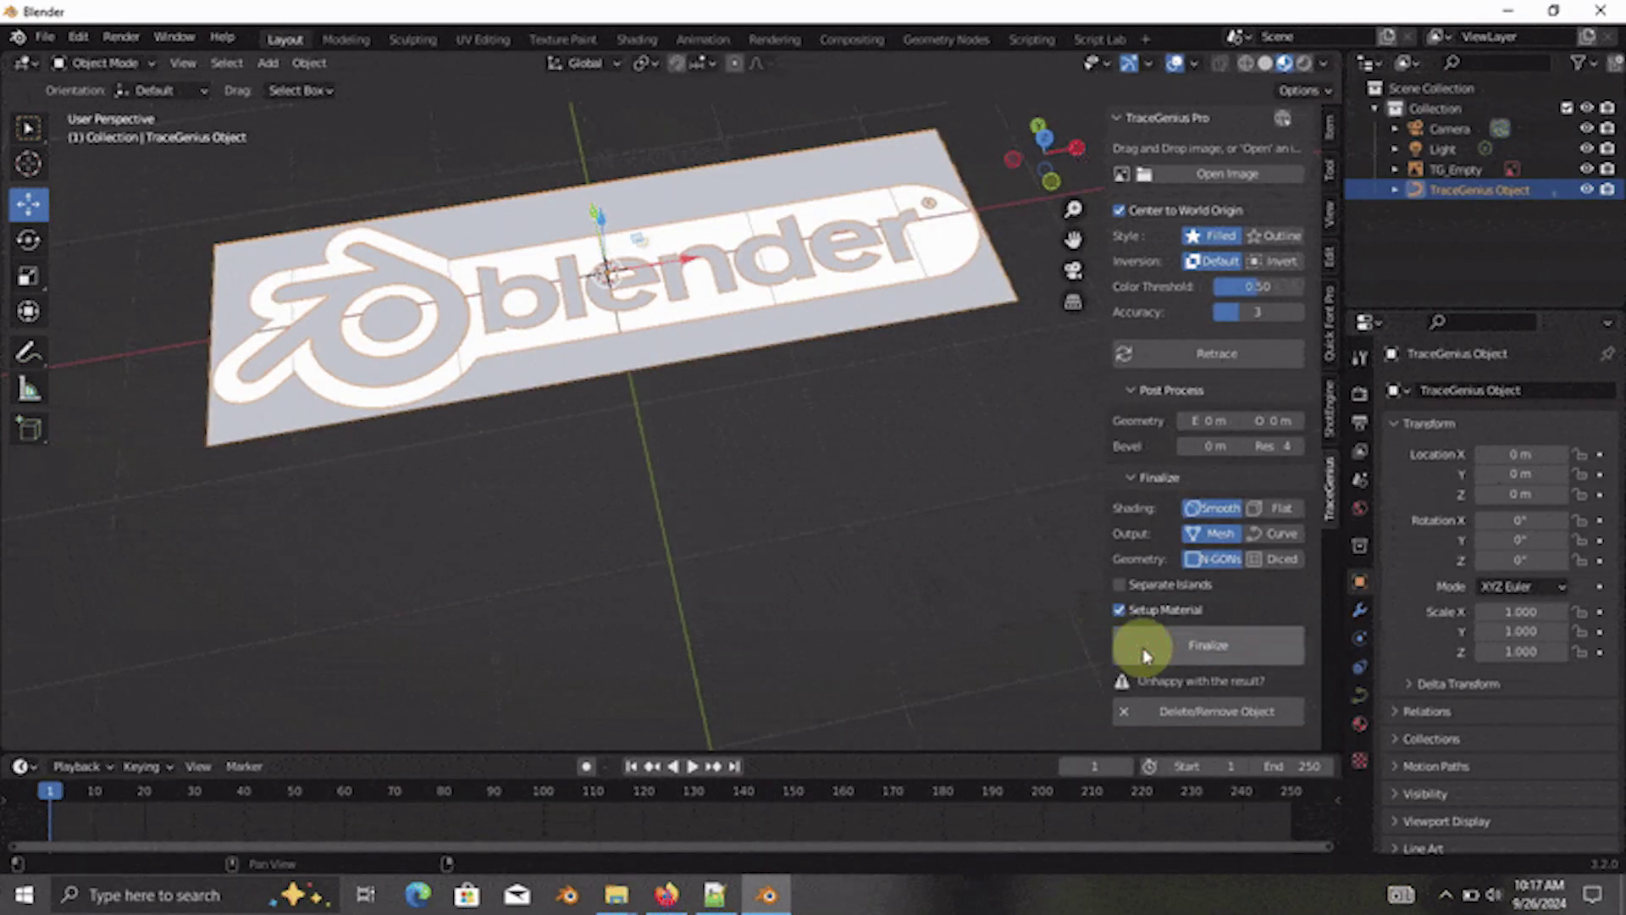
Finalize the Blender, freelancer and YouTube logos with coloured materials and position each traced mesh
{"action": "left_click", "coordinate": [1145, 652]}
{"action": "key", "text": "g"}
{"action": "left_click", "coordinate": [1164, 207]}
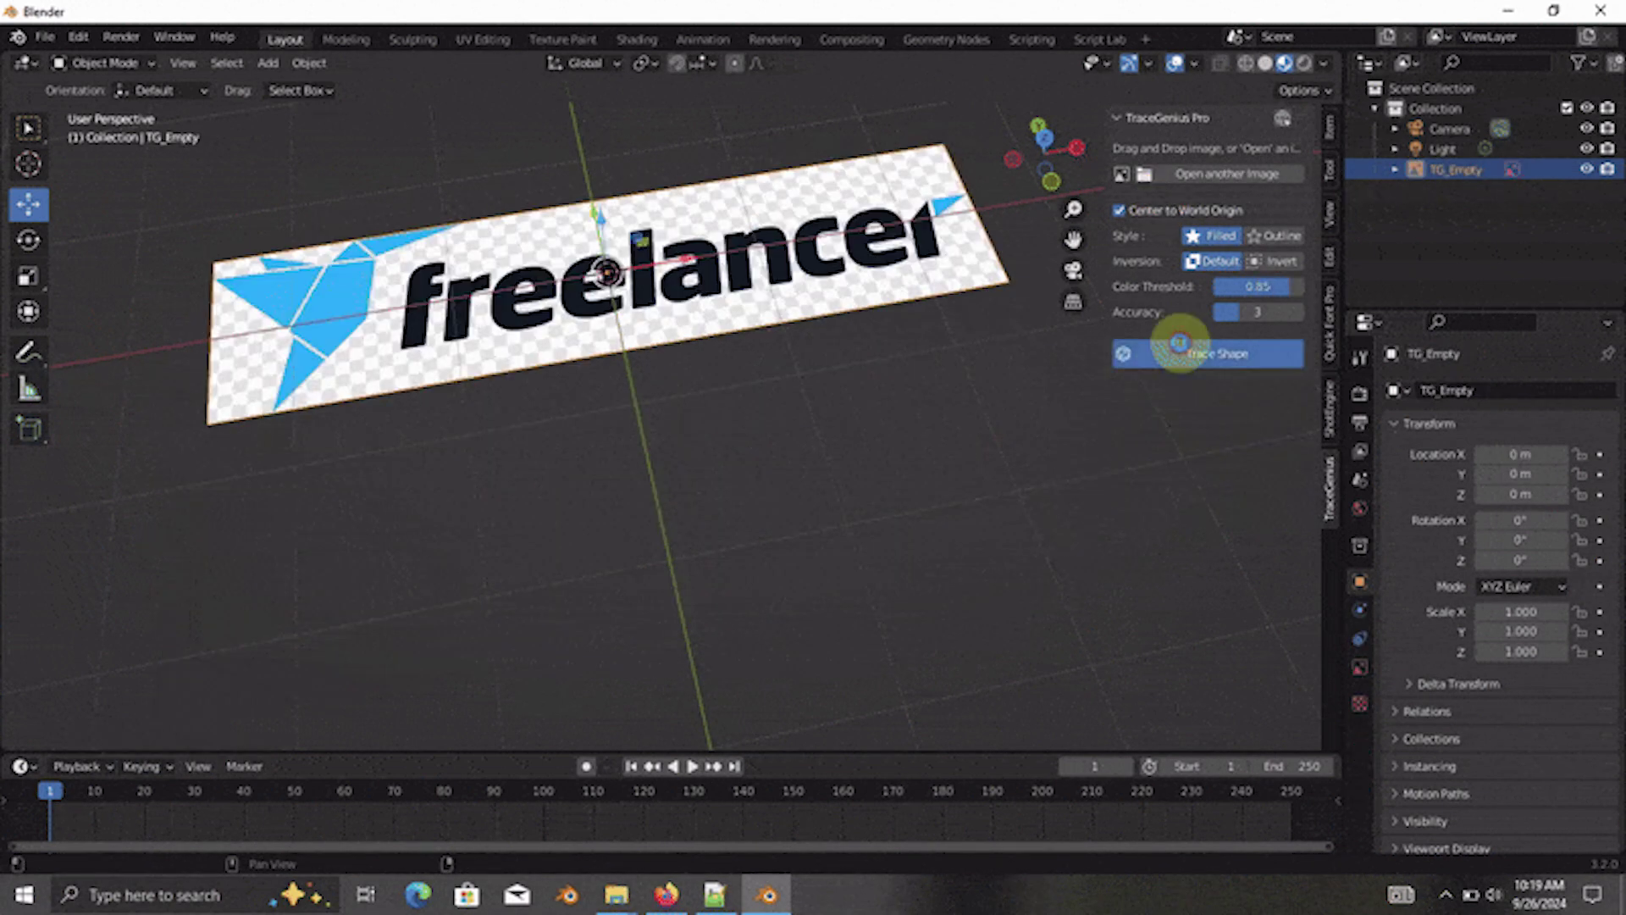
{"action": "left_click", "coordinate": [1179, 349]}
{"action": "left_click", "coordinate": [1230, 618]}
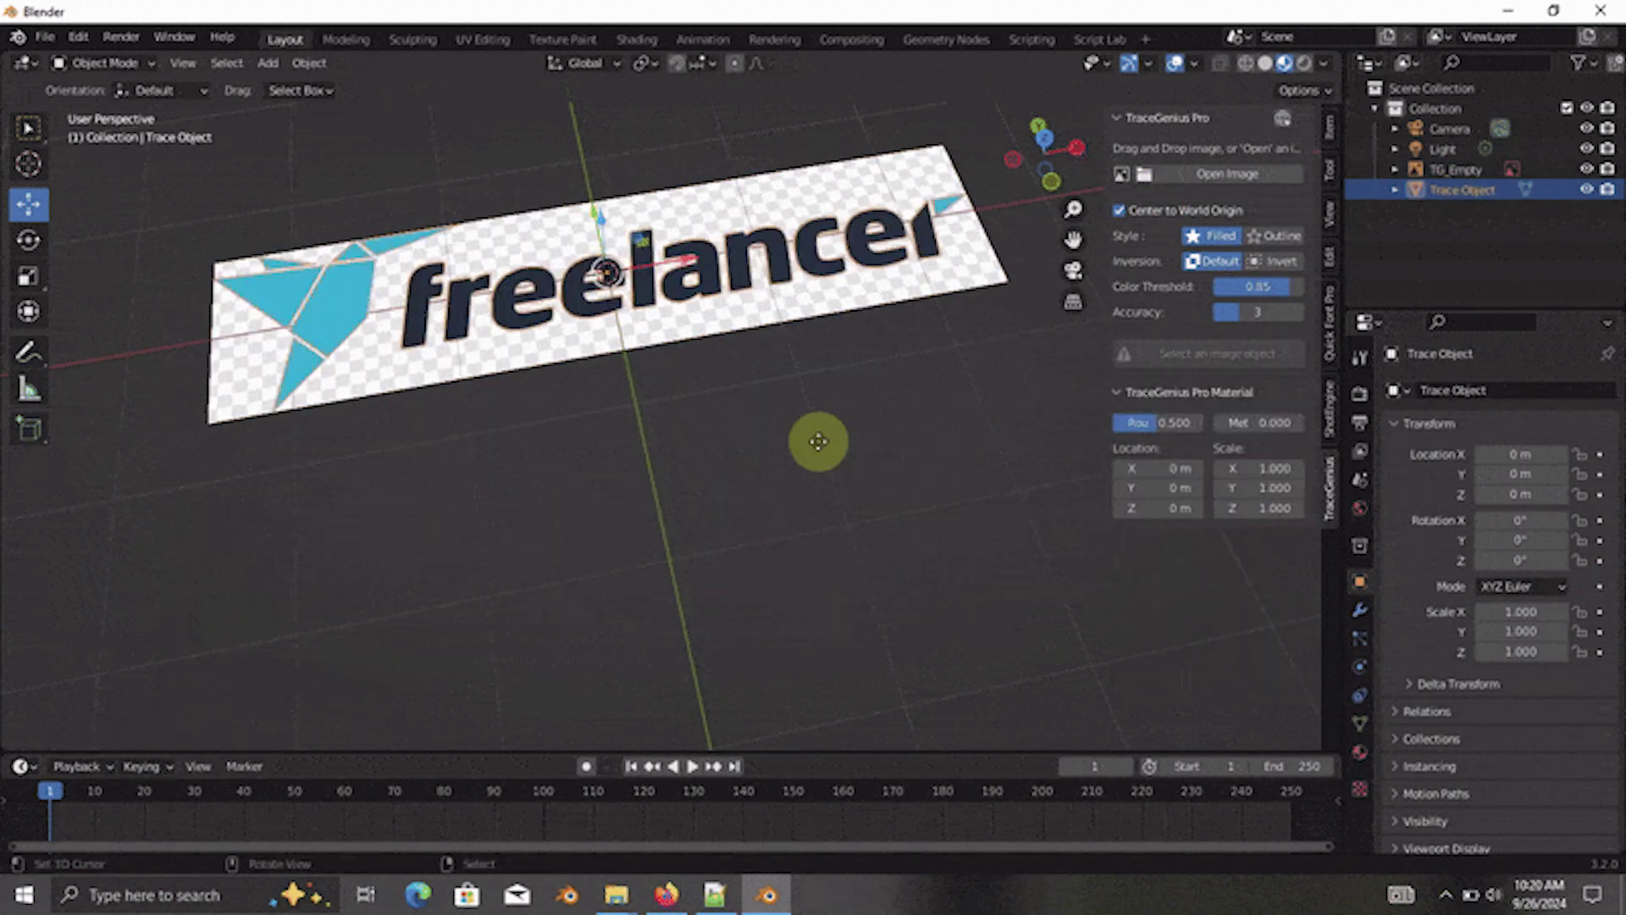
{"action": "left_click", "coordinate": [860, 682]}
{"action": "left_click", "coordinate": [1173, 356]}
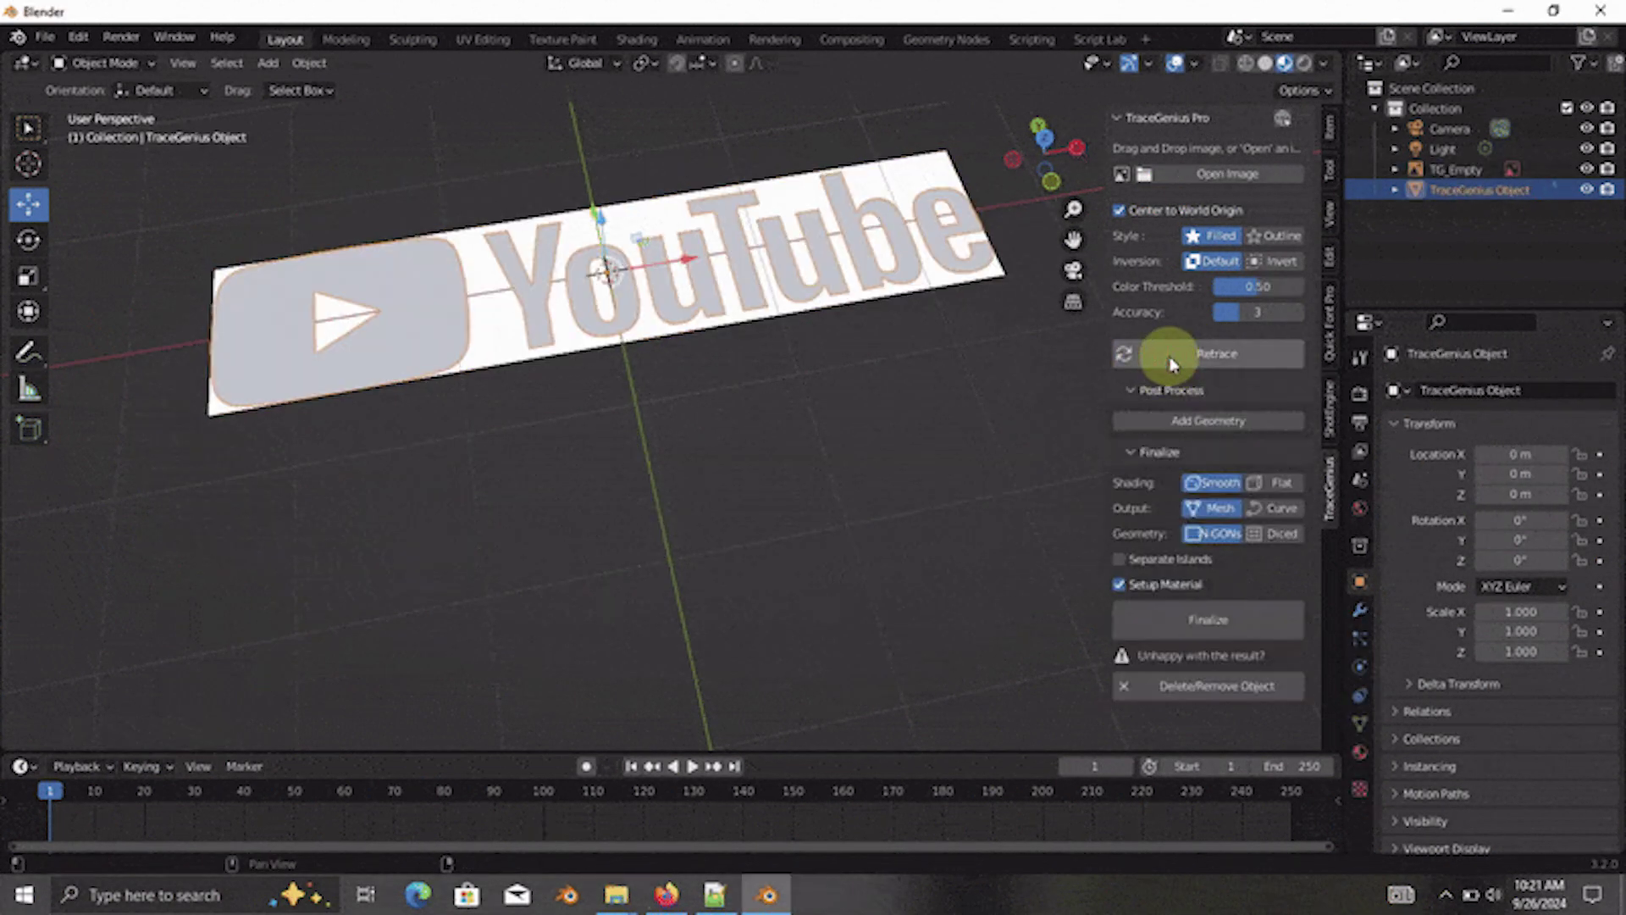
{"action": "left_click", "coordinate": [1176, 623]}
{"action": "left_click", "coordinate": [1155, 813]}
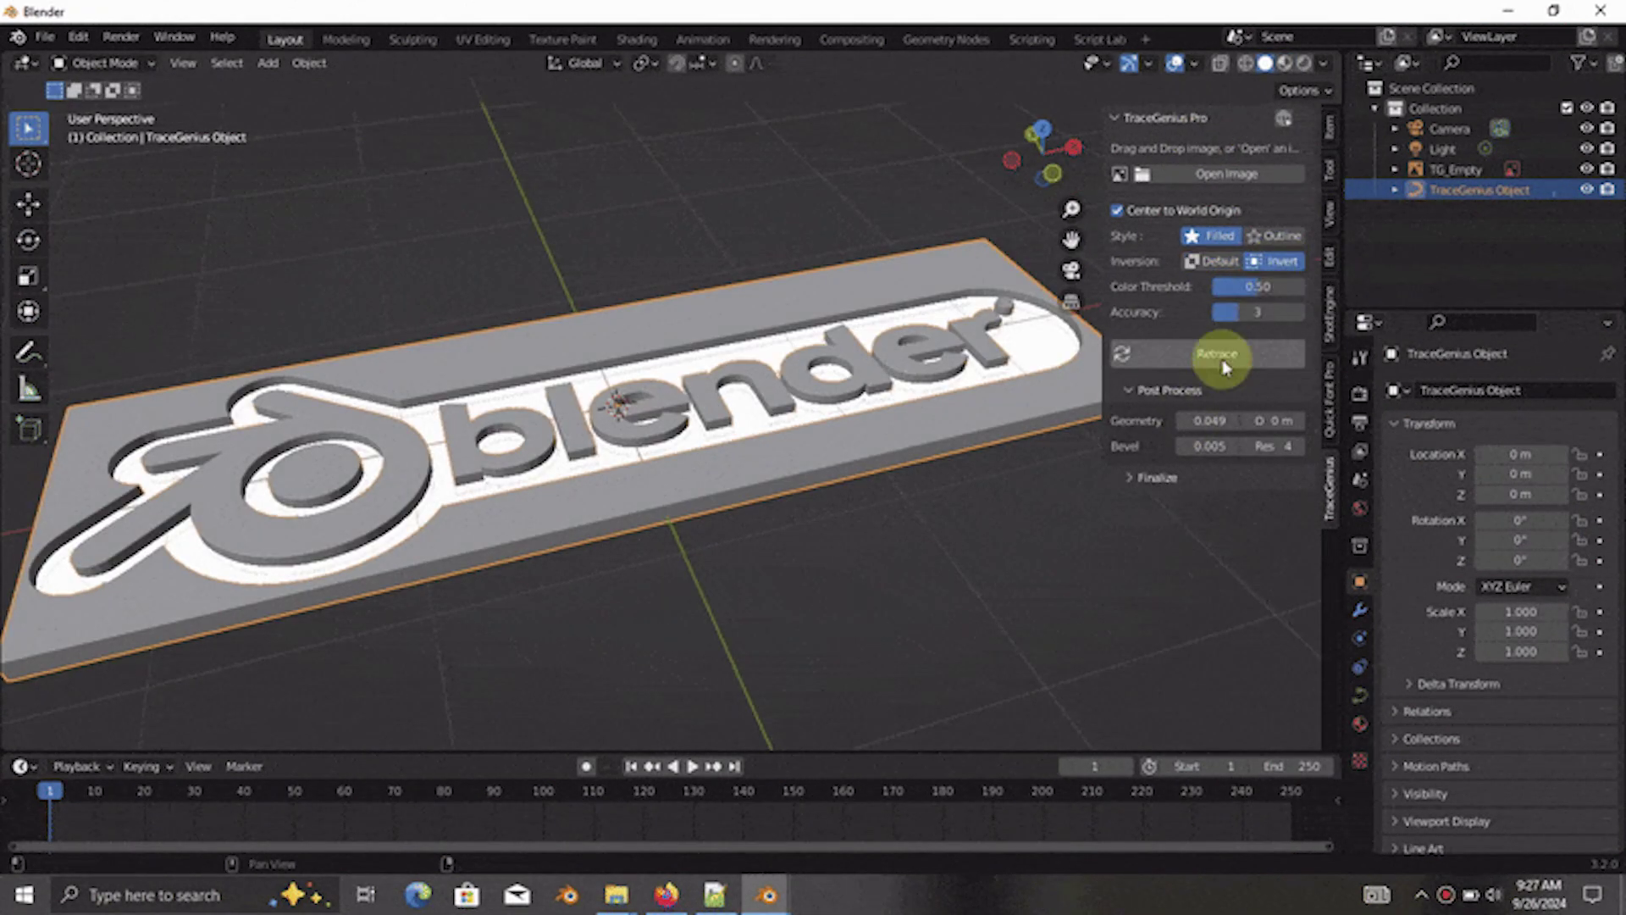
Try rounded and raised-lettering slab trace styles, thickening the logo's extrusion to 0.129
{"action": "left_click", "coordinate": [1223, 366]}
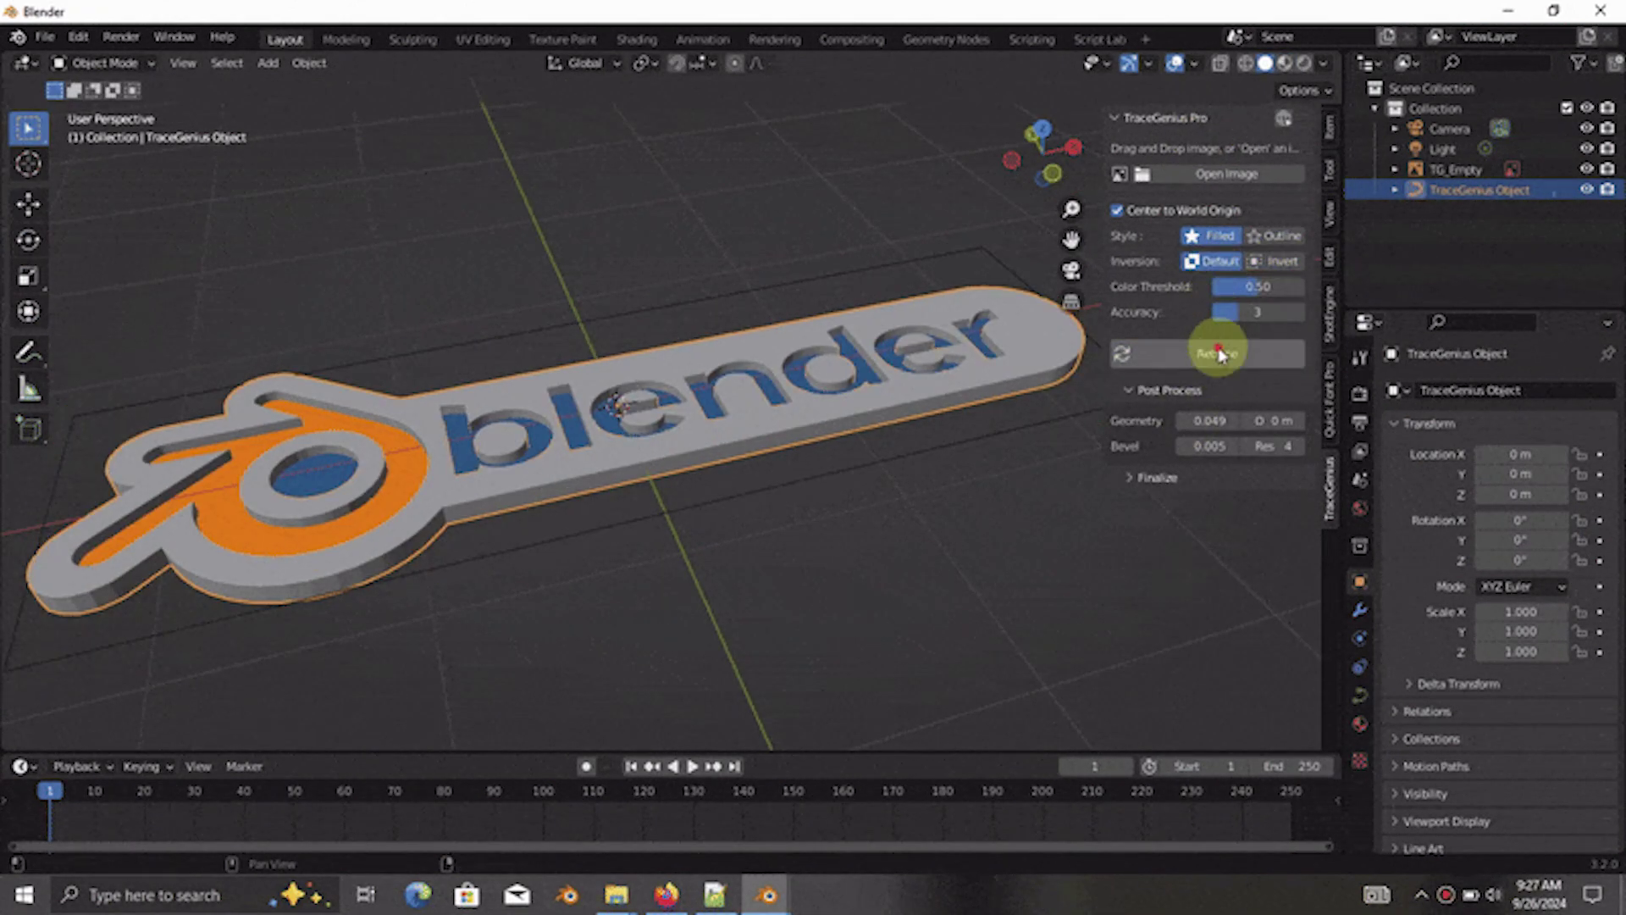
{"action": "left_click", "coordinate": [1218, 354]}
{"action": "left_click_drag", "start_coordinate": [1196, 420], "coordinate": [1203, 413]}
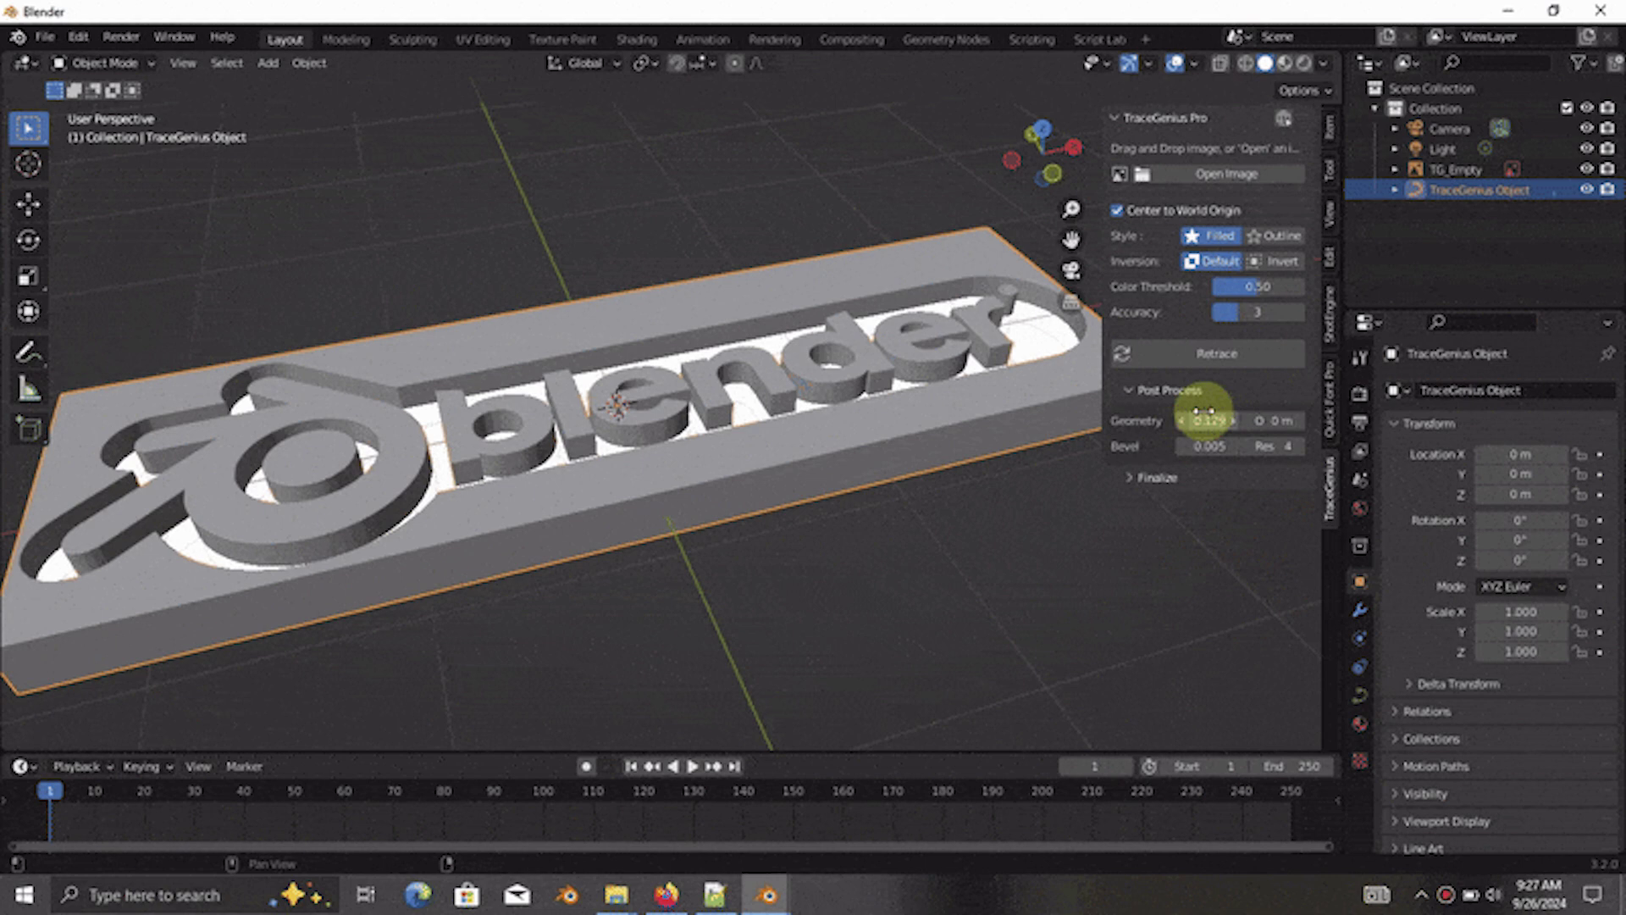
{"action": "left_click", "coordinate": [1220, 353]}
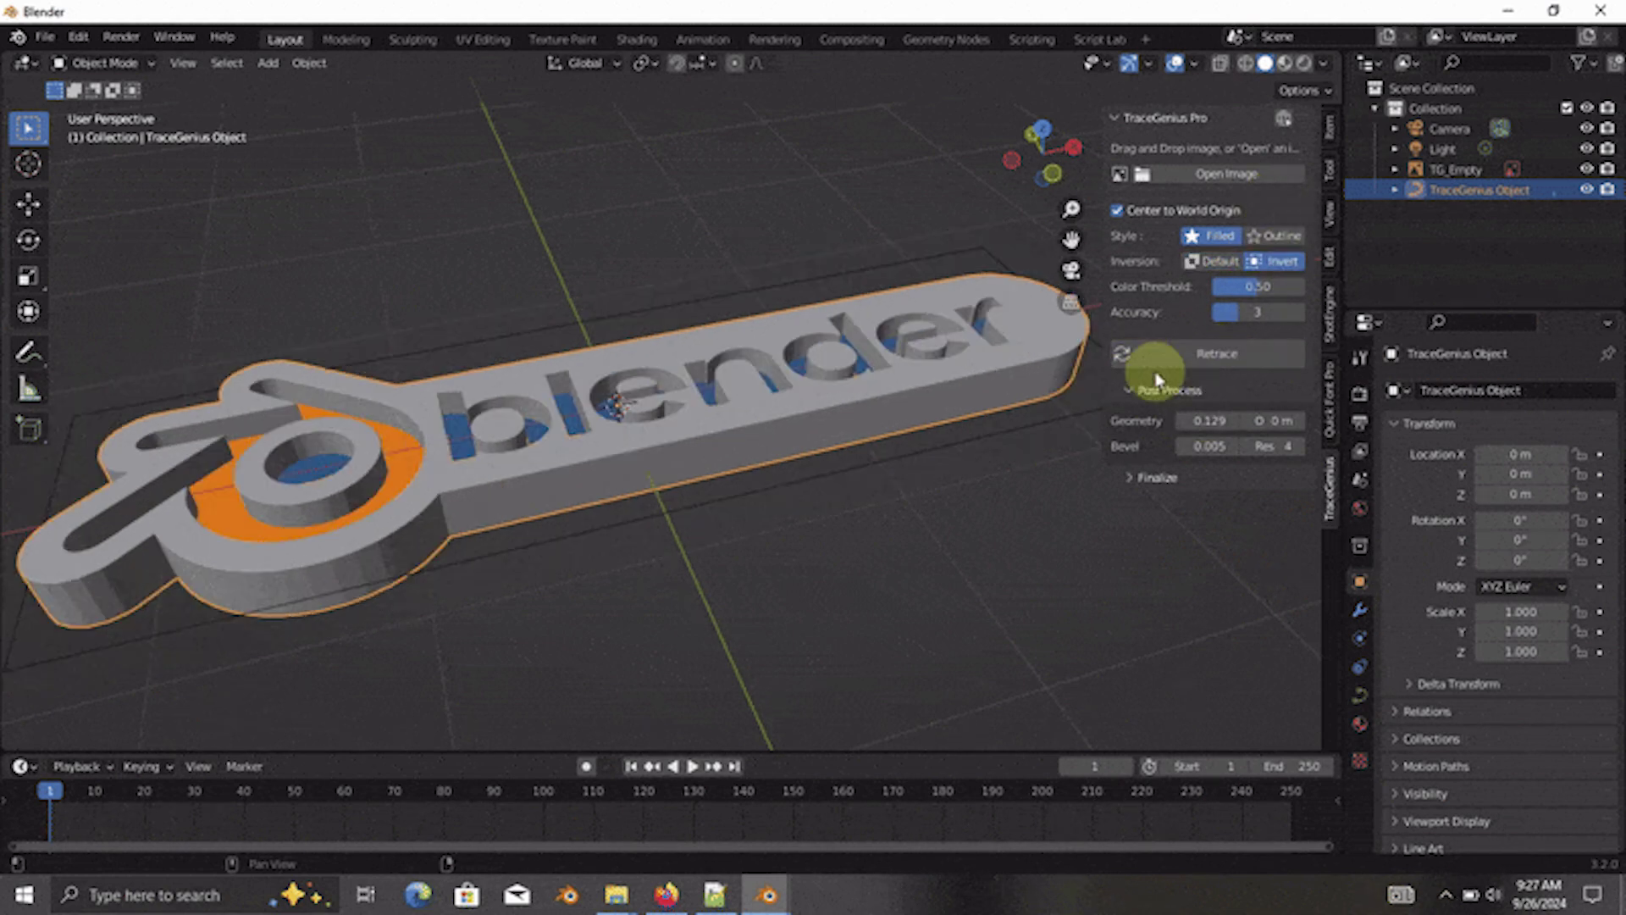
{"action": "left_click", "coordinate": [1198, 347]}
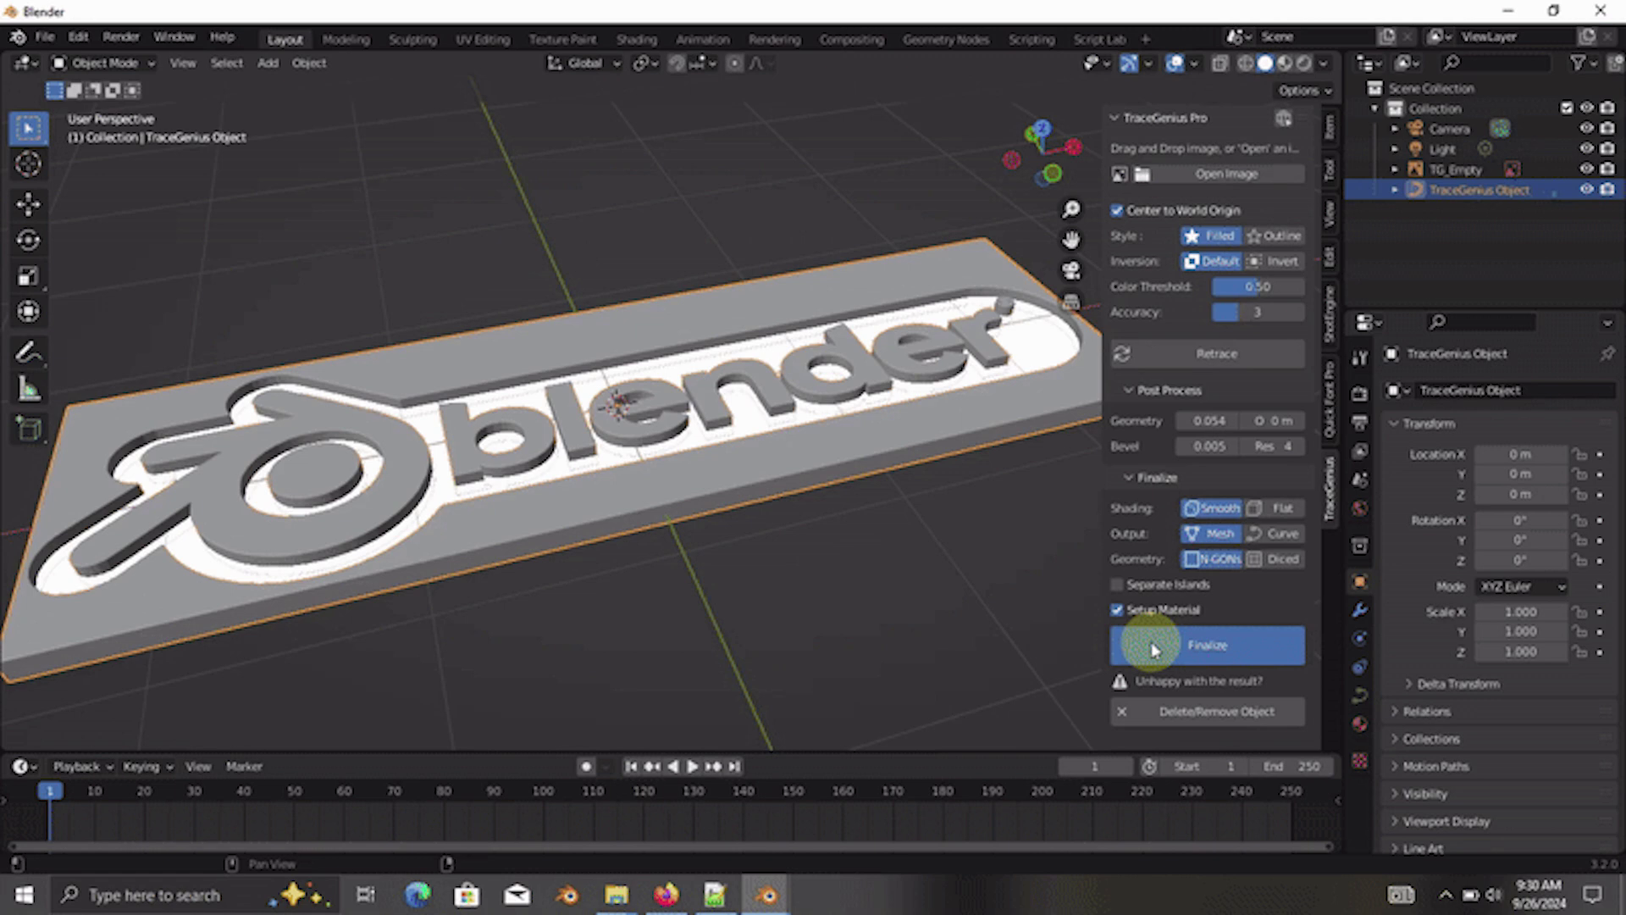
Finalize the traced logo into a mesh and give its side faces a sampled colour
{"action": "left_click", "coordinate": [1151, 648]}
{"action": "left_click", "coordinate": [1285, 63]}
{"action": "left_click", "coordinate": [1586, 168]}
{"action": "left_click", "coordinate": [1256, 570]}
{"action": "left_click", "coordinate": [1386, 449]}
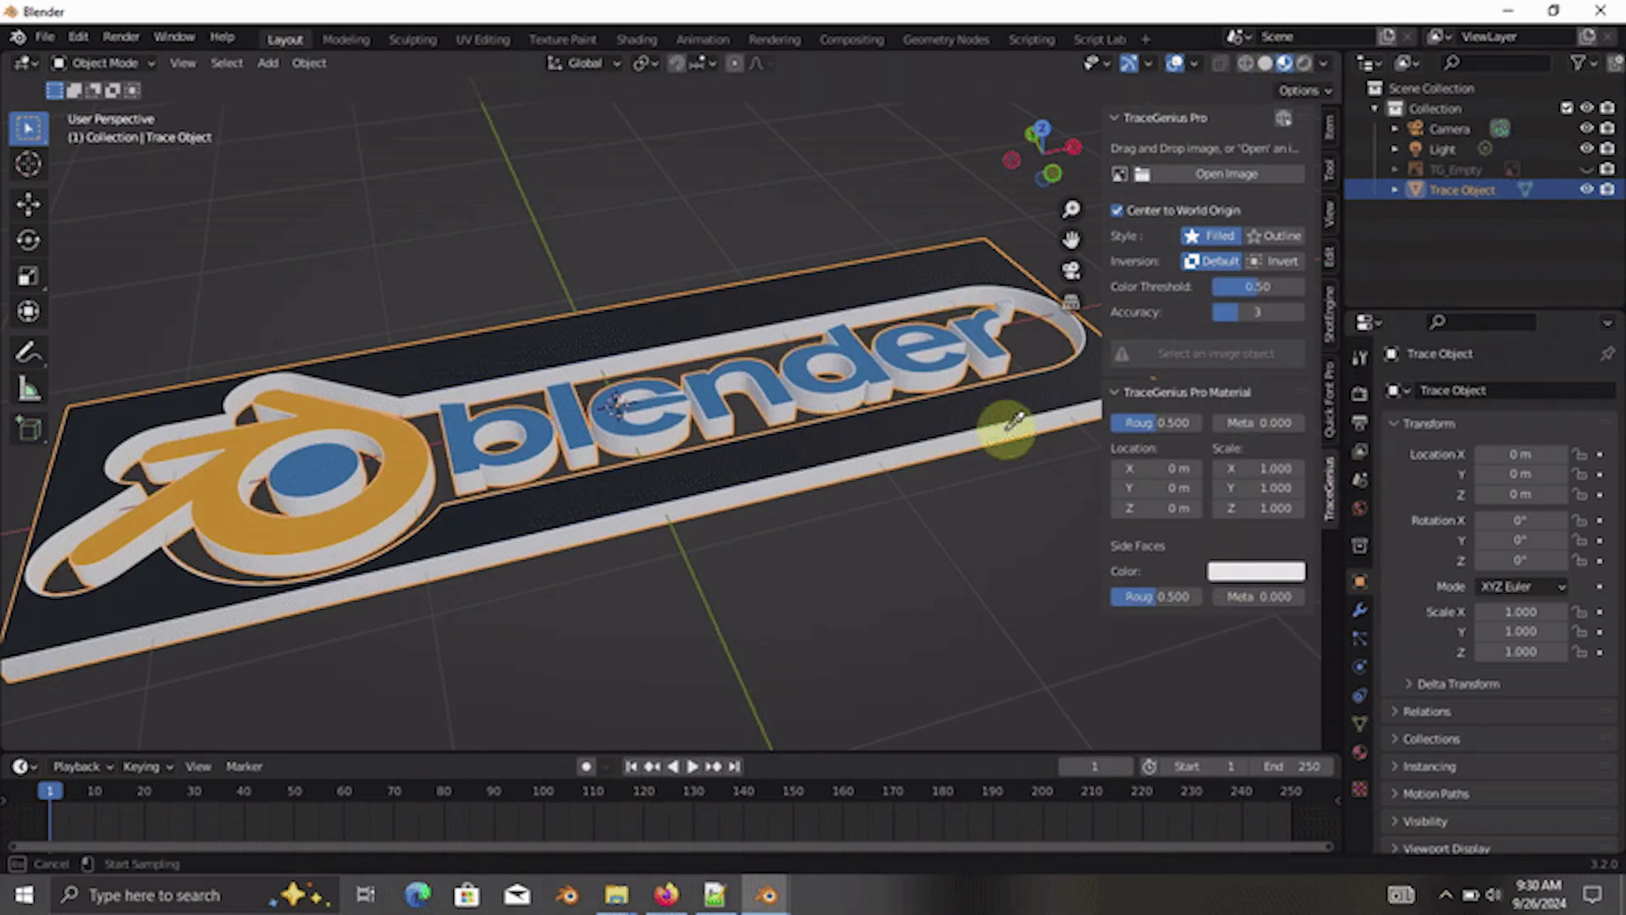
{"action": "left_click", "coordinate": [1008, 423]}
{"action": "left_click", "coordinate": [1256, 570]}
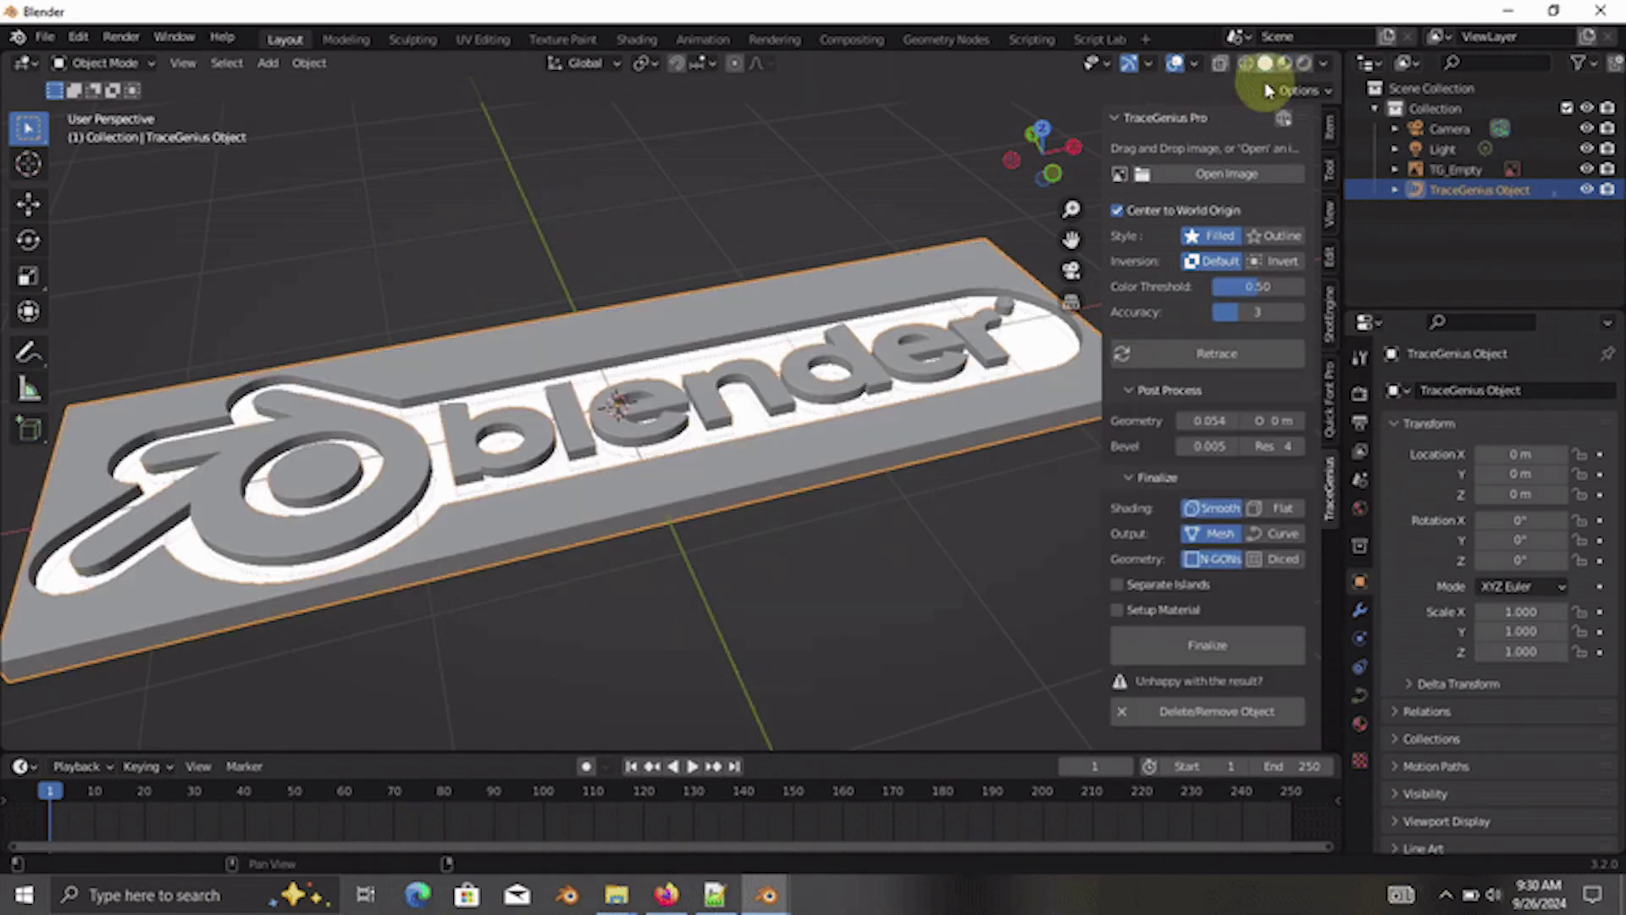
Delete the leftover traced slab object and switch to the Shading workspace
{"action": "left_click", "coordinate": [1196, 712]}
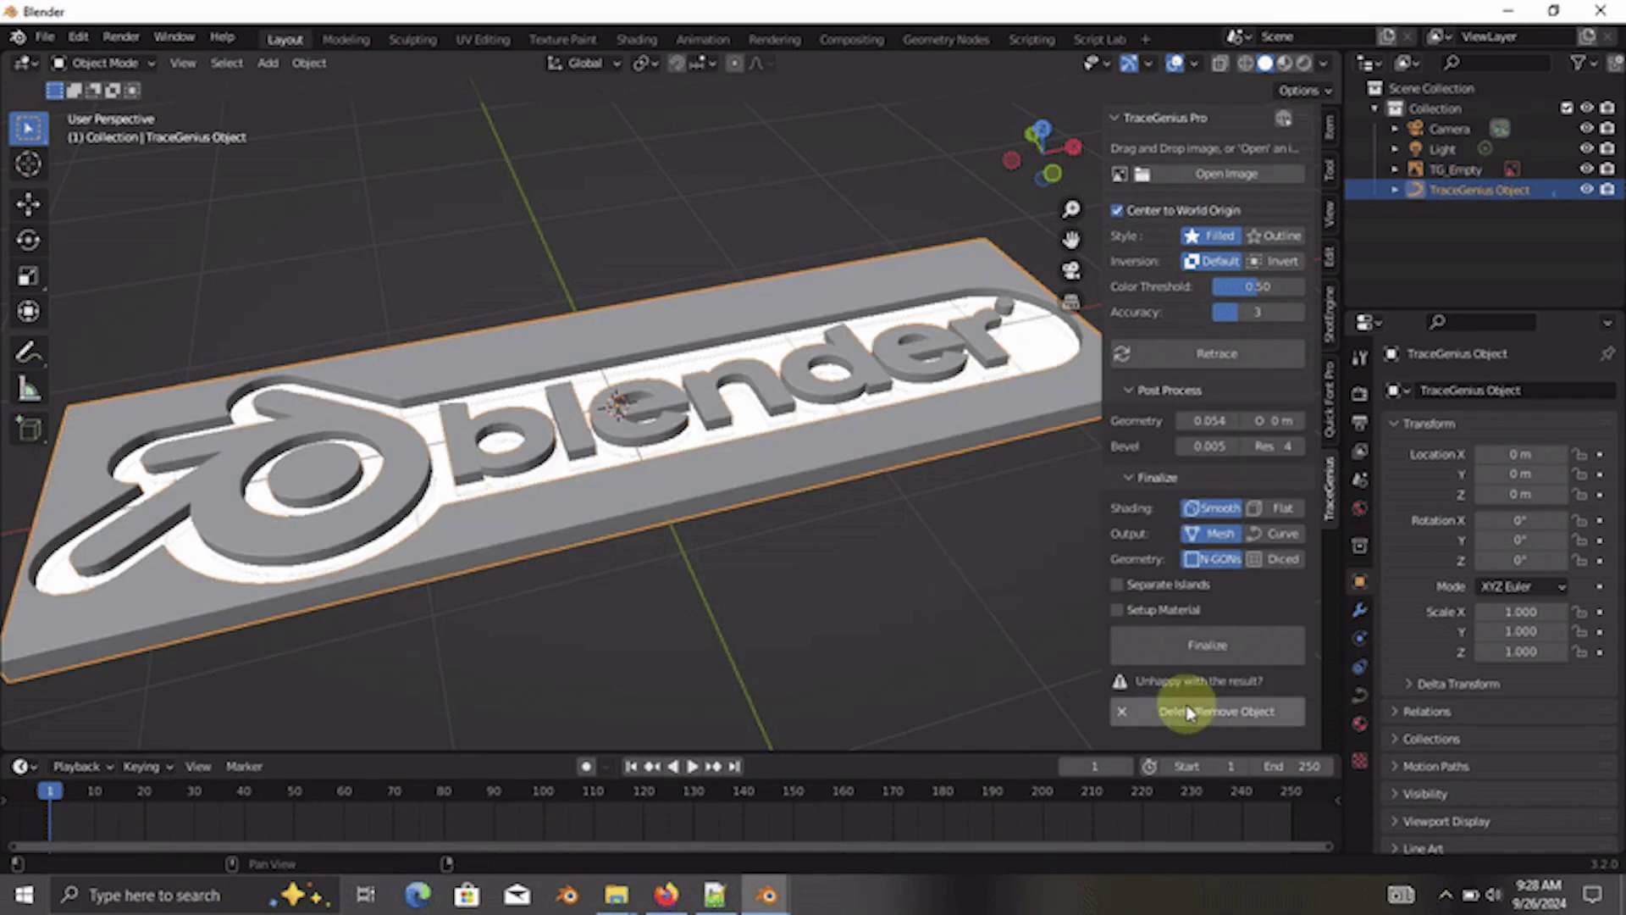
{"action": "left_click", "coordinate": [1196, 712]}
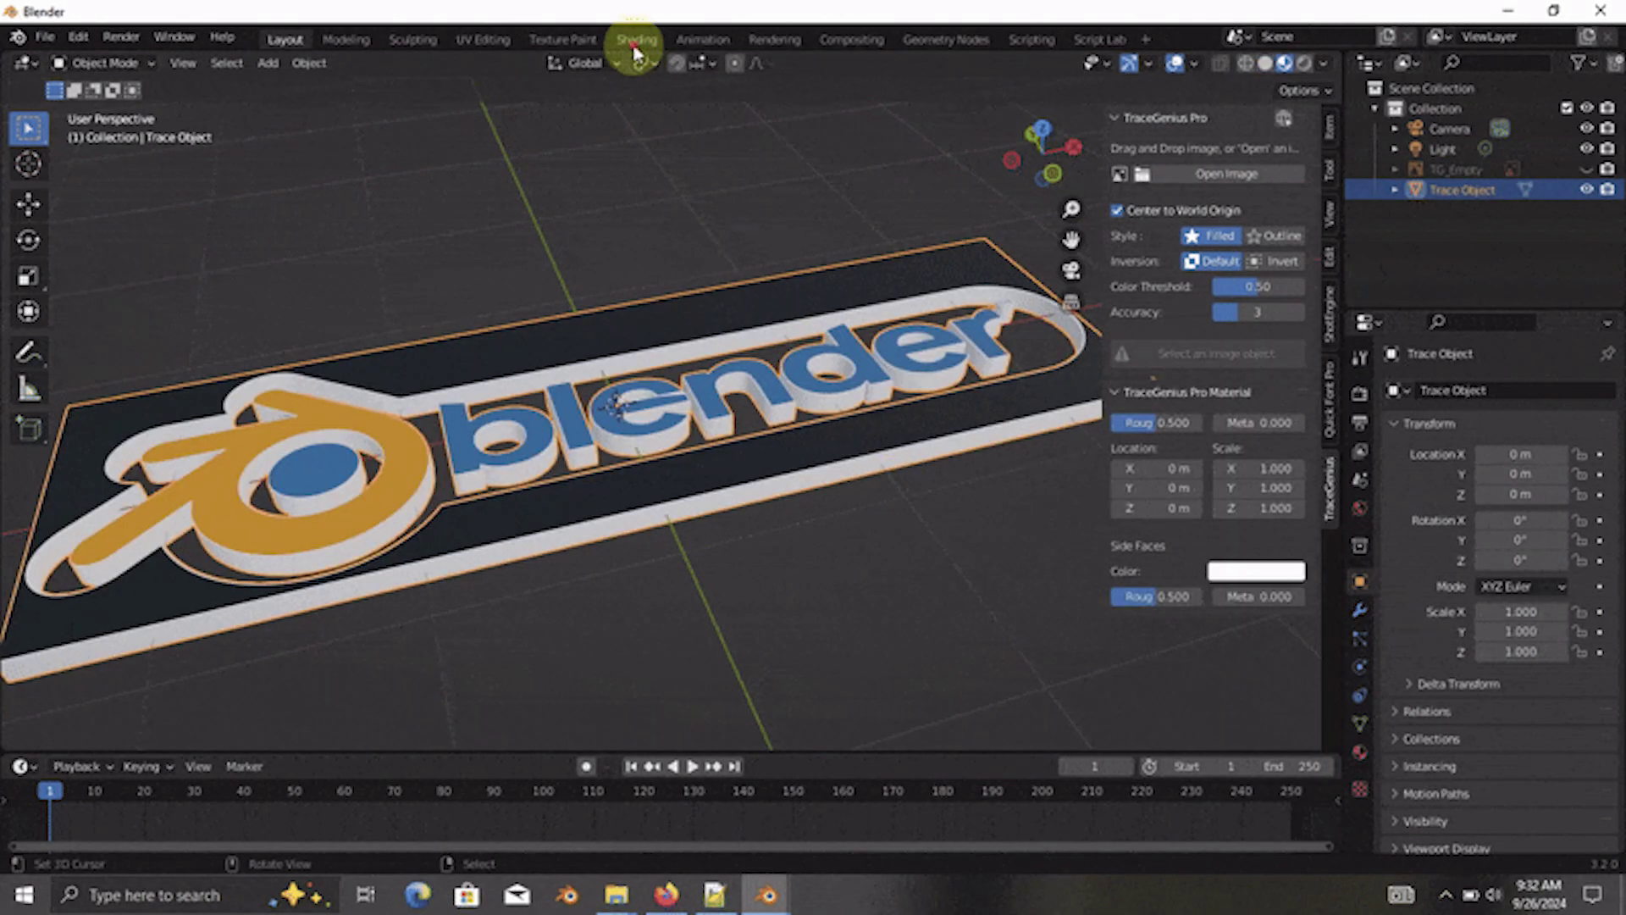
{"action": "left_click", "coordinate": [636, 39]}
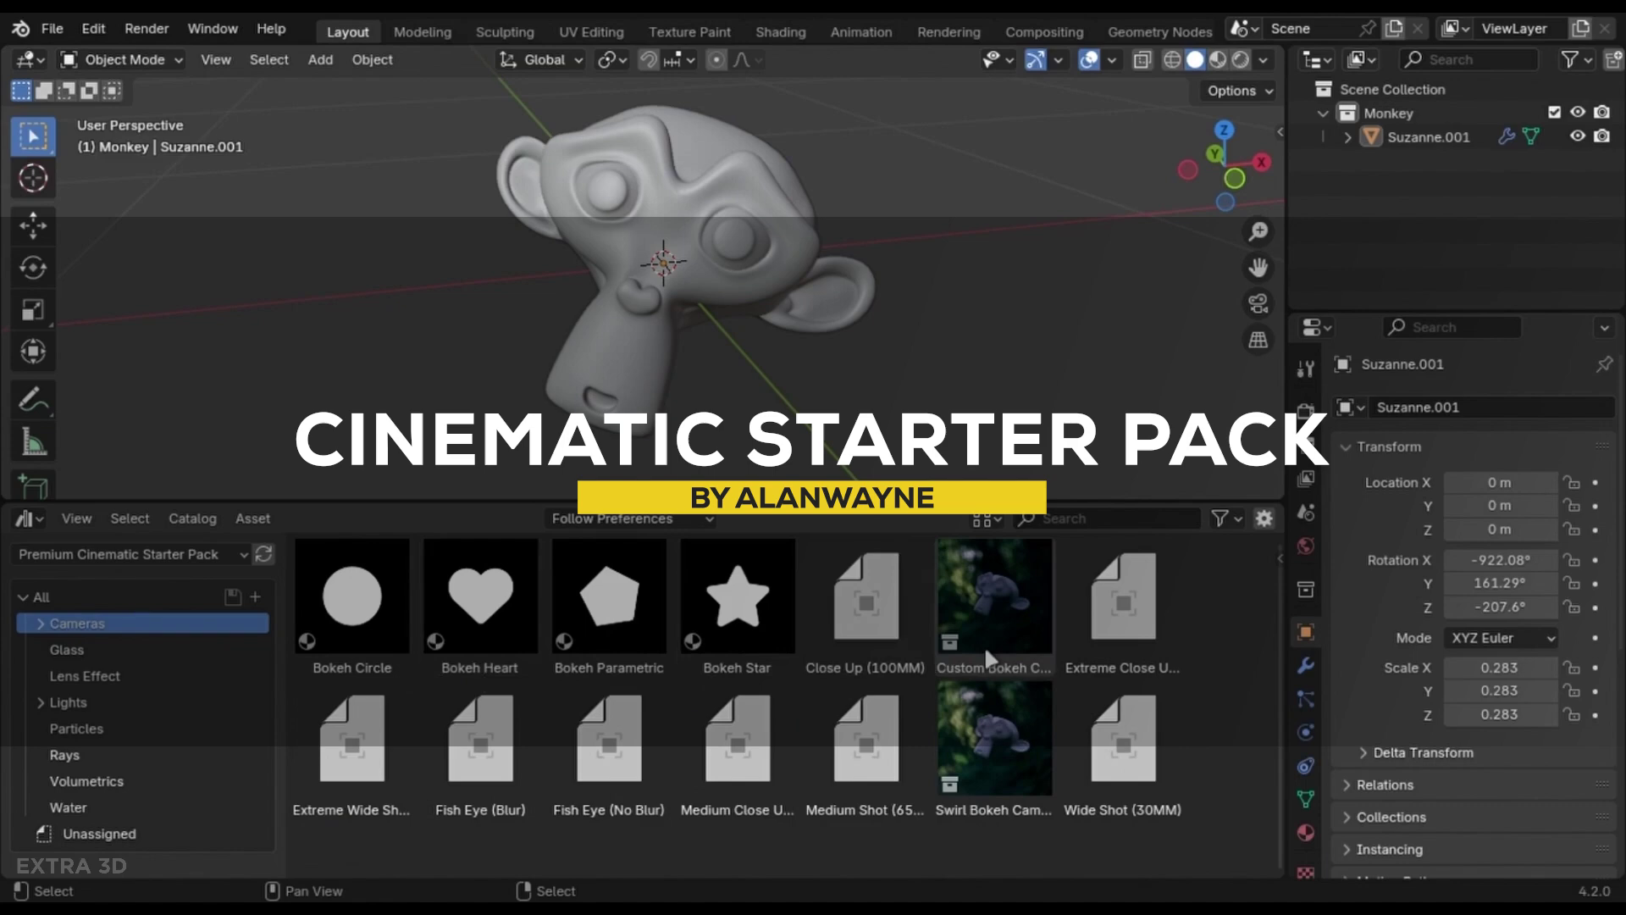
Add the Custom Bokeh Camera from the starter pack's Cameras > Bokeh Camera assets
{"action": "left_click", "coordinate": [85, 675]}
{"action": "left_click", "coordinate": [136, 624]}
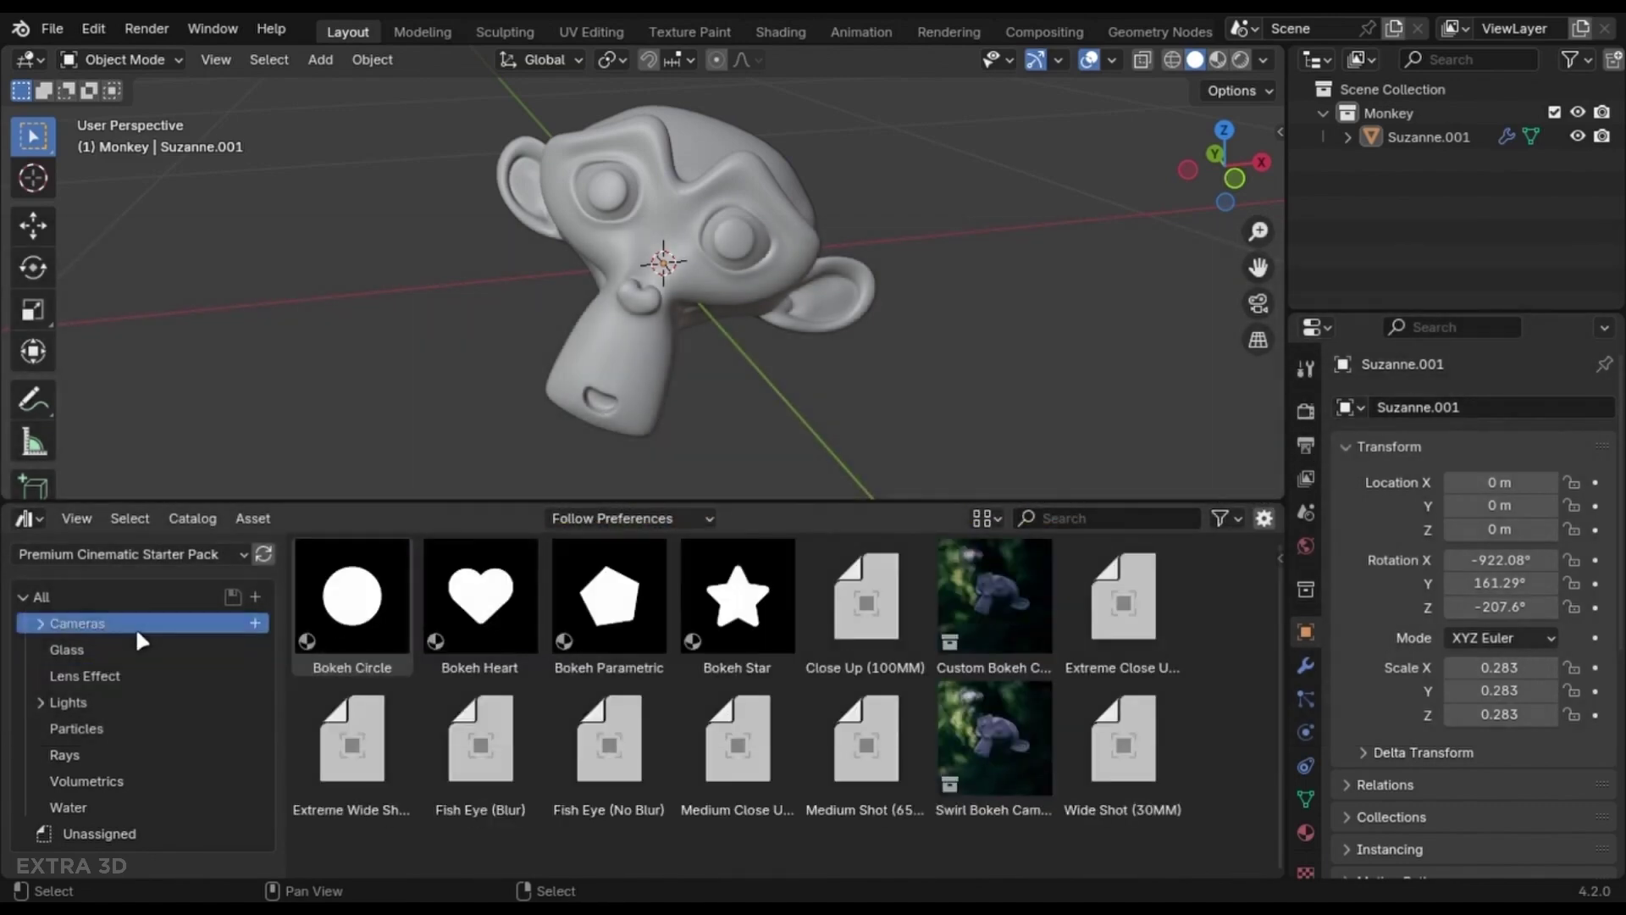
{"action": "left_click", "coordinate": [40, 622]}
{"action": "left_click", "coordinate": [111, 649]}
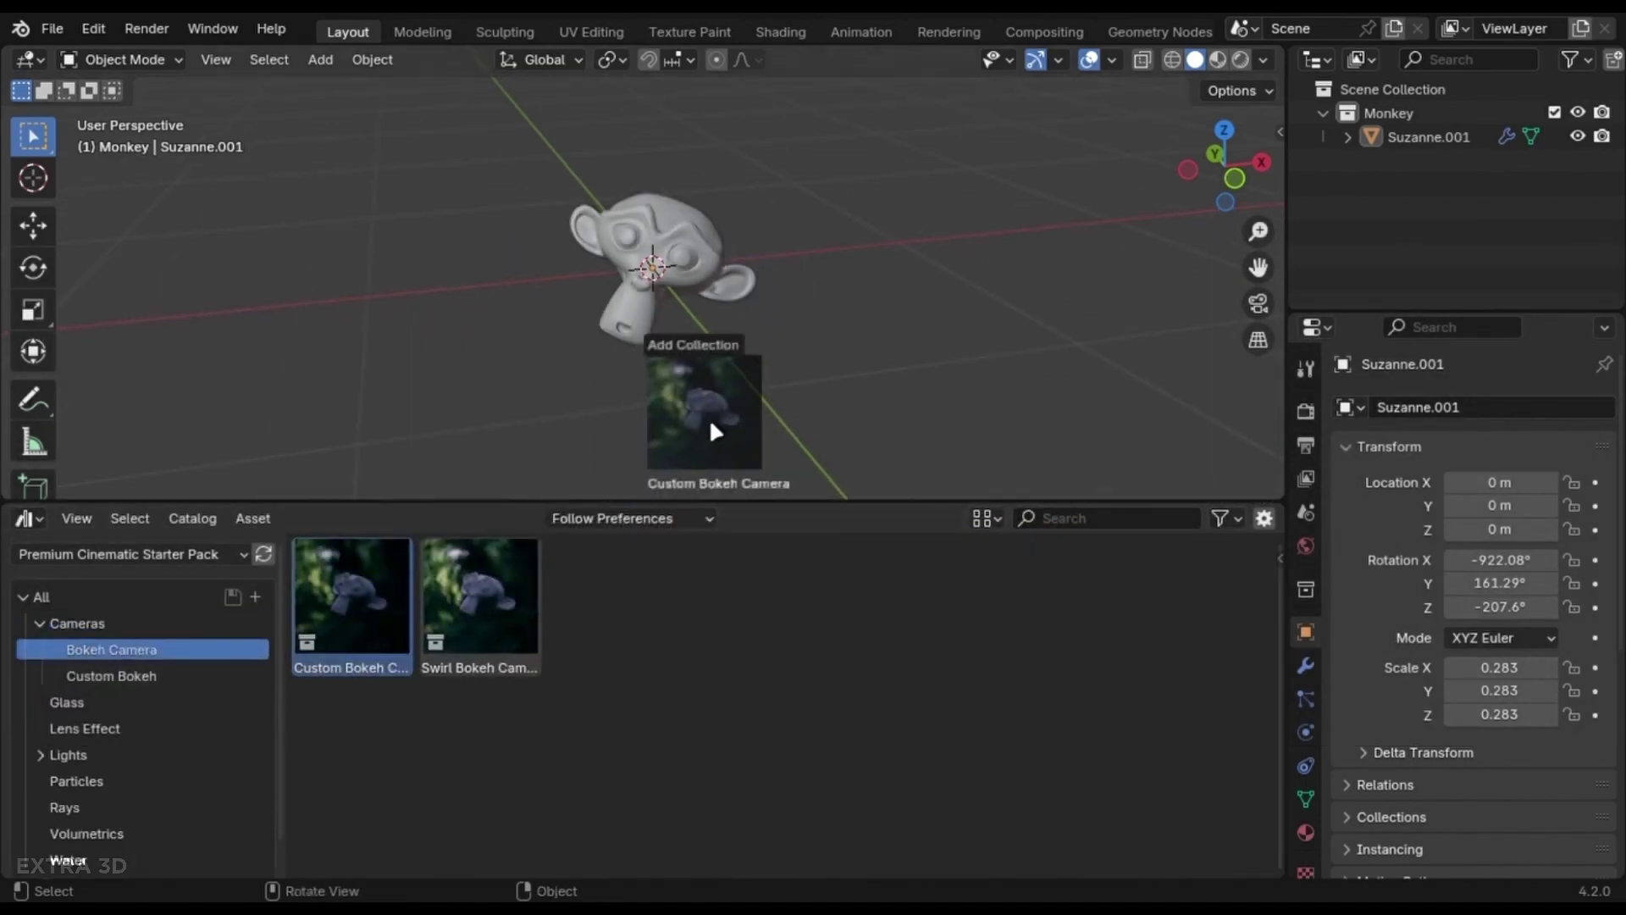
{"action": "left_click", "coordinate": [110, 480]}
View through the new camera in Rendered shading with overlays hidden
{"action": "key", "text": "KP_0"}
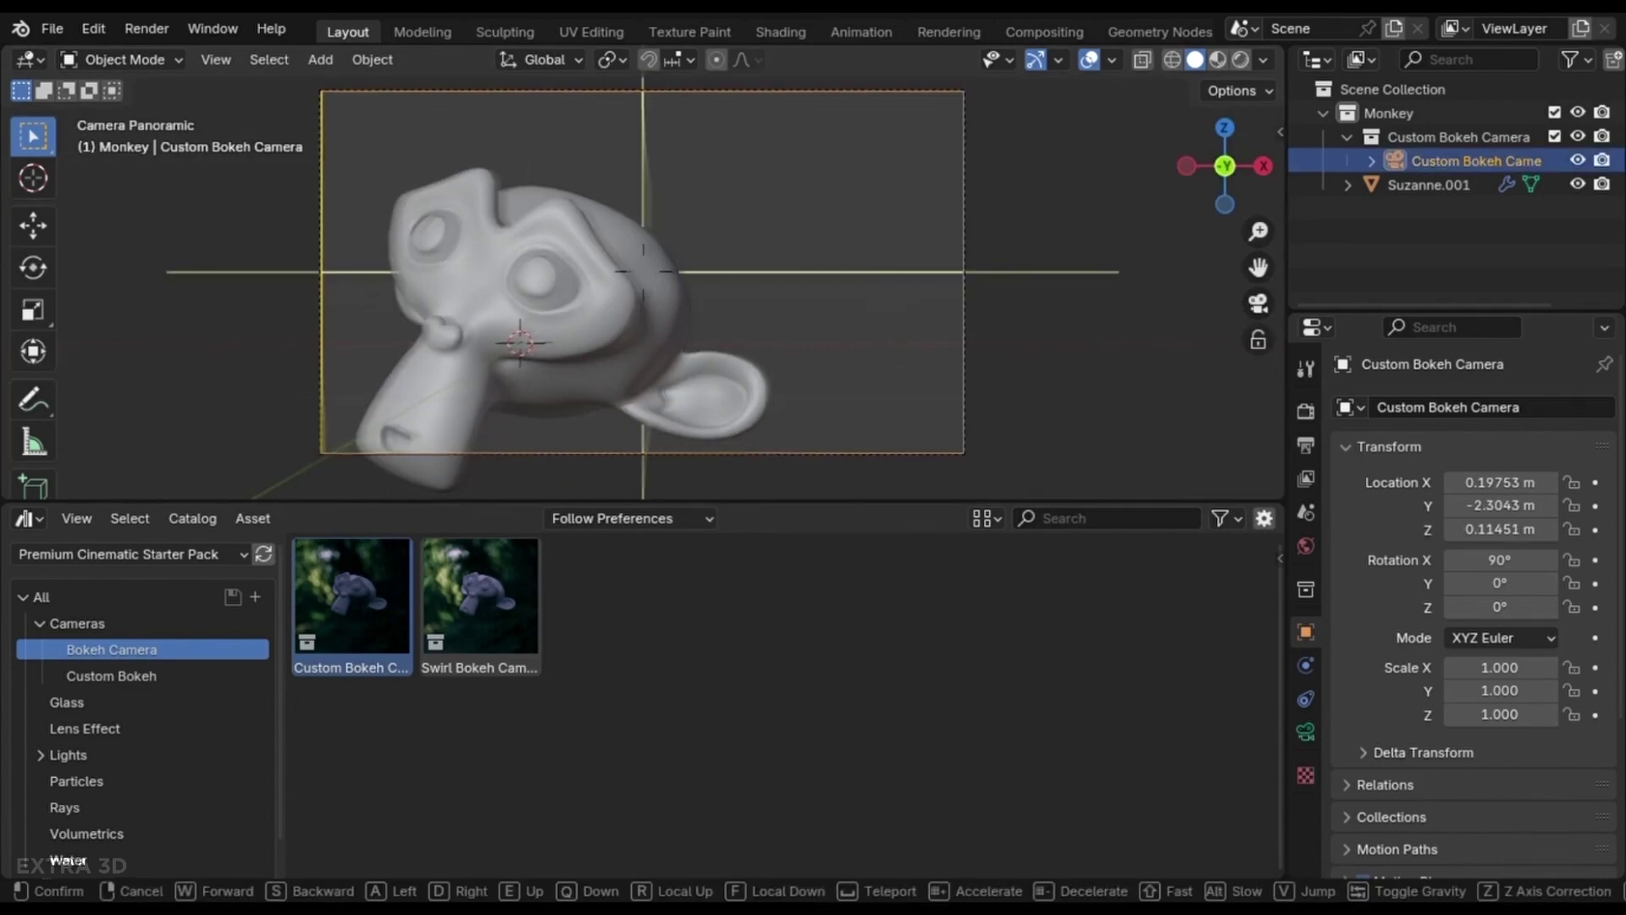
{"action": "left_click", "coordinate": [1263, 59]}
{"action": "key", "text": "KP_0"}
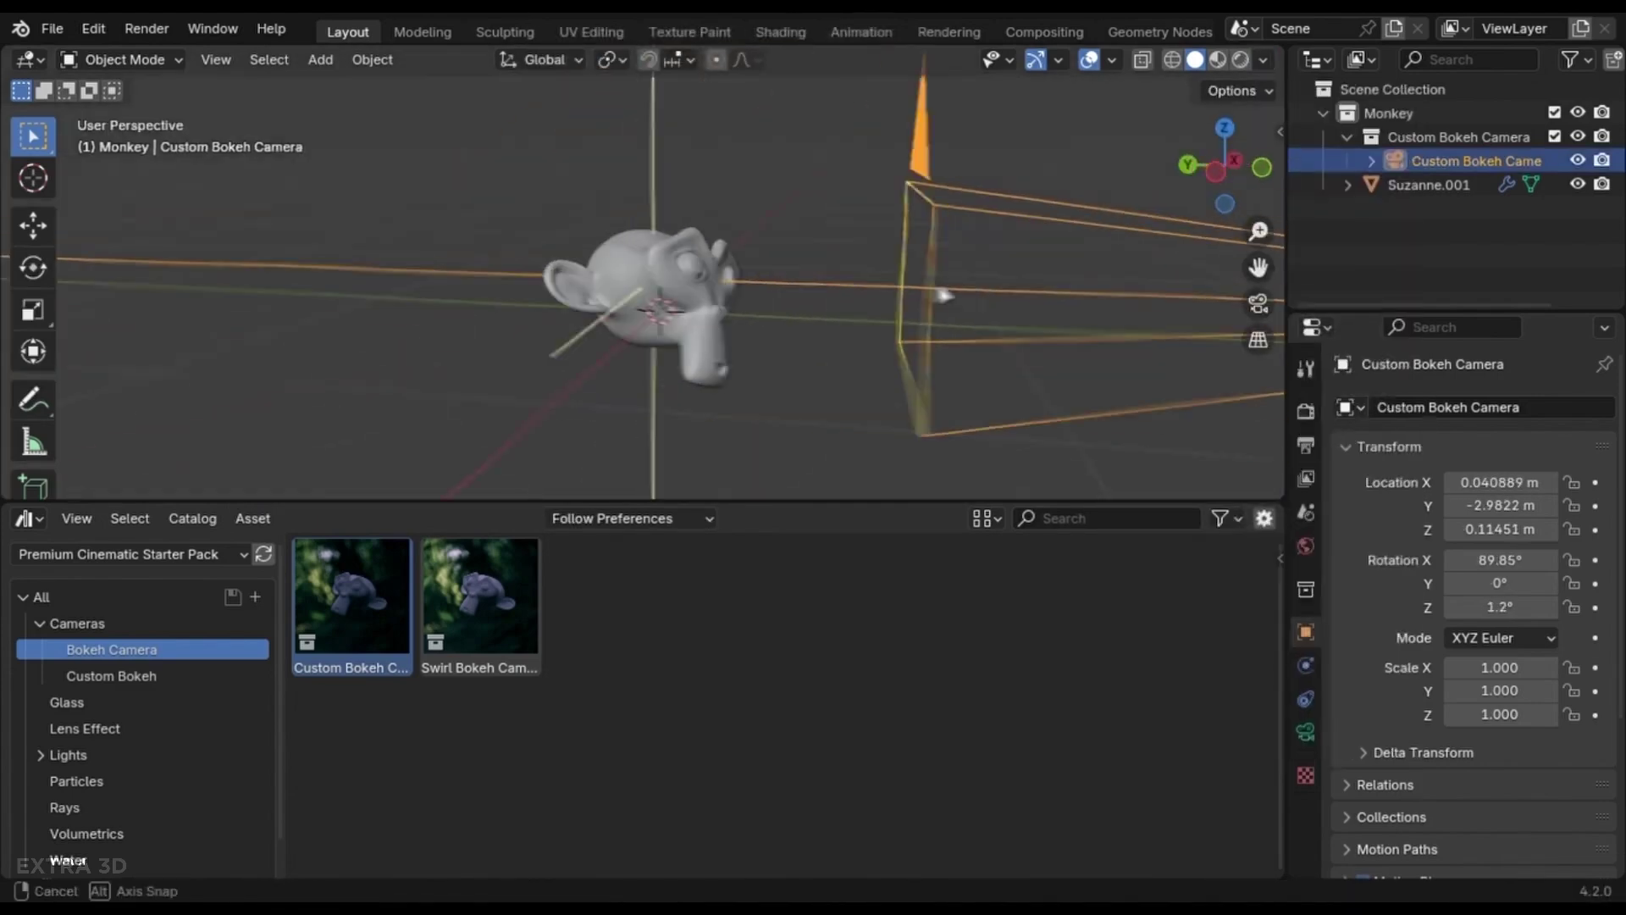
{"action": "key", "text": "KP_0"}
{"action": "key", "text": "z"}
{"action": "left_click", "coordinate": [937, 290]}
{"action": "left_click", "coordinate": [1060, 59]}
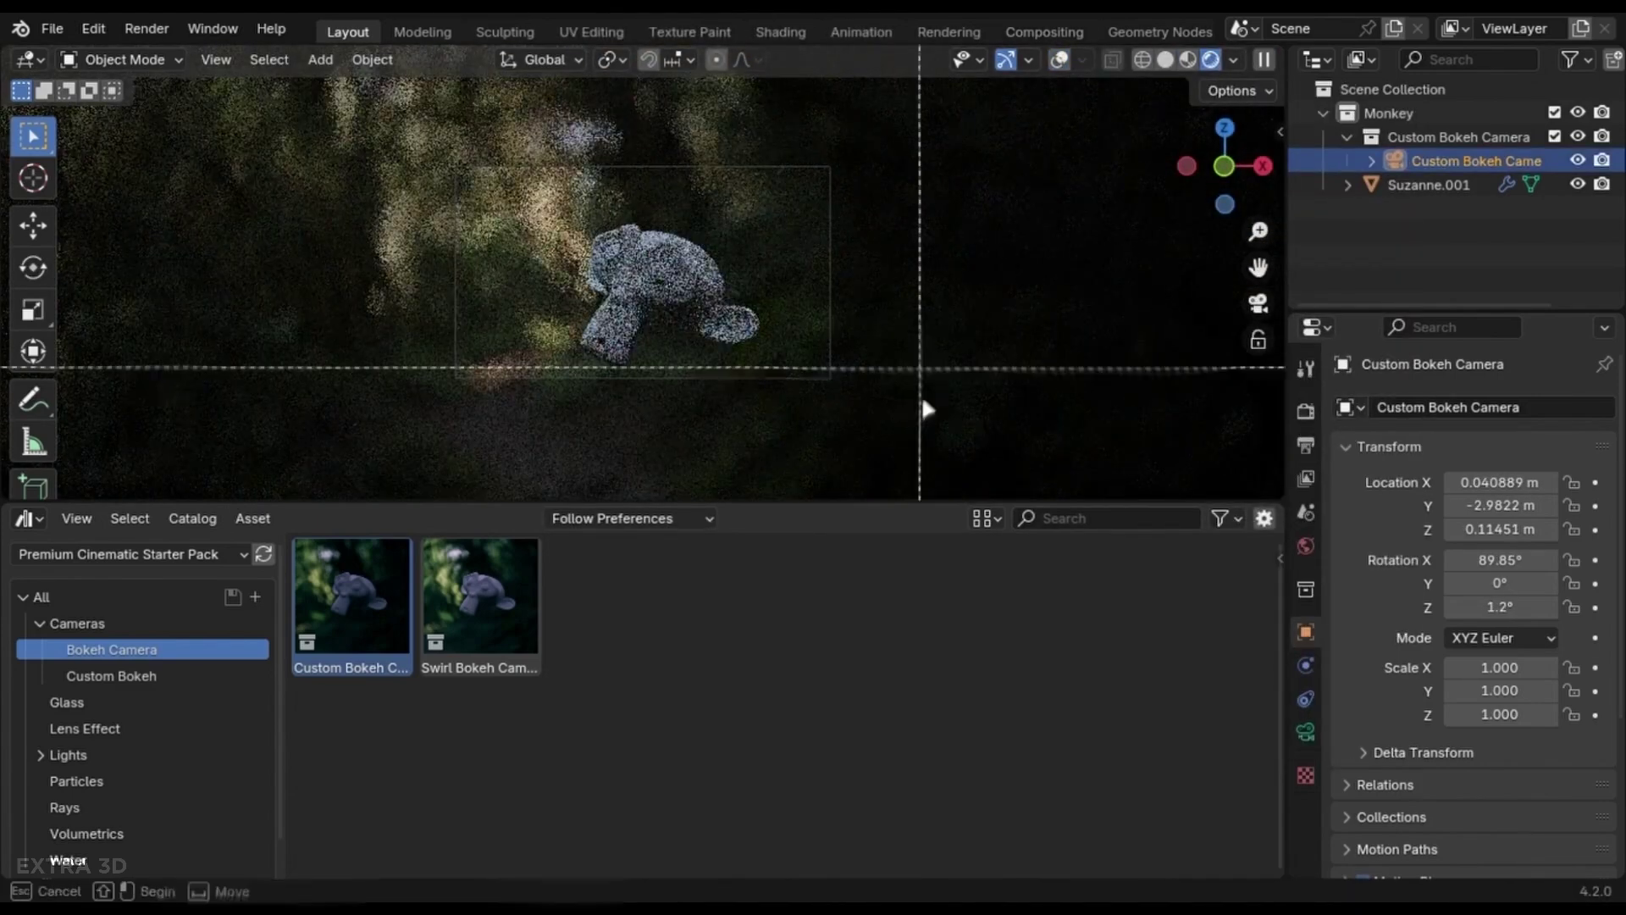
Increase the bokeh camera's lens focal length
{"action": "left_click", "coordinate": [1305, 732]}
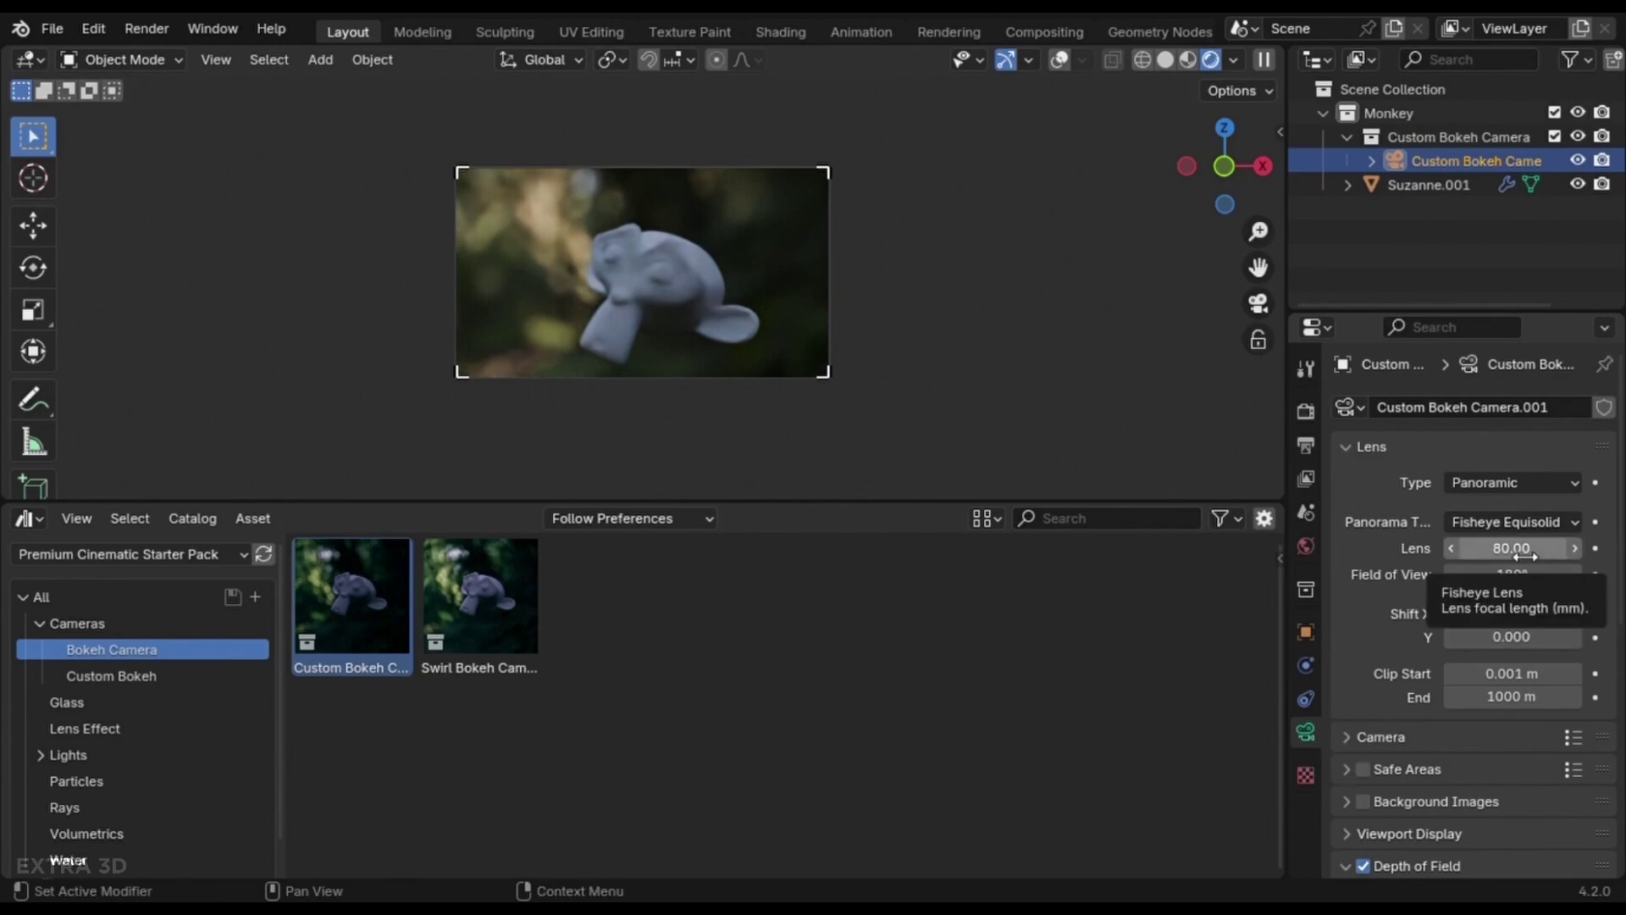
{"action": "left_click_drag", "start_coordinate": [1526, 555], "coordinate": [1560, 555]}
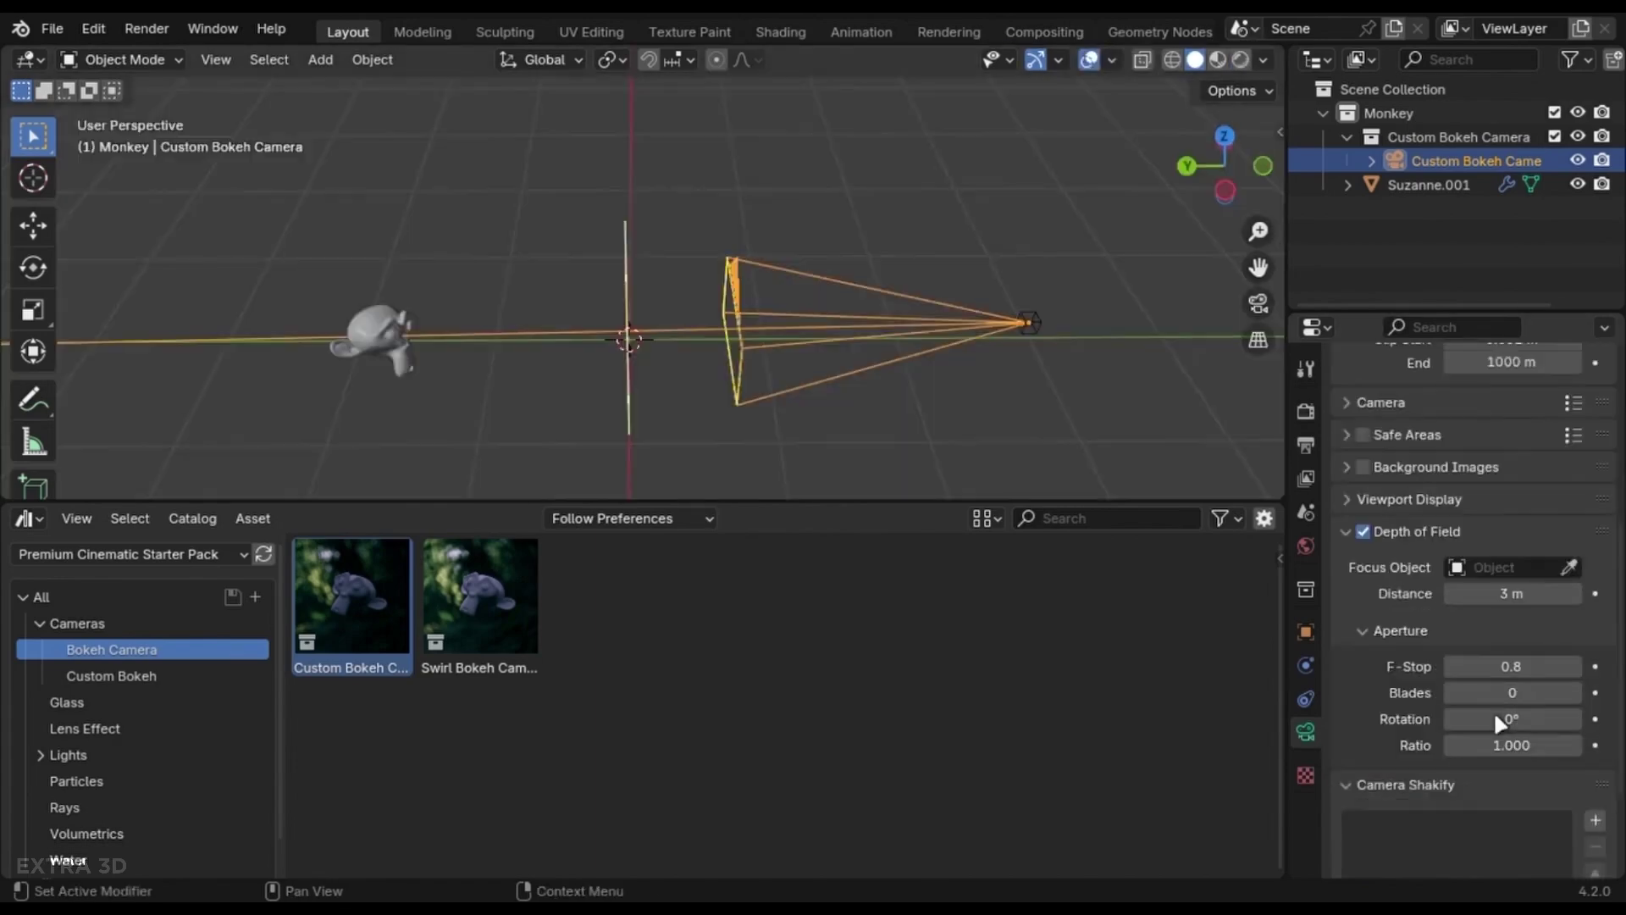
{"action": "scroll", "coordinate": [1535, 639], "scroll_direction": "down", "scroll_amount": 1}
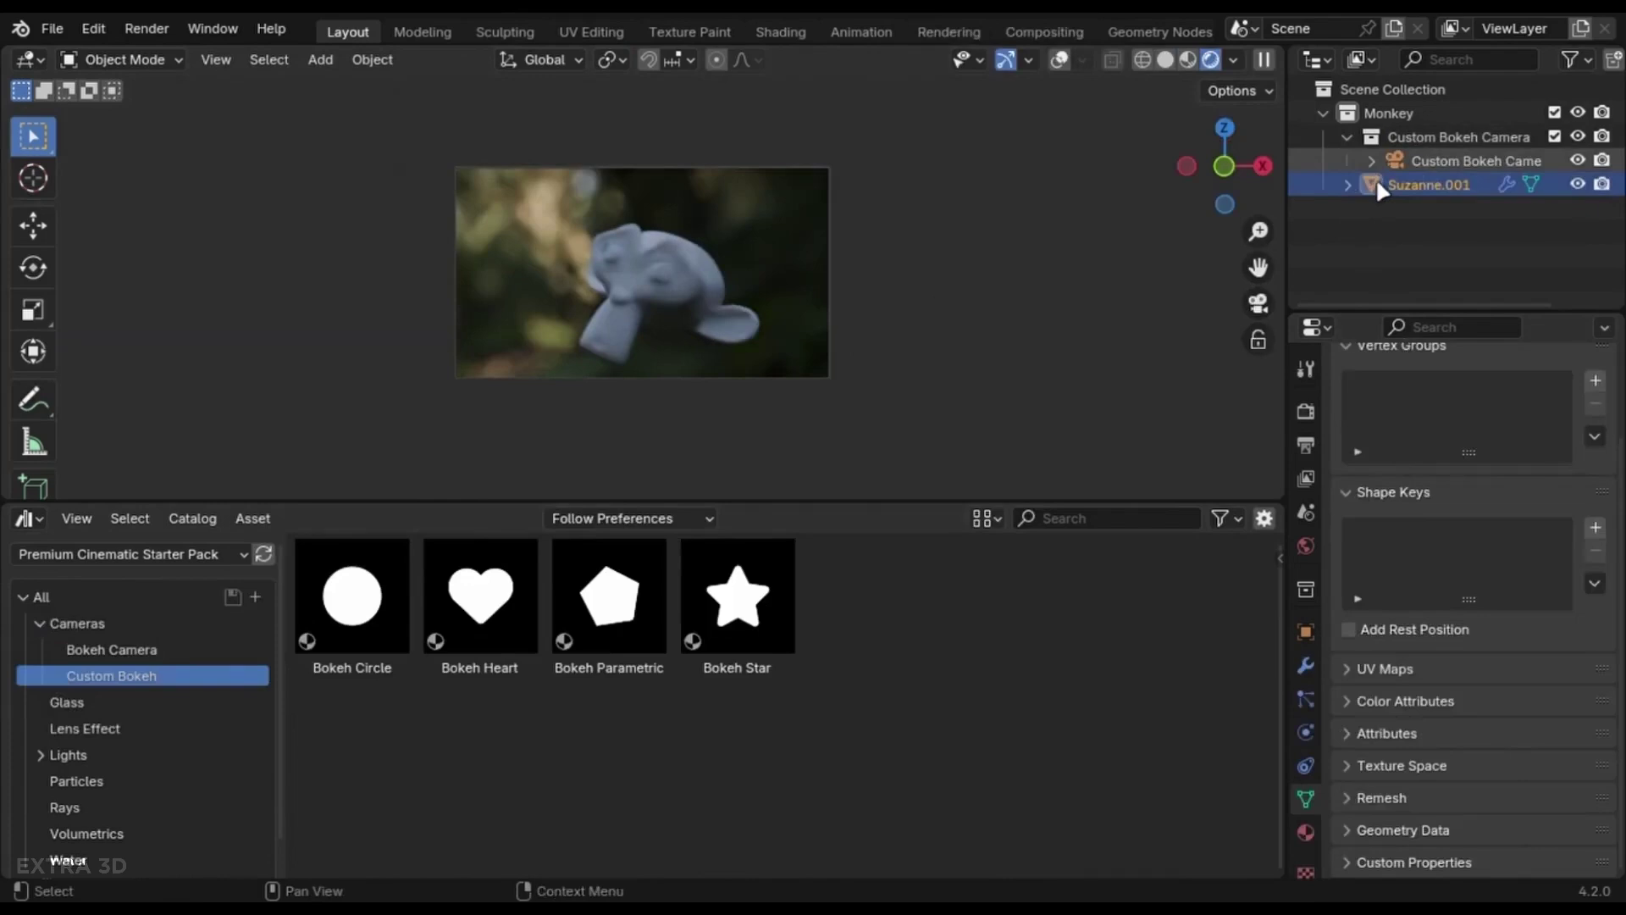
Apply the Bokeh Heart shape to the bokeh material and split off a Compositor area
{"action": "left_click", "coordinate": [1305, 832]}
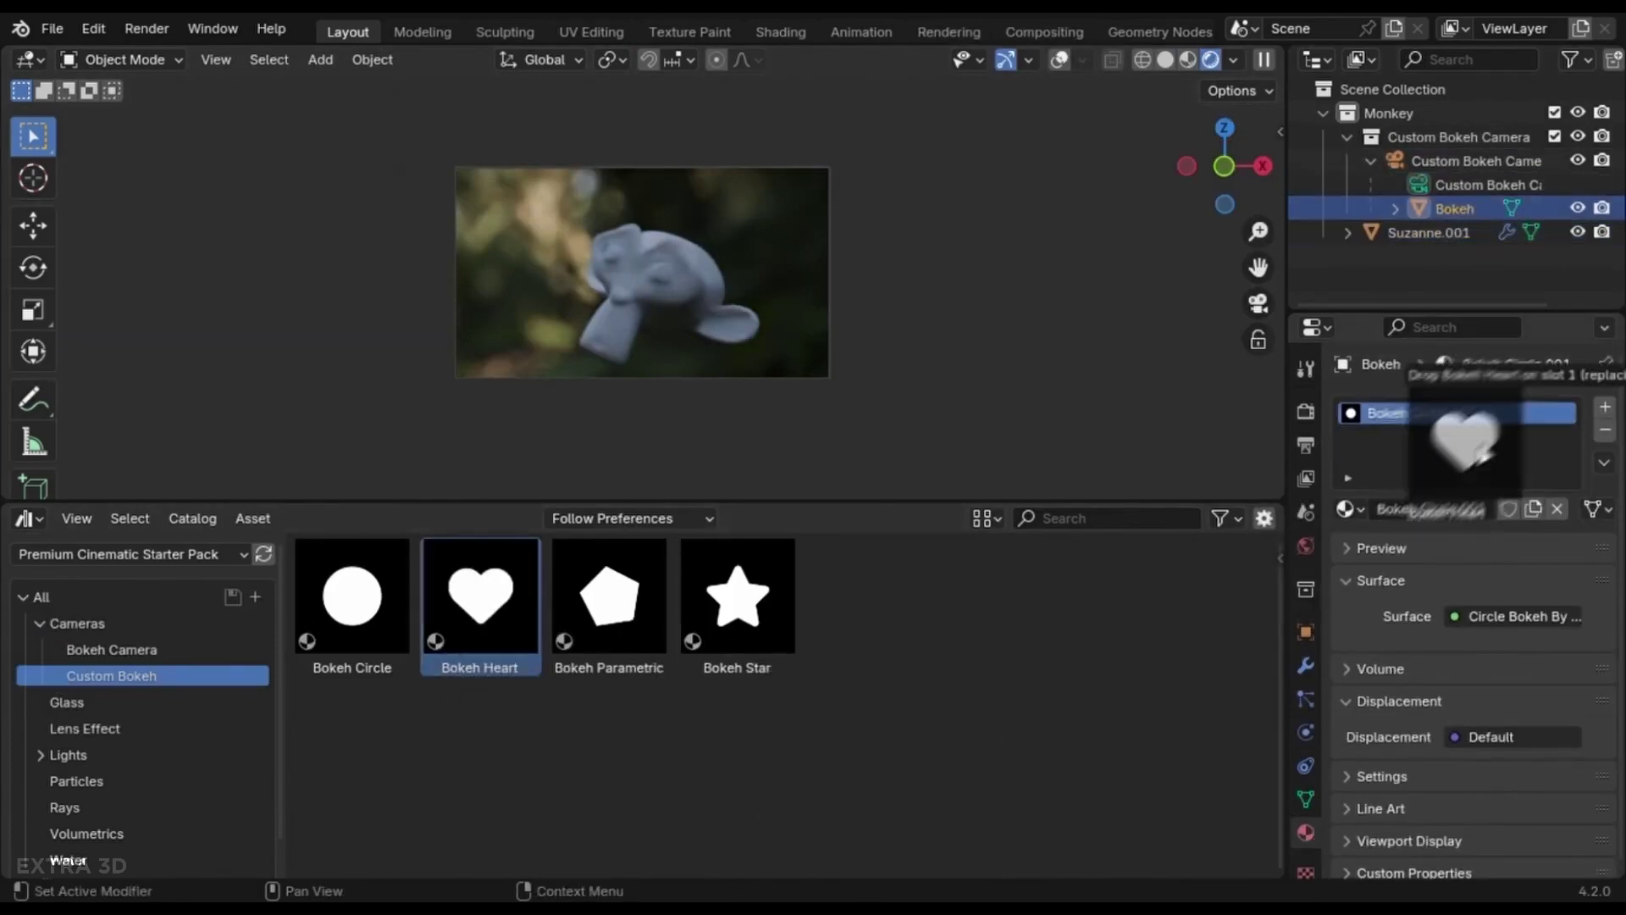
{"action": "left_click_drag", "start_coordinate": [1456, 424], "coordinate": [1440, 413]}
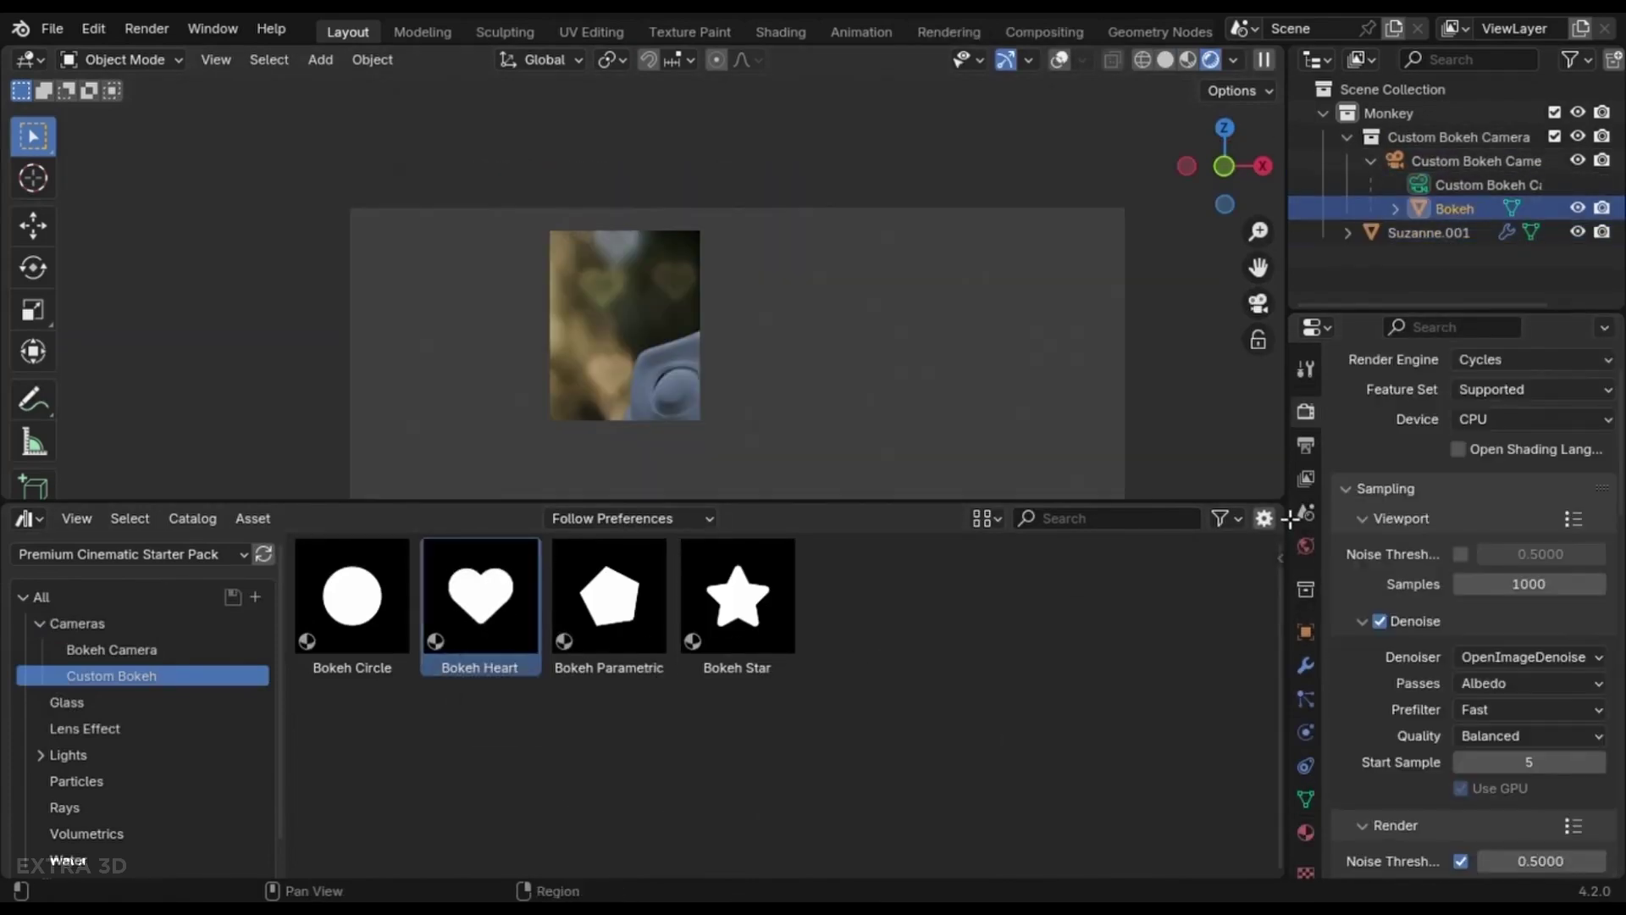
{"action": "left_click", "coordinate": [847, 526]}
{"action": "left_click", "coordinate": [783, 628]}
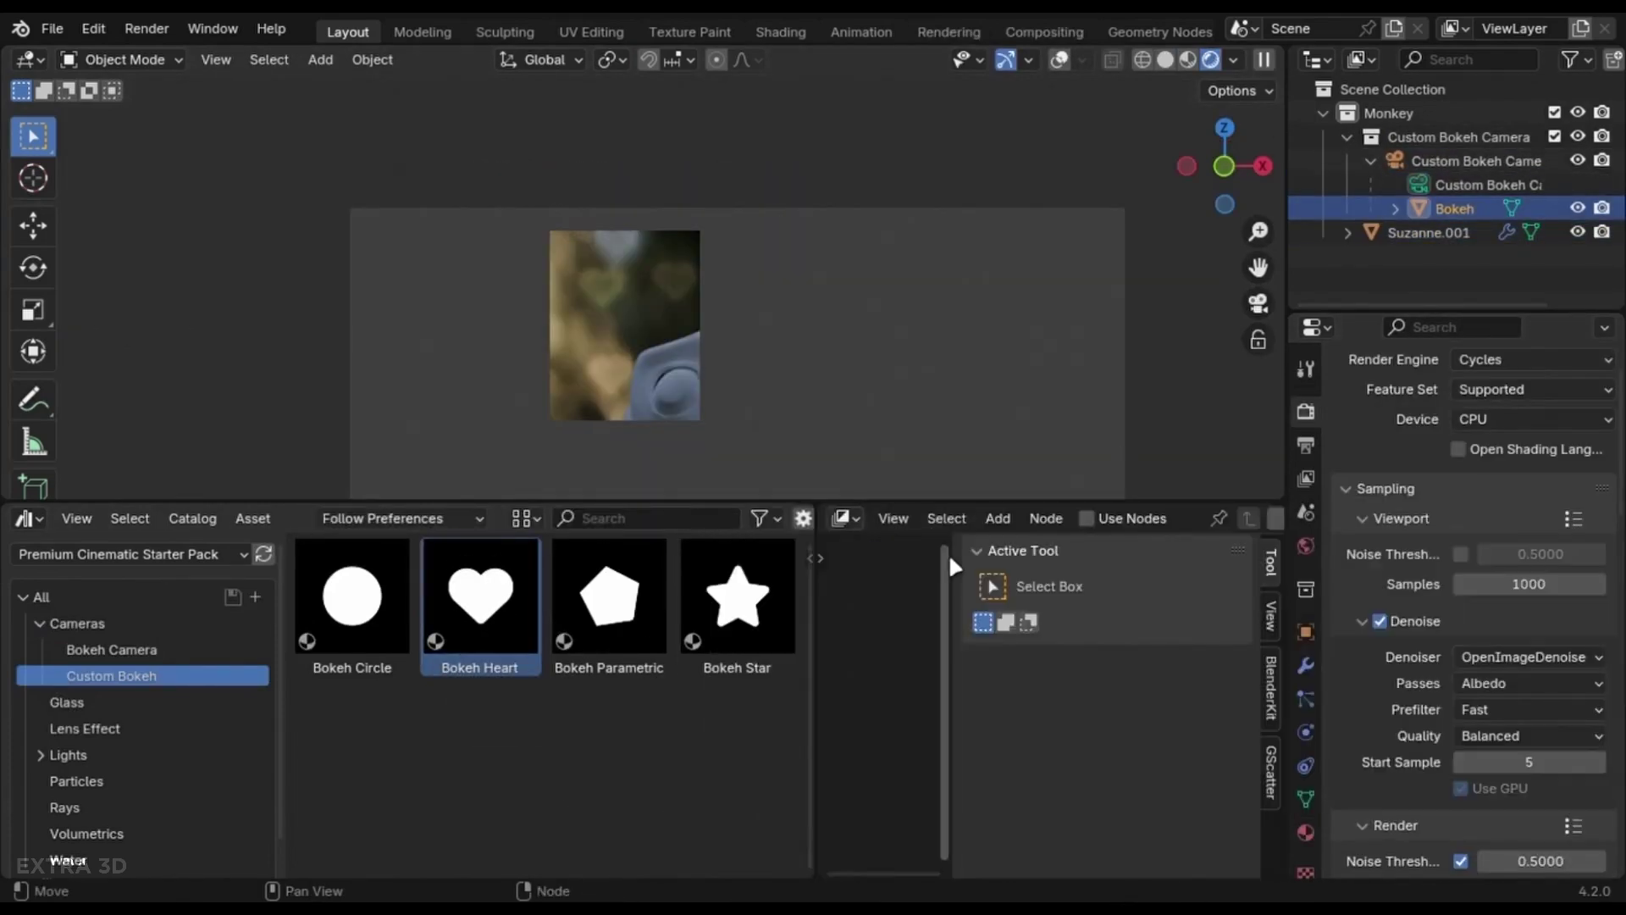
{"action": "key", "text": "n"}
Enable Use Nodes and insert the Cinematic Grade and Premium Lens Effect node groups
{"action": "left_click", "coordinate": [203, 728]}
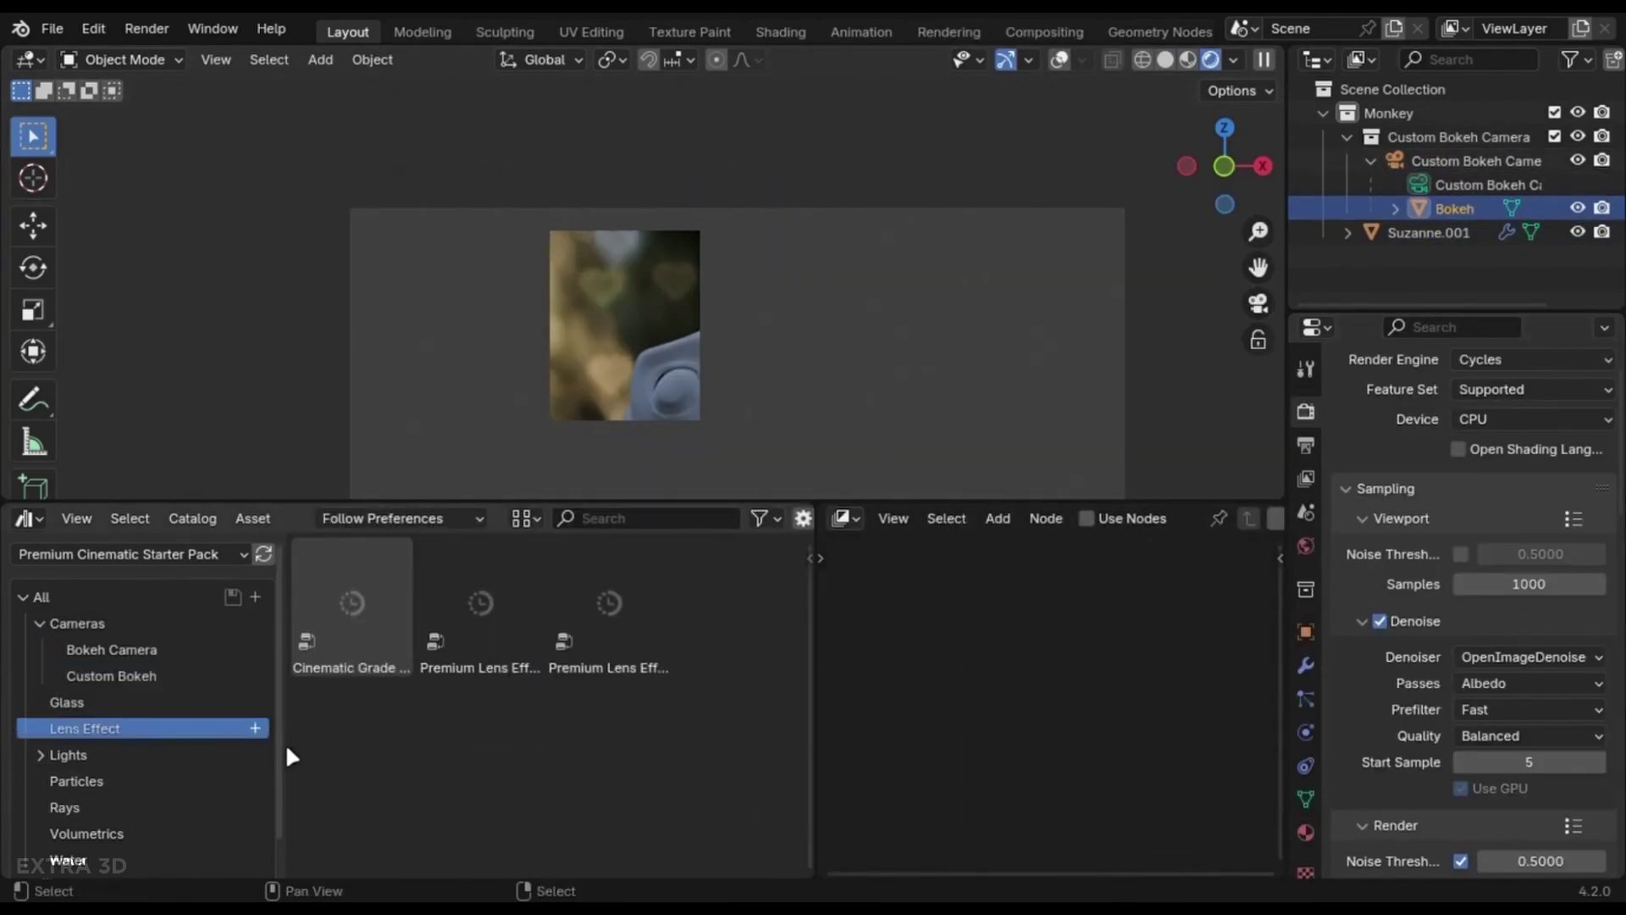
{"action": "left_click", "coordinate": [1130, 526]}
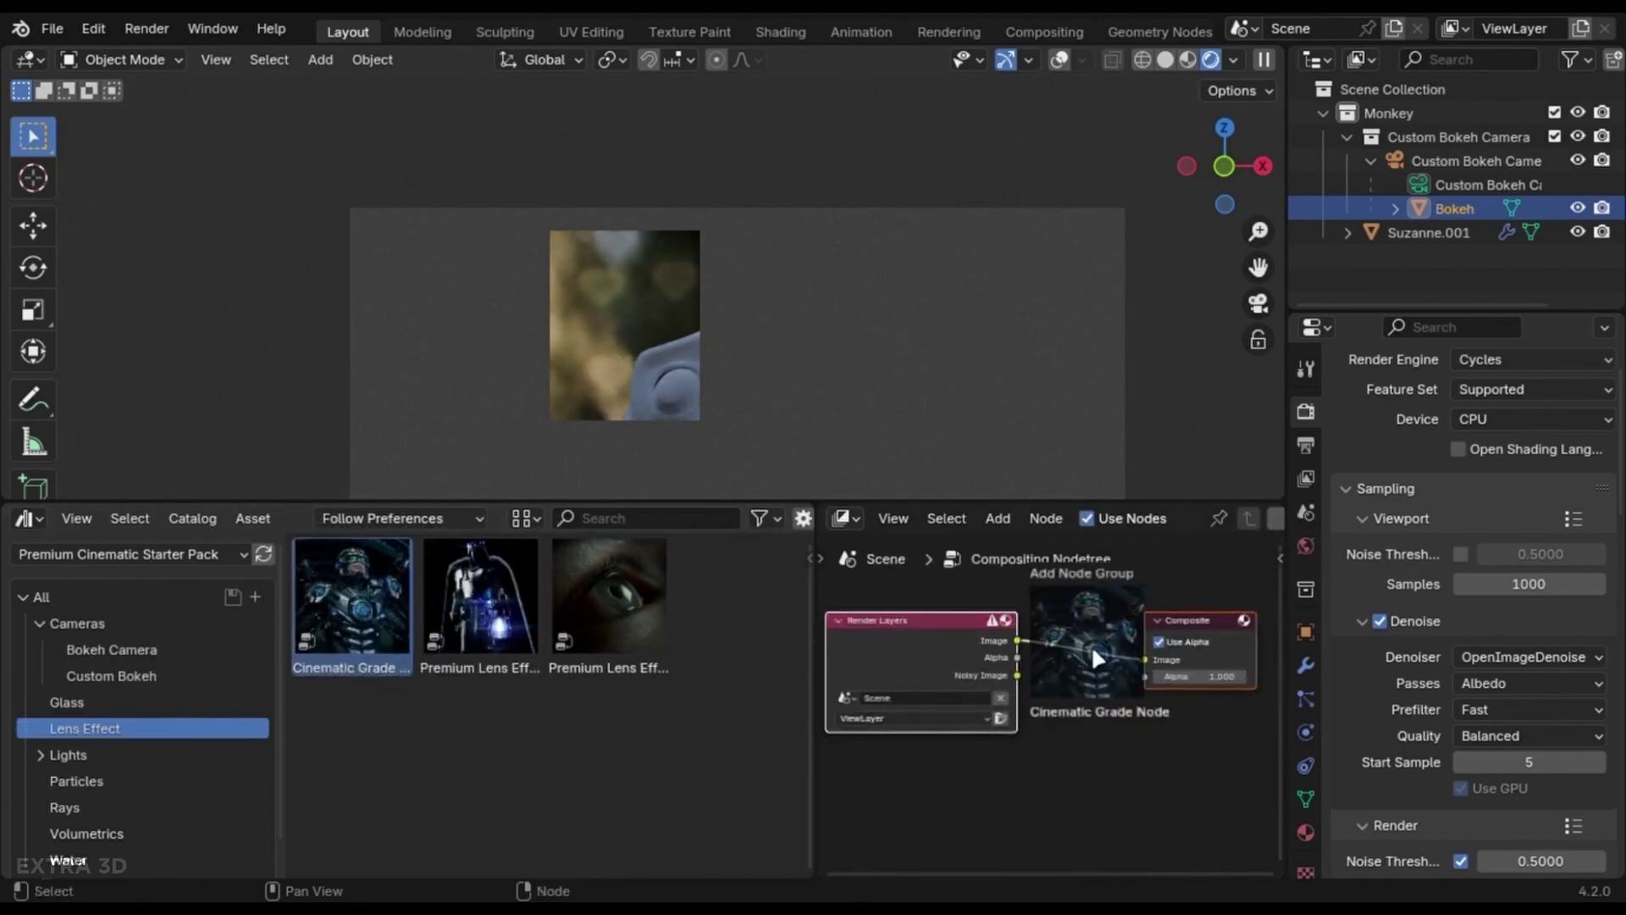
{"action": "left_click", "coordinate": [1114, 527]}
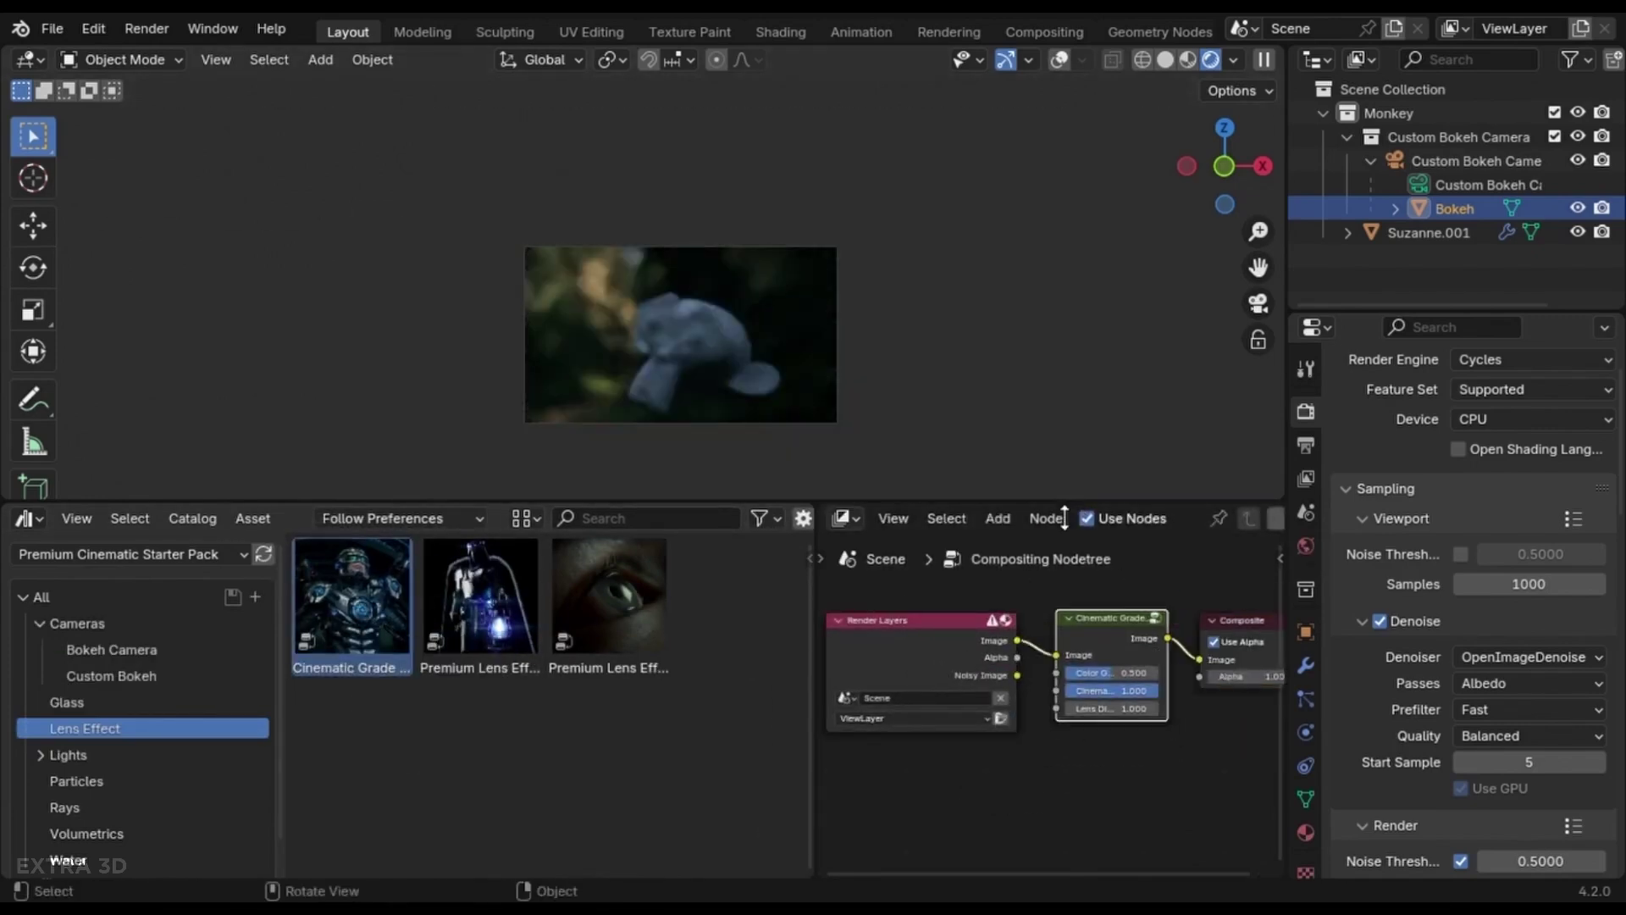
{"action": "left_click_drag", "start_coordinate": [1041, 652], "coordinate": [1043, 654]}
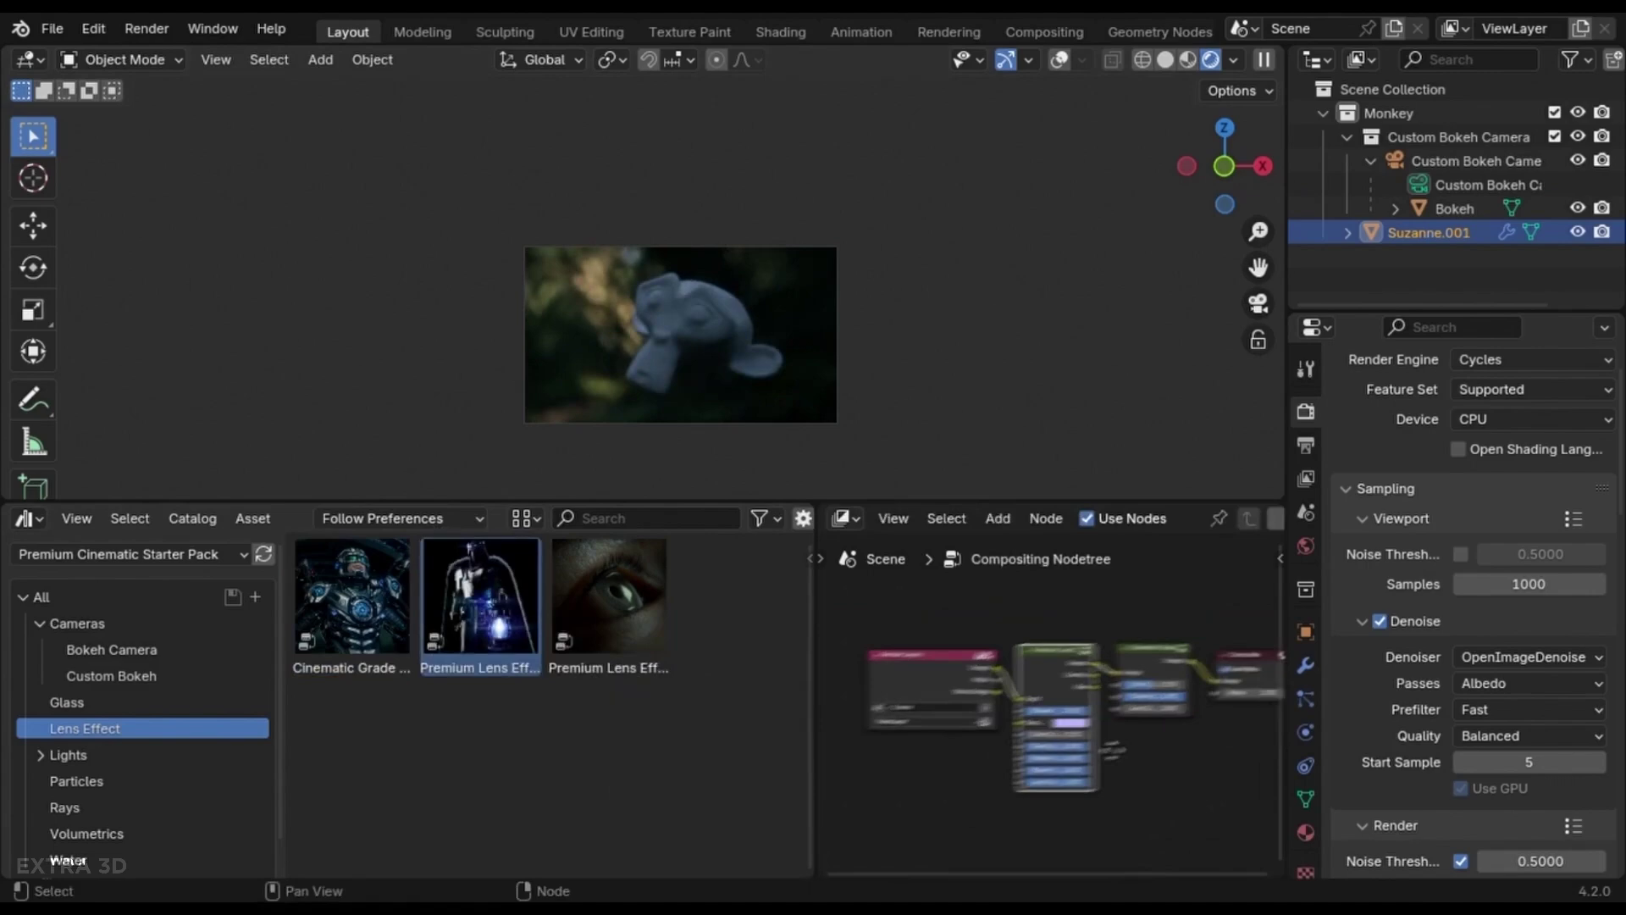
{"action": "double_click", "coordinate": [1125, 635]}
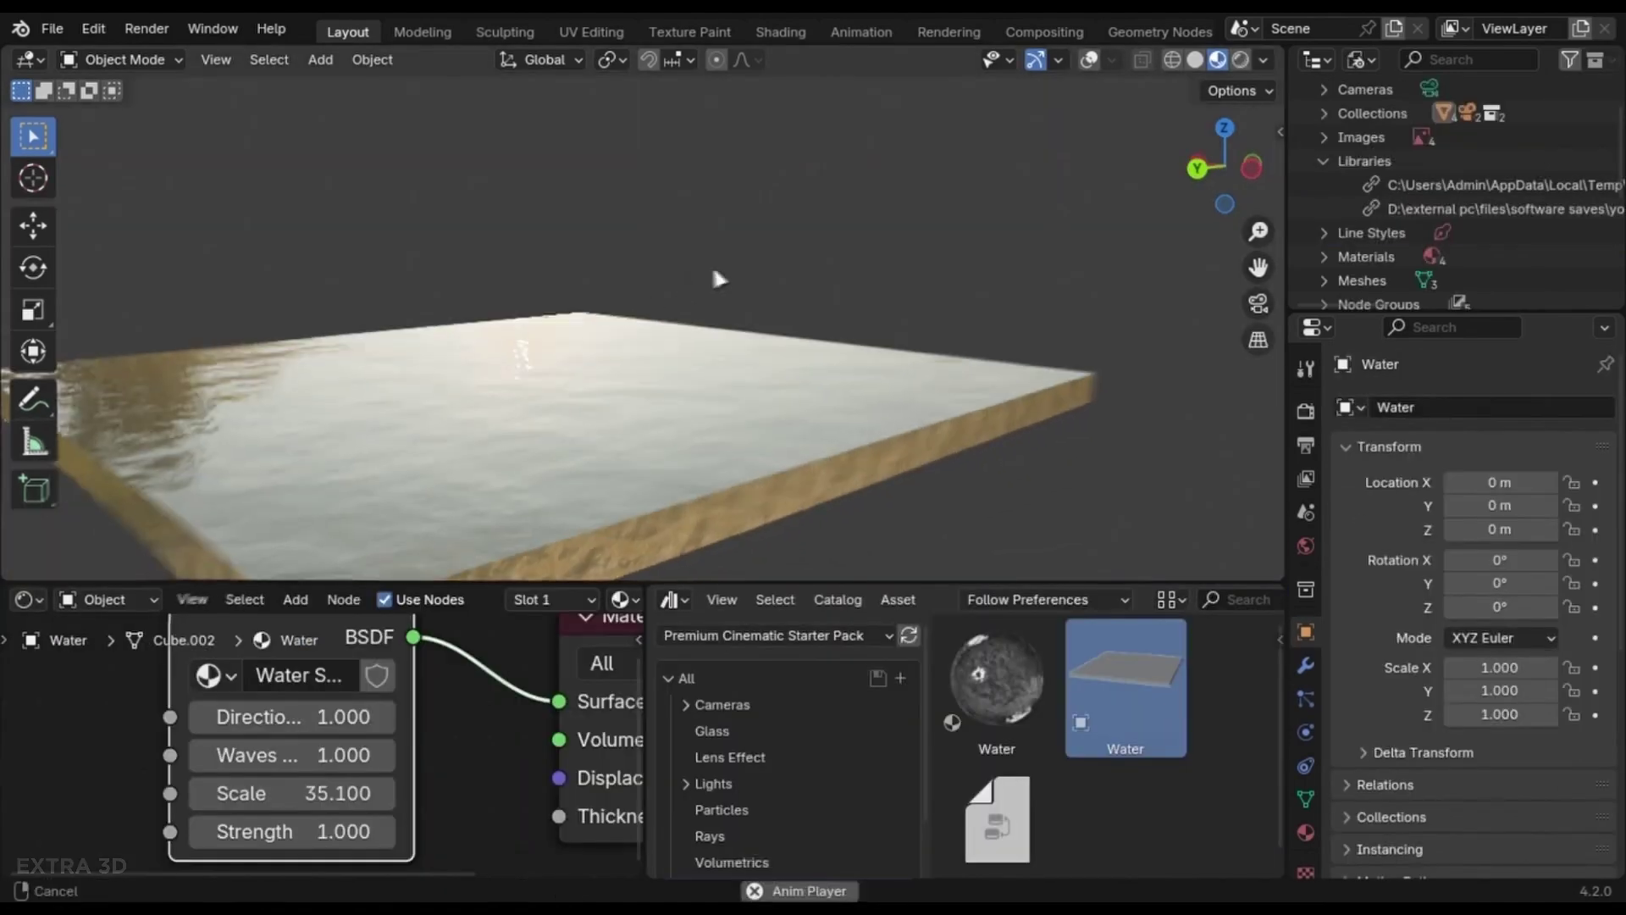
Orbit around the water plane and enter 0 in the Water shader node's Direction field
{"action": "middle_click_drag", "start_coordinate": [777, 256], "coordinate": [661, 443]}
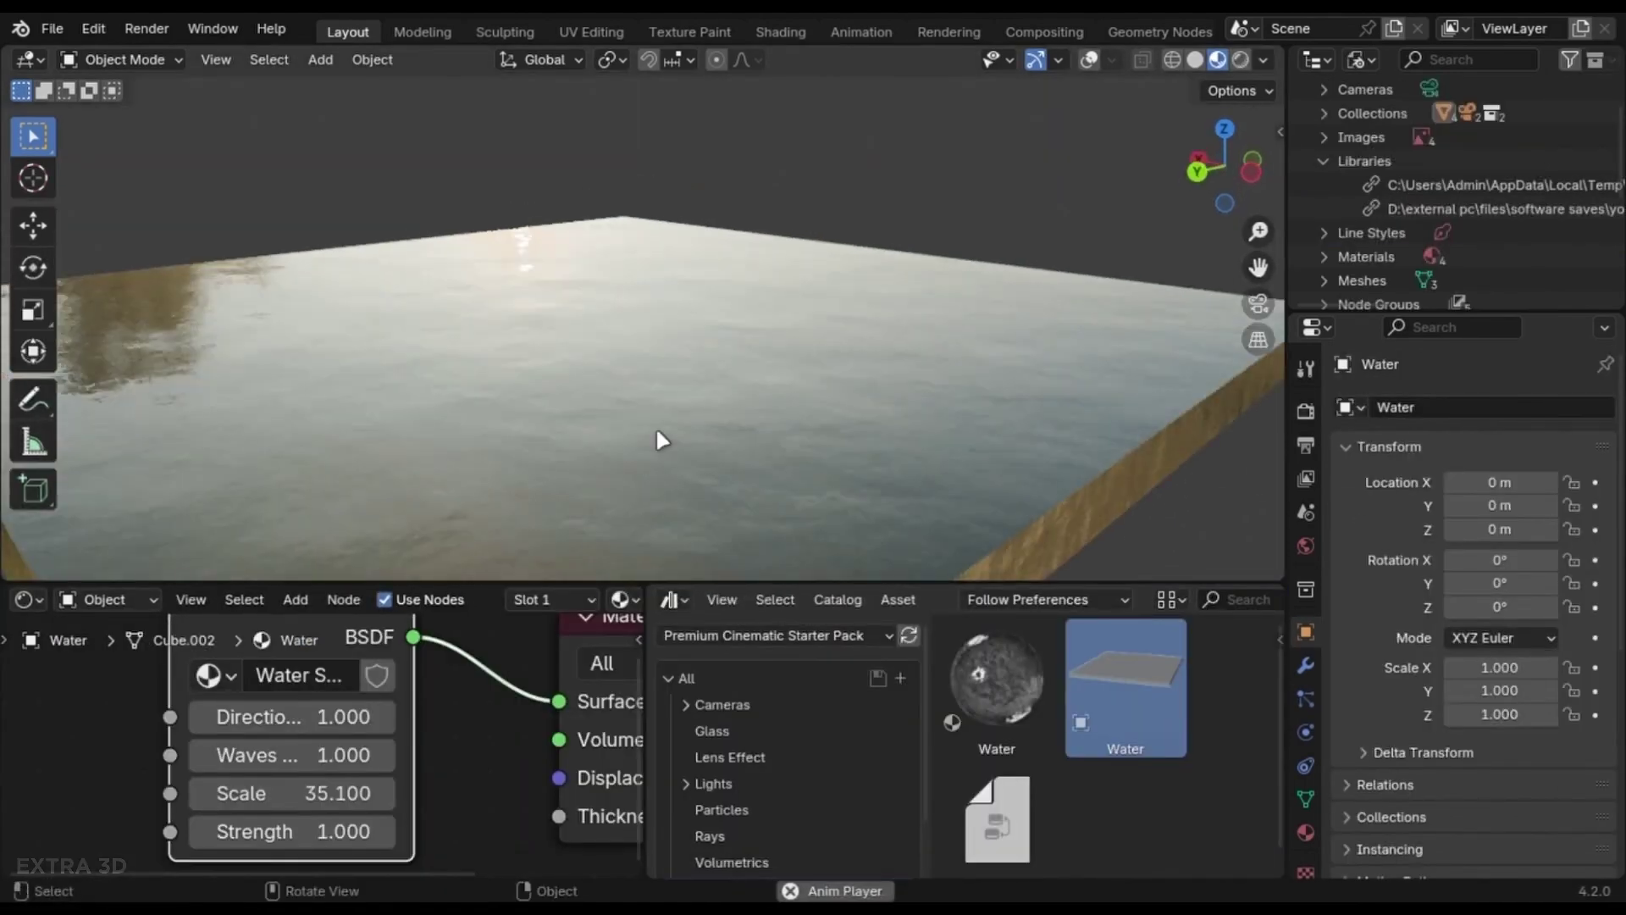
{"action": "scroll", "coordinate": [661, 443], "scroll_direction": "down", "scroll_amount": 3}
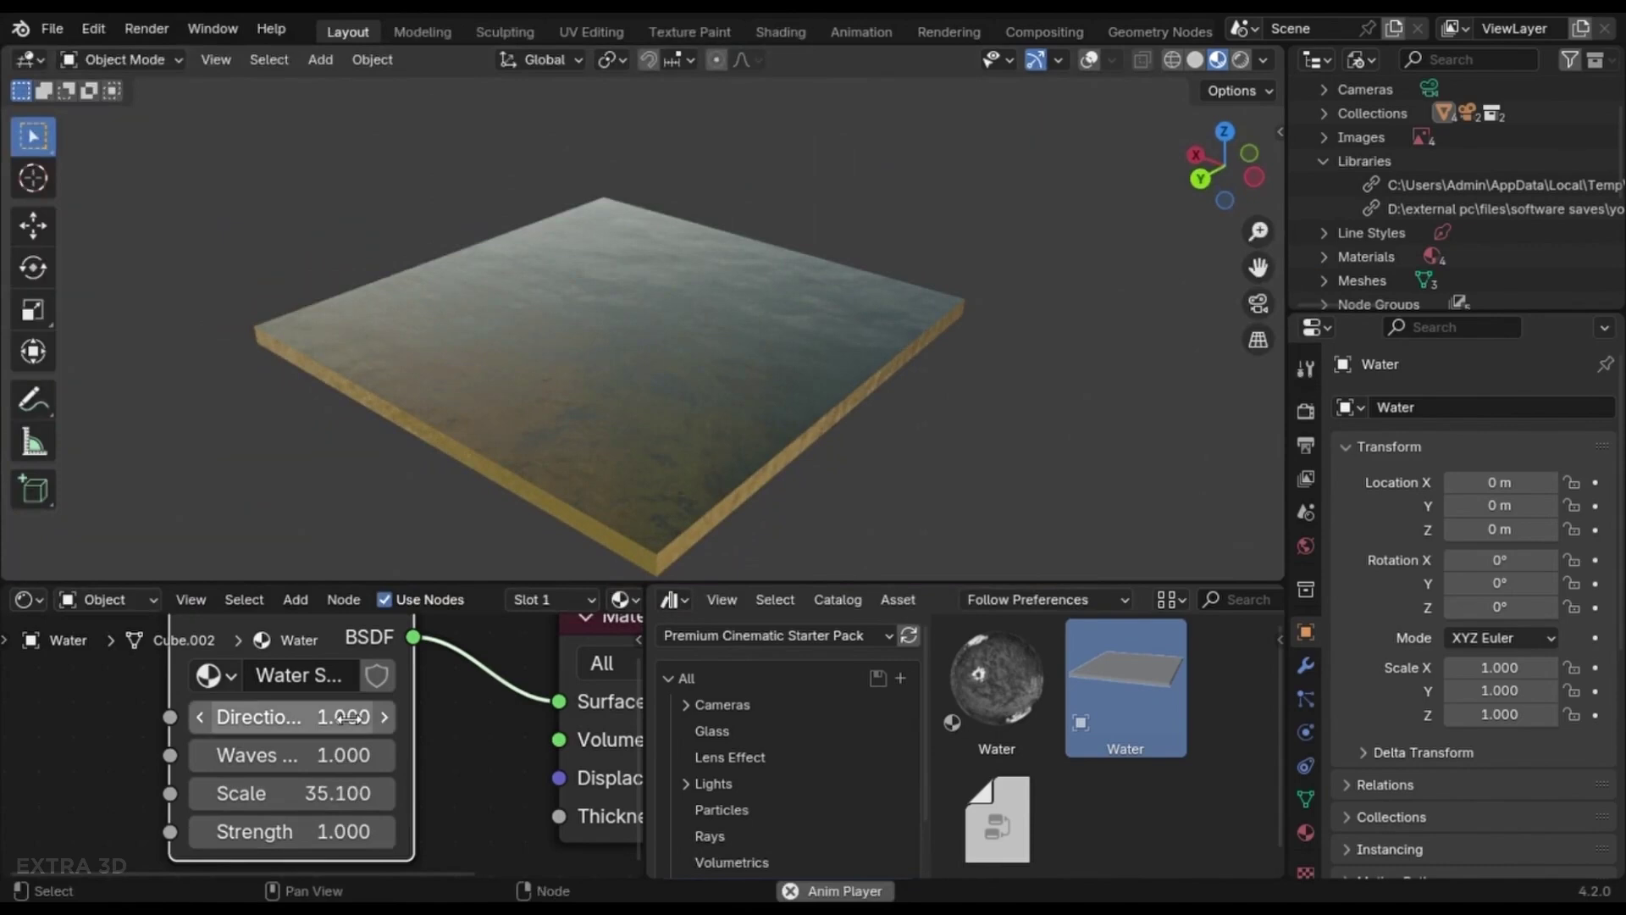
{"action": "scroll", "coordinate": [680, 392], "scroll_direction": "up", "scroll_amount": 5}
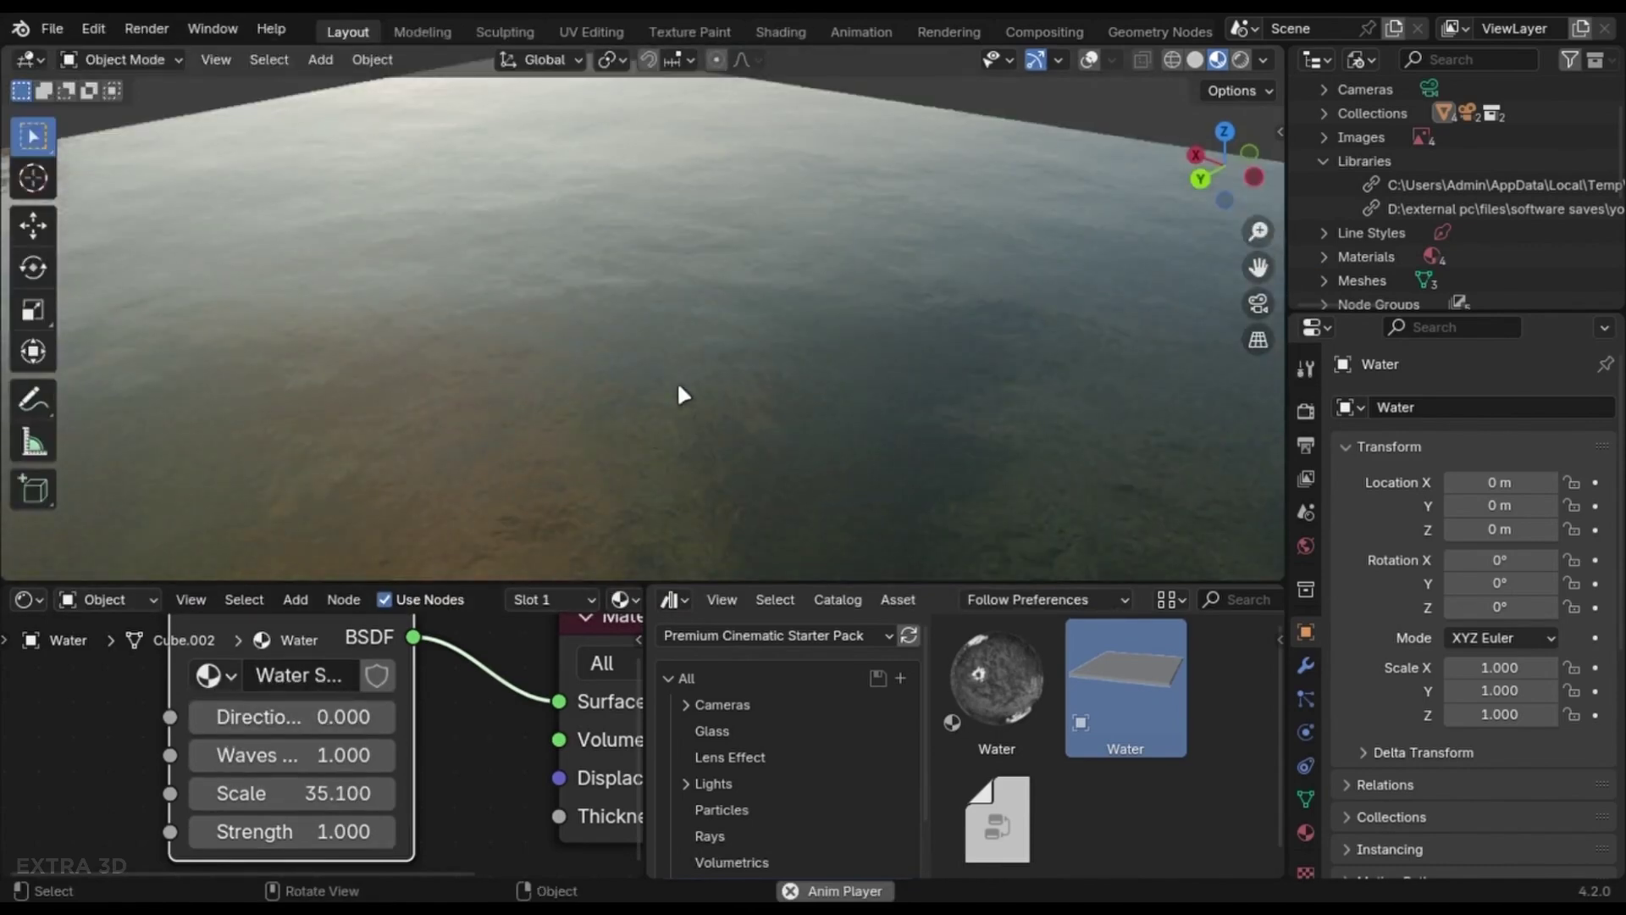
{"action": "scroll", "coordinate": [662, 389], "scroll_direction": "down", "scroll_amount": 4}
{"action": "double_click", "coordinate": [280, 755]}
{"action": "type", "text": "0"}
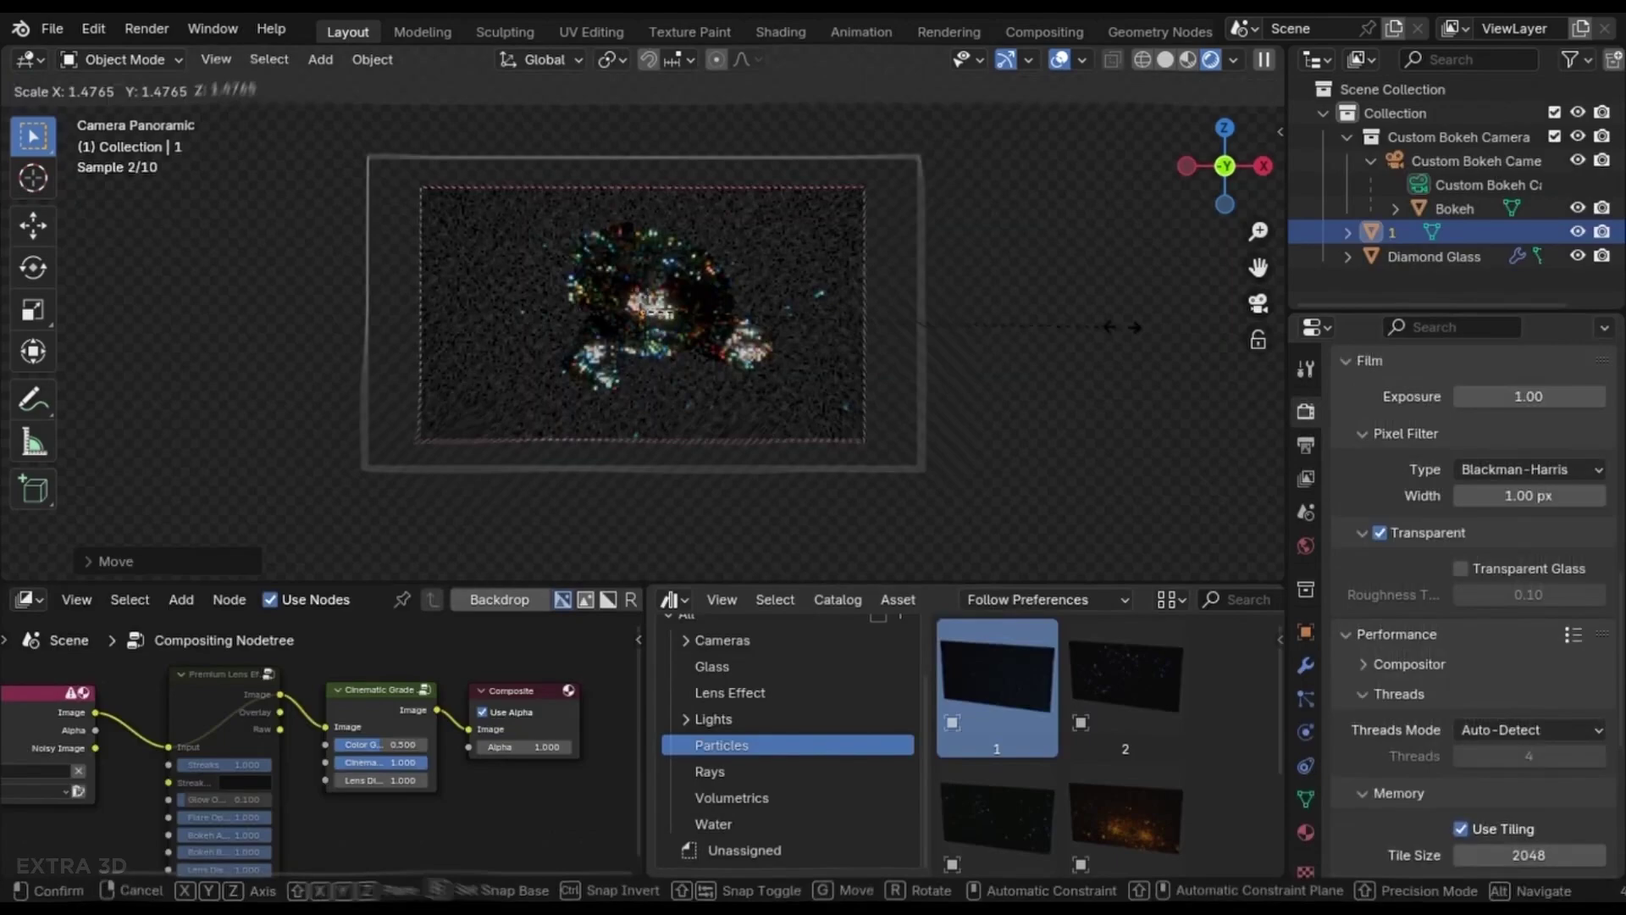
Apply the Bokeh Star shape to the bokeh material for star-shaped highlights
{"action": "left_click_drag", "start_coordinate": [1125, 677], "coordinate": [1406, 487]}
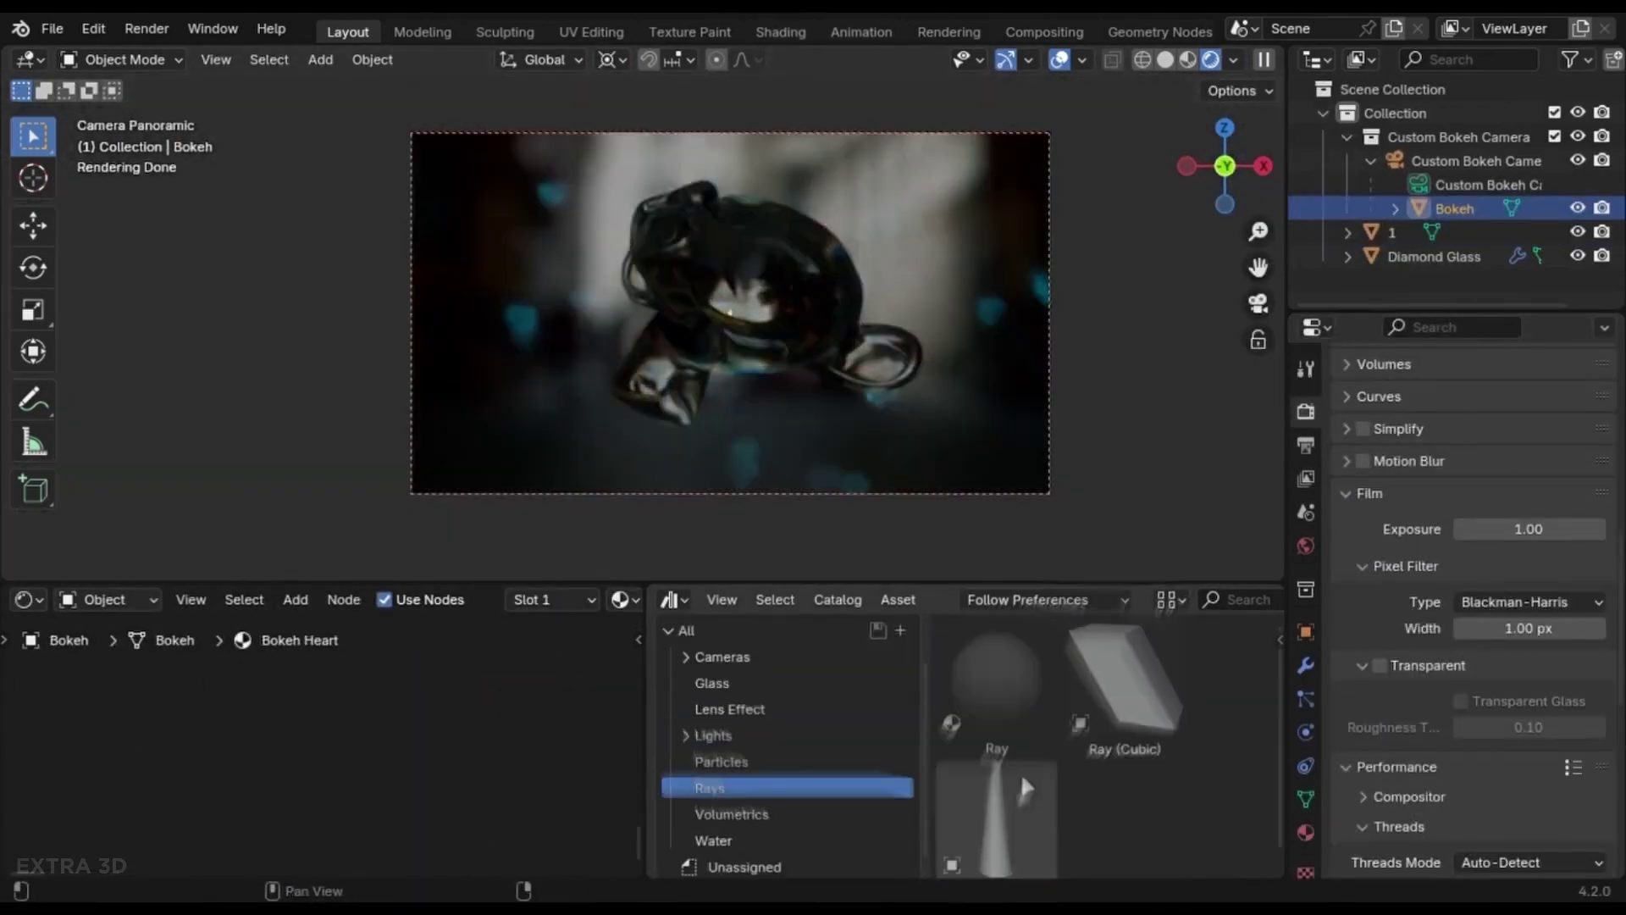